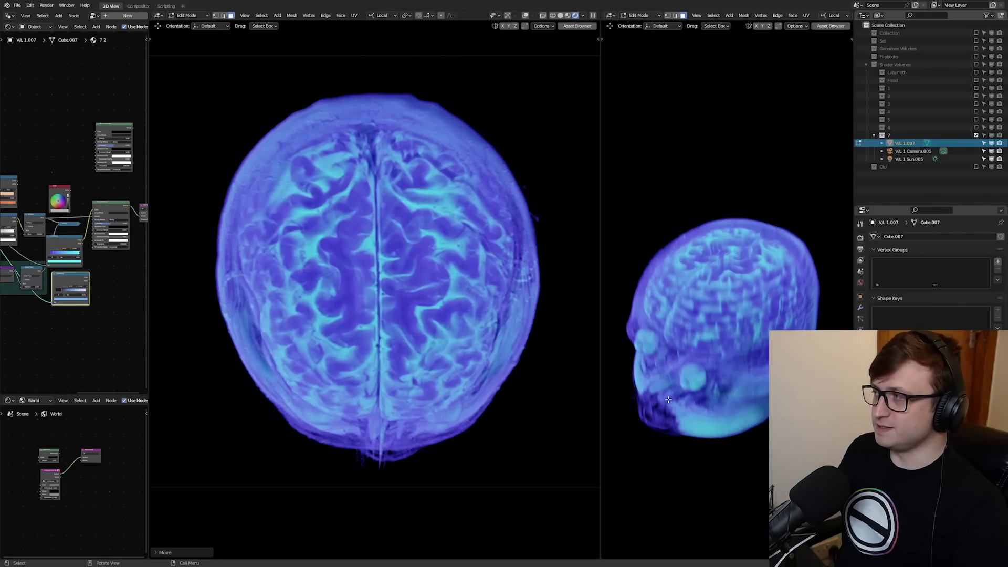
Step: Move the selected face of the blue head volume along its local Z axis to slice deeper through the brain
middle_drag(668, 399, 812, 233)
key(g)
key(z)
key(z)
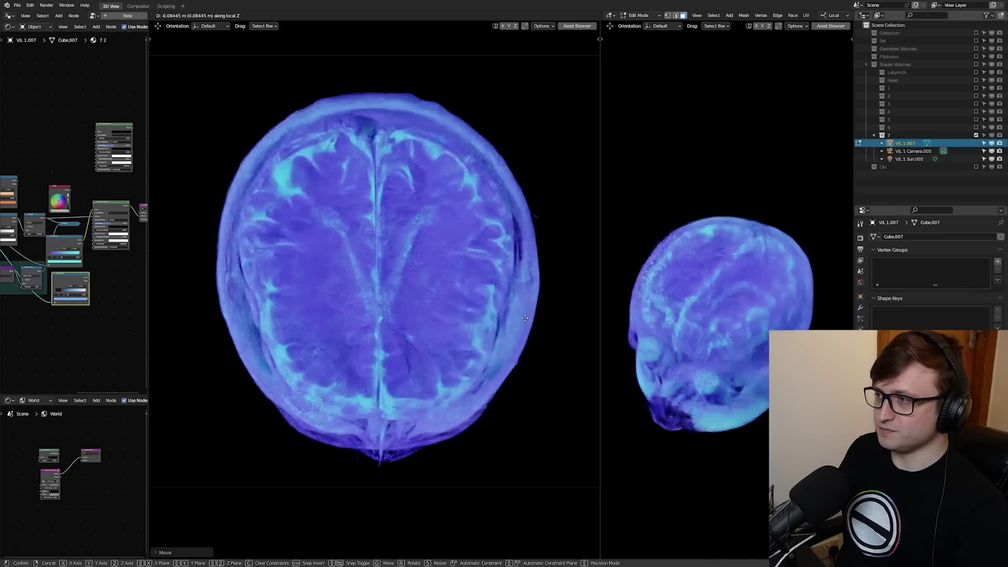
click(525, 248)
Step: Enable viewport denoising and start another local Z move of the blue head volume's cut face
click(859, 237)
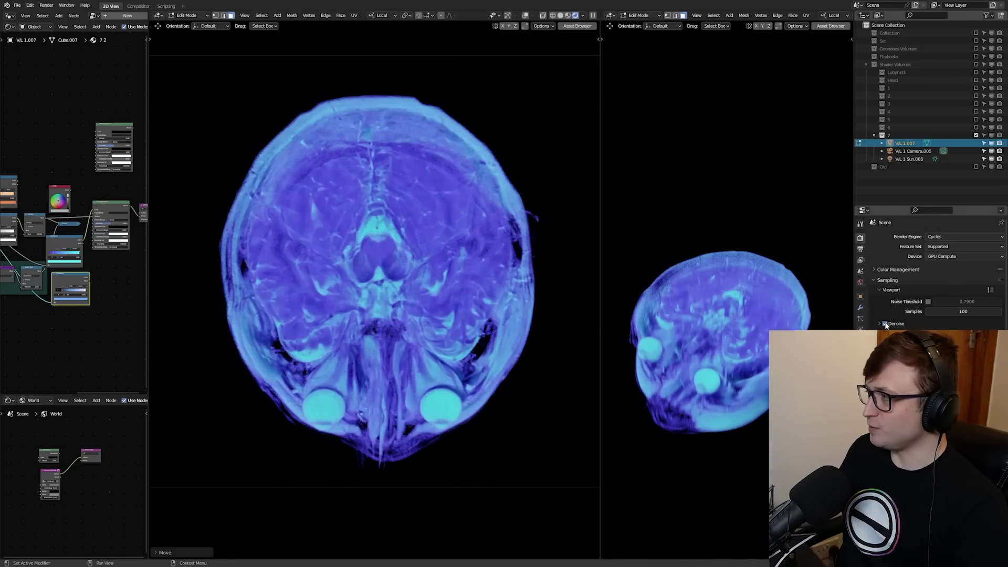
click(884, 324)
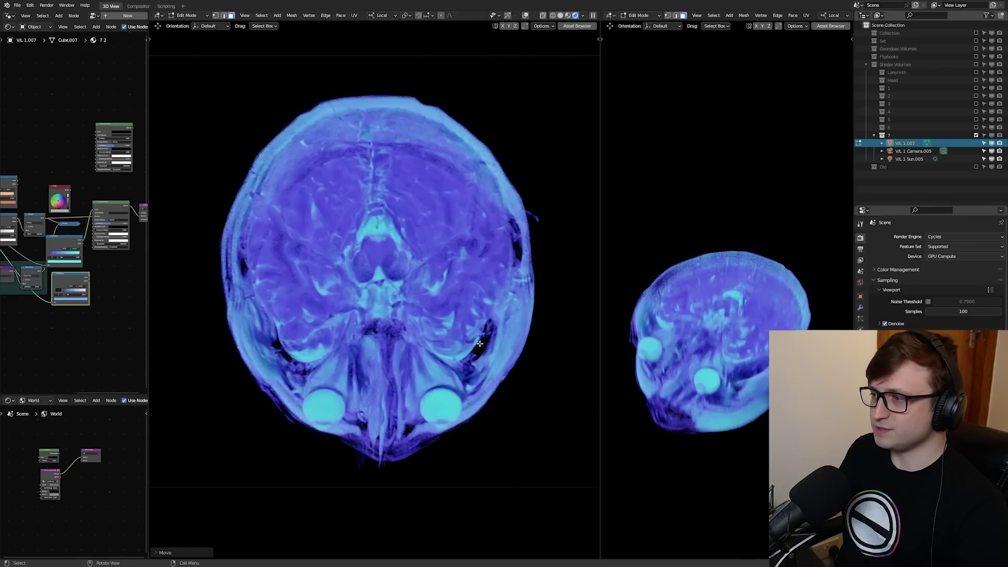
key(g)
key(z)
key(z)
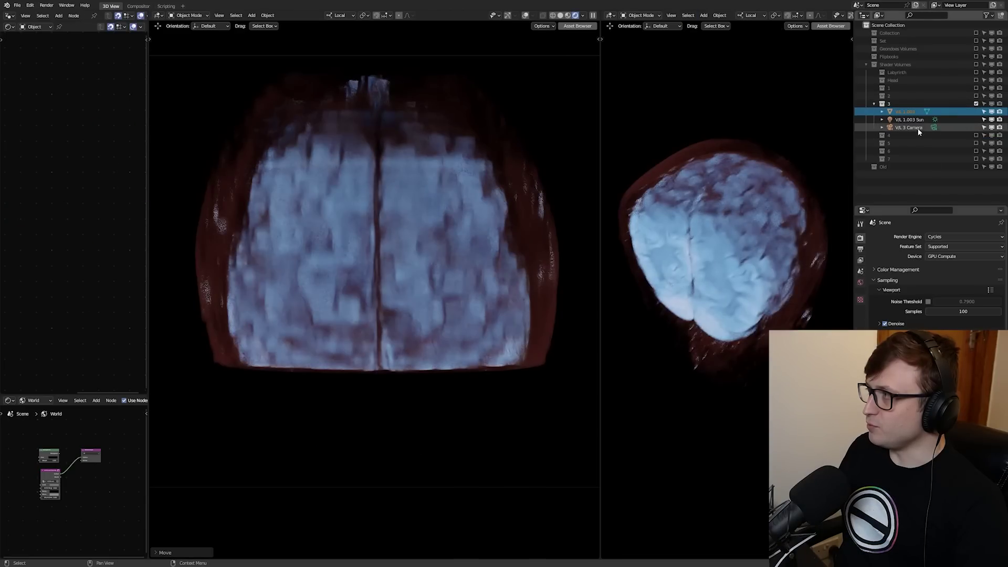
Step: Make the camera in collection 3 the active camera and put that collection's brain volume into Edit Mode
click(908, 128)
key(ctrl+KP_0)
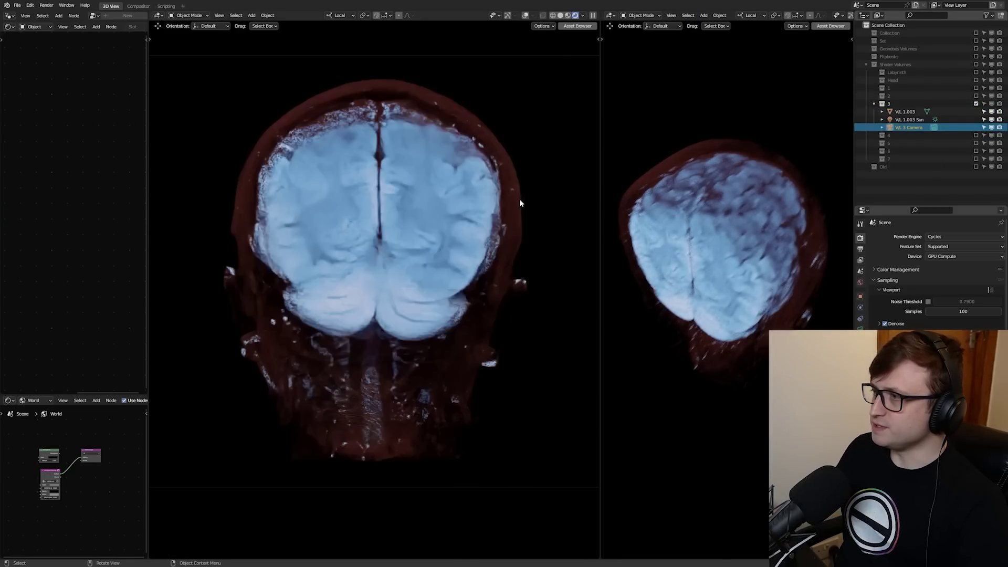
click(425, 222)
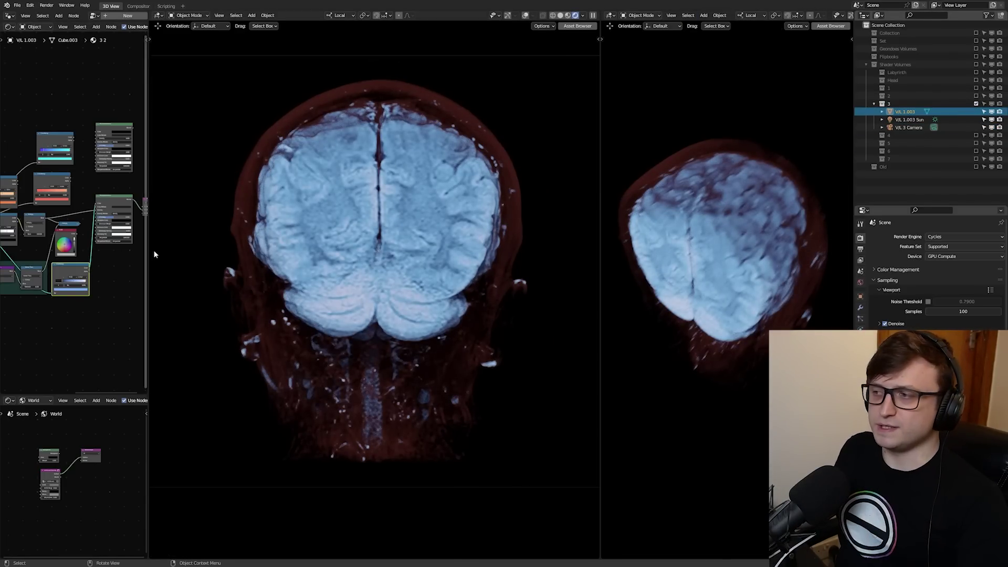
key(ctrl+Tab)
click(435, 269)
Step: Link the salmon ColorRamp's Color to the lower Principled Volume's Color, and slice into the head by moving its face along local Z
scroll(105, 190, up, 3)
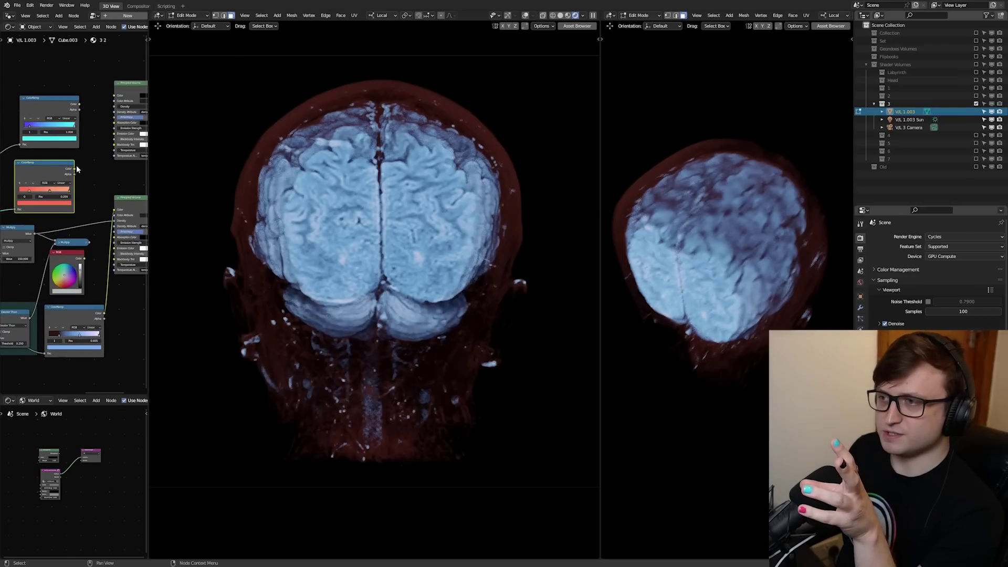
drag(75, 169, 114, 210)
key(g)
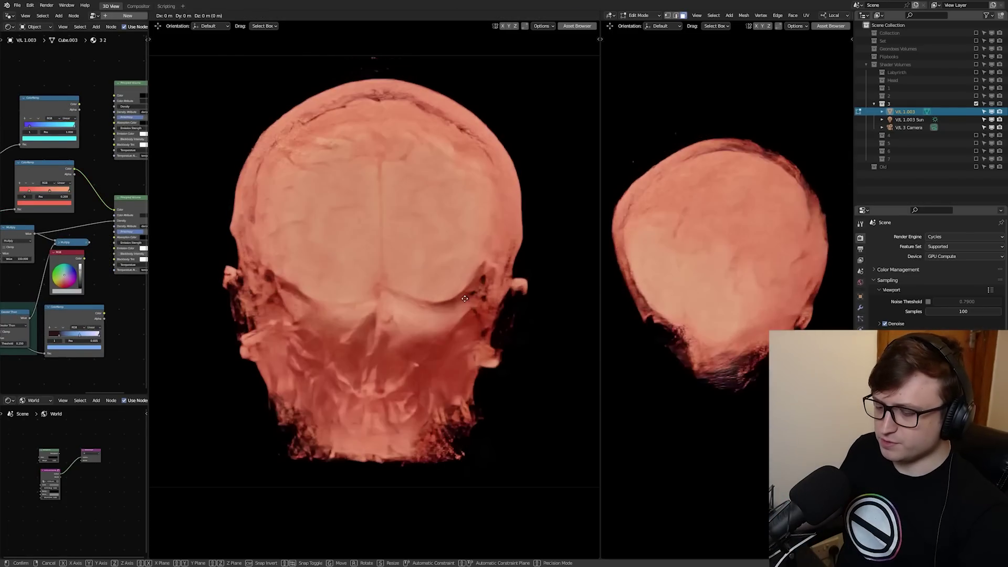
key(z)
key(z)
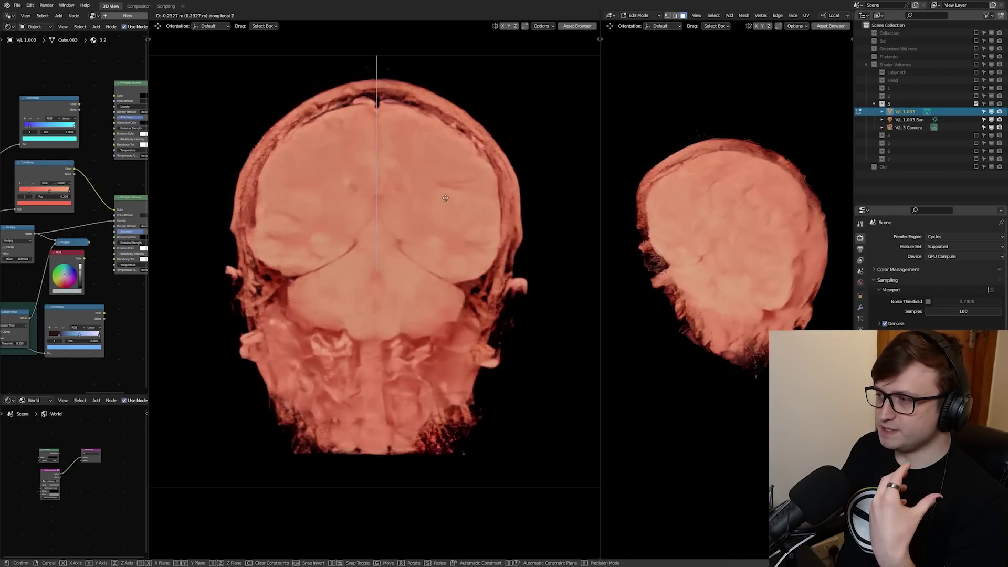
click(446, 193)
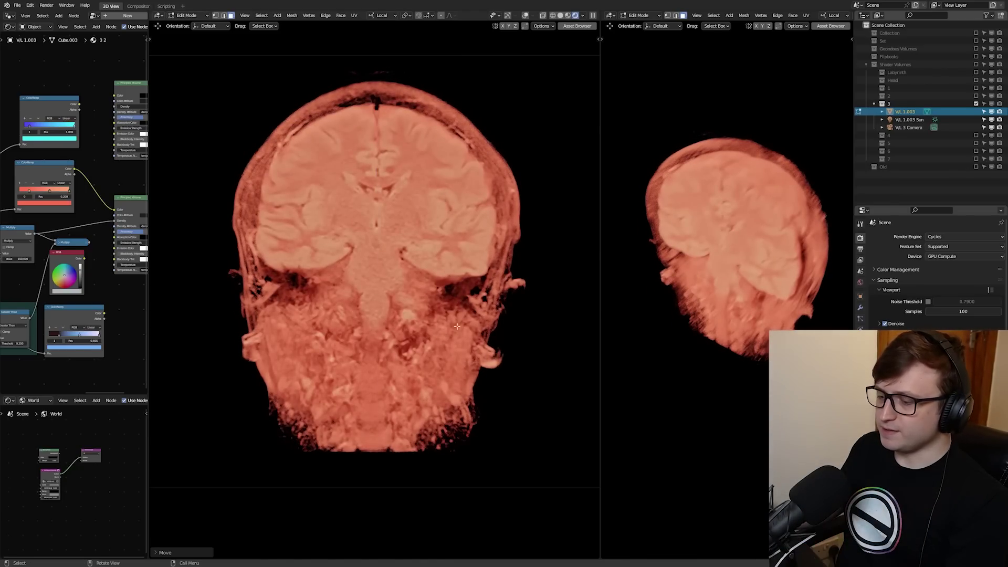
Step: Try moving the salmon head volume's cut face back outward along its local Z axis
key(g)
key(z)
key(z)
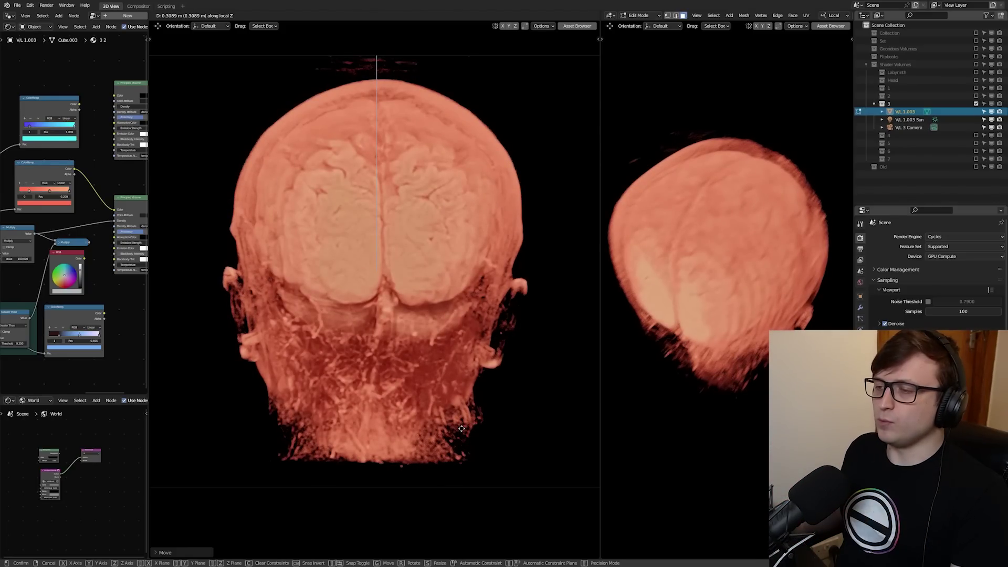
click(466, 418)
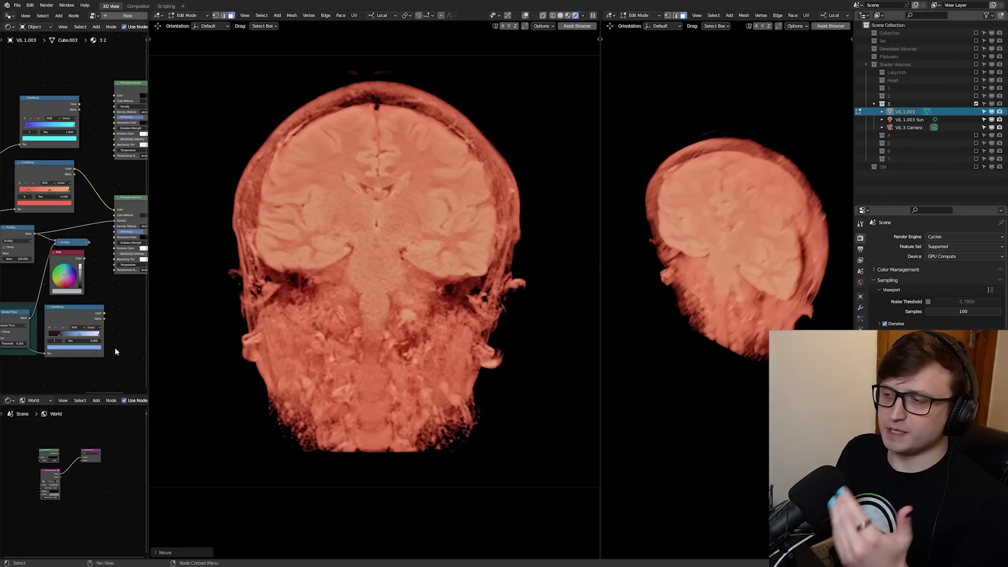
mouse_move(90, 319)
middle_down()
mouse_move(111, 315)
mouse_move(95, 319)
middle_up()
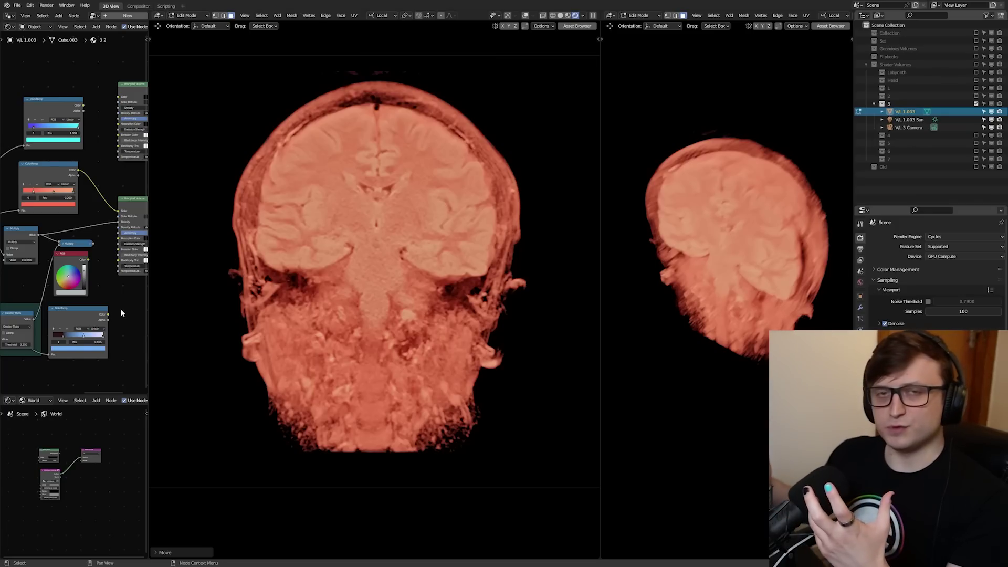
mouse_move(724, 304)
middle_down()
mouse_move(704, 308)
mouse_move(736, 305)
middle_up()
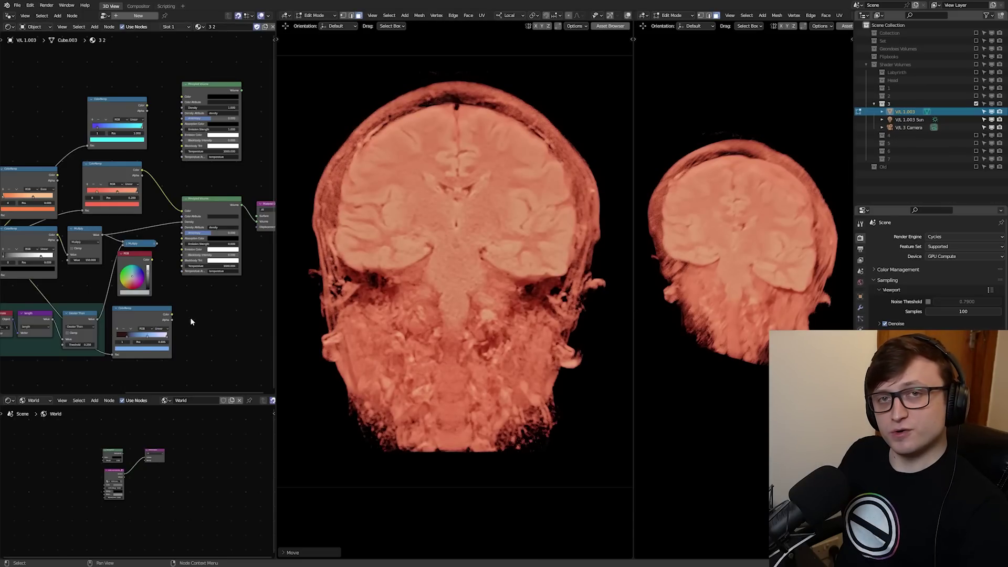
middle_drag(139, 318, 165, 311)
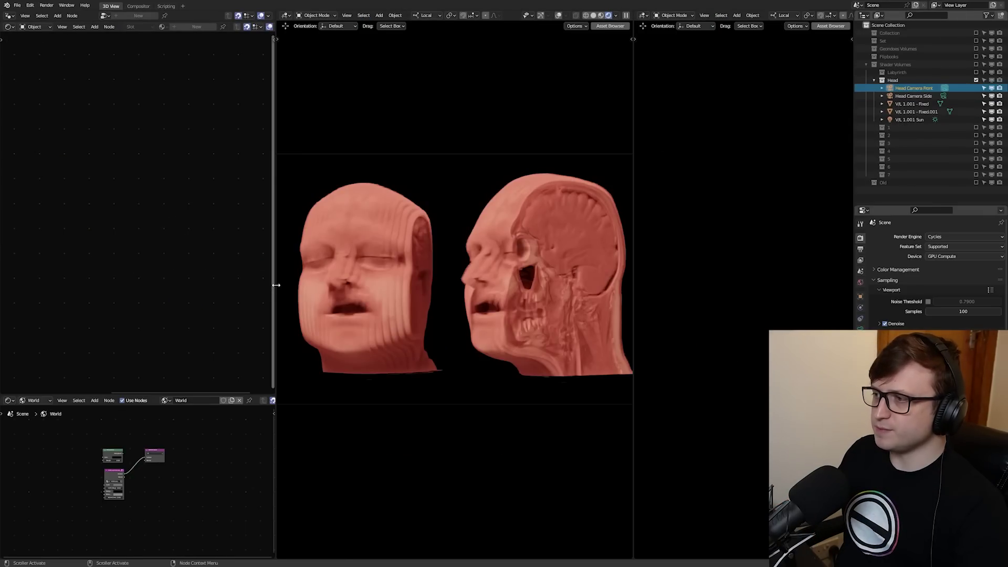
Step: Narrow the node editors and enlarge the main camera viewport around the two head volumes
drag(276, 285, 81, 285)
drag(634, 315, 676, 317)
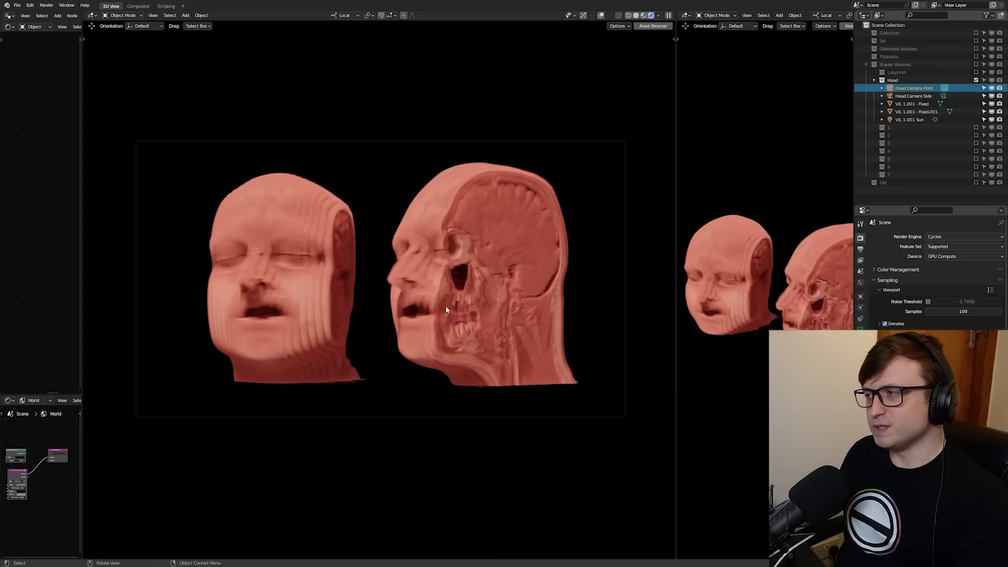
scroll(446, 309, up, 2)
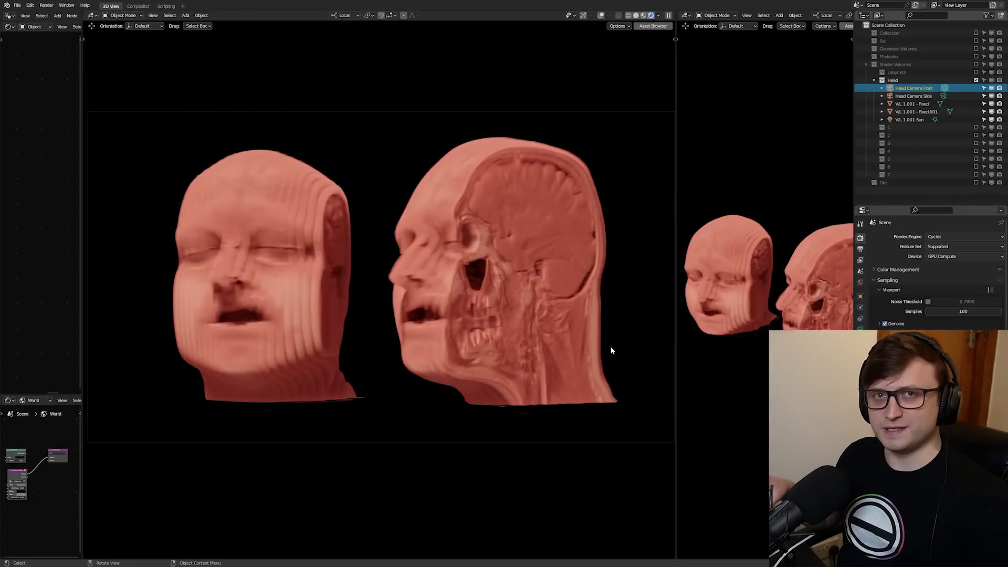
Step: Examine the Layer Stacking group, the two flipbook image textures and the Mix node in the maximized head material, and restore the layout
drag(82, 305, 229, 303)
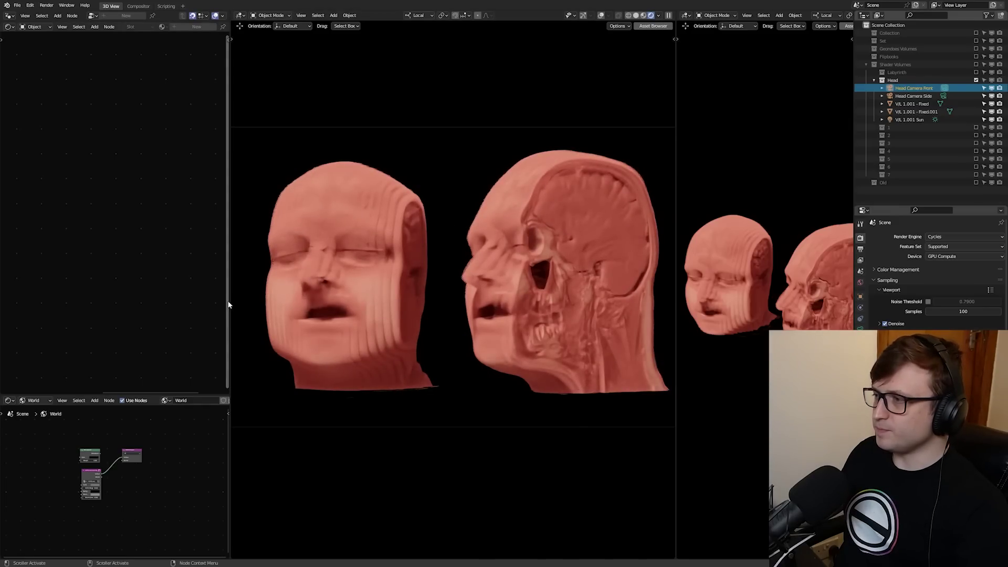
key(ctrl+space)
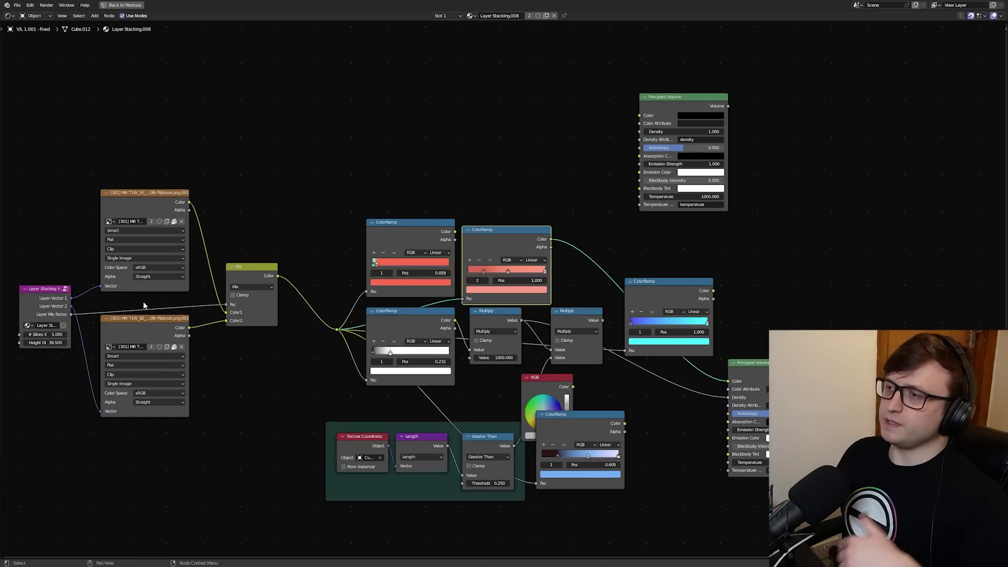
middle_drag(106, 308, 236, 274)
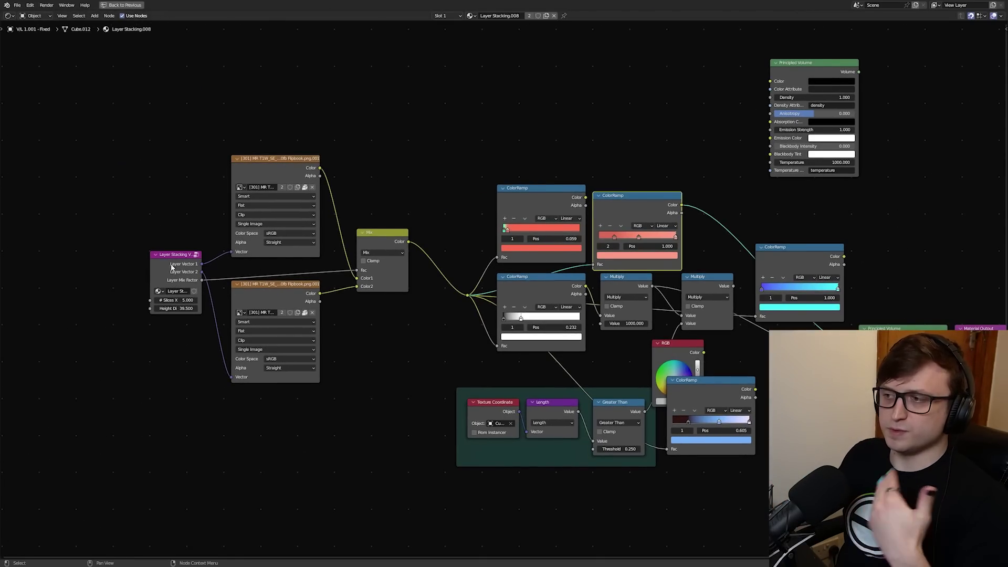
drag(171, 266, 142, 247)
scroll(142, 247, up, 2)
middle_drag(106, 256, 234, 297)
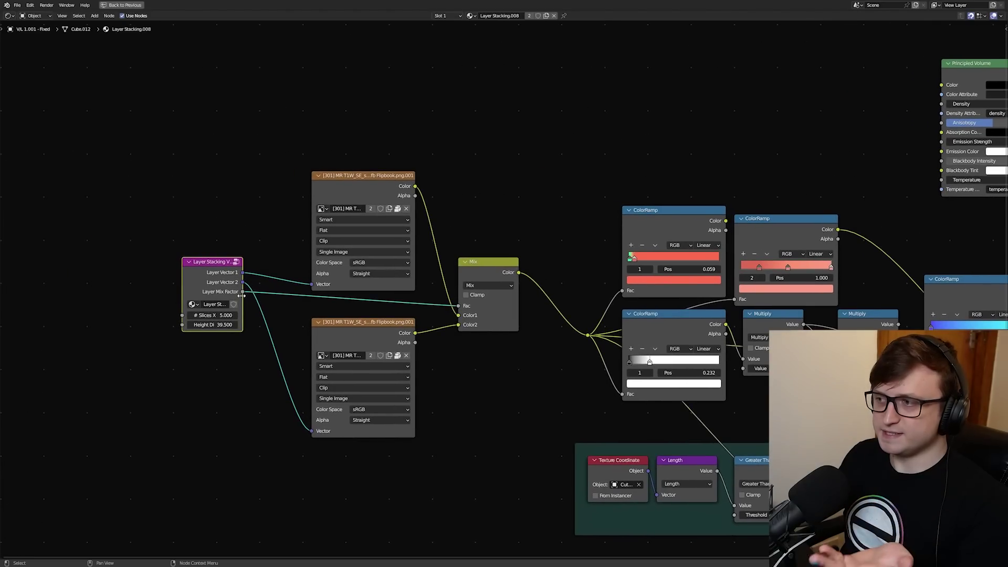
drag(242, 297, 260, 305)
scroll(260, 305, up, 2)
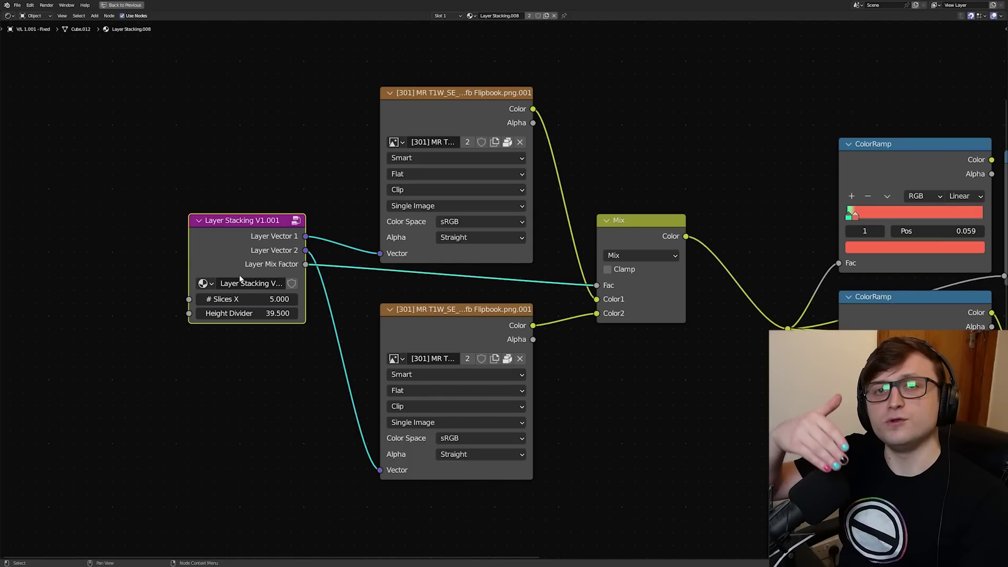
key(ctrl+space)
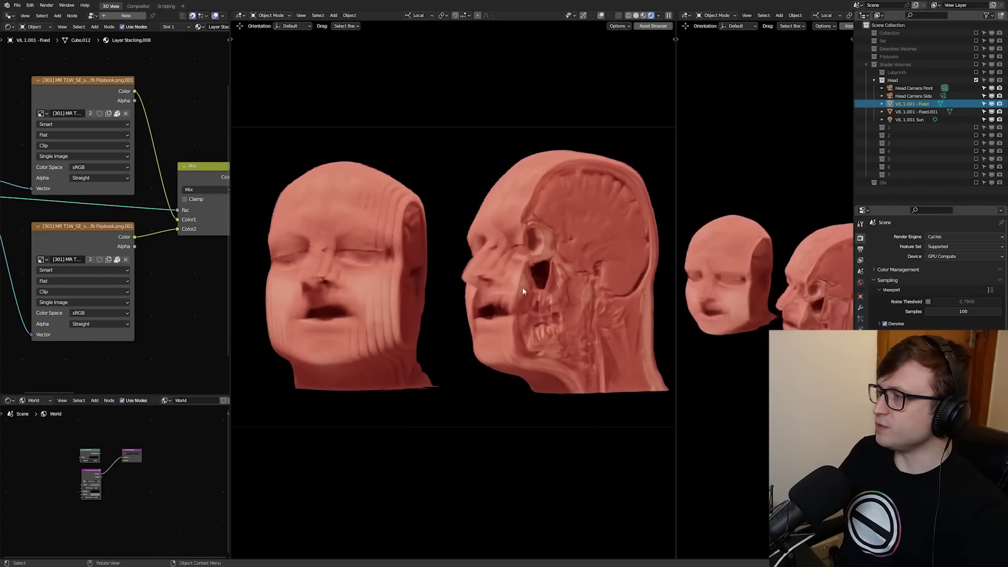
Step: Examine the row of flipbook images holding the MRI slices from several angles in the viewport
scroll(556, 267, down, 5)
shift+middle_drag(557, 296, 500, 341)
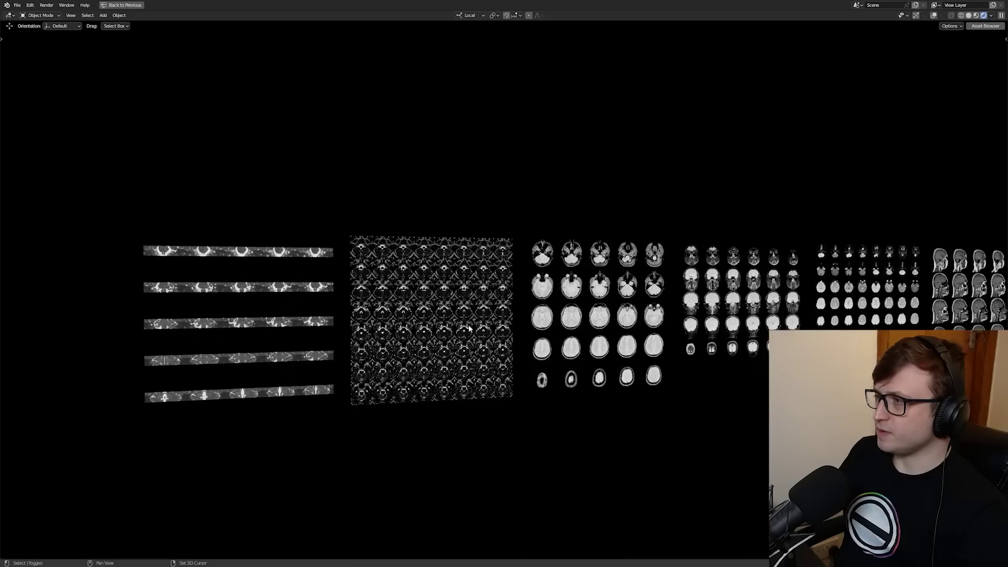
scroll(835, 305, up, 4)
shift+middle_drag(835, 305, 504, 303)
scroll(502, 302, up, 2)
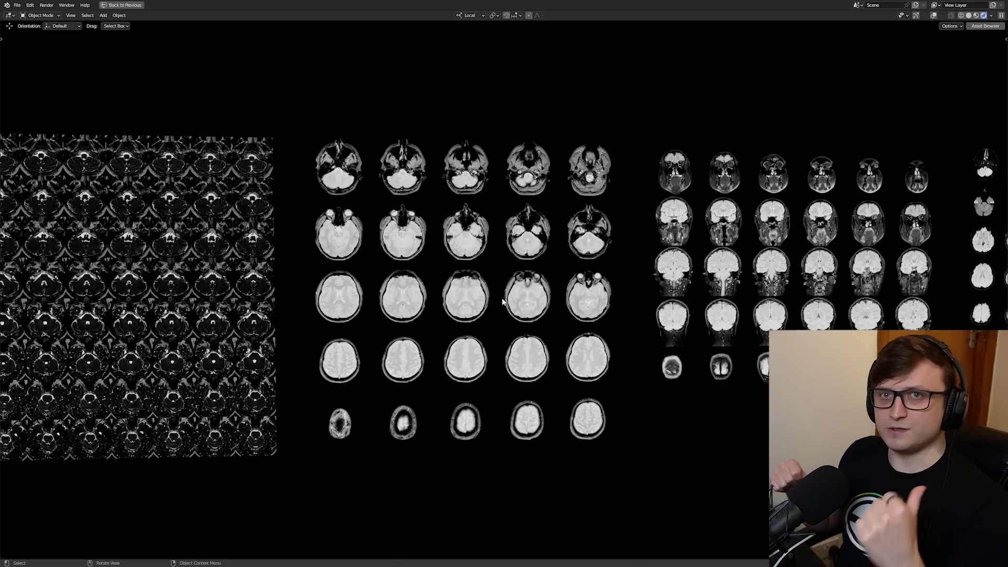
middle_drag(502, 302, 492, 312)
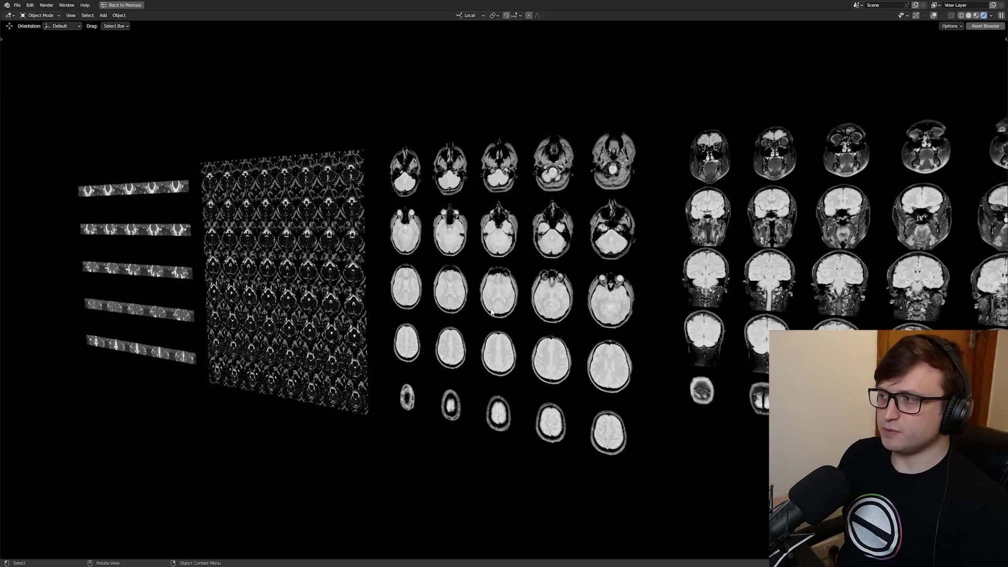
middle_drag(478, 315, 516, 310)
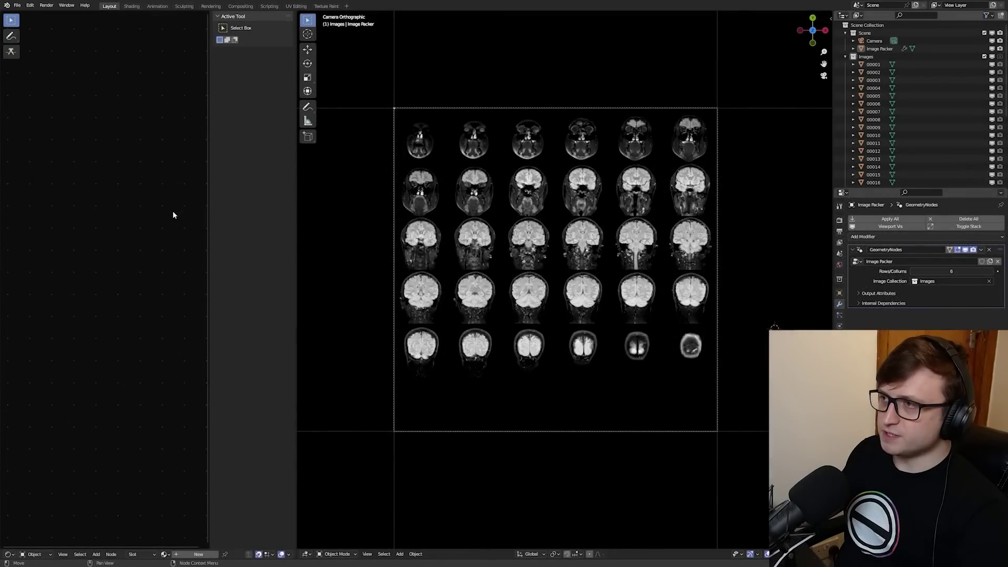
Step: Hide the node editor's toolbar and sidebar, and select the Image Packer grid in the viewport
key(t)
key(n)
middle_drag(422, 226, 583, 242)
click(611, 278)
Step: Examine the packed grid, its camera and the row of individual MRI slice planes
scroll(565, 366, down, 3)
shift+middle_drag(515, 321, 582, 195)
middle_drag(419, 364, 494, 346)
scroll(494, 347, down, 3)
click(16, 6)
mouse_move(48, 111)
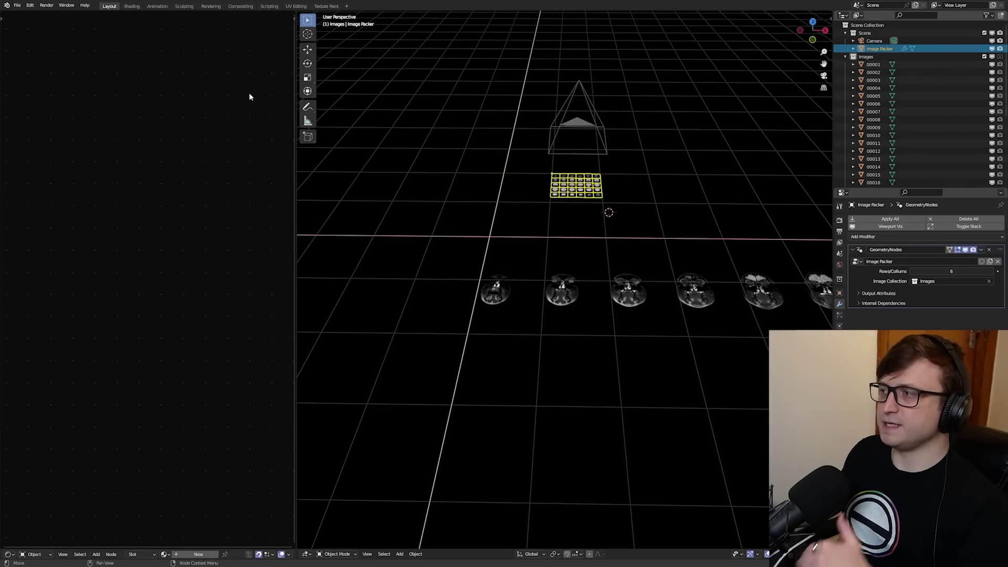
middle_drag(563, 301, 593, 300)
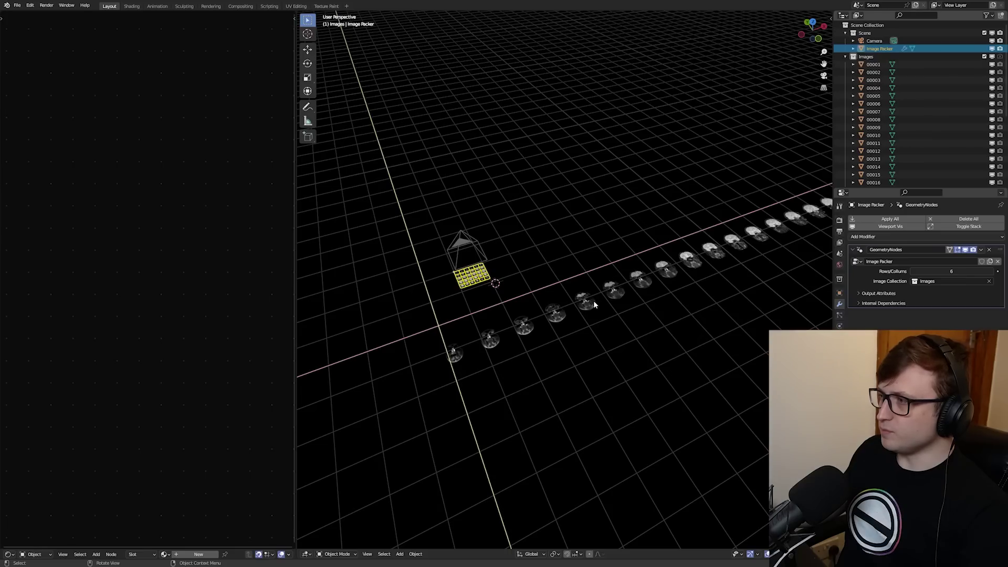
Step: Select individual MRI slice planes, including 00007, to inspect their image material, and clear the selection
click(593, 300)
click(638, 282)
click(618, 318)
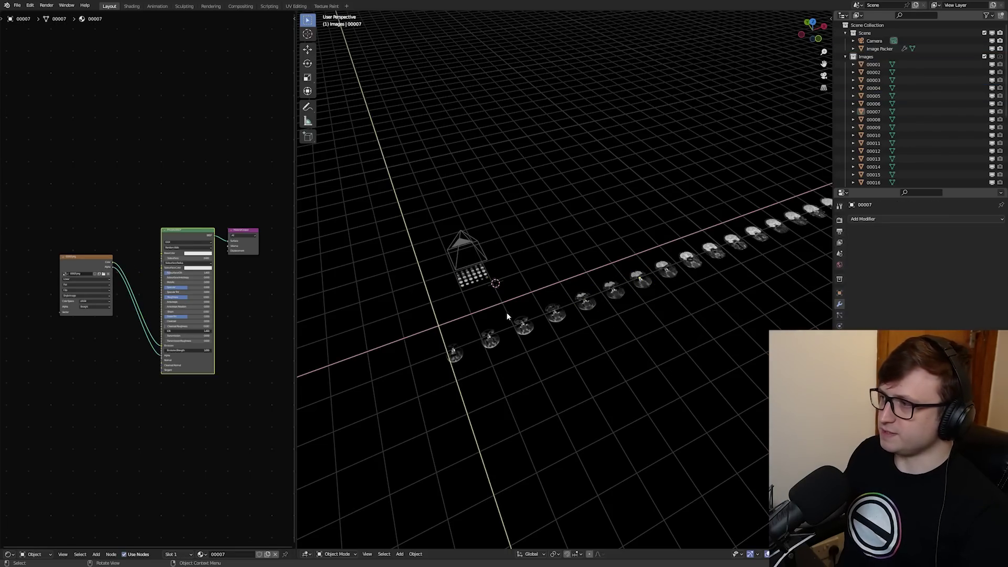
middle_drag(508, 317, 551, 332)
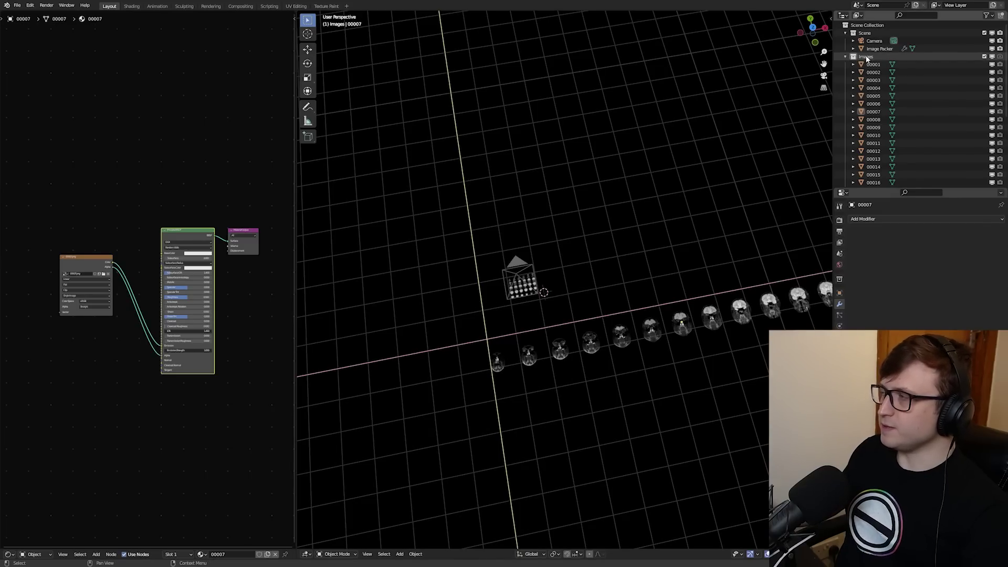
Step: Make the Image Packer object active, widen the viewport, view the packed grid through the camera and deselect everything
click(879, 49)
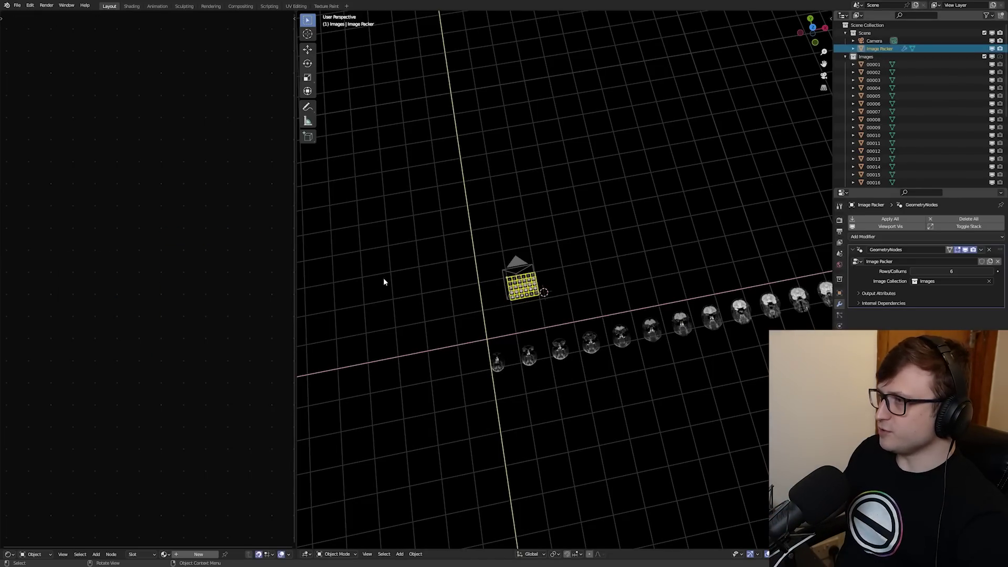
drag(295, 279, 98, 263)
scroll(424, 265, up, 6)
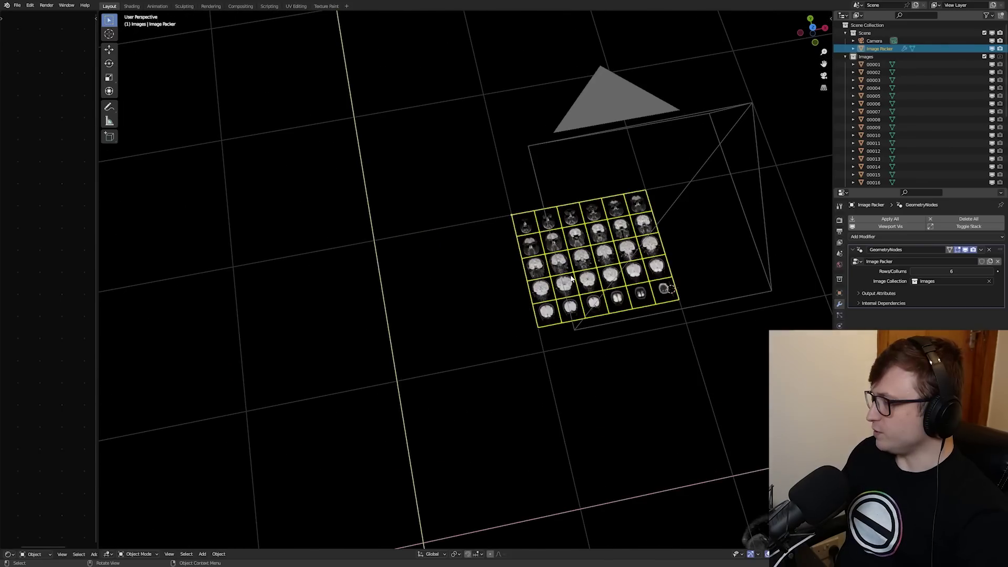
key(KP_0)
key(alt+a)
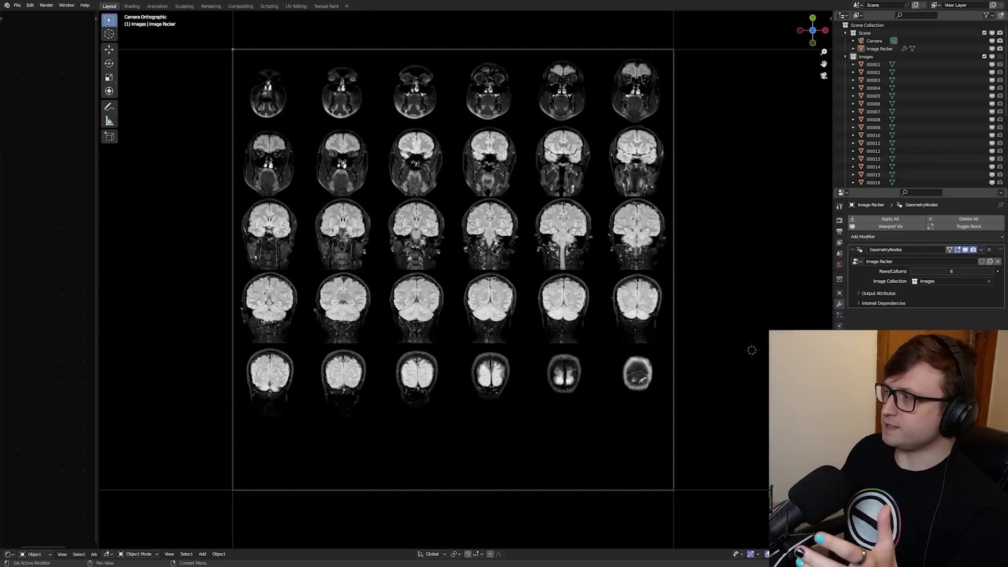
Step: Set the Image Packer modifier's number of rows/columns to 5
click(913, 272)
scroll(569, 336, down, 2)
scroll(569, 336, up, 1)
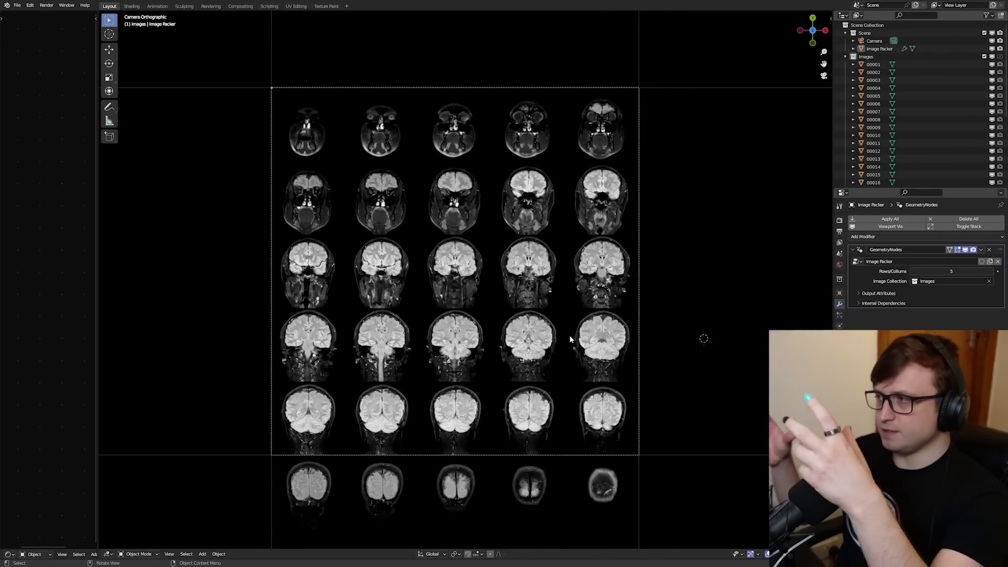
Step: Set the Image Packer modifier's number of rows/columns to 6 so all the slices are packed inside the camera frame
click(991, 271)
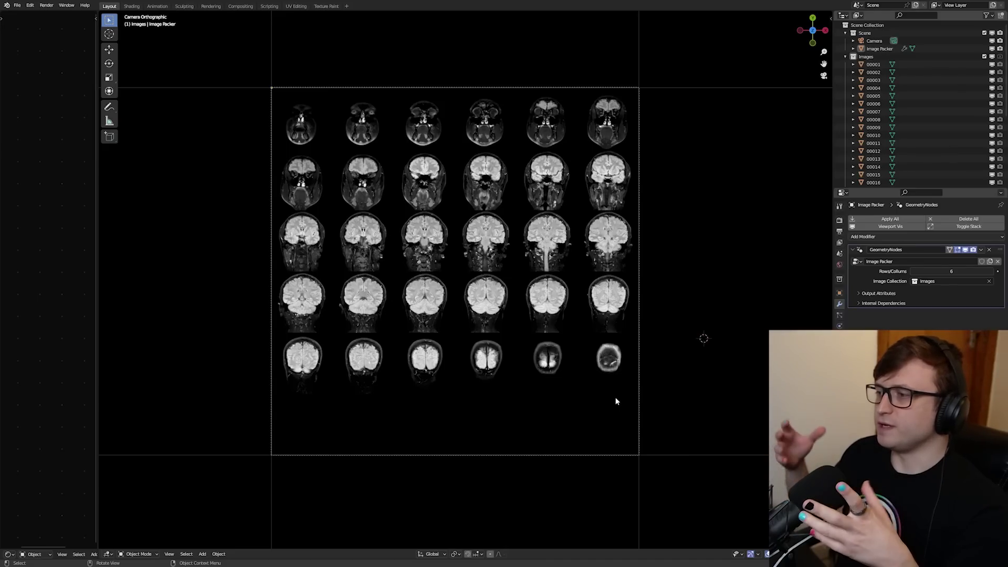
scroll(509, 353, up, 1)
shift+middle_drag(510, 349, 511, 340)
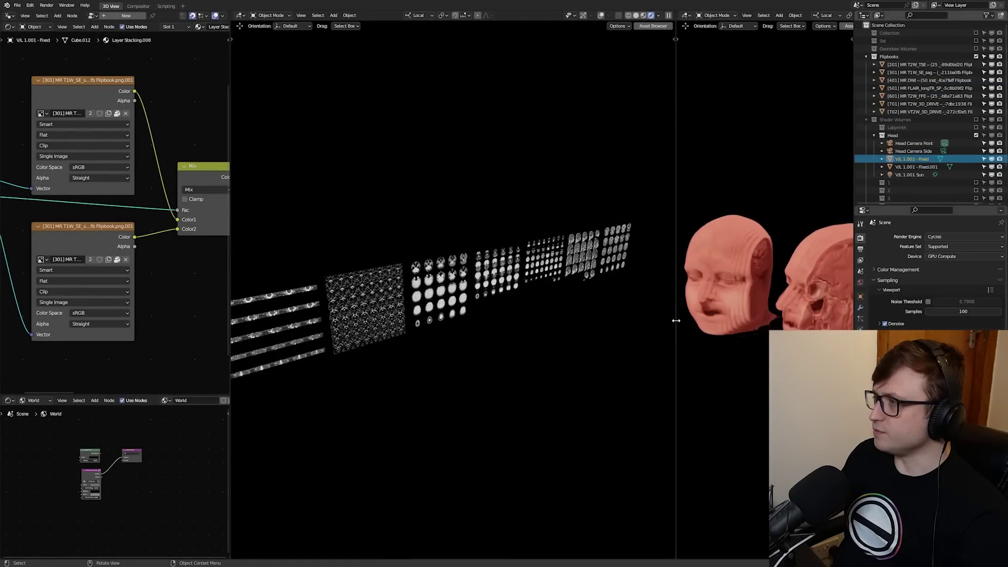
Step: Mark the two flipbook image texture nodes with small annotation strokes and shift the Layer Stacking V1.001 node closer to them
drag(676, 320, 578, 317)
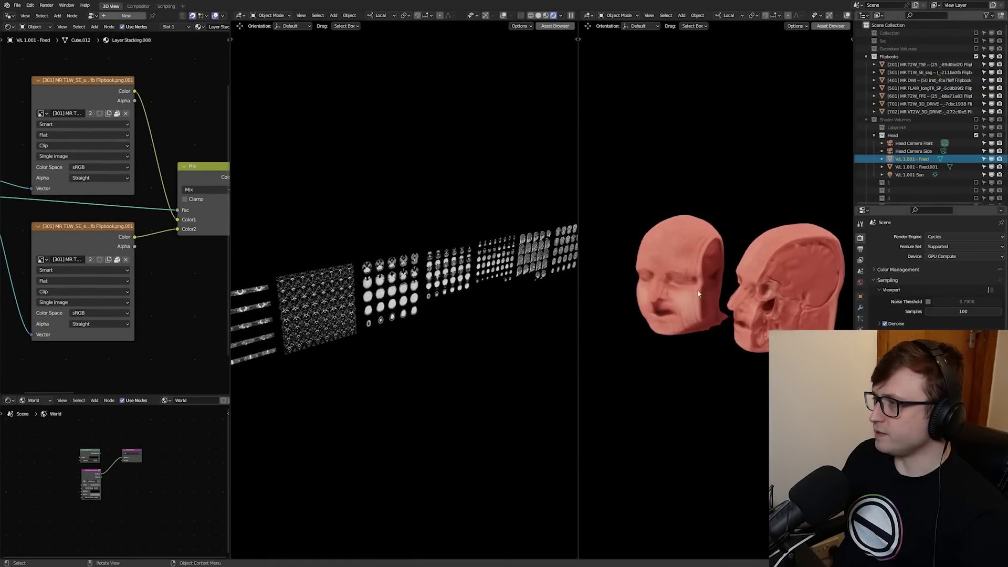
scroll(634, 310, up, 2)
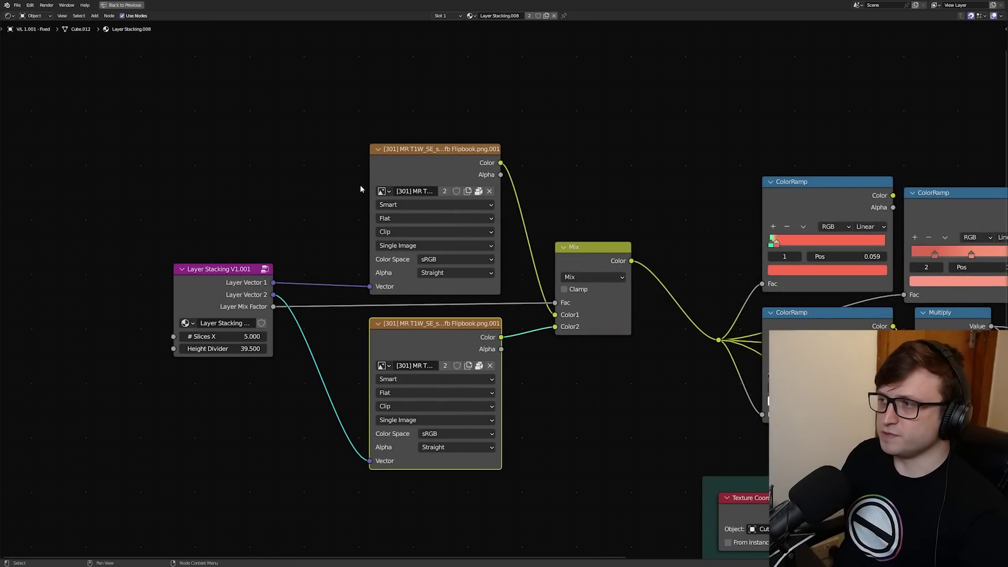
drag(355, 187, 365, 201)
mouse_move(214, 289)
mouse_down()
mouse_move(223, 295)
mouse_move(215, 300)
mouse_move(226, 290)
mouse_up()
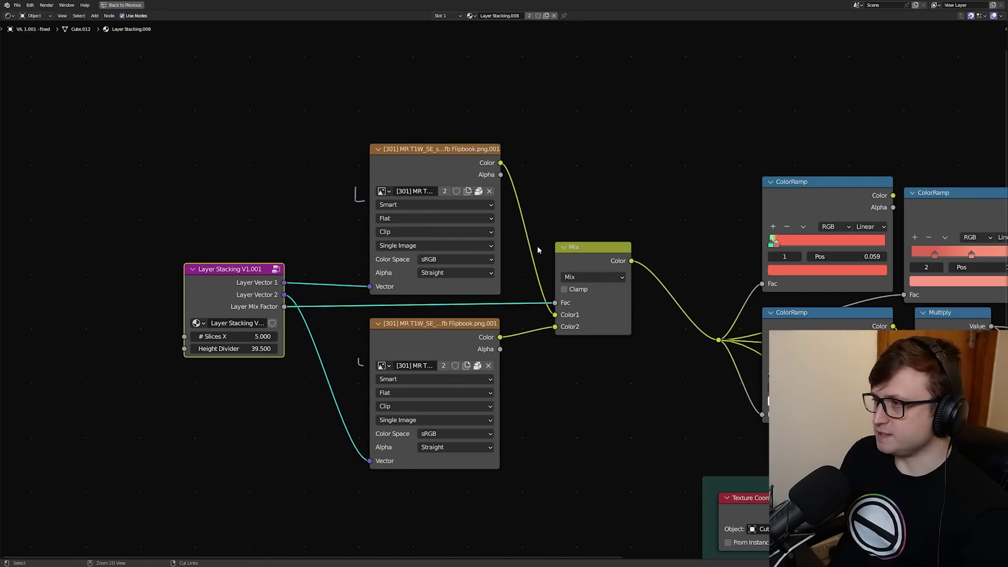
key(ctrl+space)
Step: Show the viewport overlays and enter edit mode on the selected head volume's bounding box
key(alt+shift+z)
scroll(436, 320, down, 8)
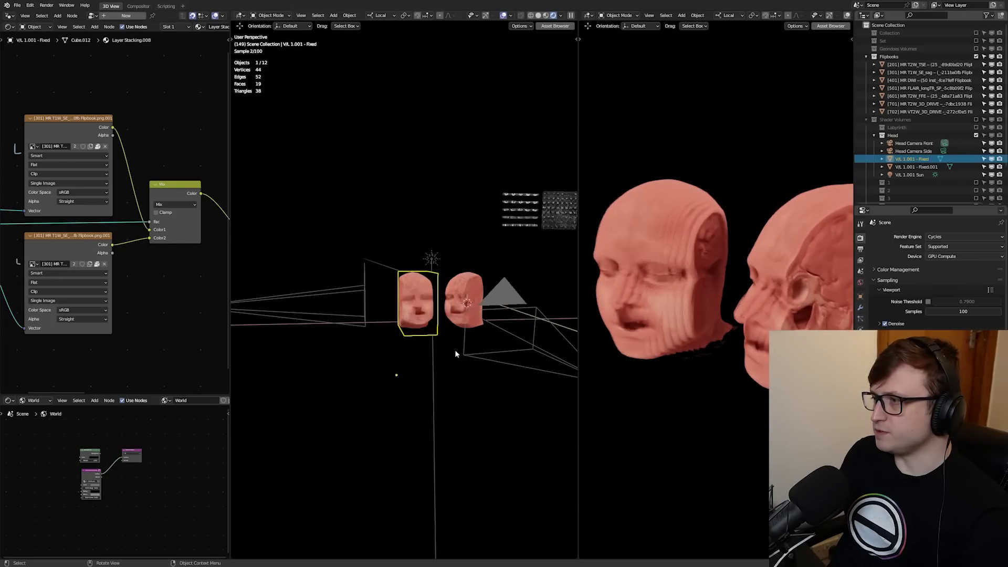
scroll(451, 346, up, 3)
key(Tab)
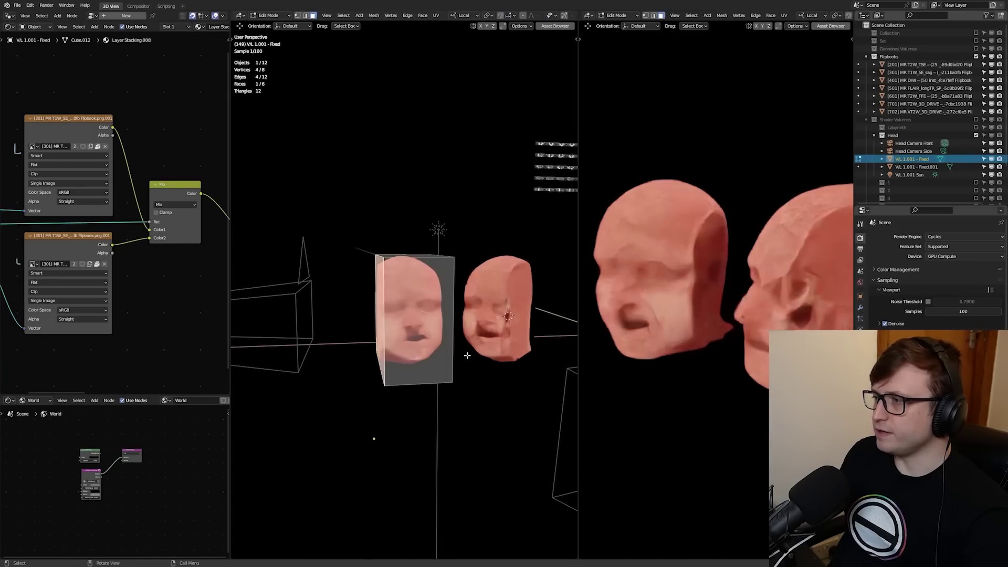
scroll(467, 355, up, 2)
middle_drag(468, 355, 512, 338)
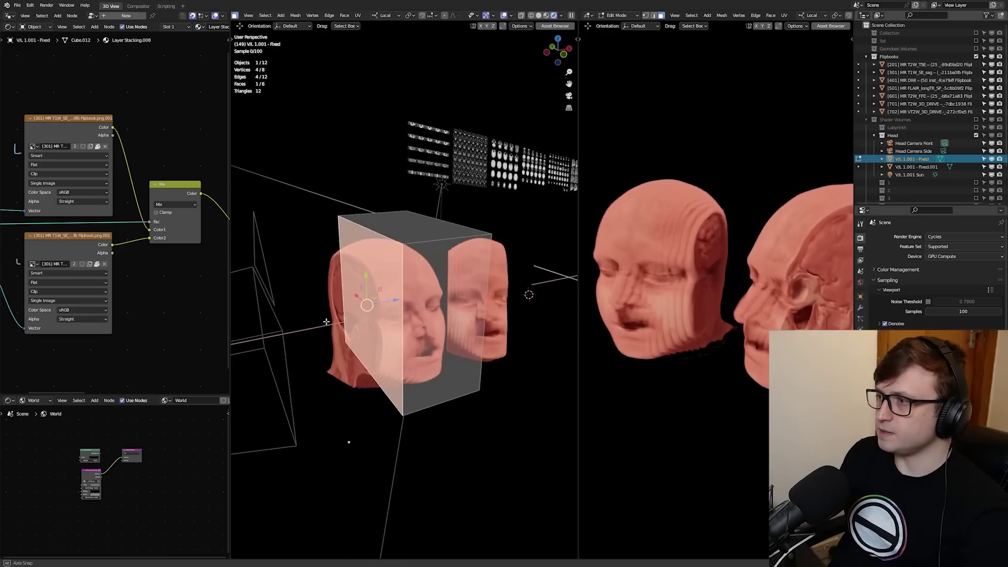
Step: Move the bounding box's selected side face inward to slice into the head, and hide the overlays
middle_drag(383, 310, 399, 299)
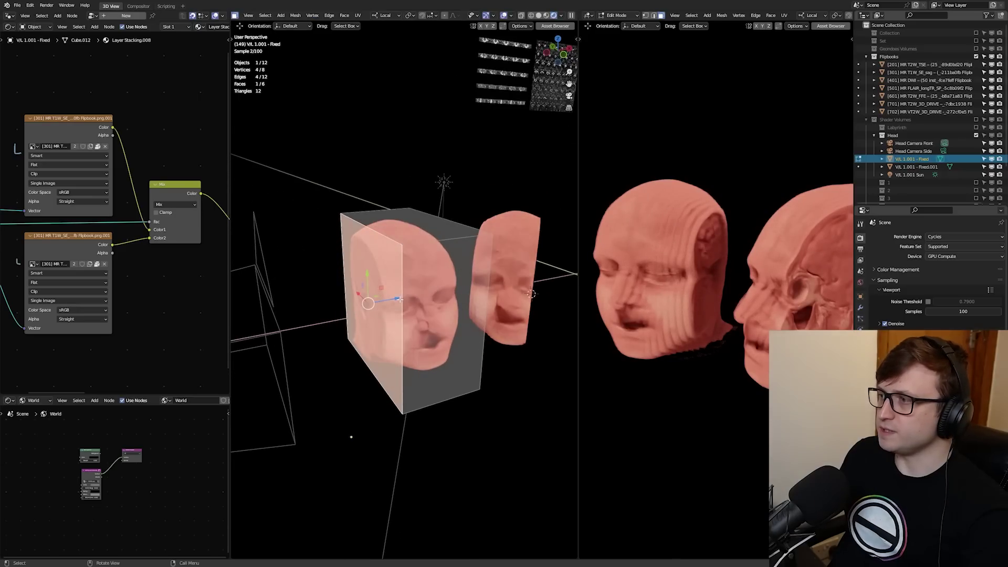
drag(399, 299, 431, 314)
middle_drag(291, 338, 395, 313)
key(alt+shift+z)
Step: Set the Layer Stacking V1.001 node's Height Divider to 37.5
drag(84, 198, 108, 213)
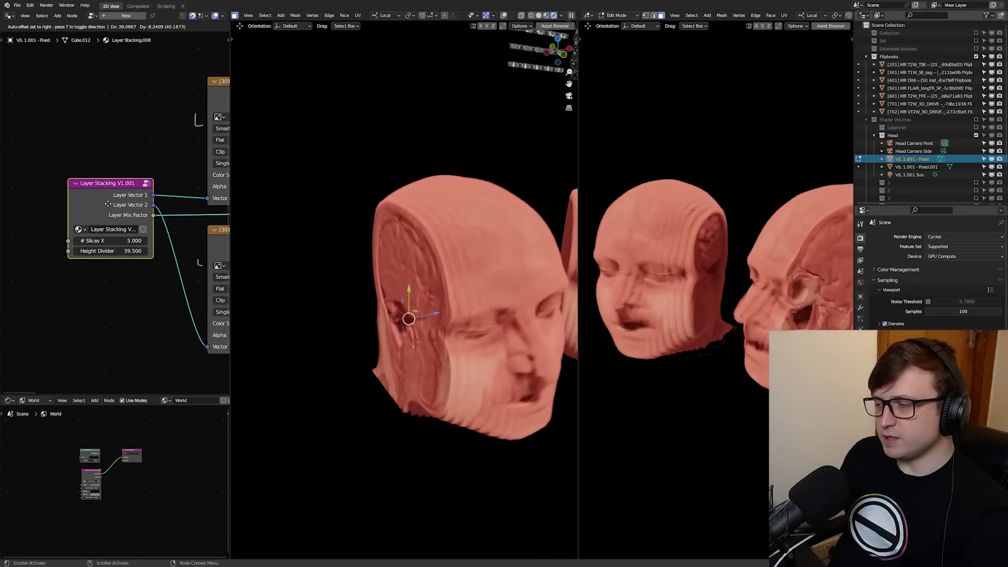
scroll(133, 221, up, 2)
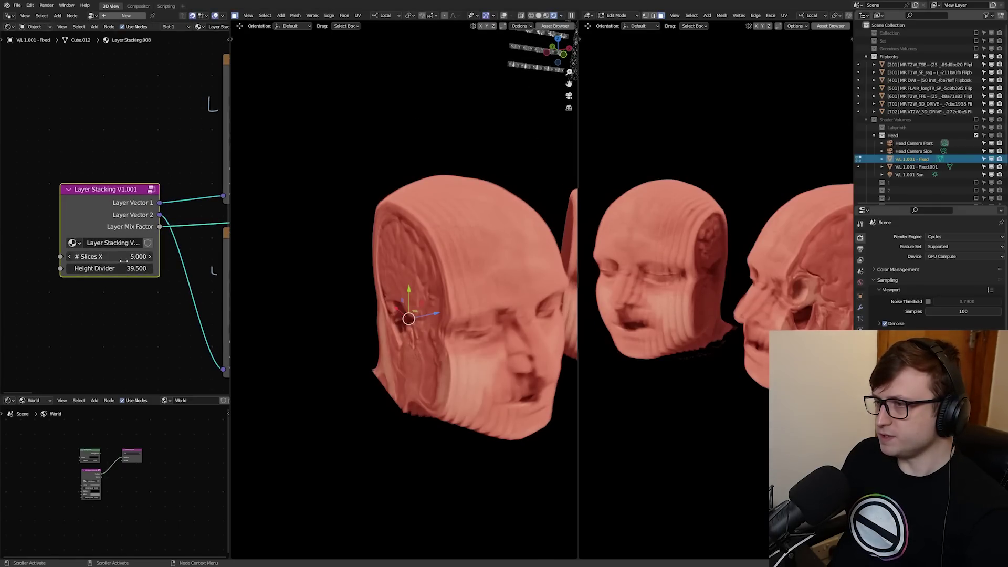
mouse_move(115, 260)
mouse_down()
mouse_move(138, 260)
mouse_move(114, 259)
mouse_up()
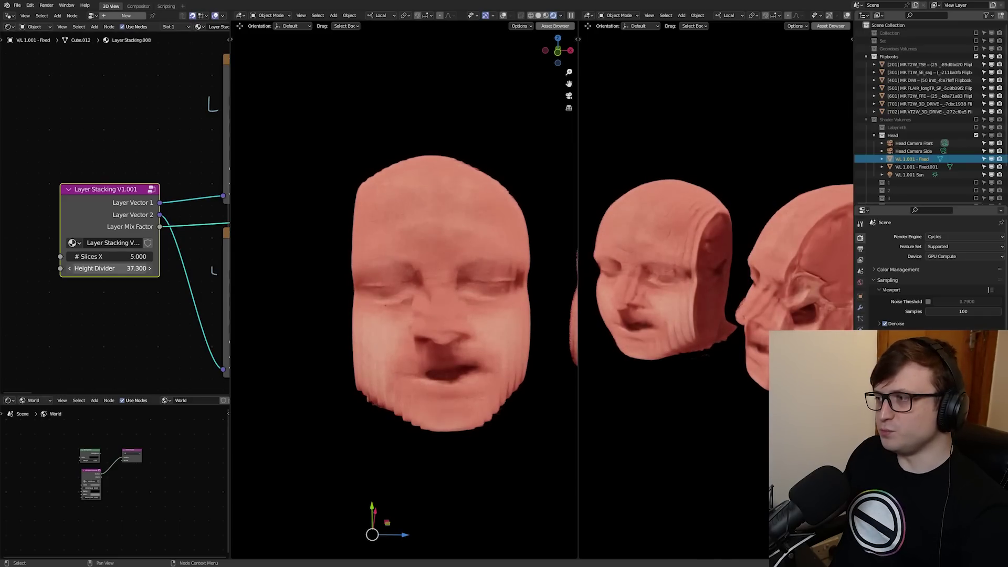
drag(142, 271, 141, 272)
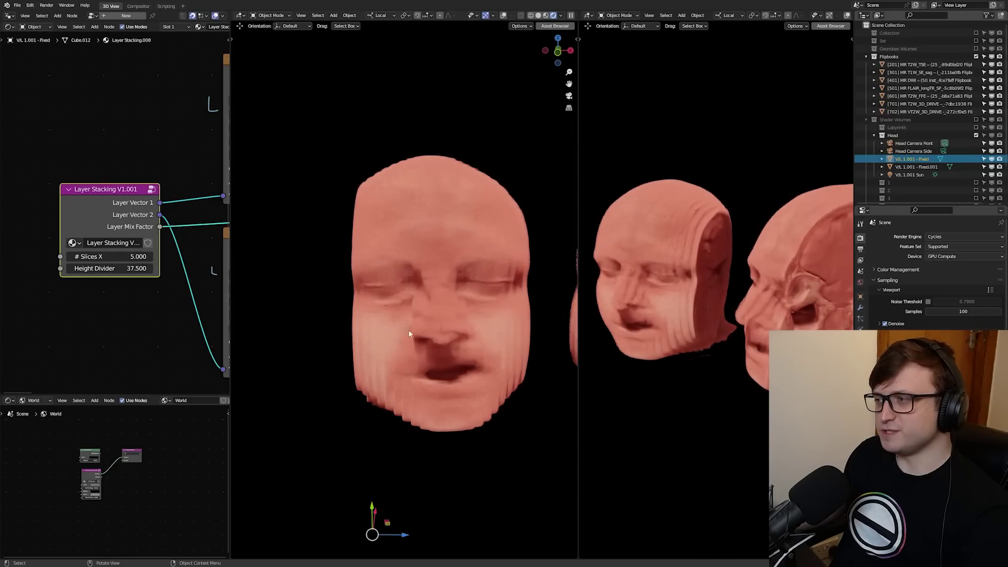
mouse_move(414, 357)
middle_down()
mouse_move(400, 351)
mouse_move(473, 350)
mouse_move(414, 346)
middle_up()
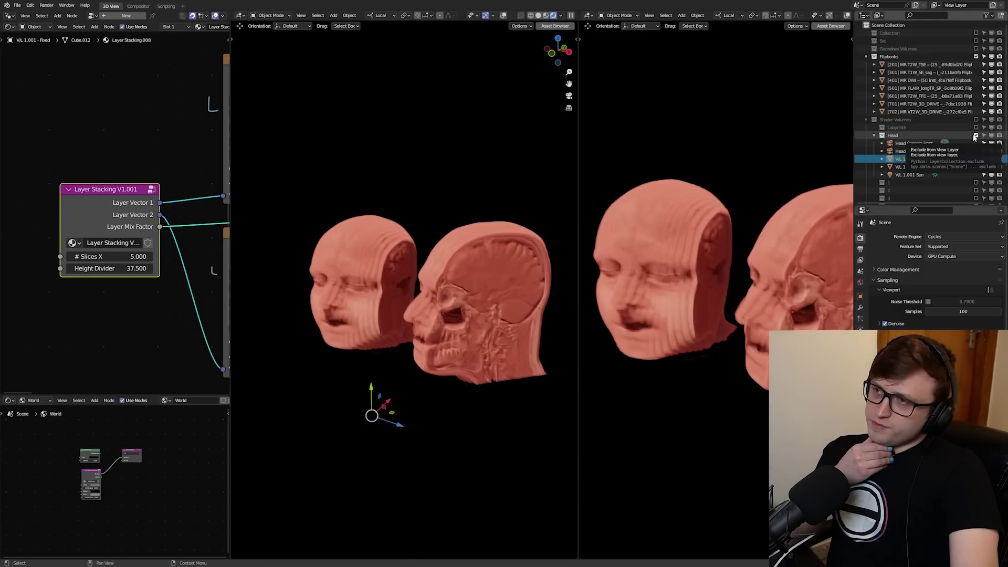
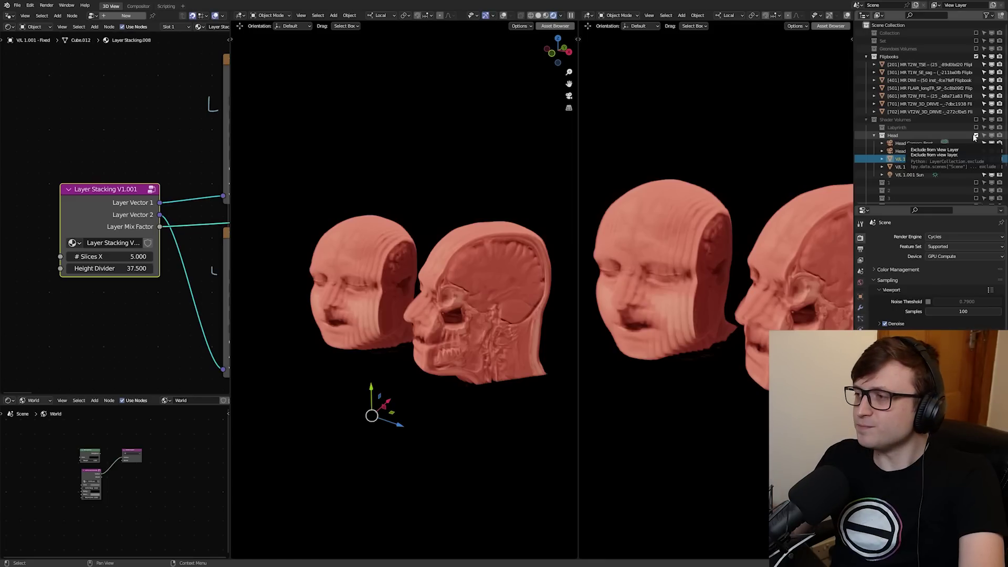
Step: Exclude the Head collection from the view layer, include the Labyrinth collection, then activate Labyrinth Extracted Right and clear the selection
click(975, 136)
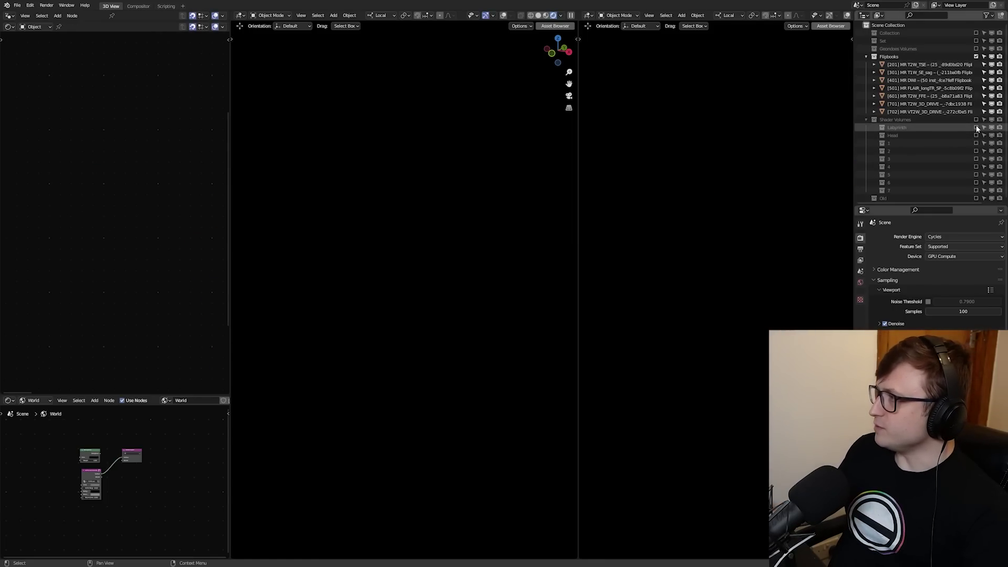
click(976, 128)
click(906, 158)
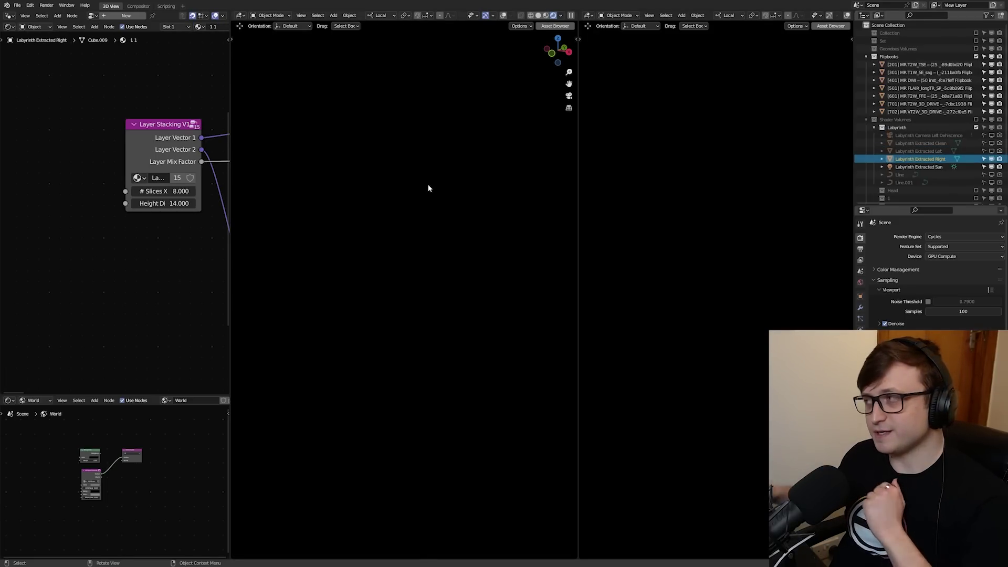
key(alt+a)
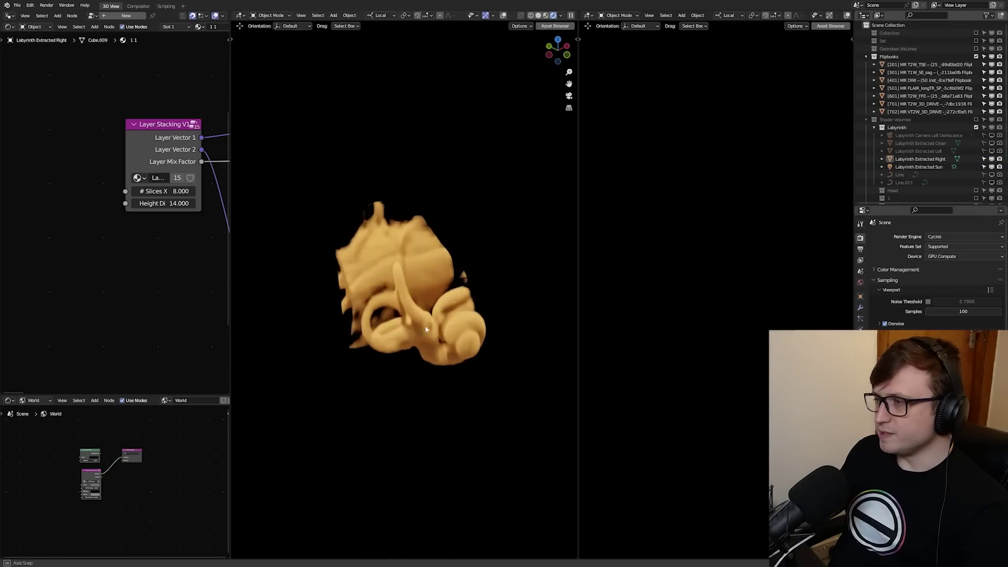
Step: Widen the main viewport and examine the extracted right labyrinth volume from several angles
scroll(442, 328, up, 4)
drag(578, 323, 793, 323)
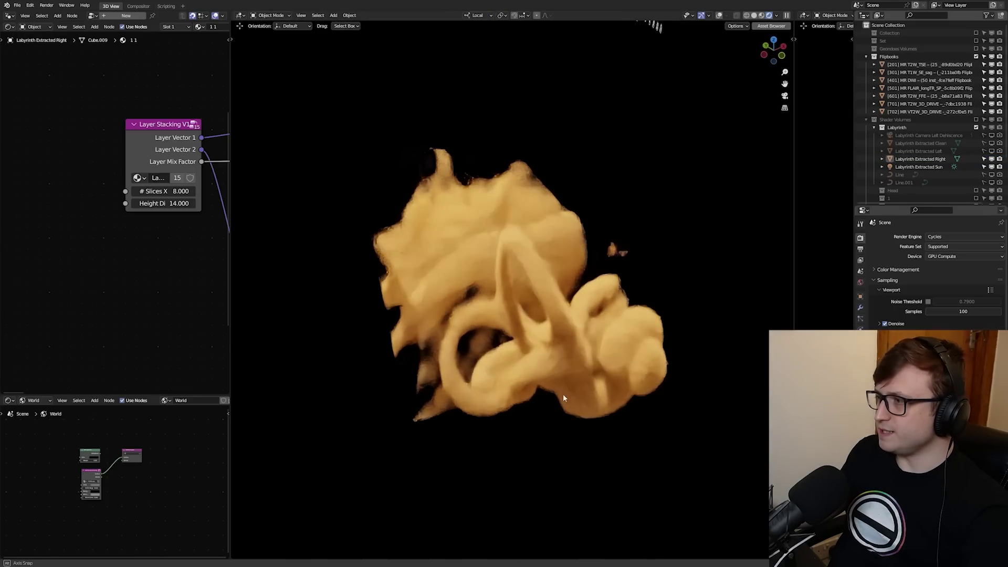
middle_drag(562, 393, 557, 359)
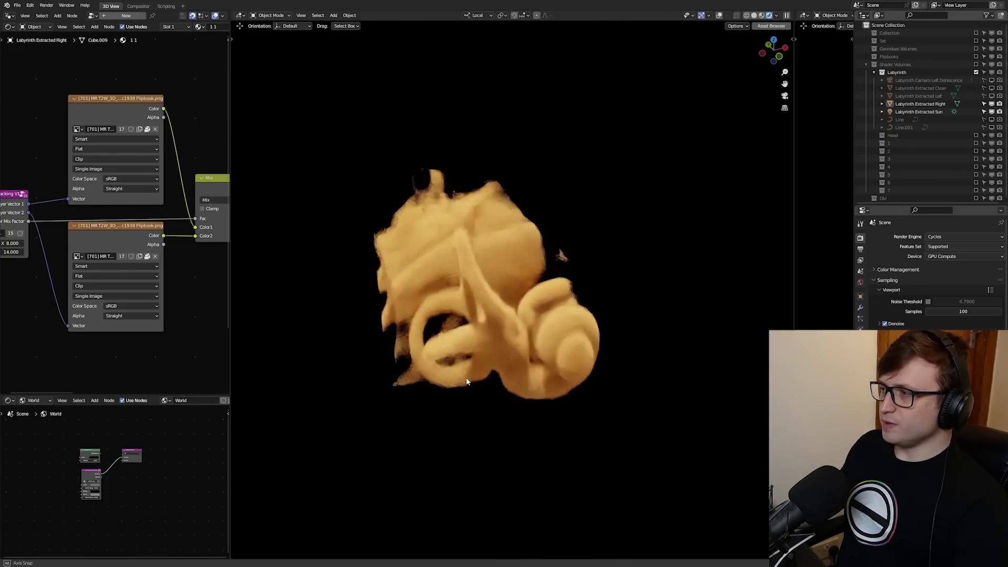
middle_drag(466, 381, 488, 347)
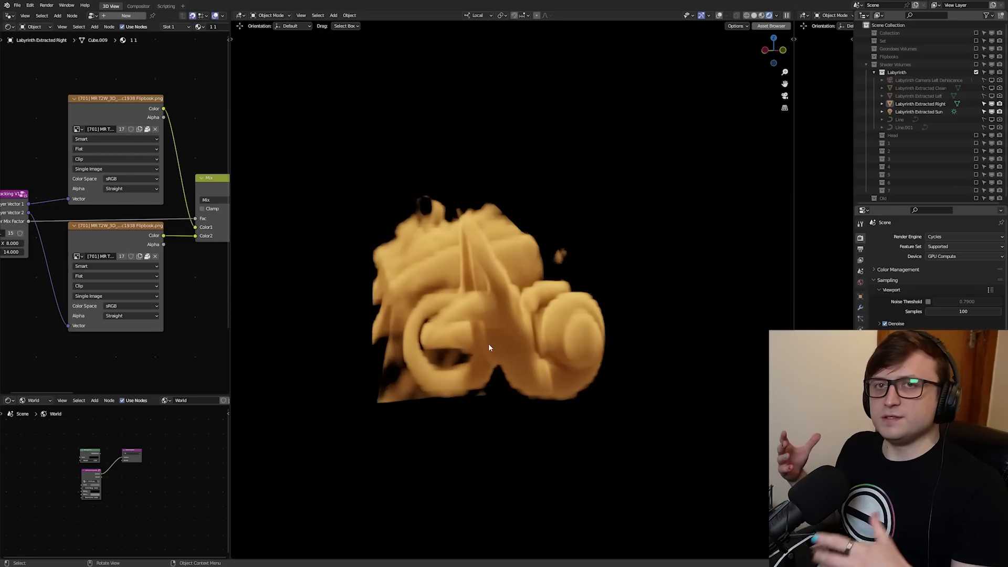
middle_drag(488, 348, 485, 361)
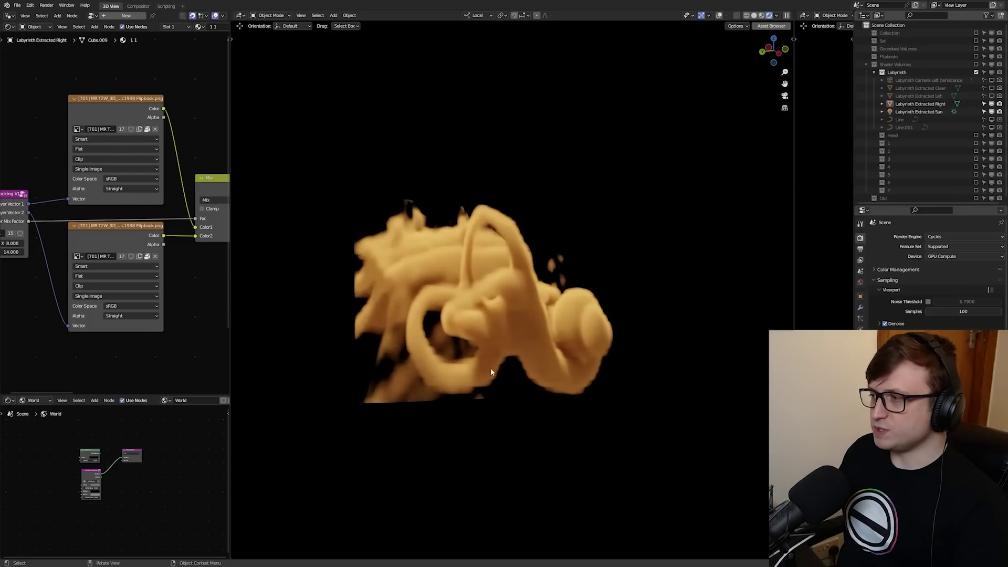
middle_drag(493, 362, 525, 331)
Step: Scale the Labyrinth Extracted Right mesh in edit mode, inspect the volume with overlays toggled, and return to object mode
key(Tab)
key(s)
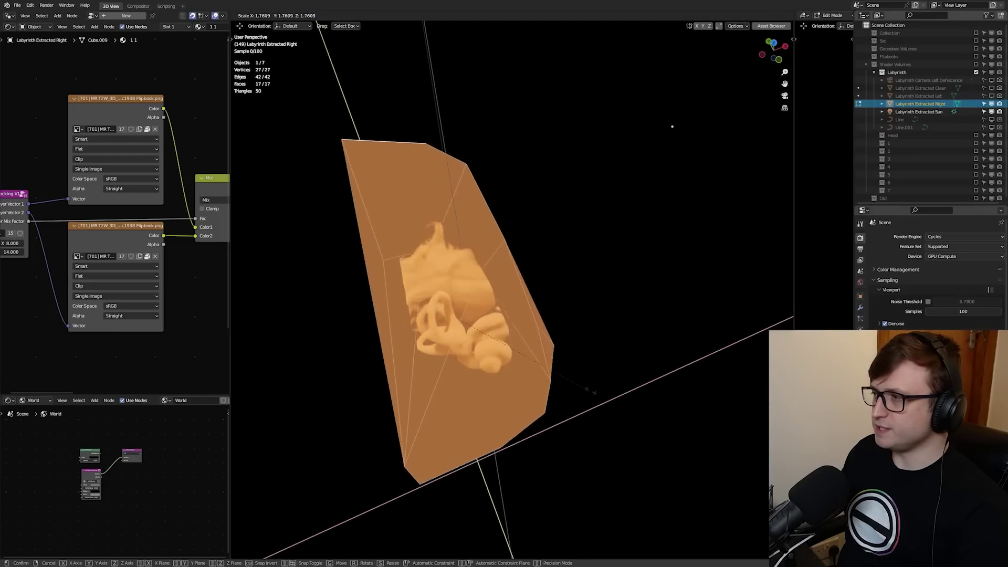
click(238, 364)
key(shift+alt+z)
middle_drag(413, 377, 447, 398)
scroll(423, 359, up, 5)
scroll(509, 352, down, 8)
key(Tab)
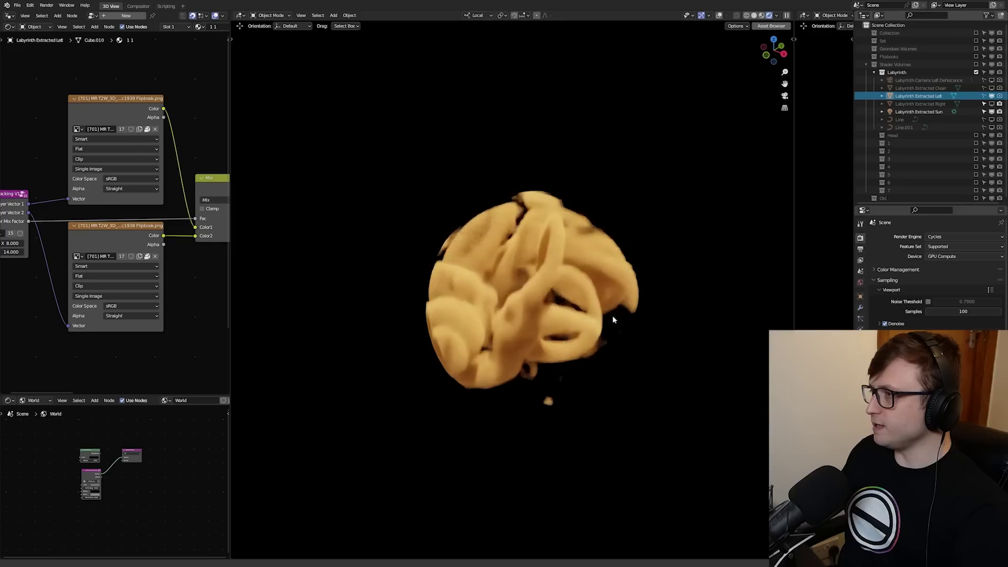
Step: Enter edit mode on the Labyrinth Extracted Left mesh
middle_drag(612, 319, 480, 288)
key(grave)
key(Tab)
Step: Try moving the left labyrinth's mesh through the scan volume
key(g)
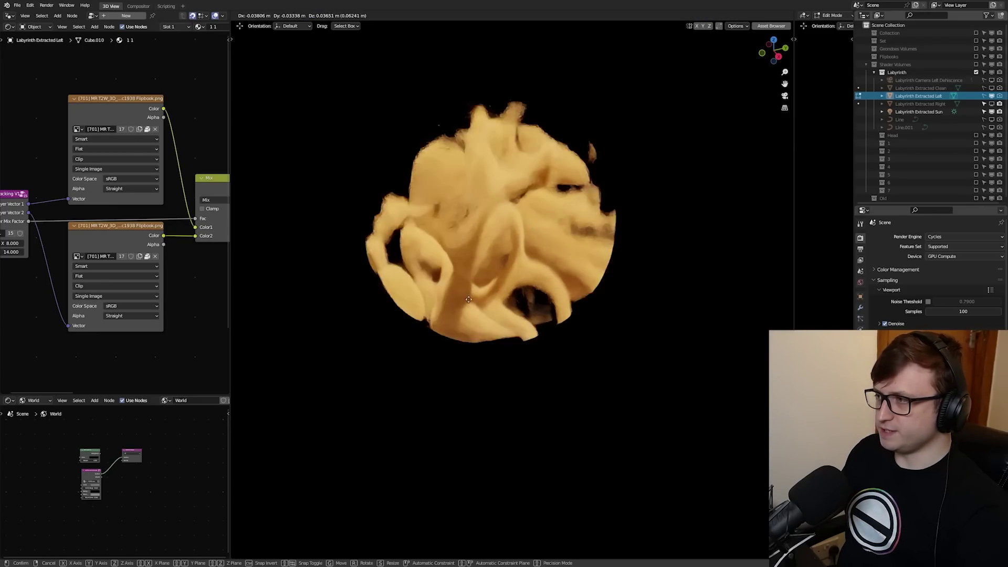
right_click(399, 315)
key(alt+shift+z)
key(z)
click(525, 272)
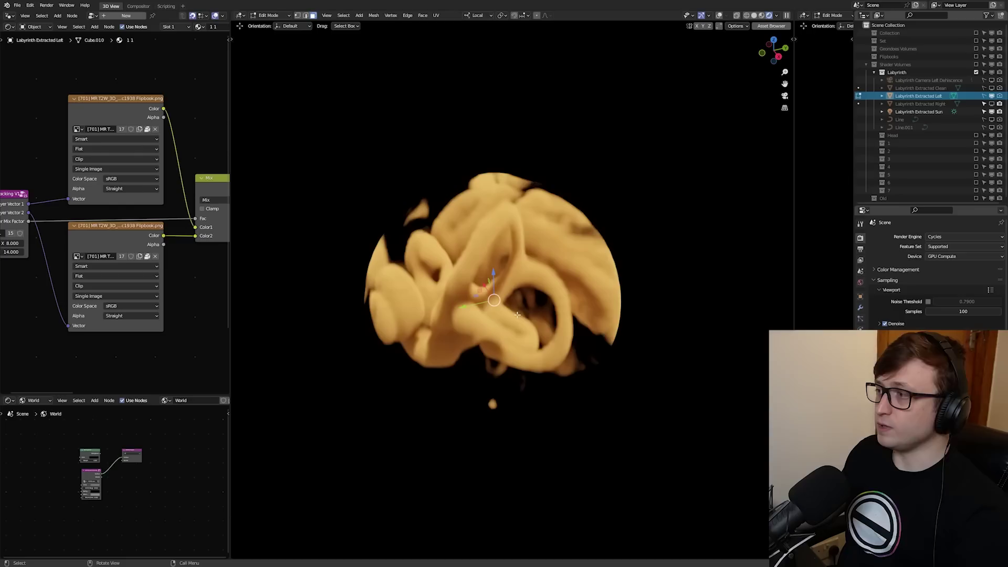
scroll(597, 311, up, 1)
key(g)
right_click(530, 294)
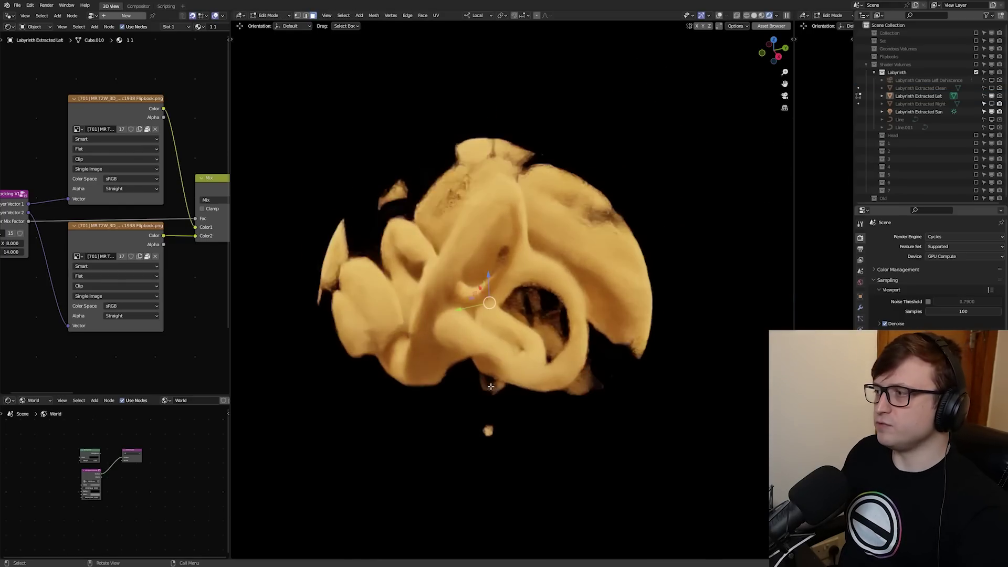
Step: Move the left labyrinth's mesh in two passes to expose a different portion of the scan volume
middle_drag(568, 362, 560, 386)
key(g)
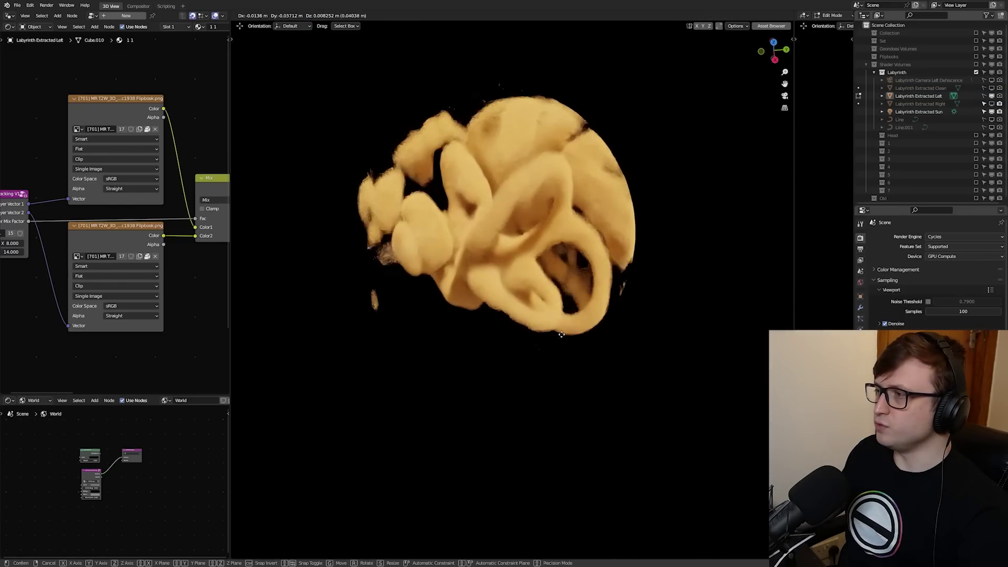
click(617, 336)
middle_drag(511, 351, 382, 340)
key(g)
click(640, 361)
Step: Link the grey RGB node to the Principled Volume's Color input to recolour the left labyrinth
middle_drag(221, 295, 3, 299)
scroll(140, 220, up, 2)
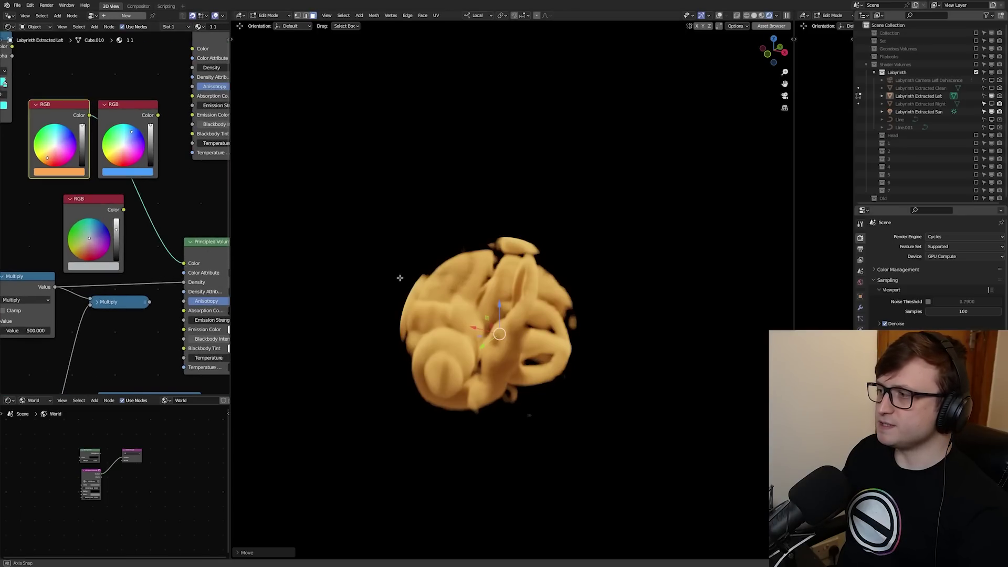
middle_drag(398, 277, 389, 294)
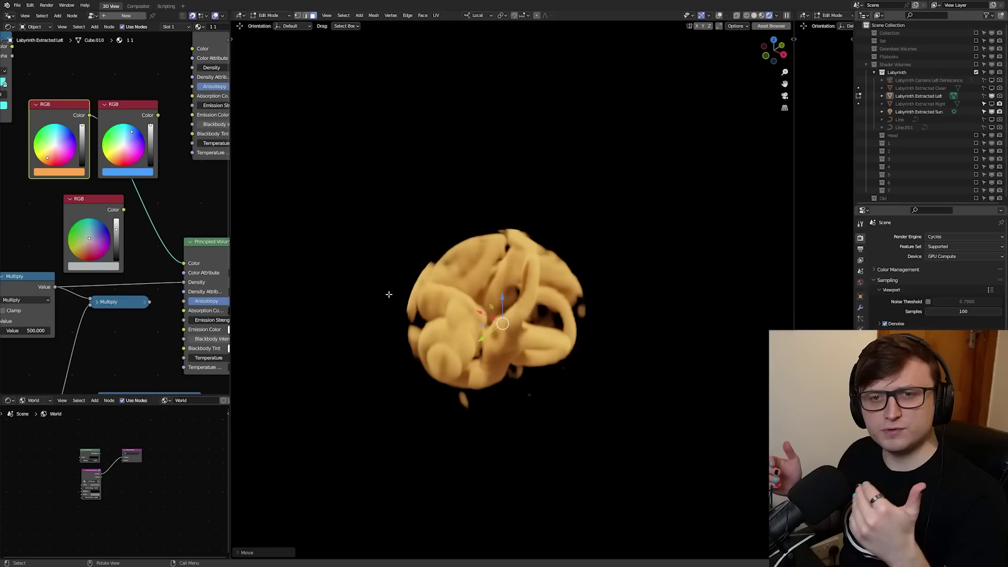
shift+middle_drag(504, 444, 525, 409)
middle_drag(525, 410, 472, 366)
scroll(501, 366, up, 2)
drag(124, 210, 154, 228)
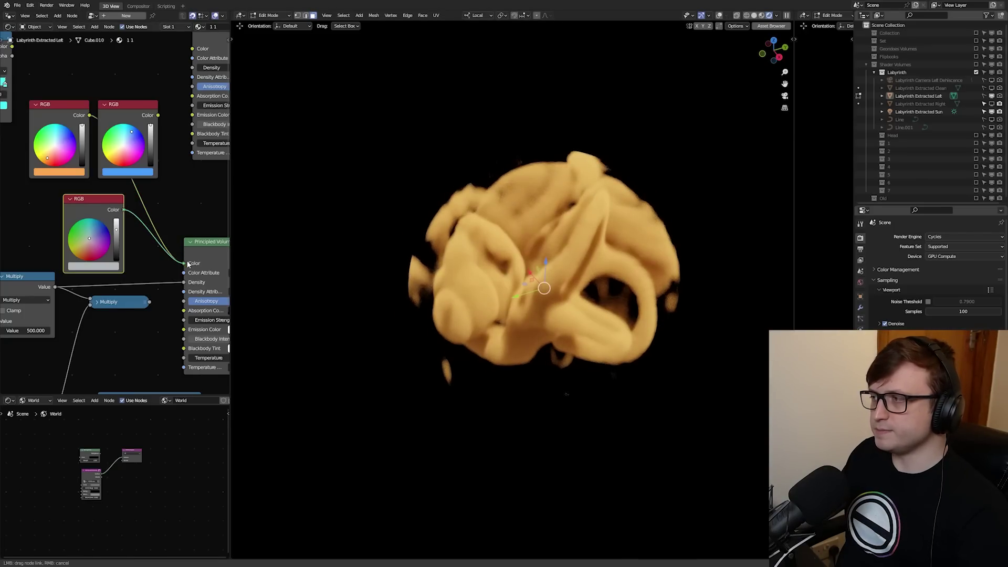
drag(187, 264, 185, 263)
middle_drag(549, 344, 574, 328)
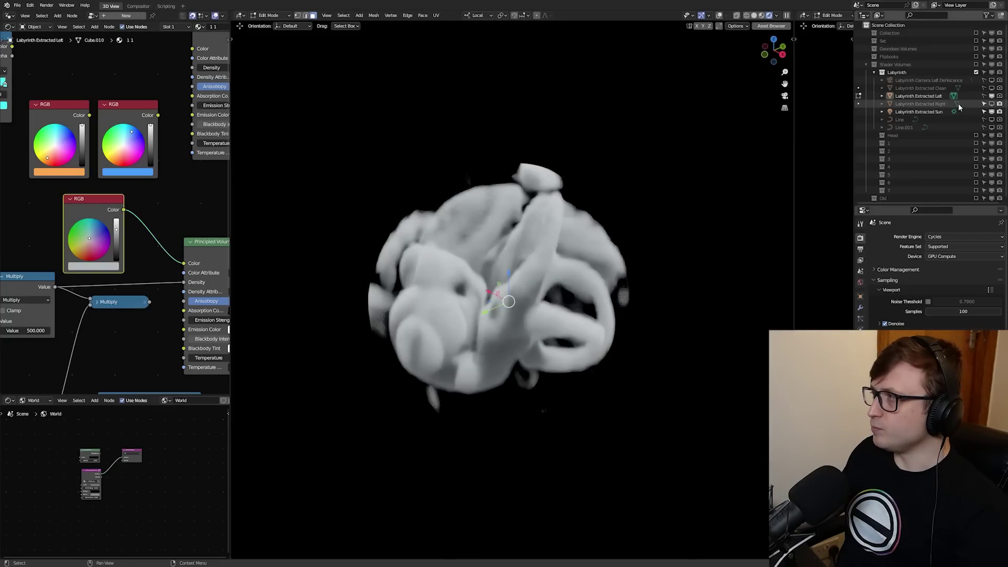
Step: Leave edit mode and rotate the Labyrinth Extracted Sun freely with trackball rotation to relight the volume
click(938, 111)
key(Tab)
click(536, 238)
key(r)
key(r)
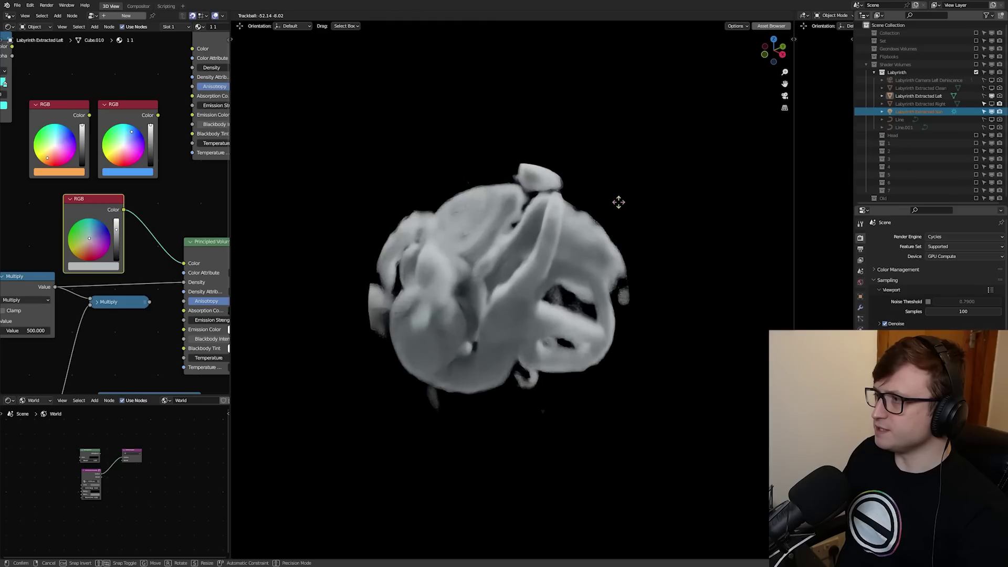
click(668, 234)
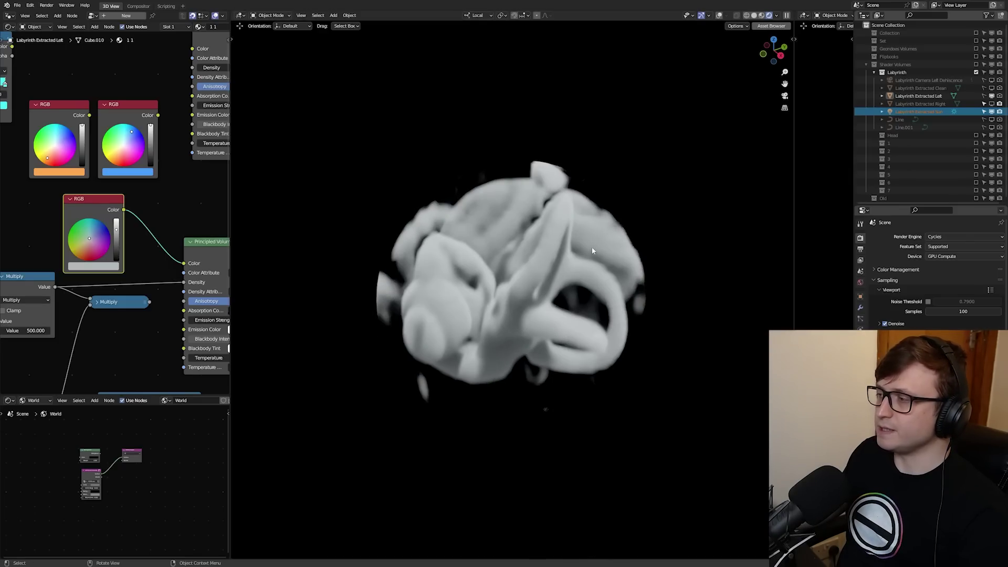
Step: Link the blue RGB node to the Principled Volume's Color input instead
drag(157, 115, 184, 263)
scroll(144, 266, down, 2)
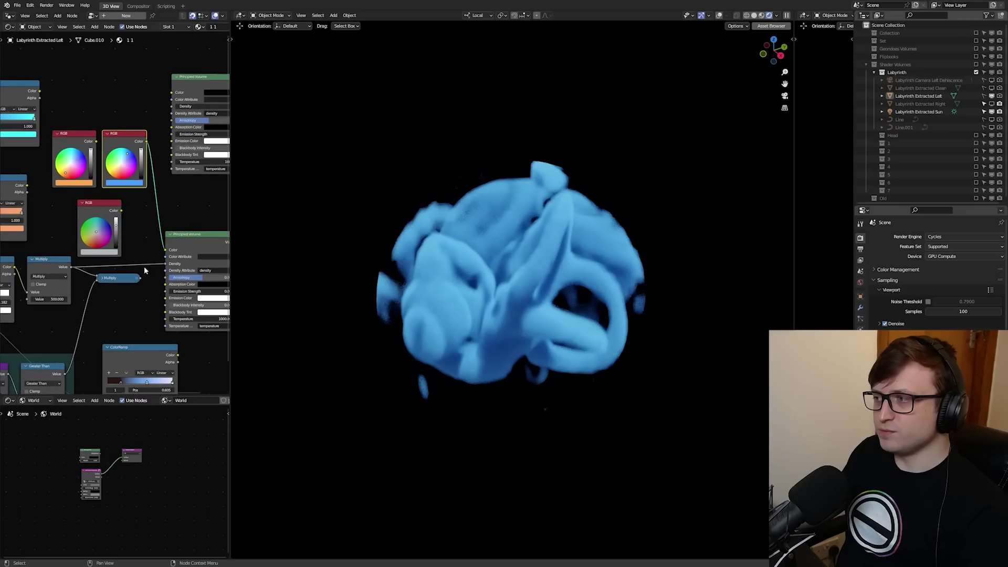
Step: Detach the blue RGB node and link the orange ColorRamp to the Principled Volume's Color input, checking the recoloured left labyrinth
middle_drag(104, 245, 138, 249)
drag(199, 253, 158, 245)
drag(60, 189, 199, 254)
middle_drag(412, 288, 523, 277)
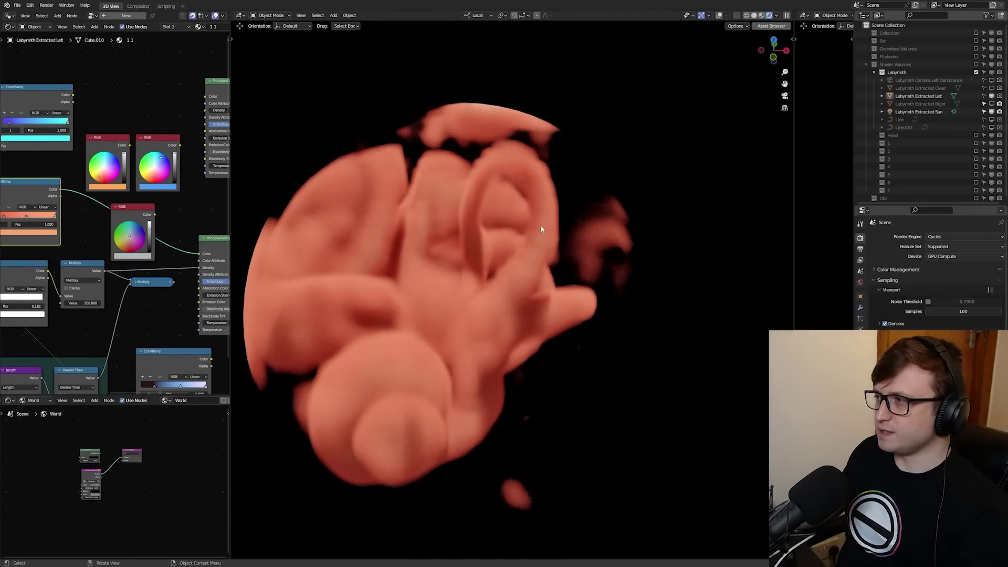
middle_drag(554, 229, 521, 225)
scroll(522, 225, down, 2)
middle_drag(505, 267, 486, 274)
Step: Link the blue-to-cyan ColorRamp to the Principled Volume's Color input and check the left labyrinth's colouring from several angles
mouse_move(73, 213)
middle_down()
mouse_move(95, 225)
mouse_move(61, 215)
middle_up()
scroll(76, 221, down, 1)
drag(63, 105, 179, 251)
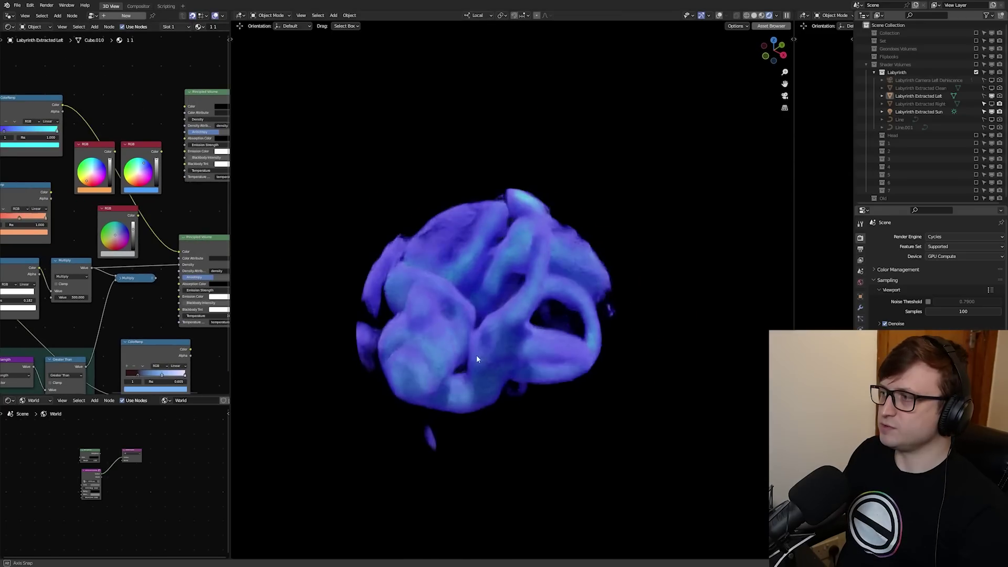
mouse_move(477, 355)
middle_down()
mouse_move(494, 387)
mouse_move(556, 337)
mouse_move(468, 360)
middle_up()
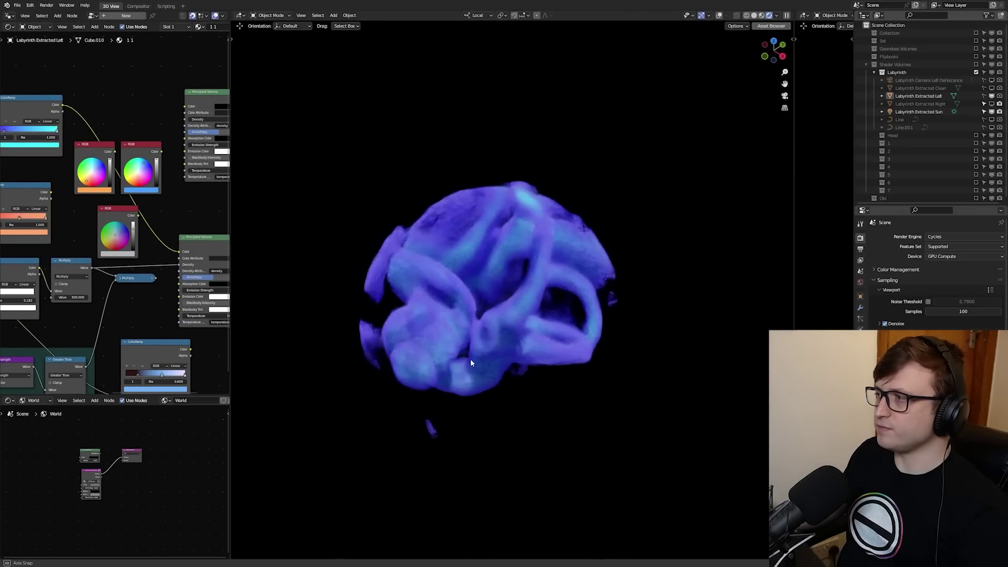
scroll(126, 259, down, 2)
scroll(126, 259, up, 3)
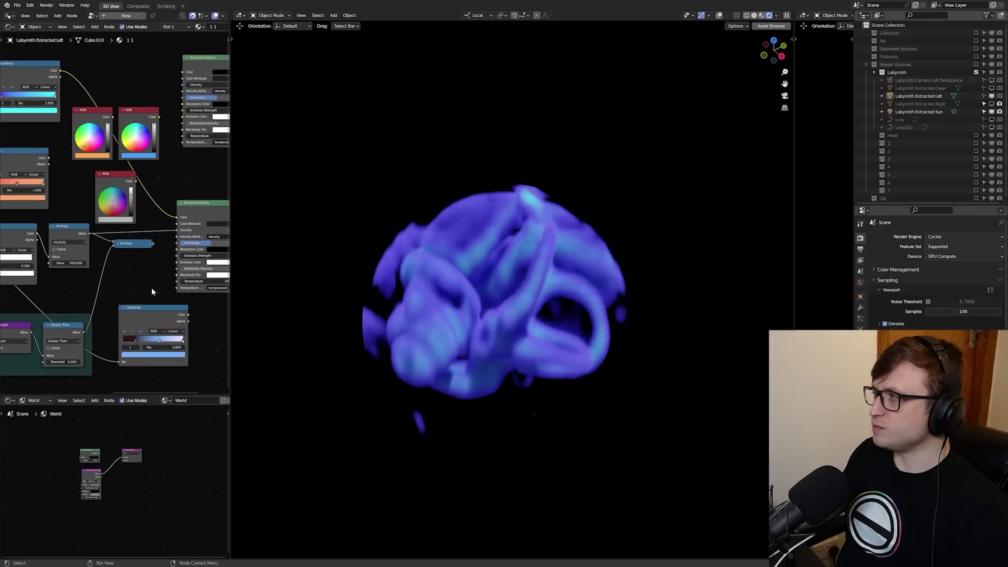
mouse_move(475, 286)
middle_down()
mouse_move(506, 324)
mouse_move(492, 282)
mouse_move(467, 275)
middle_up()
Step: Lower the Multiply node's value for the left labyrinth's density to 14.8 and inspect the more transparent volume
middle_drag(19, 307, 133, 278)
scroll(143, 273, up, 2)
scroll(133, 278, up, 1)
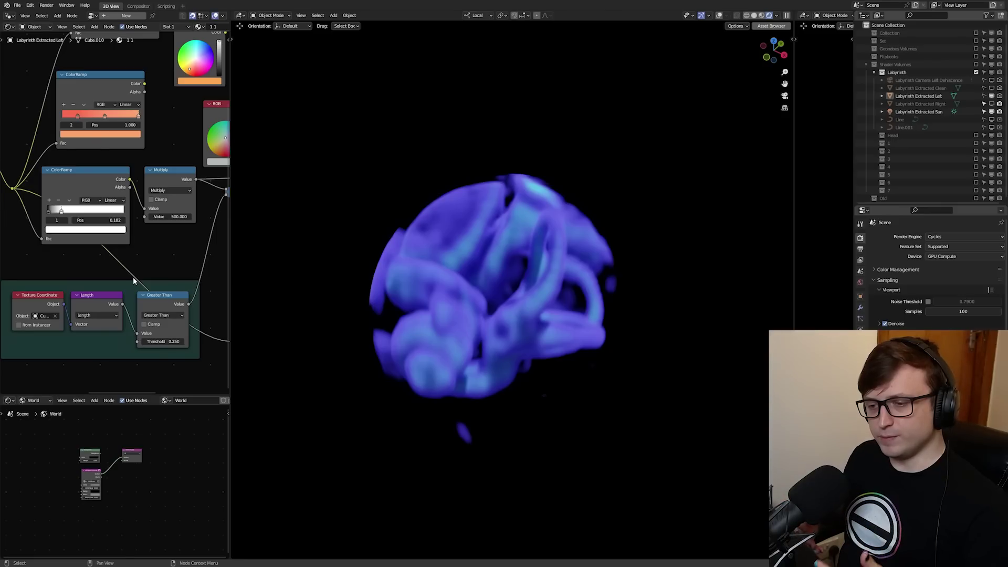
scroll(159, 242, up, 1)
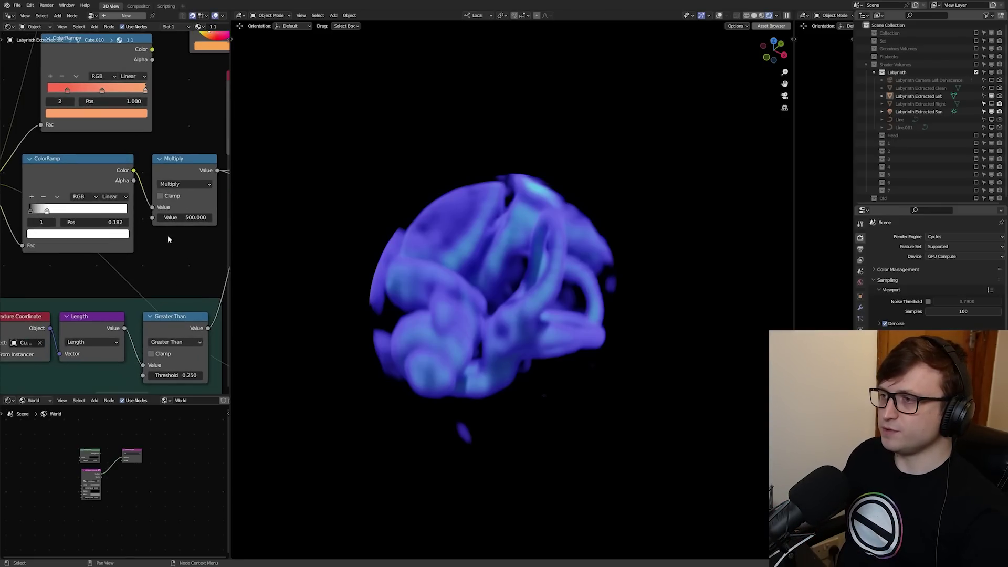
drag(189, 217, 155, 217)
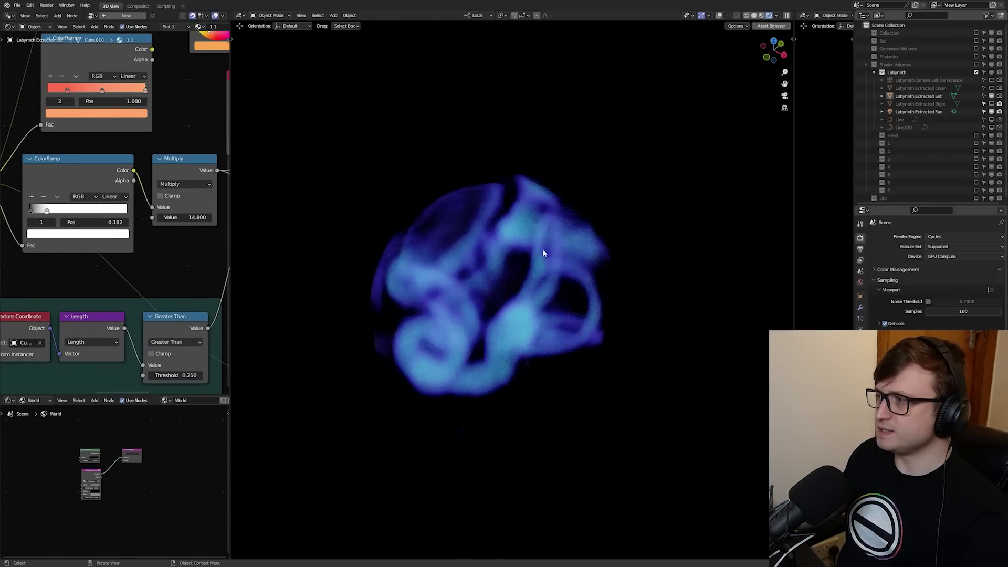
middle_drag(544, 253, 317, 275)
Step: Raise the left labyrinth's Multiply value to 1056.4 and view the denser volume from another angle
mouse_move(184, 218)
mouse_down()
mouse_move(221, 217)
mouse_move(191, 217)
mouse_up()
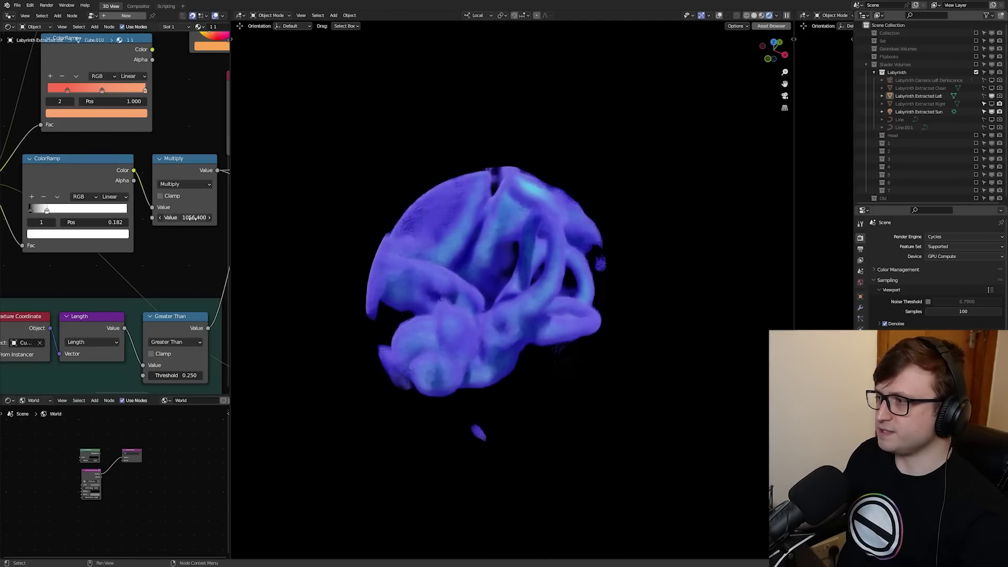
mouse_move(598, 273)
middle_down()
mouse_move(575, 263)
mouse_move(554, 231)
mouse_move(558, 212)
mouse_move(604, 225)
mouse_move(612, 272)
middle_up()
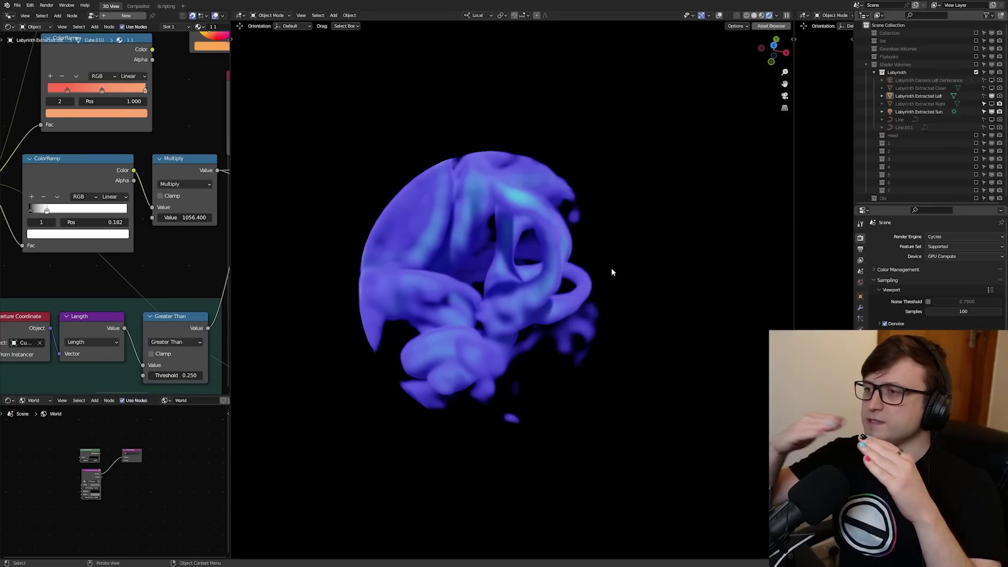
key(Return)
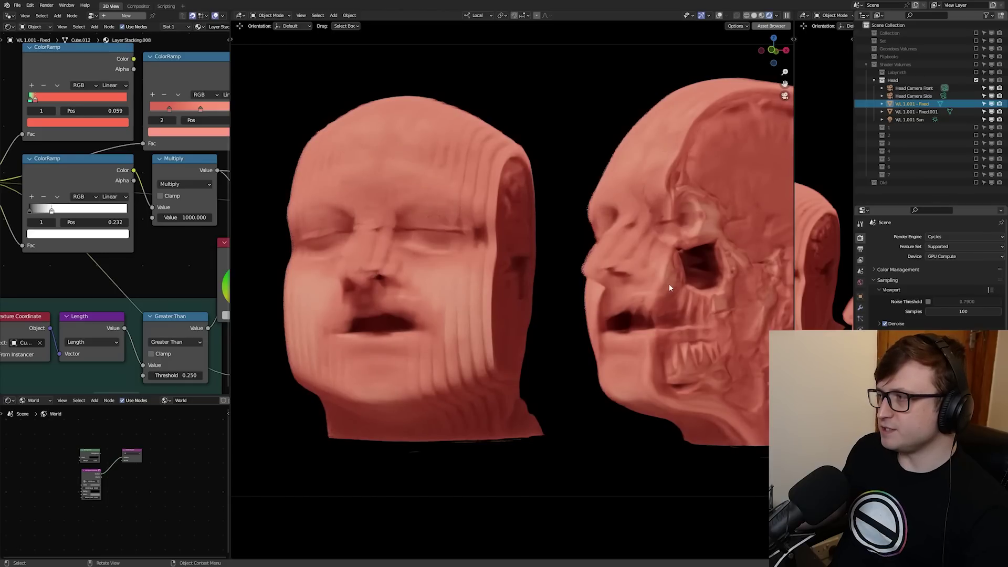
Step: Select the side-sliced head and move its mesh along local Z in edit mode to shift the cut through the brain
shift+middle_drag(670, 288, 569, 295)
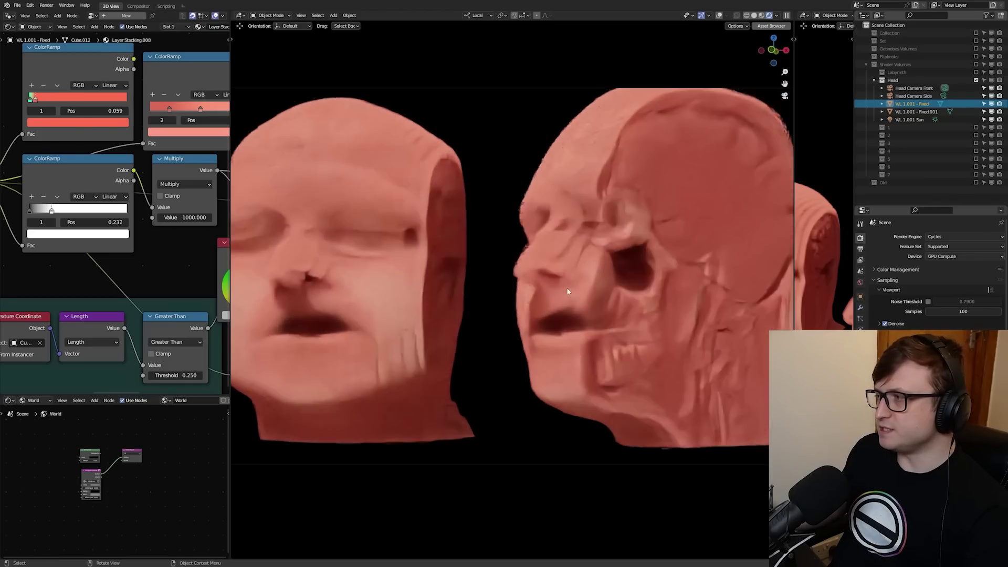
scroll(569, 294, down, 1)
click(644, 279)
mouse_move(644, 283)
middle_down()
mouse_move(564, 296)
mouse_move(520, 331)
mouse_move(583, 324)
middle_up()
scroll(515, 340, up, 5)
key(Tab)
click(582, 345)
key(alt+shift+z)
key(z)
click(632, 295)
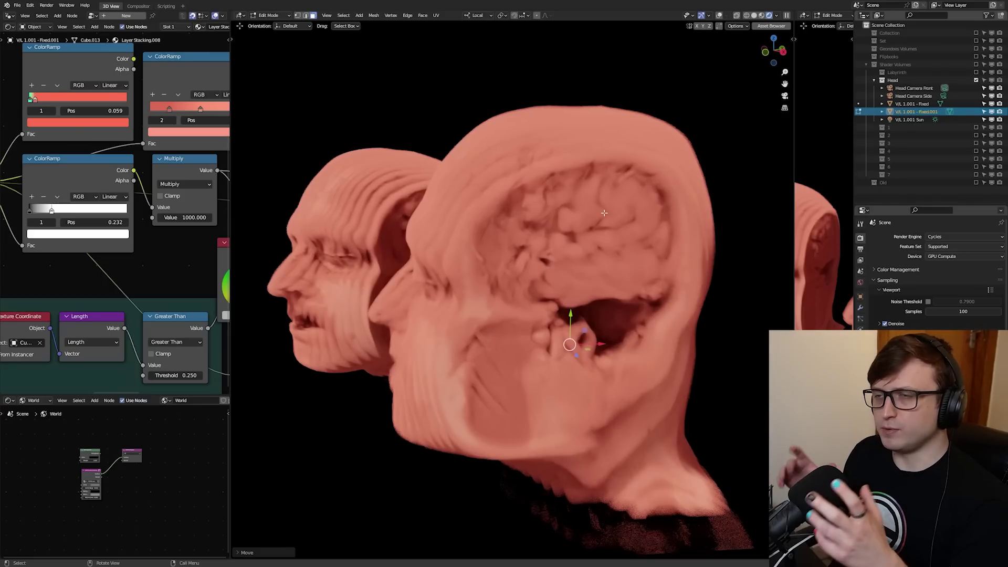
Step: Move the side-sliced head's mesh again so the cut passes through the eye socket, jaw and brain
middle_drag(606, 234, 645, 244)
drag(649, 340, 585, 323)
click(586, 324)
middle_drag(585, 324, 538, 337)
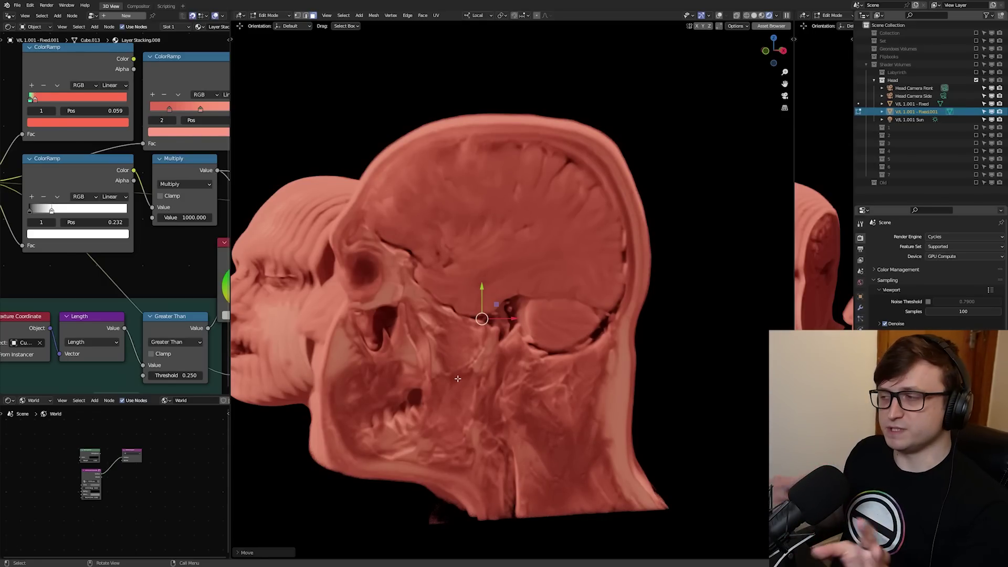
Step: Examine the head's lengthwise cross-section through the brain, mouth and neck from several angles
middle_drag(427, 395, 602, 403)
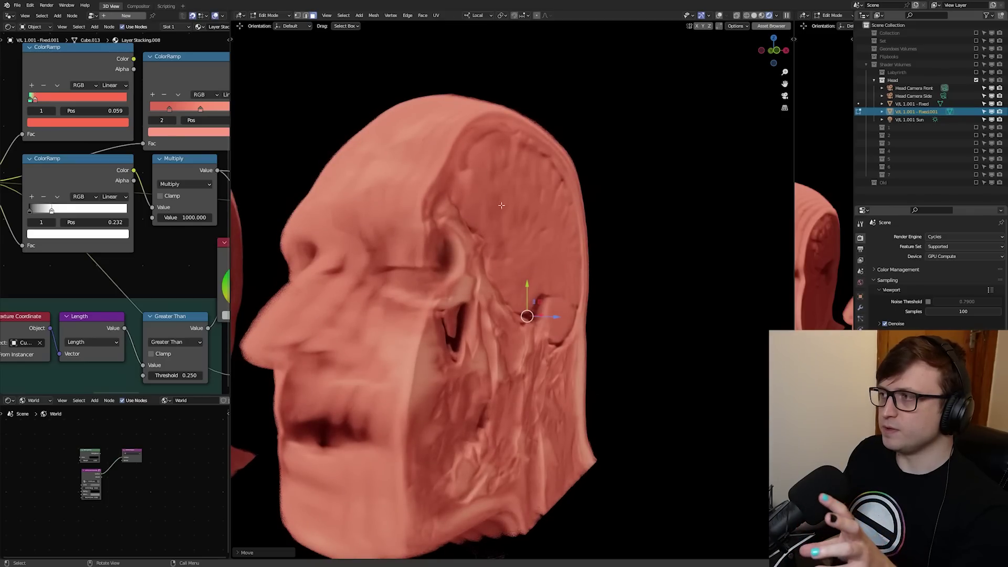
middle_drag(473, 332, 437, 290)
scroll(436, 290, up, 1)
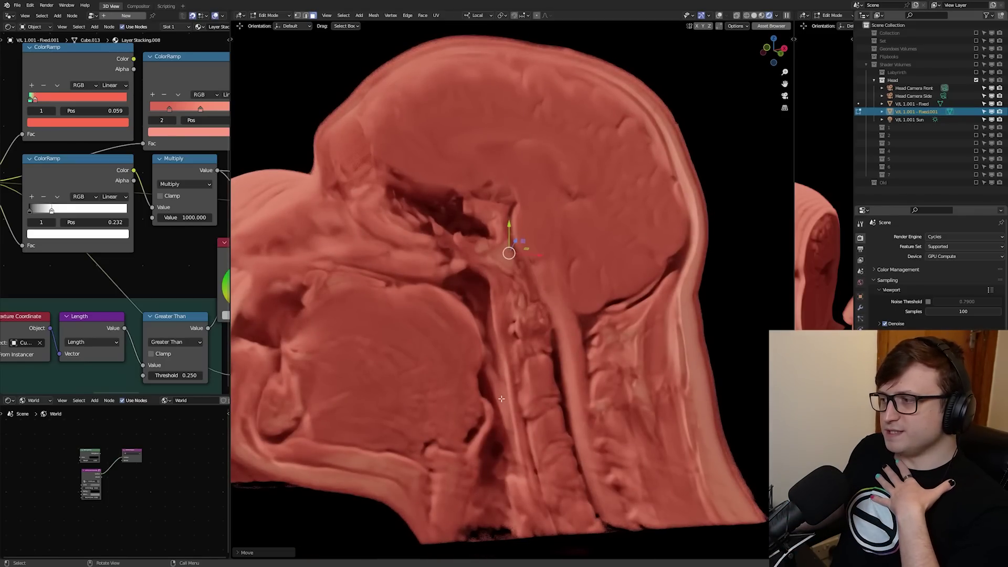
middle_drag(501, 399, 518, 431)
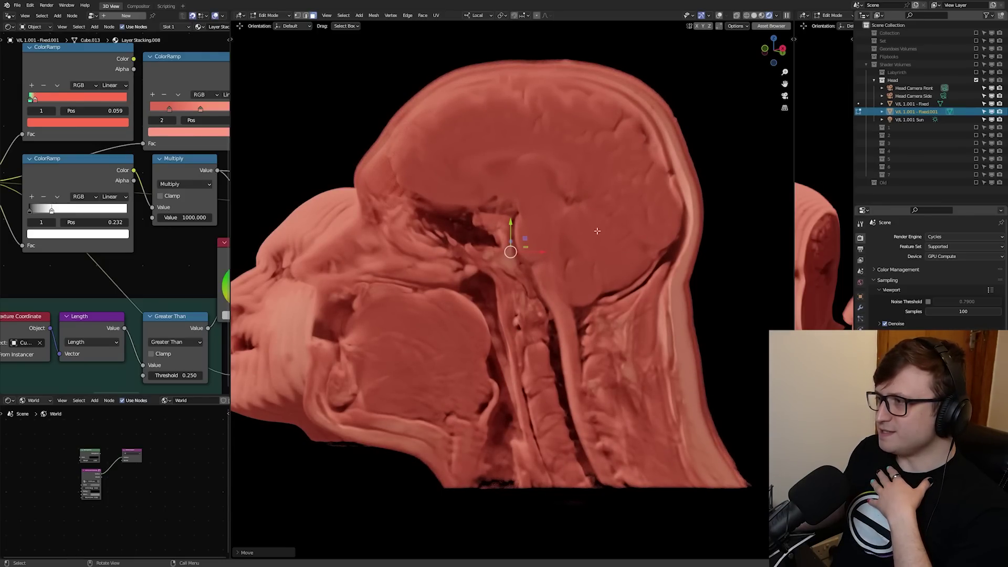
middle_drag(523, 259, 527, 344)
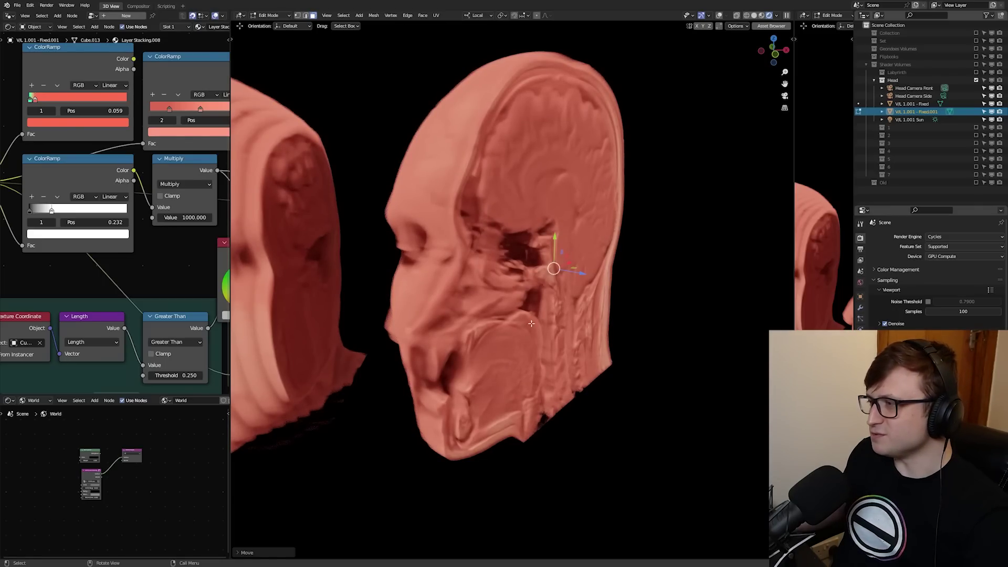
middle_drag(531, 323, 563, 347)
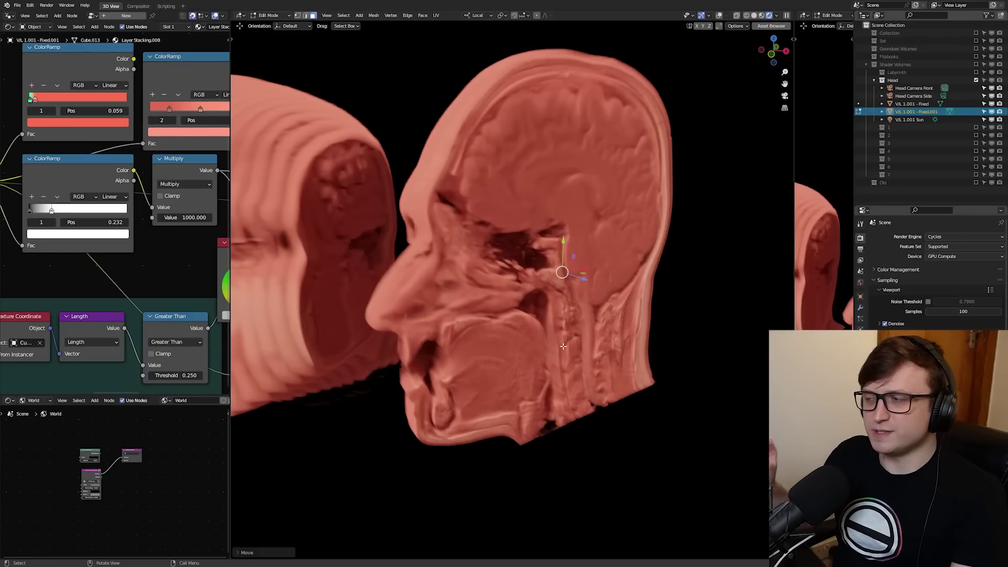
middle_drag(562, 346, 518, 349)
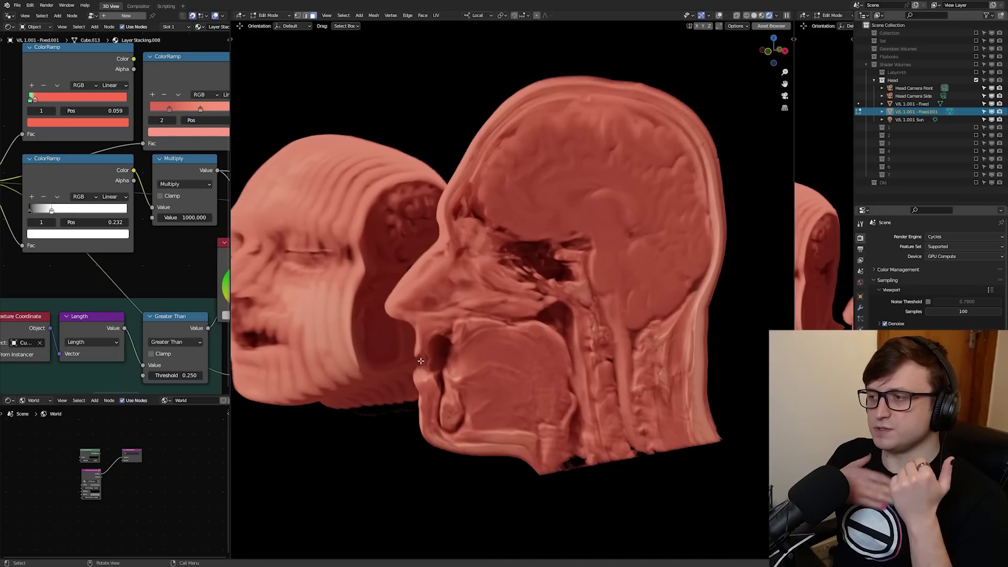
middle_drag(421, 360, 287, 332)
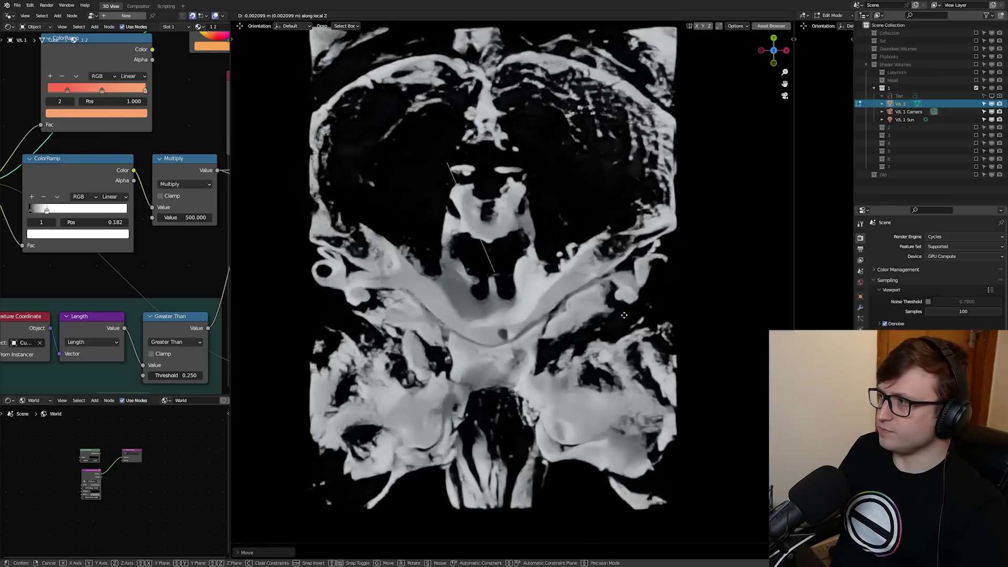
Step: Finish moving the scan volume's mesh along local Z in collection 1 and inspect the inner-ear structures on both sides of the slice
click(384, 278)
shift+middle_drag(383, 278, 514, 309)
scroll(513, 310, up, 3)
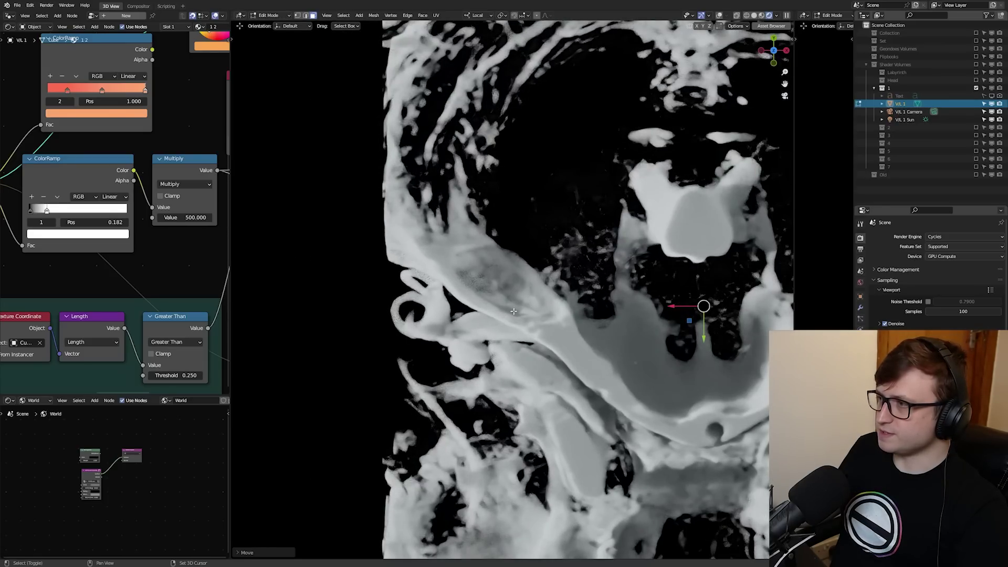
shift+middle_drag(476, 297, 234, 265)
scroll(591, 352, down, 1)
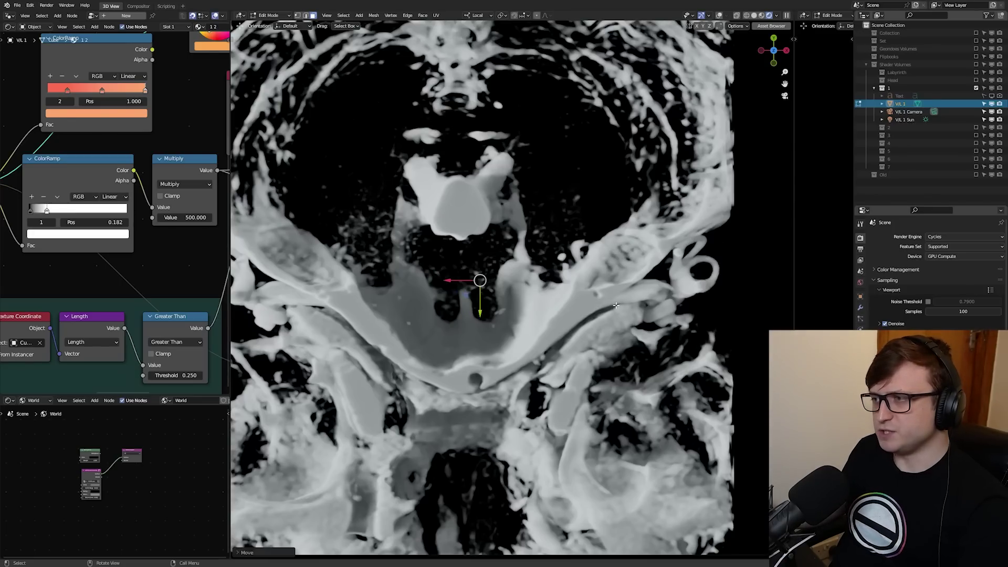
scroll(512, 315, down, 2)
scroll(647, 265, up, 4)
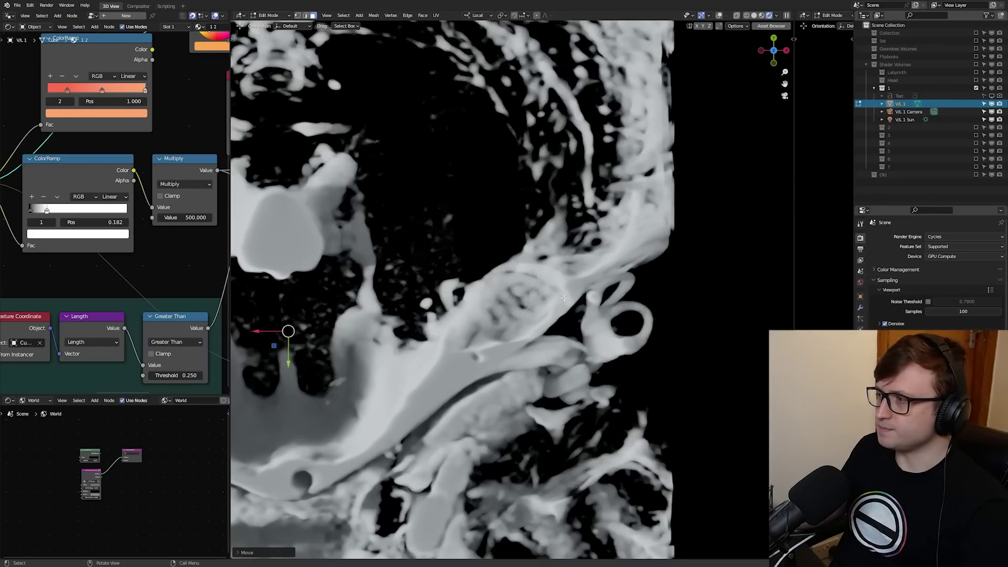
scroll(563, 298, down, 1)
shift+middle_drag(516, 285, 555, 322)
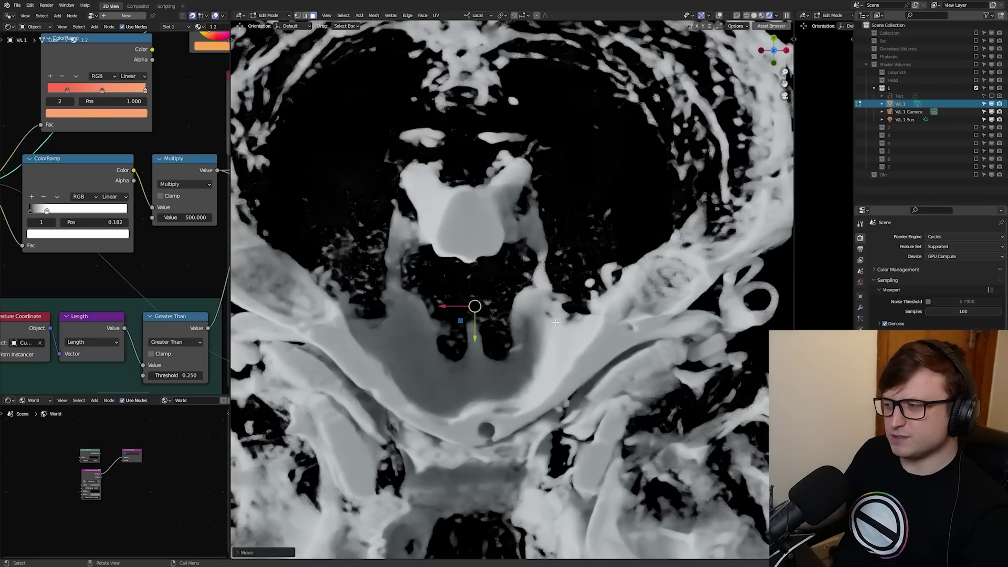
scroll(555, 322, down, 3)
Step: Try a Multiply value of 100 on the collection 1 scan volume, restore it to 500 and orbit around the result
click(181, 223)
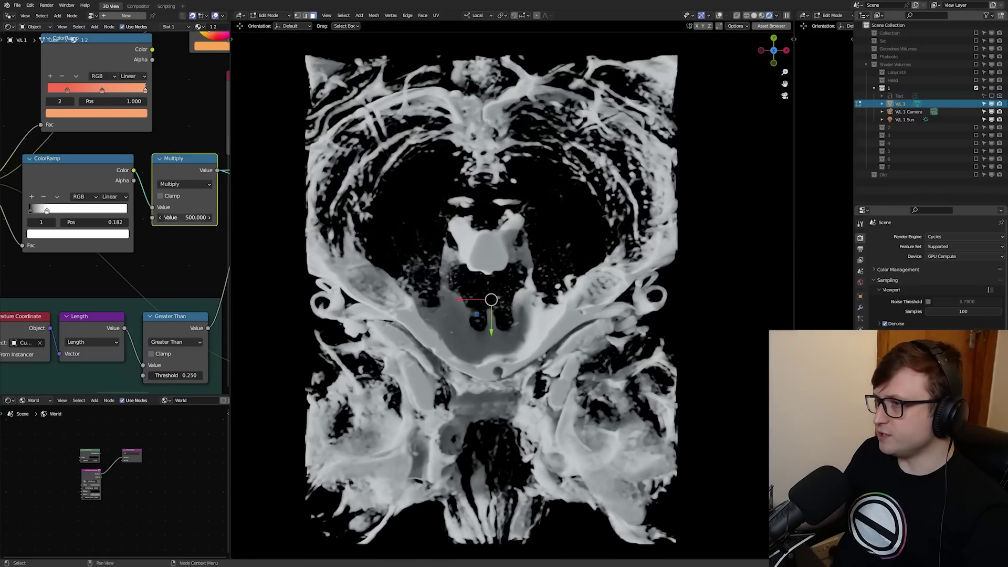
text(100)
key(Return)
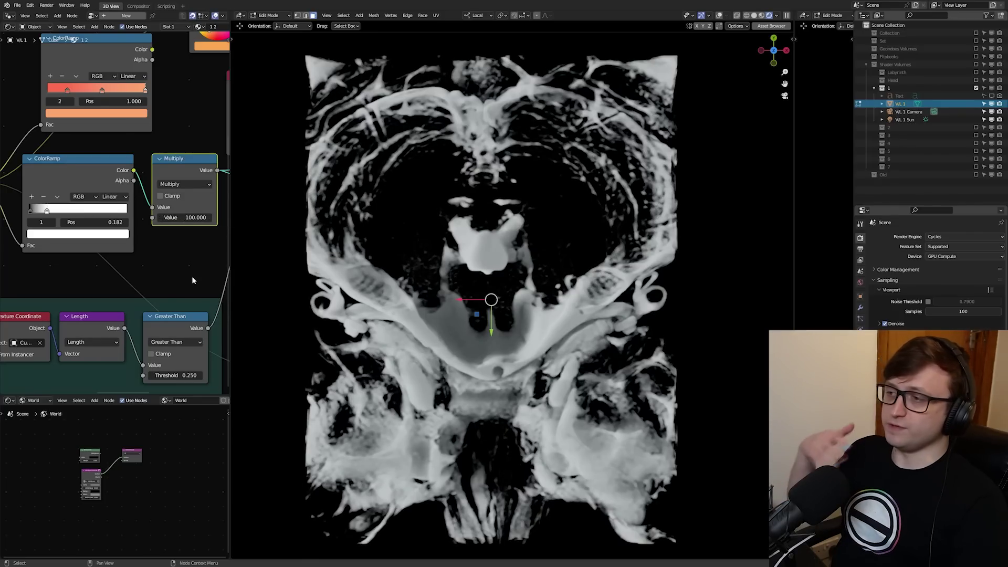
click(178, 217)
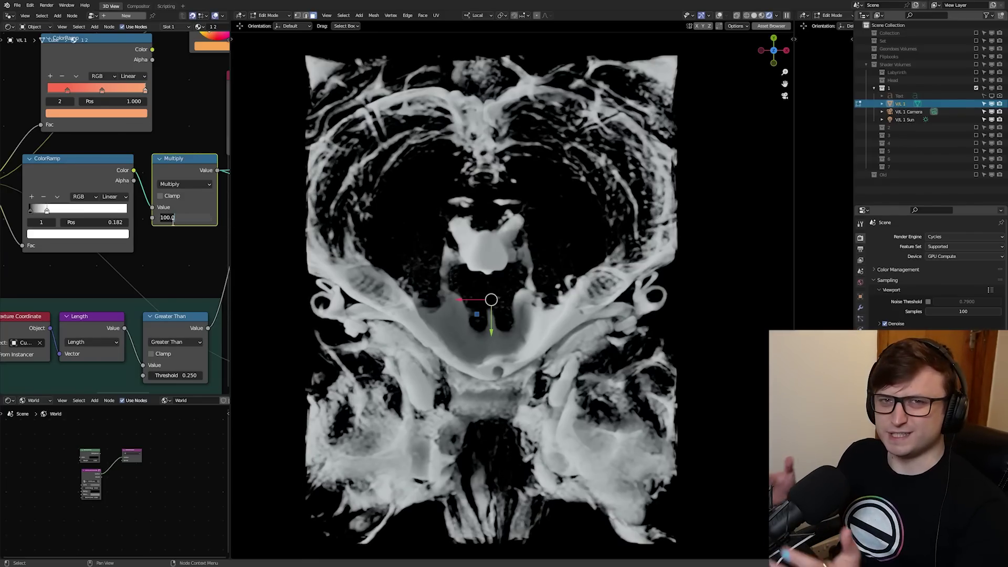
text(500)
key(Return)
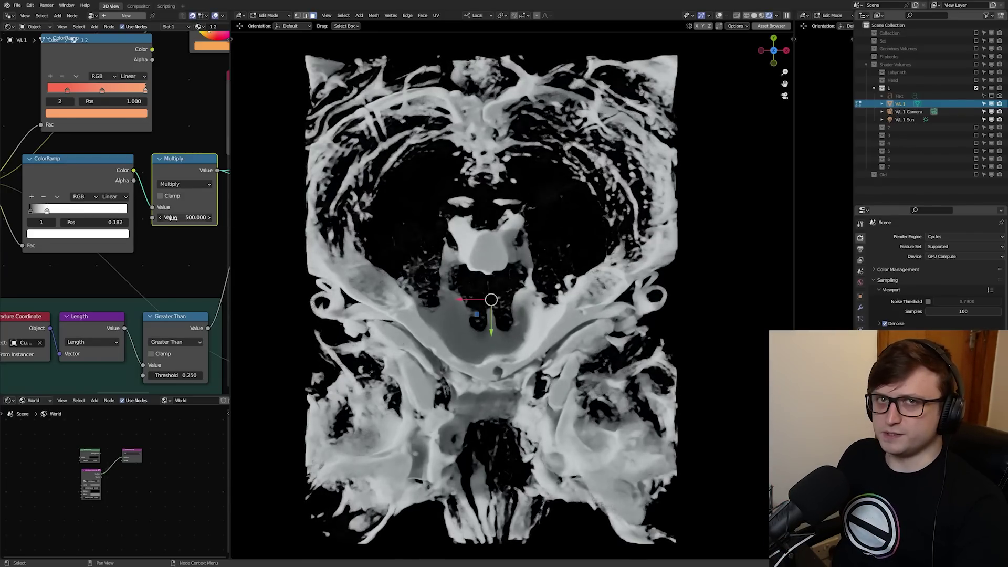
middle_drag(630, 394, 540, 333)
scroll(540, 333, up, 2)
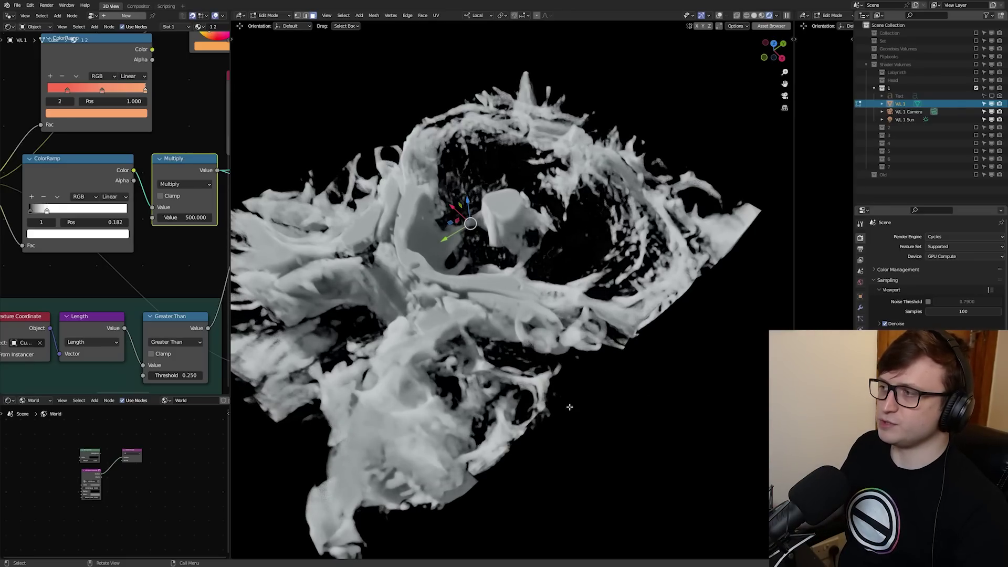
Step: Show collection 2 instead of collection 1 and move its scan volume's mesh along local Z to slice through the brain
click(976, 87)
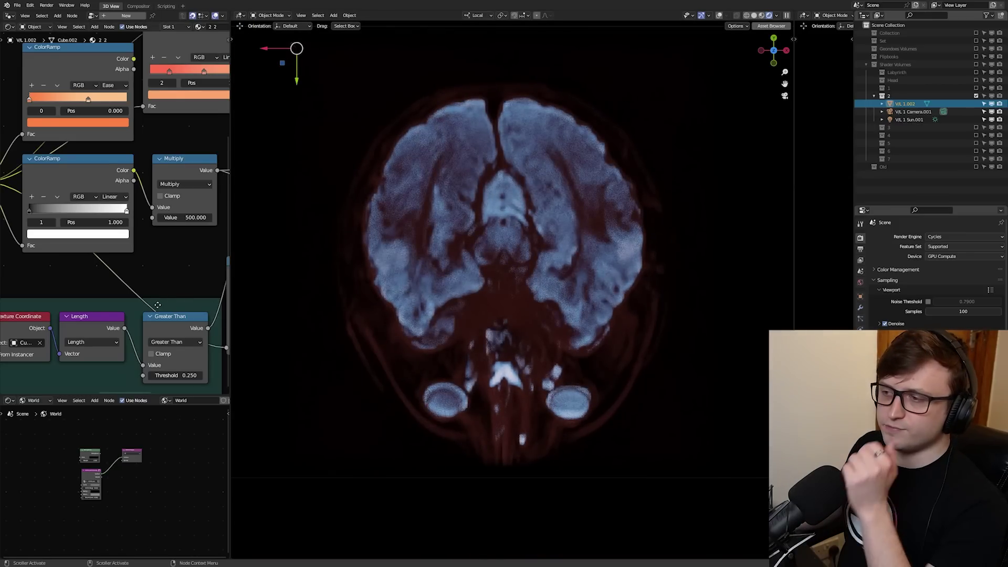
scroll(157, 304, down, 3)
middle_drag(157, 304, 1, 299)
key(Tab)
key(g)
key(z)
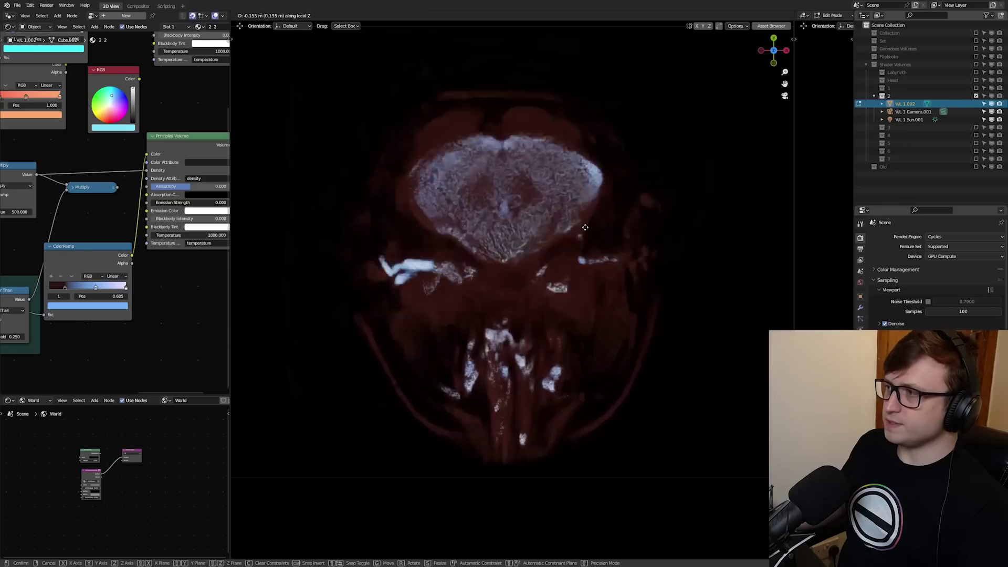
click(608, 439)
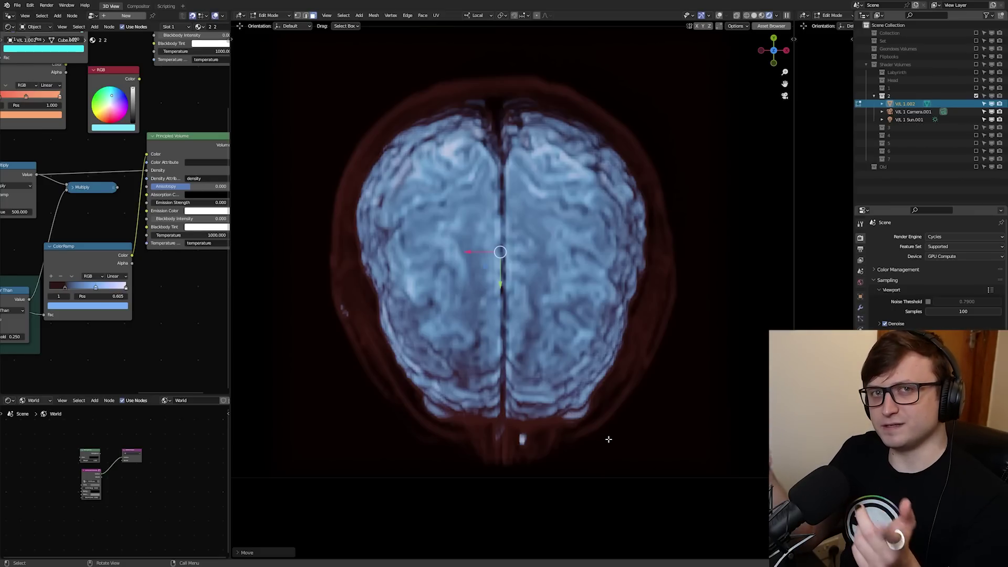
Step: Move the last colour stop of the ColorRamp feeding the Principled Volume's Color to position 0.927
scroll(114, 241, up, 2)
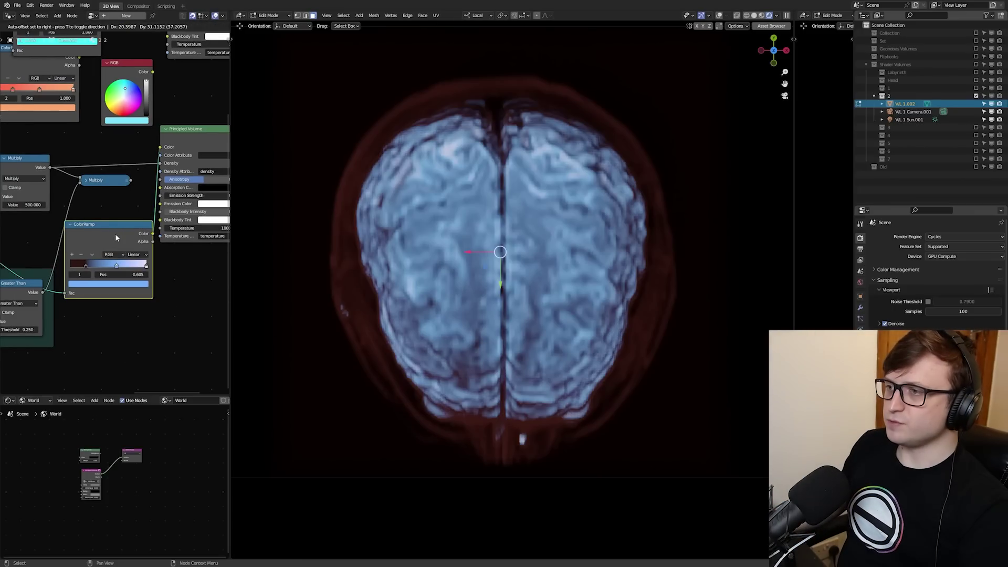
scroll(81, 277, up, 2)
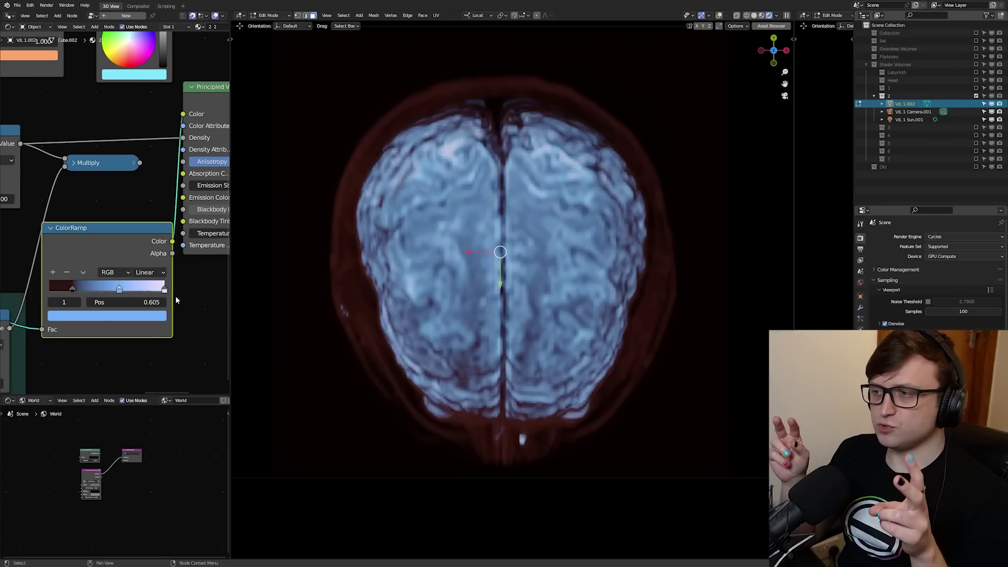
drag(164, 290, 156, 290)
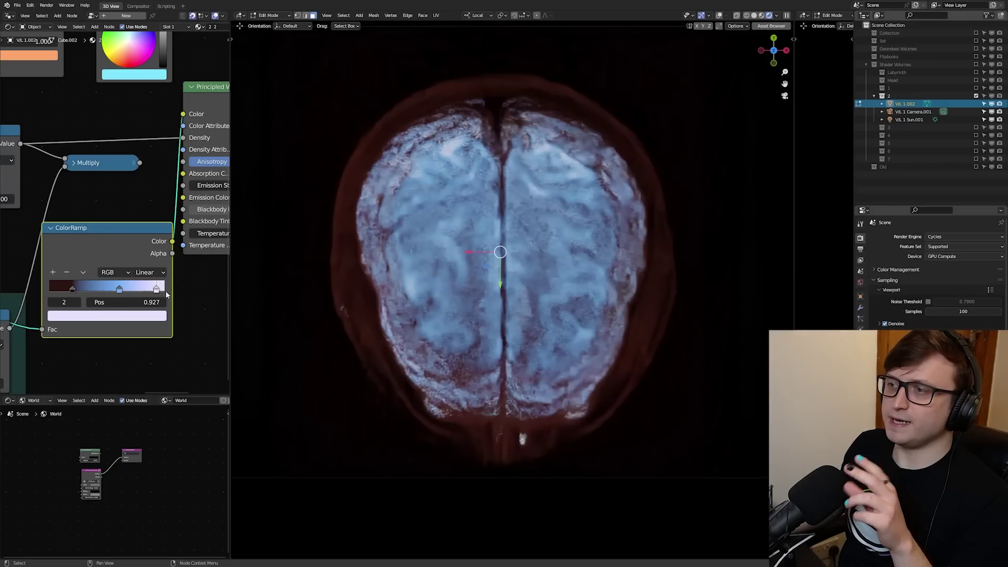
Step: Move collection 2's scan volume mesh down along local Z to slice below the crown of the brain
key(g)
key(z)
key(z)
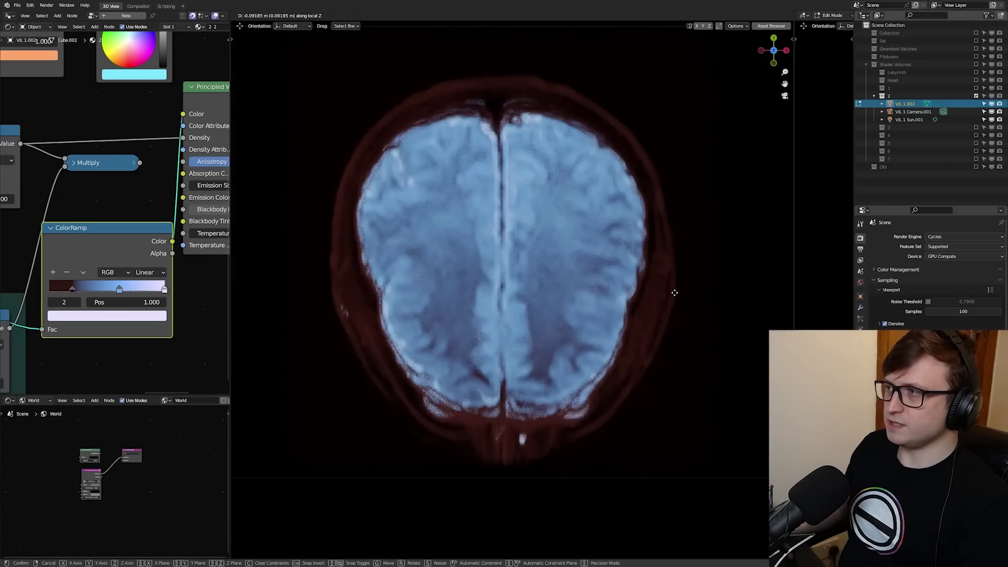
click(673, 286)
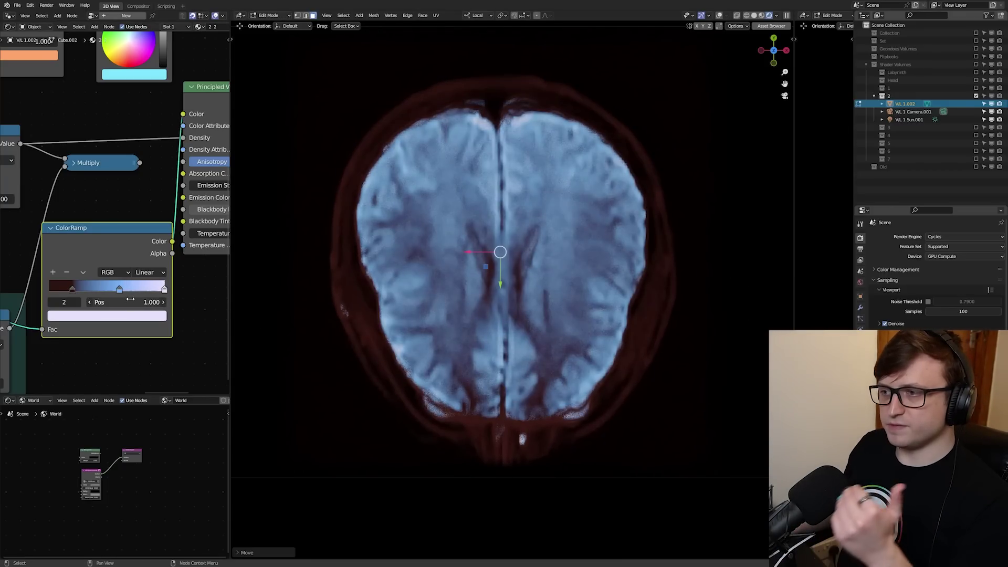
Step: Inspect the cut volume from the side, return to the camera view and lower its mesh along local Z to the ventricles
middle_drag(496, 374, 482, 343)
scroll(409, 339, up, 4)
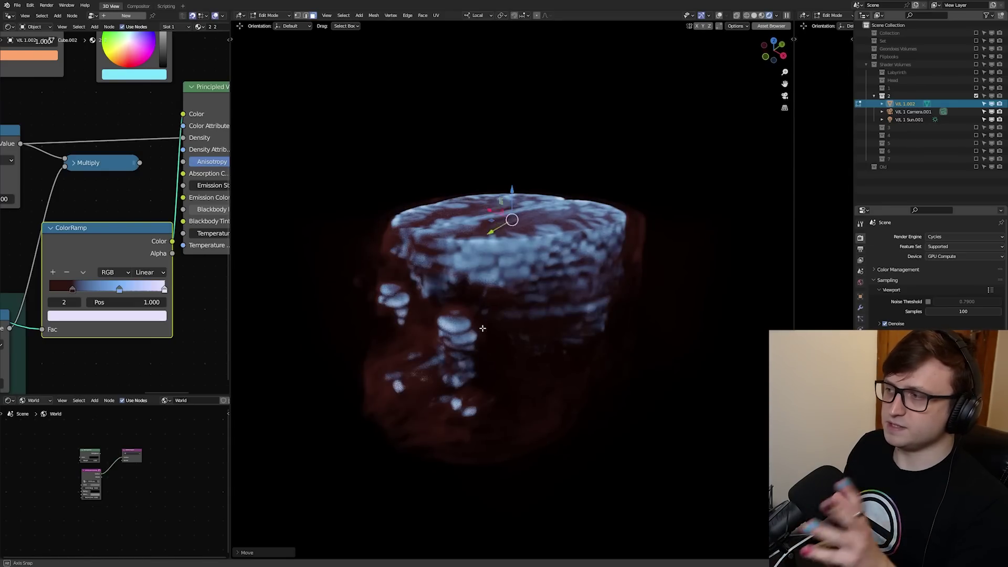
key(KP_0)
key(g)
key(z)
click(801, 278)
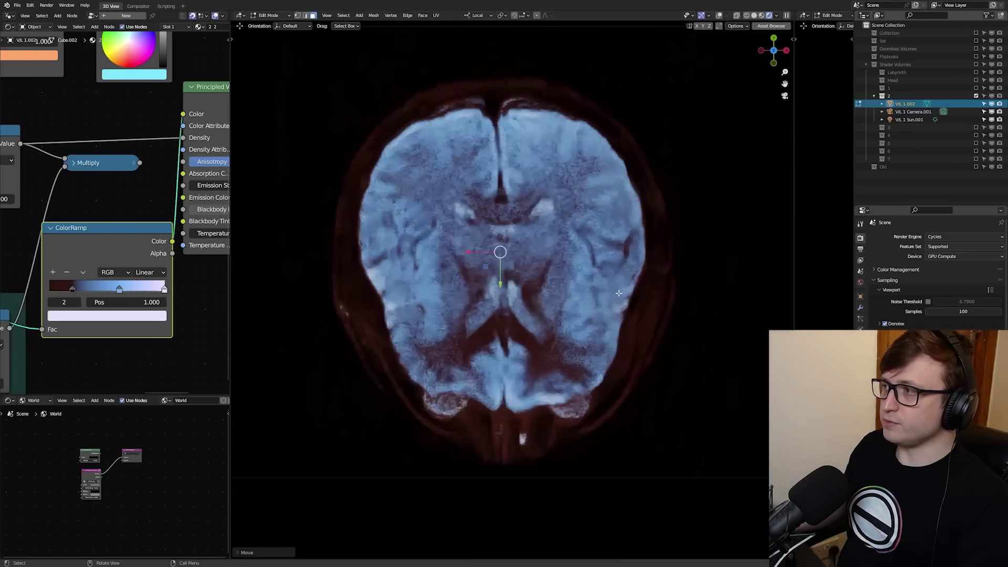
Step: Widen the second 3D viewport beside the camera view and move collection 2's volume mesh slightly back up along local Z
drag(793, 281, 581, 288)
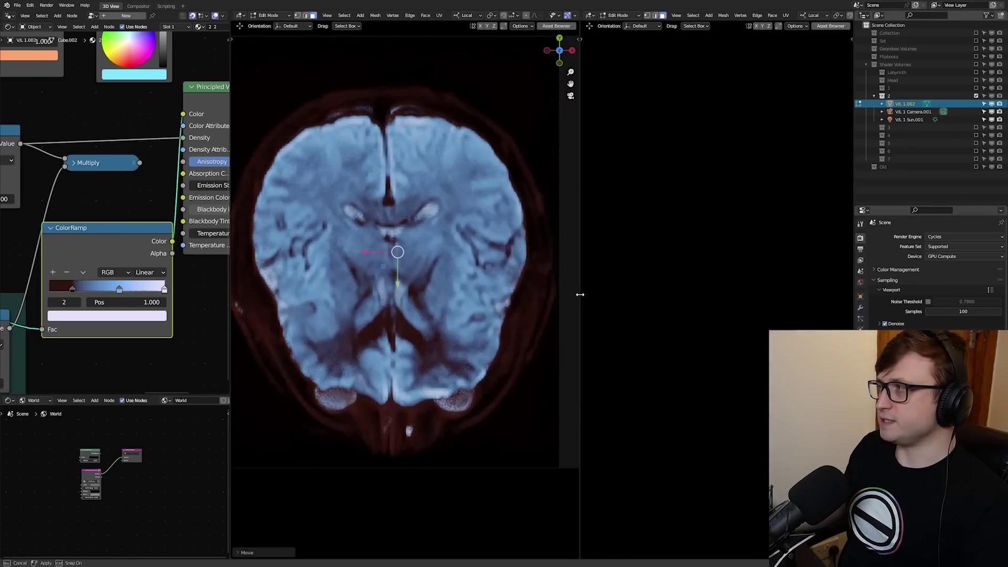
key(g)
key(z)
key(z)
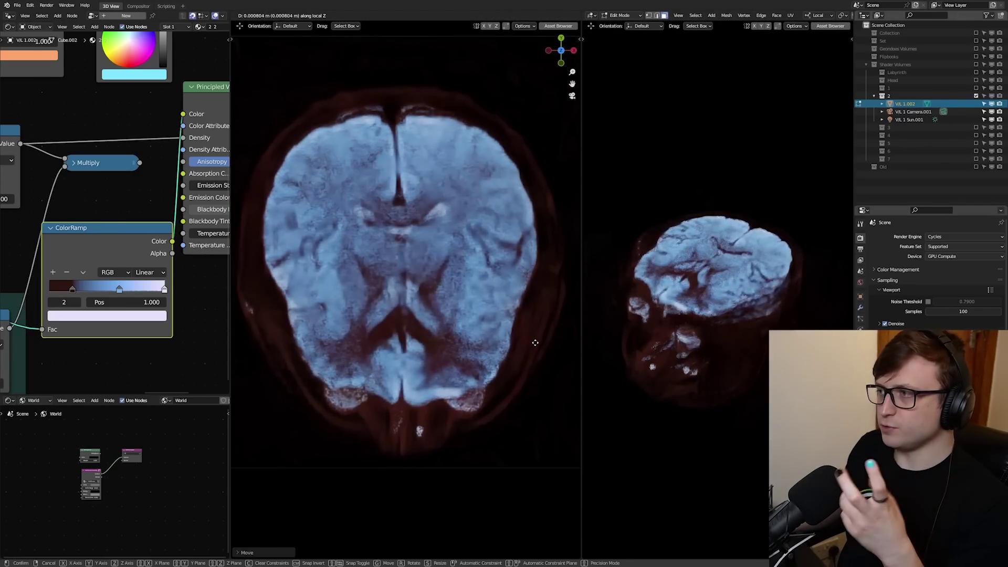
click(544, 382)
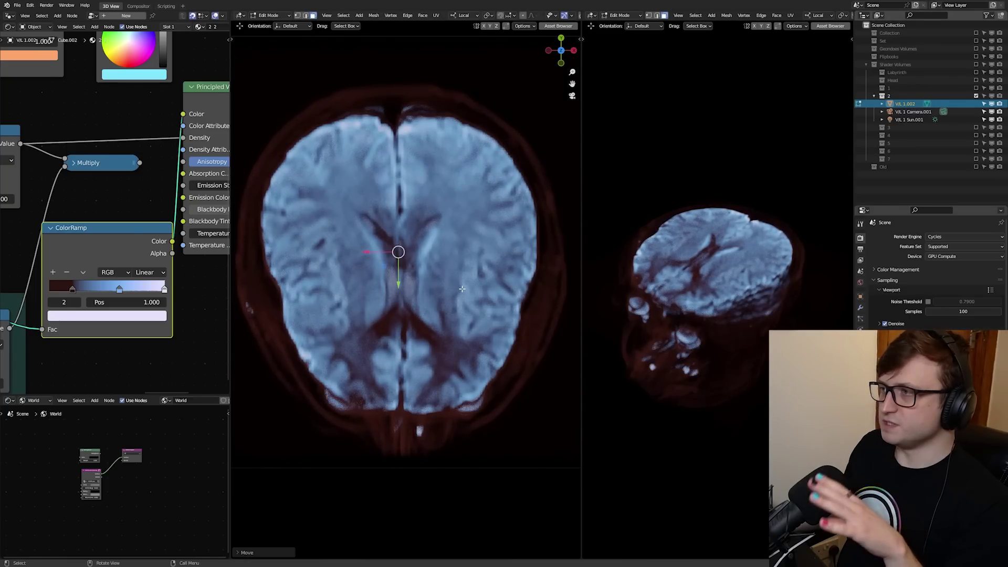
Step: Show collection 7 instead of collection 2 and open its scan volume's mesh for editing
click(975, 97)
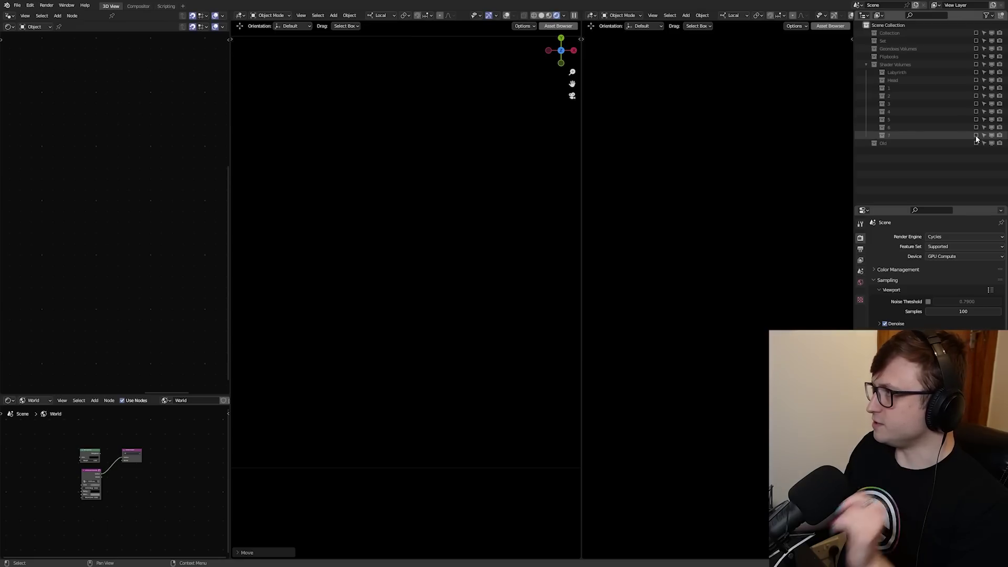
click(975, 134)
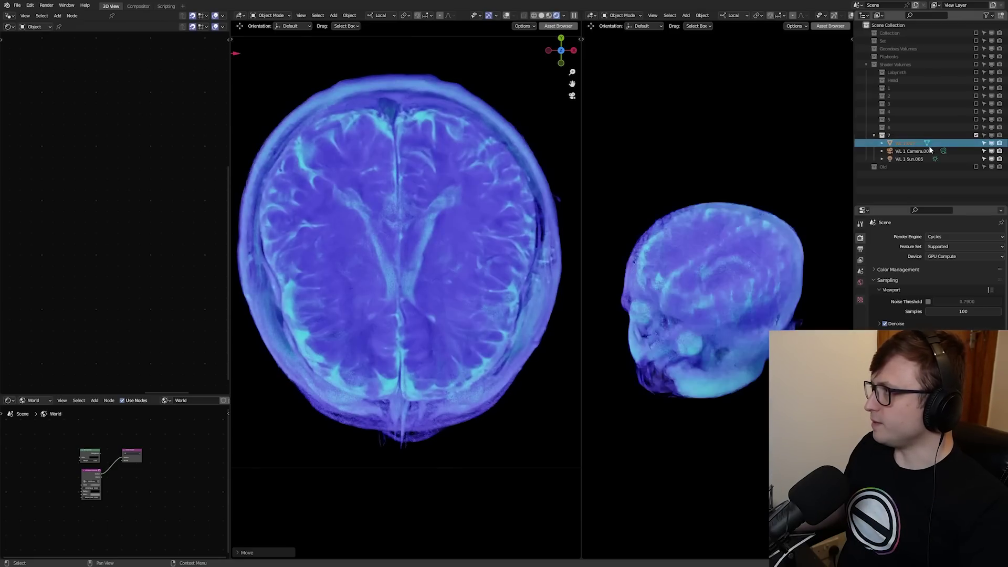
click(473, 298)
key(Tab)
scroll(162, 299, down, 1)
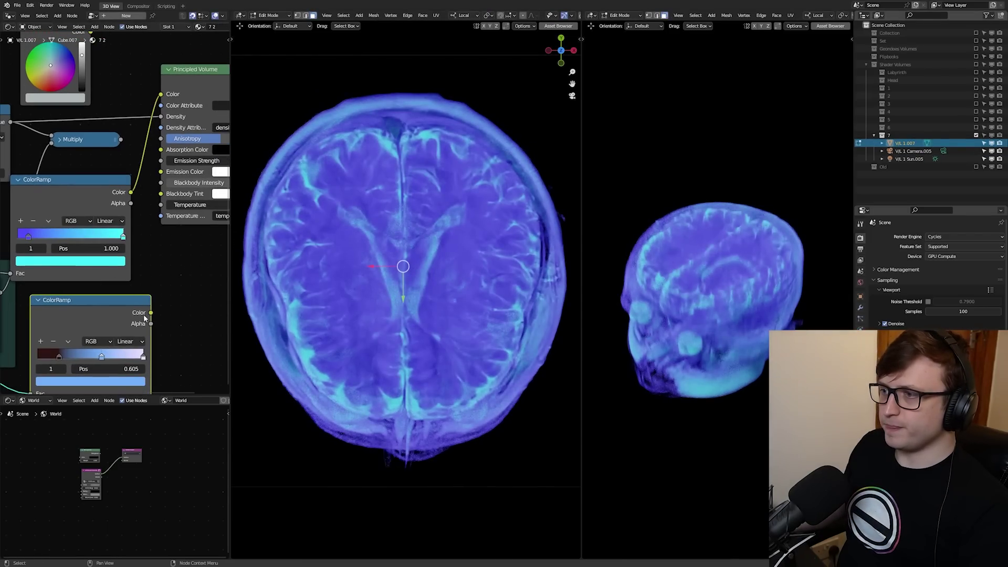
Step: Try the dark-red-to-white ColorRamp as the Principled Volume's Color in collection 7 and shift the mesh slightly along local Z
drag(151, 313, 160, 94)
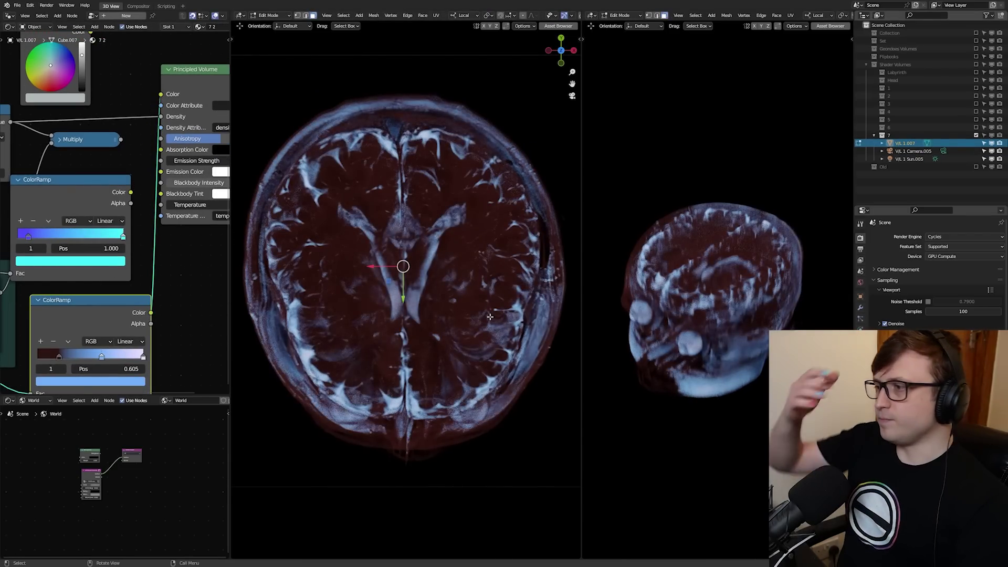
key(g)
key(z)
key(z)
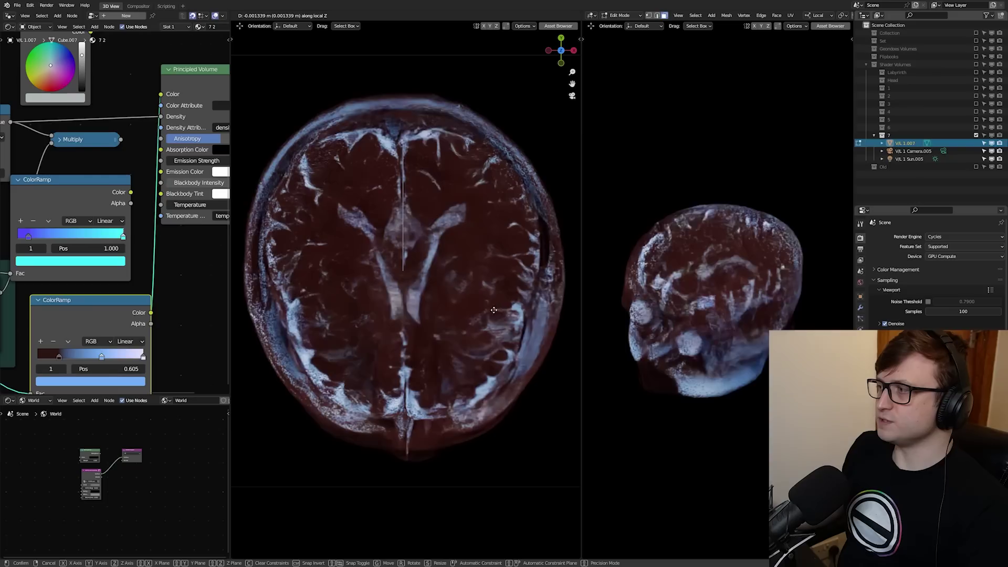
click(492, 315)
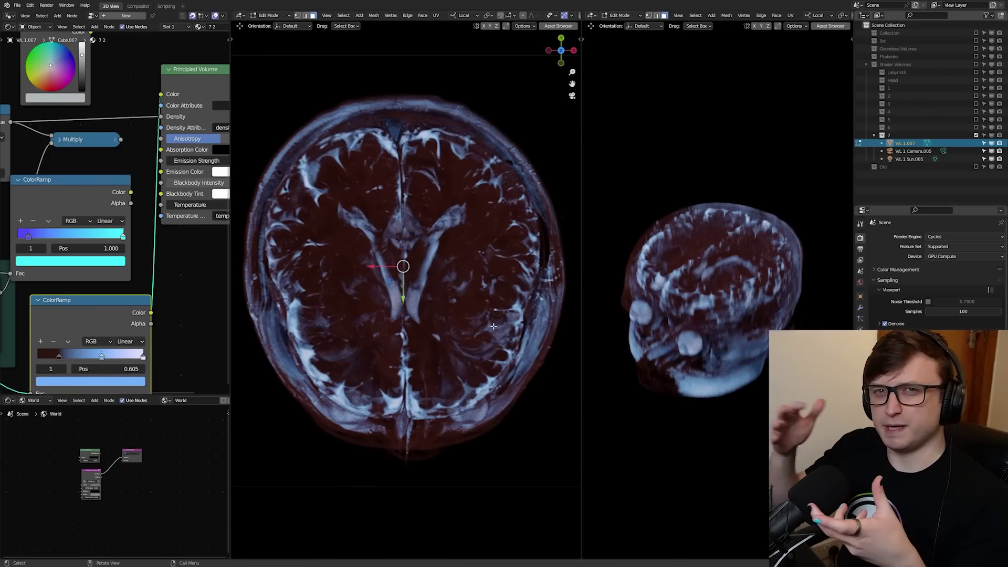
mouse_move(143, 356)
mouse_down()
mouse_move(103, 357)
mouse_move(145, 356)
mouse_up()
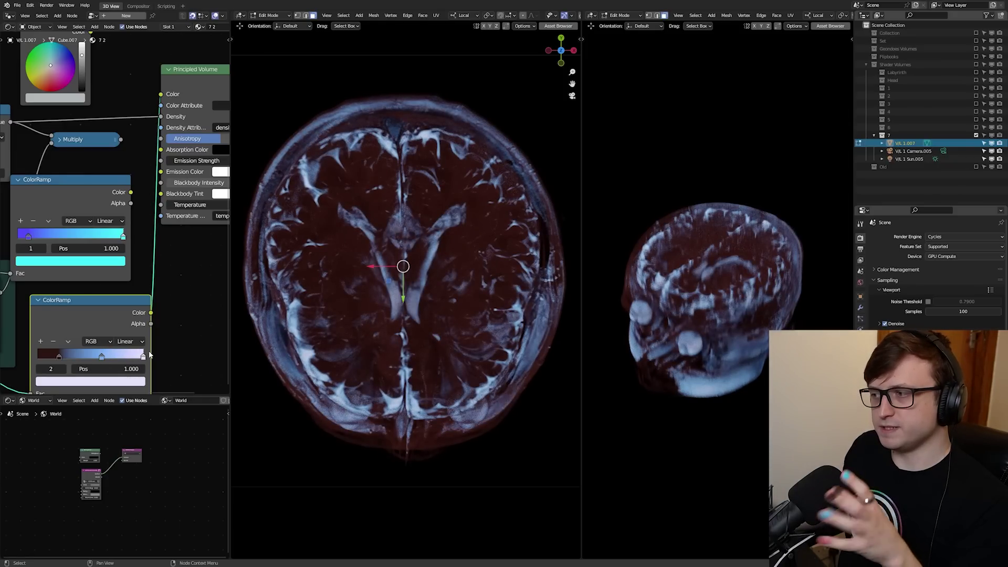
Step: Connect the purple-to-cyan ColorRamp to the Principled Volume's Color and raise collection 7's mesh along local Z to the crown
drag(149, 236, 177, 146)
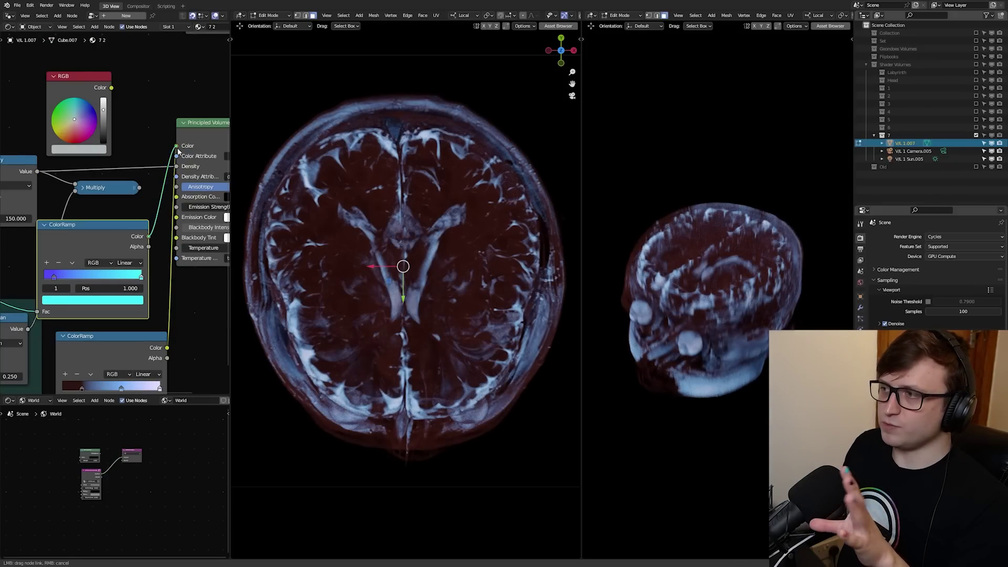
key(g)
key(z)
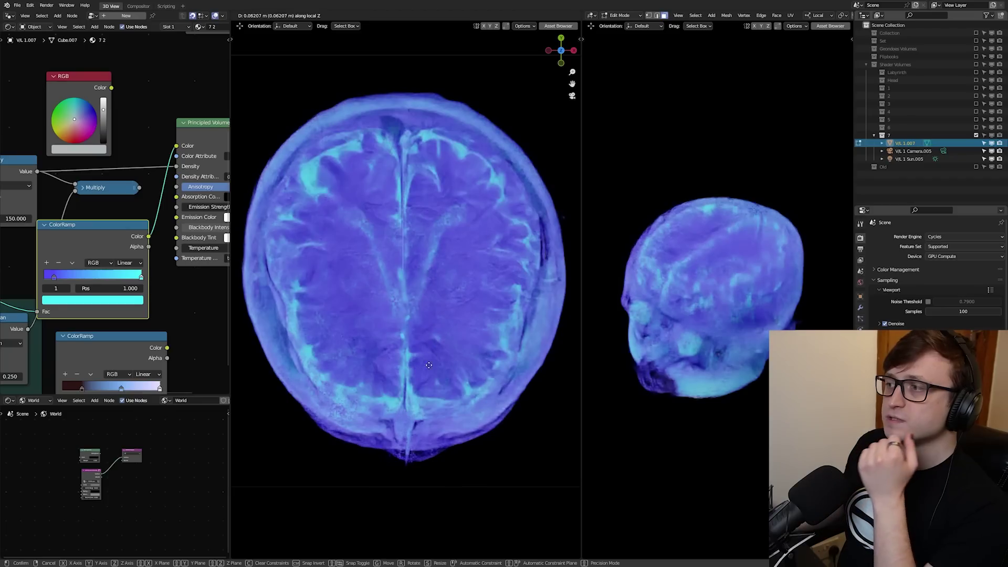
click(419, 379)
scroll(419, 379, up, 2)
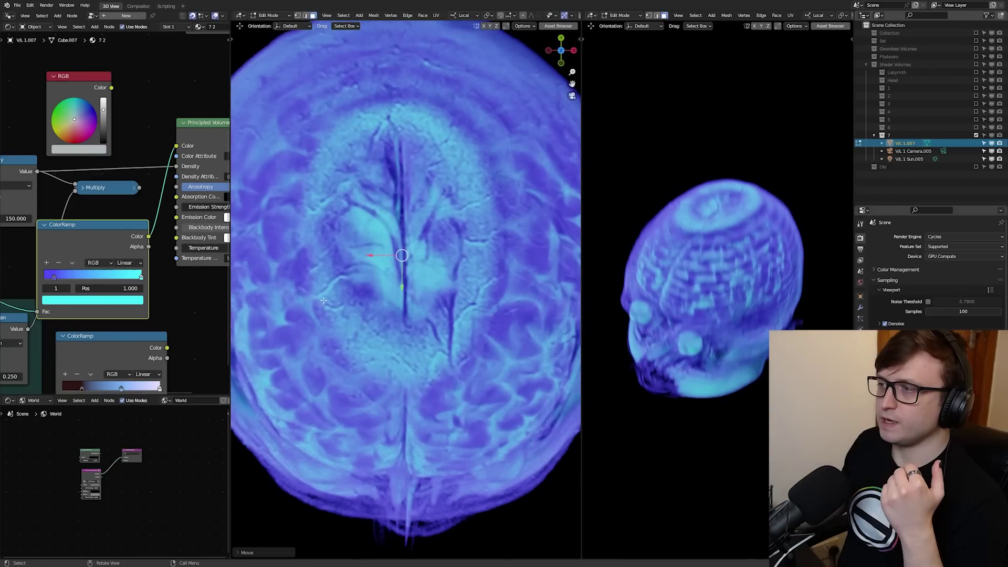
scroll(370, 284, down, 2)
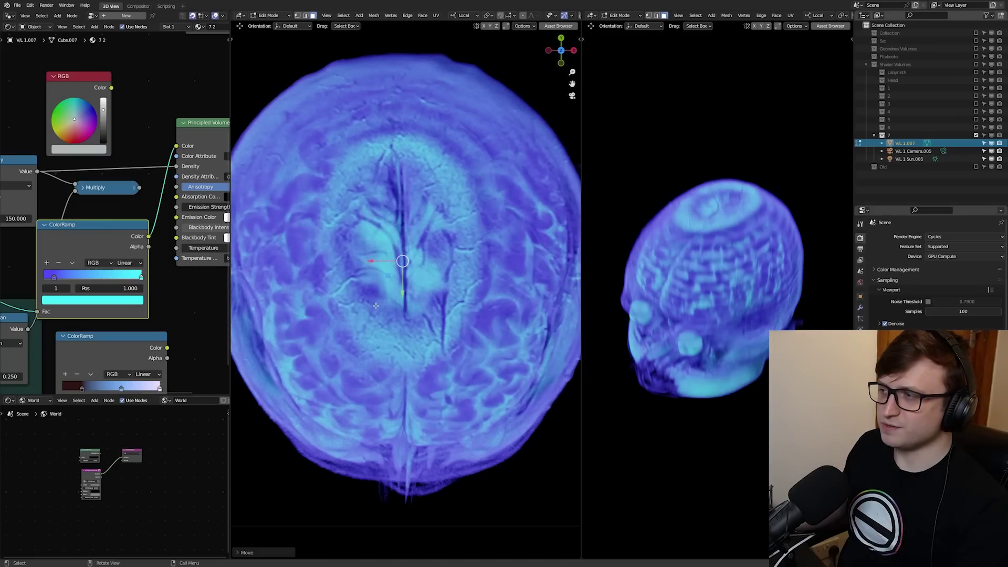
Step: Lower collection 7's volume mesh along local Z to cut through the upper brain folds
key(g)
key(z)
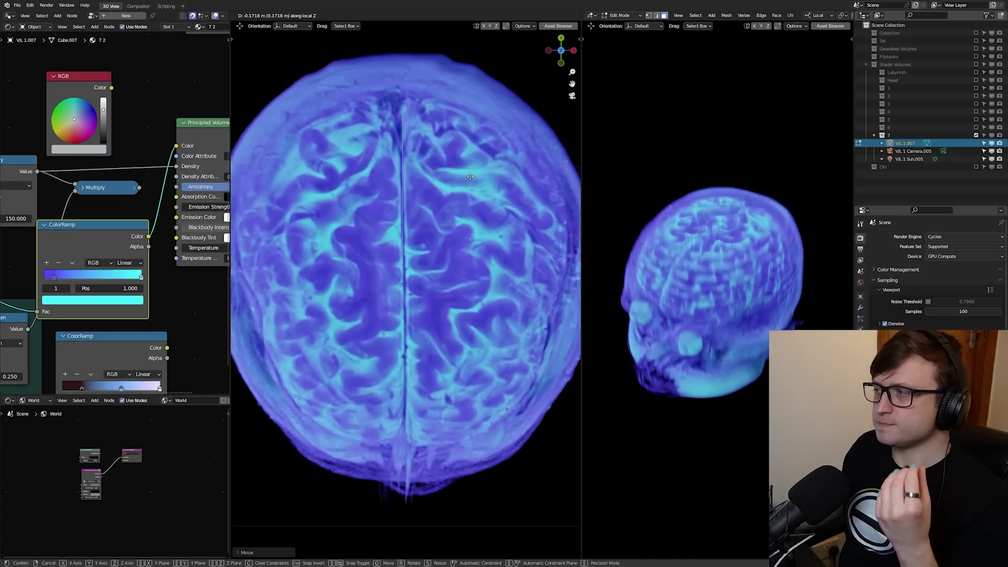
click(470, 177)
mouse_move(139, 278)
mouse_down()
mouse_move(81, 279)
mouse_move(152, 278)
mouse_up()
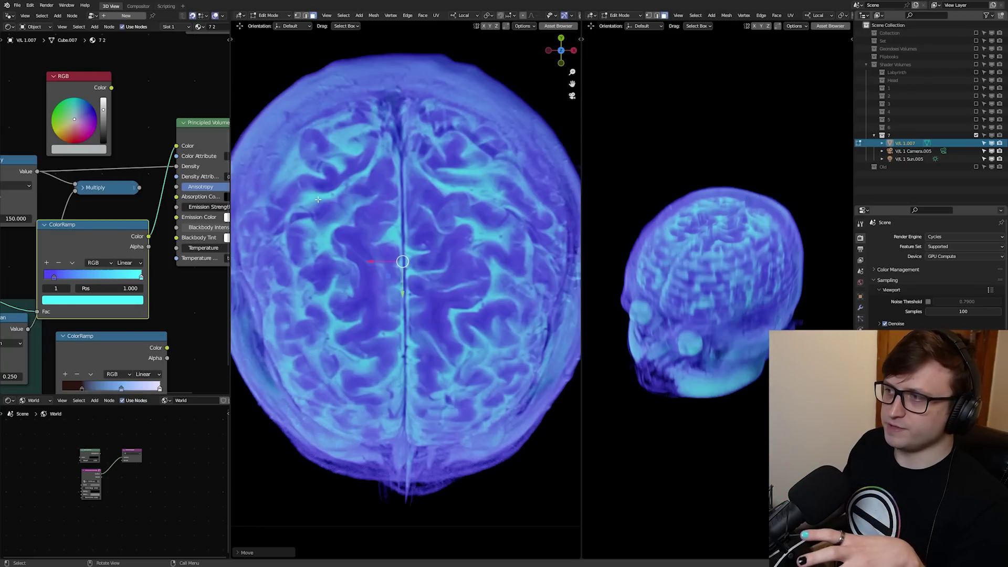
Step: Move collection 7's volume mesh down along local Z through the ventricles to the level of the eyeballs
key(g)
key(z)
key(z)
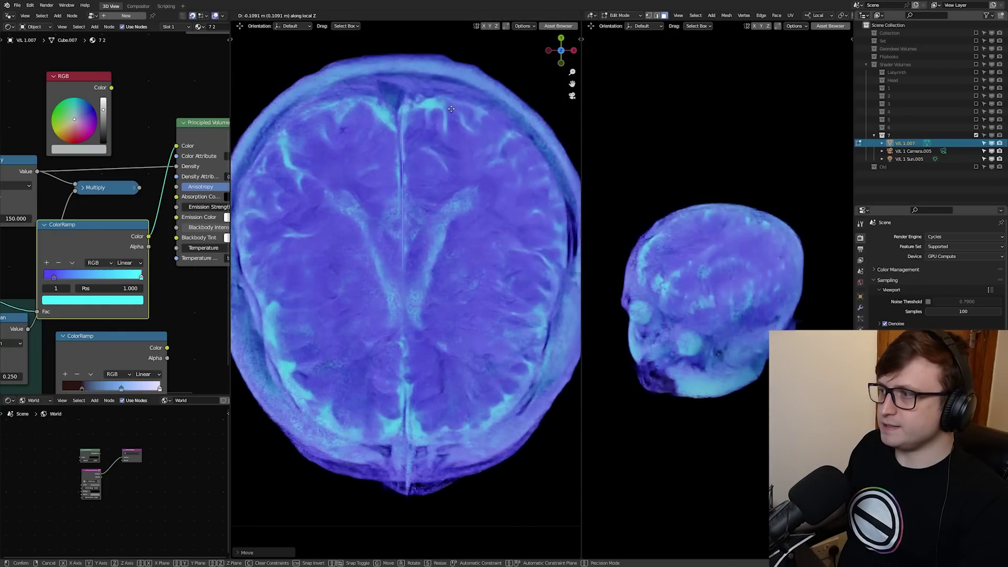
mouse_move(463, 74)
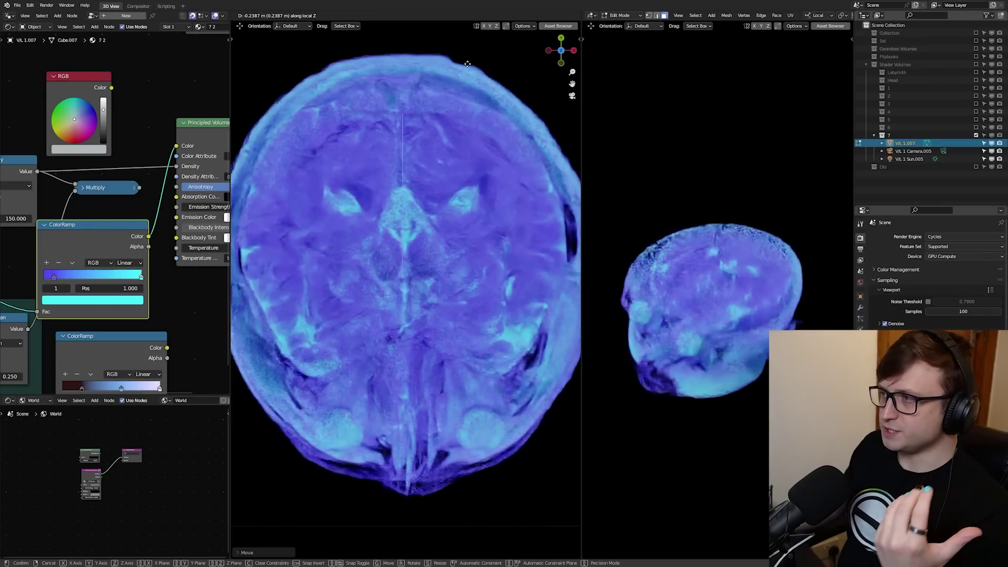
click(431, 431)
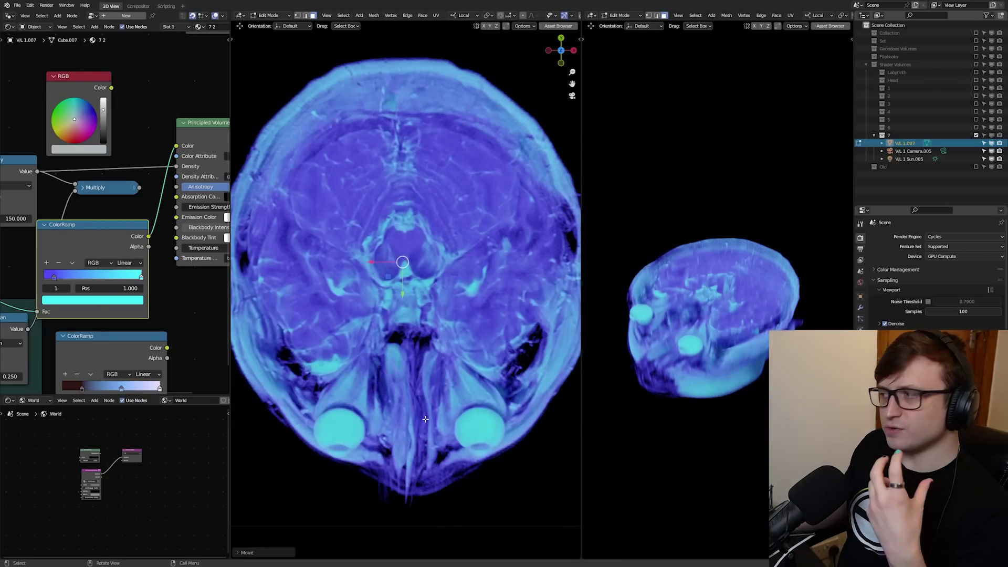
Step: Lower collection 7's volume mesh along local Z to cut through the jaw and teeth
key(g)
key(z)
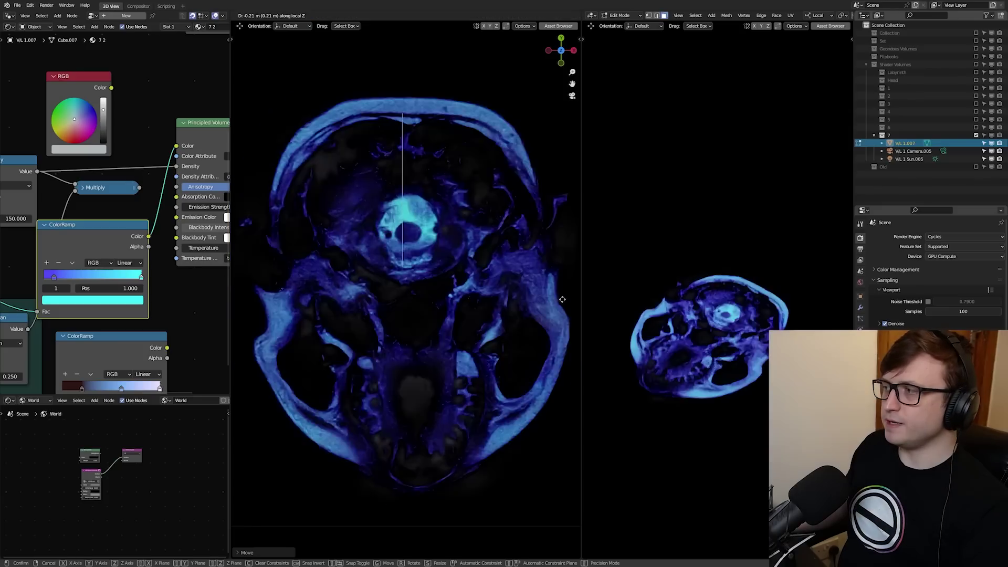
click(563, 303)
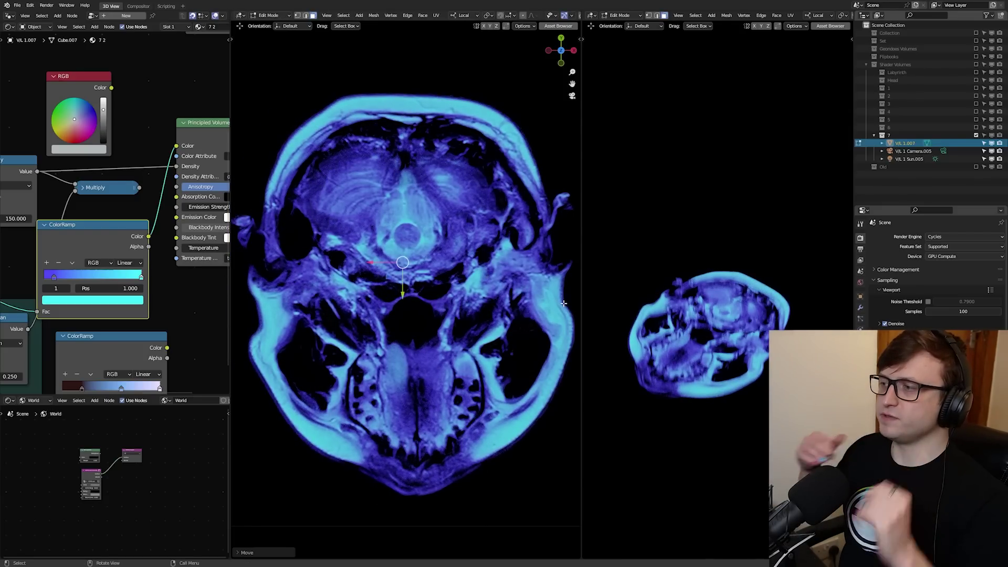
Step: Raise collection 7's volume mesh slightly along local Z and examine the tissue beside the nasal cavity up close
shift+middle_drag(431, 456, 437, 391)
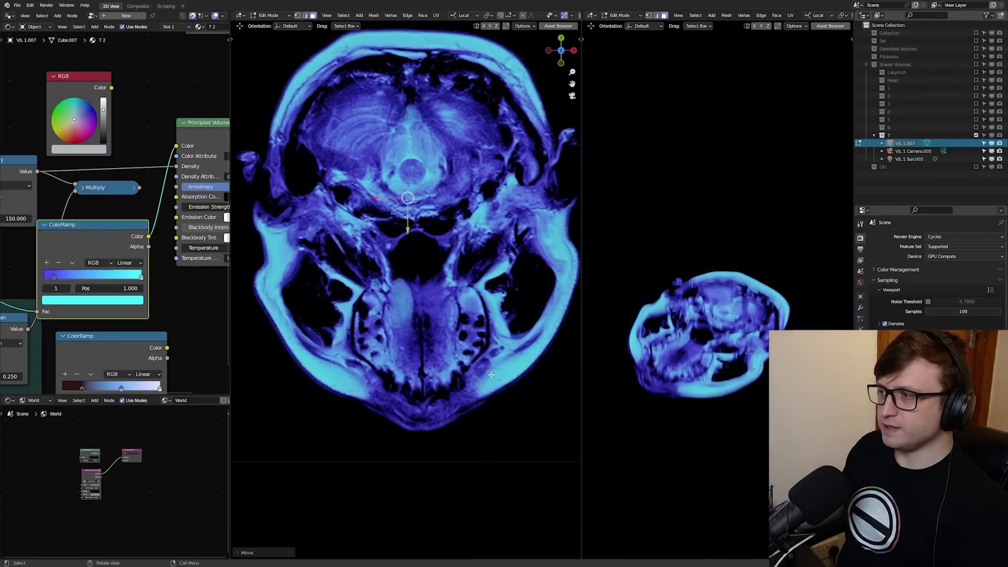
key(g)
key(z)
click(462, 369)
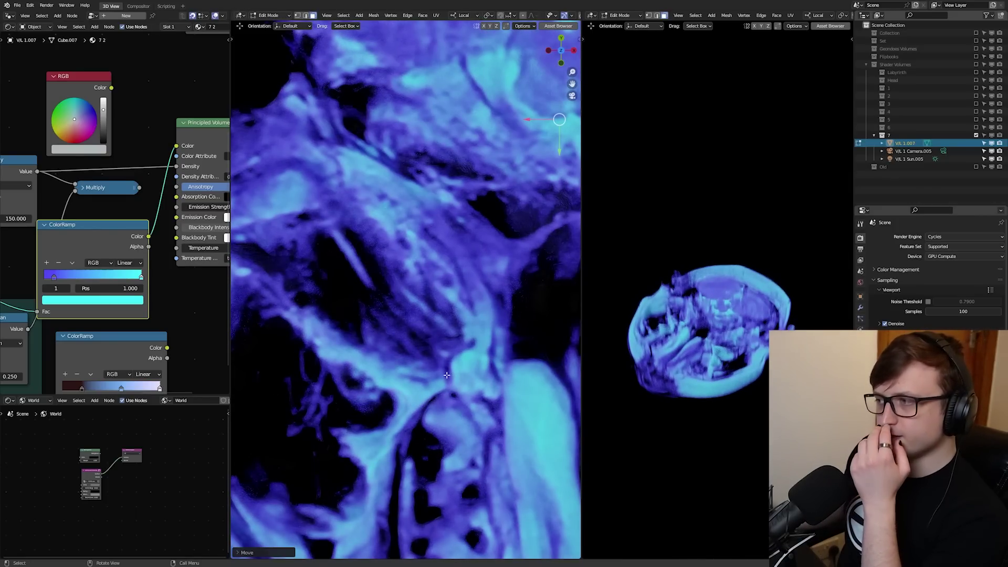
middle_drag(447, 374, 469, 384)
scroll(498, 371, up, 5)
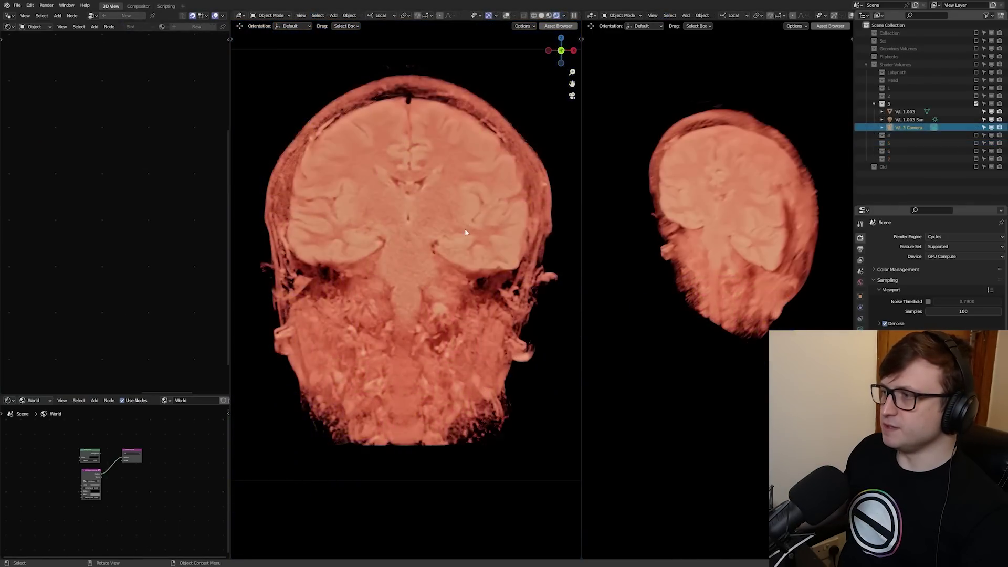
Step: Edit the scan volume's mesh in collection 3 and move it along local Z to slice through the back of the brain
click(465, 230)
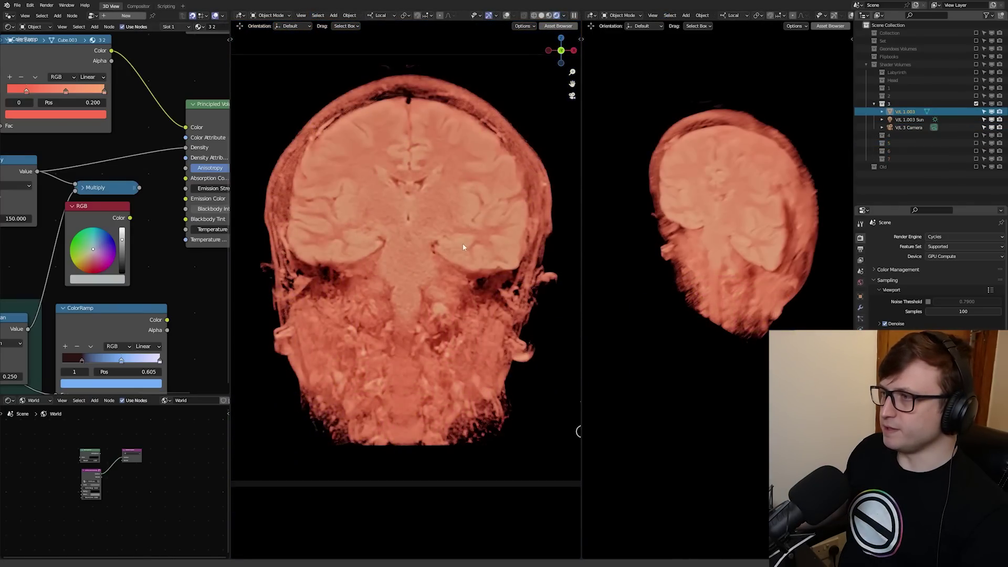
key(Tab)
key(g)
key(z)
key(z)
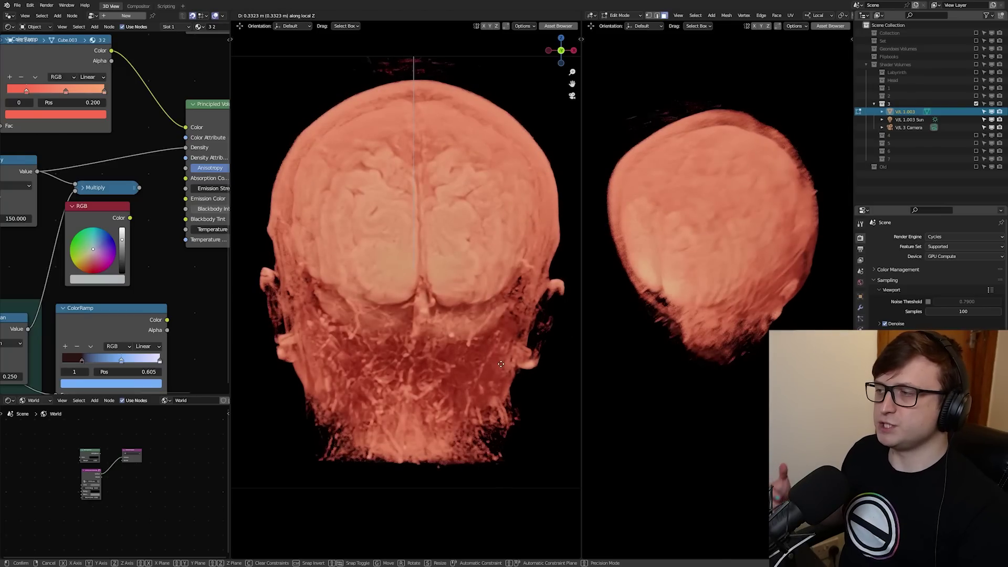
click(501, 363)
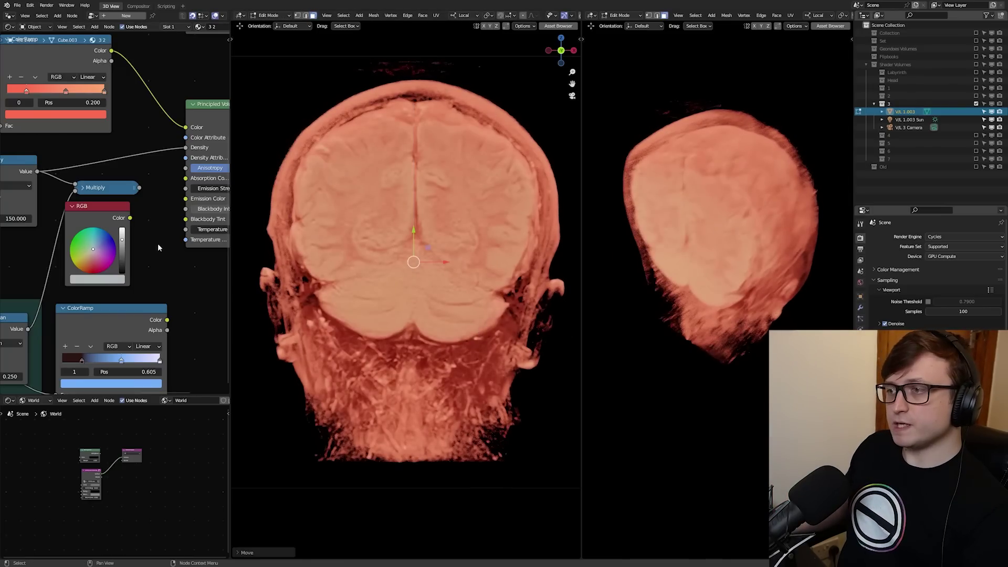
Step: Connect the dark-red-to-white ColorRamp to the Principled Volume's Color and move collection 3's mesh along local Z to the frontal lobes
middle_drag(157, 264, 157, 270)
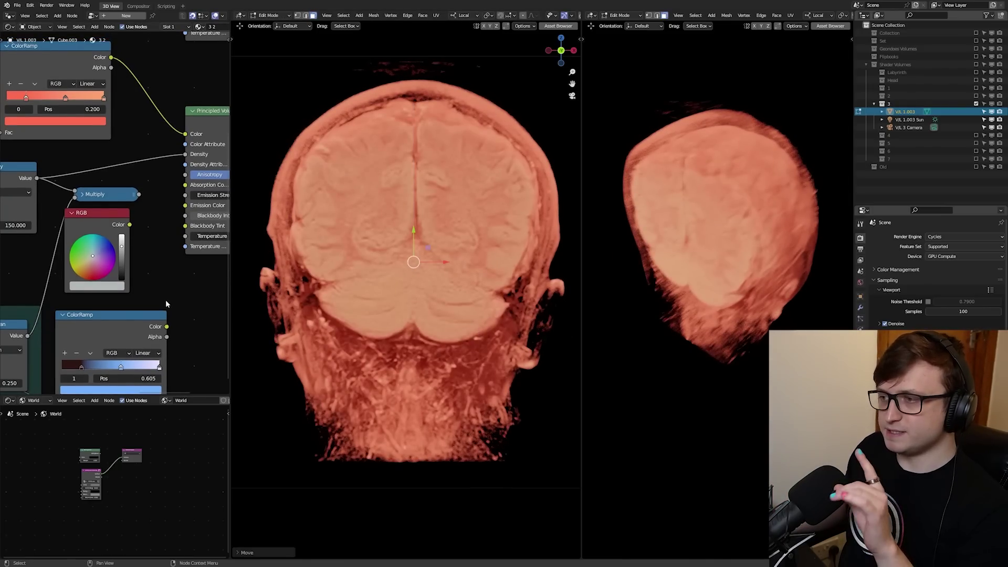
drag(166, 326, 186, 146)
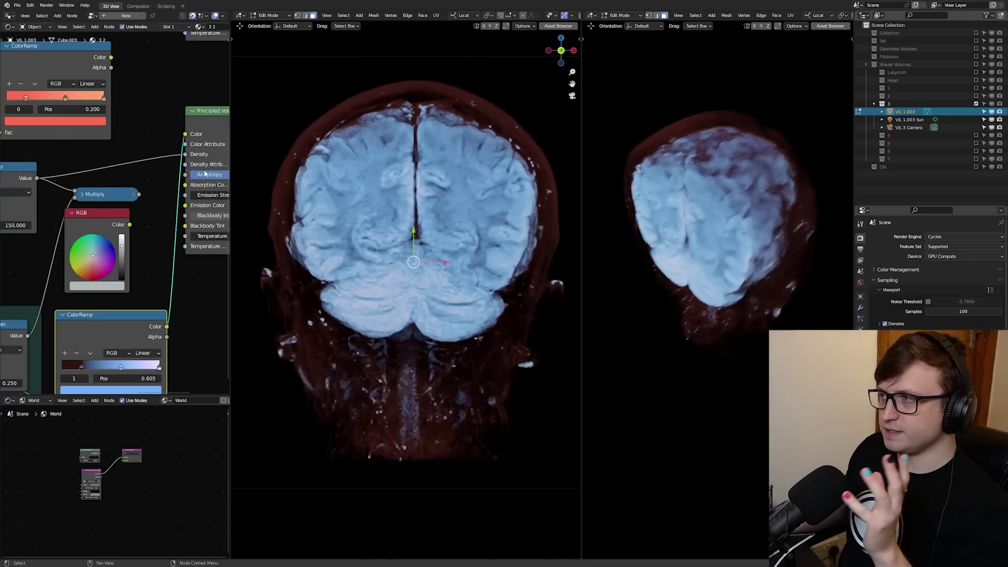
key(g)
key(z)
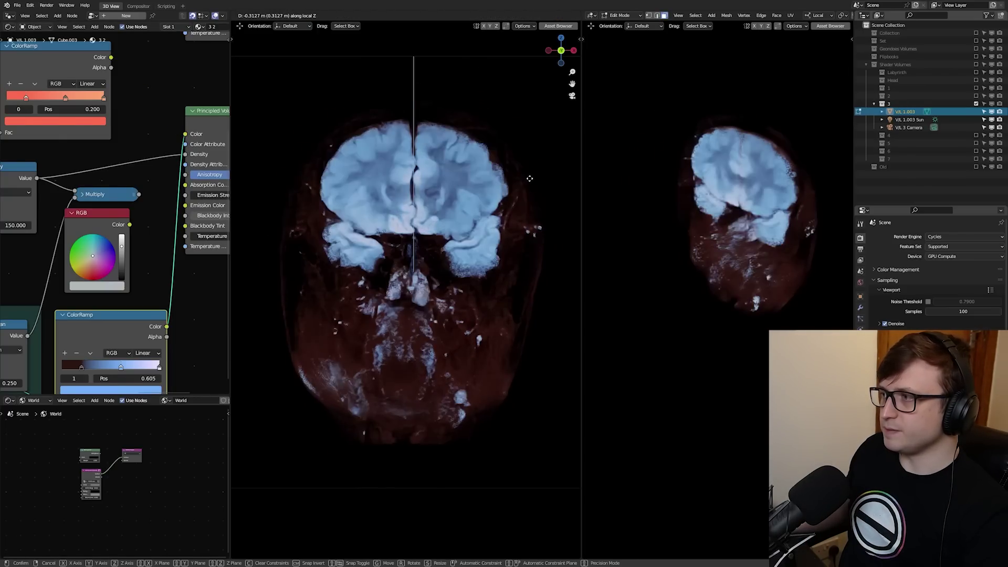
click(532, 160)
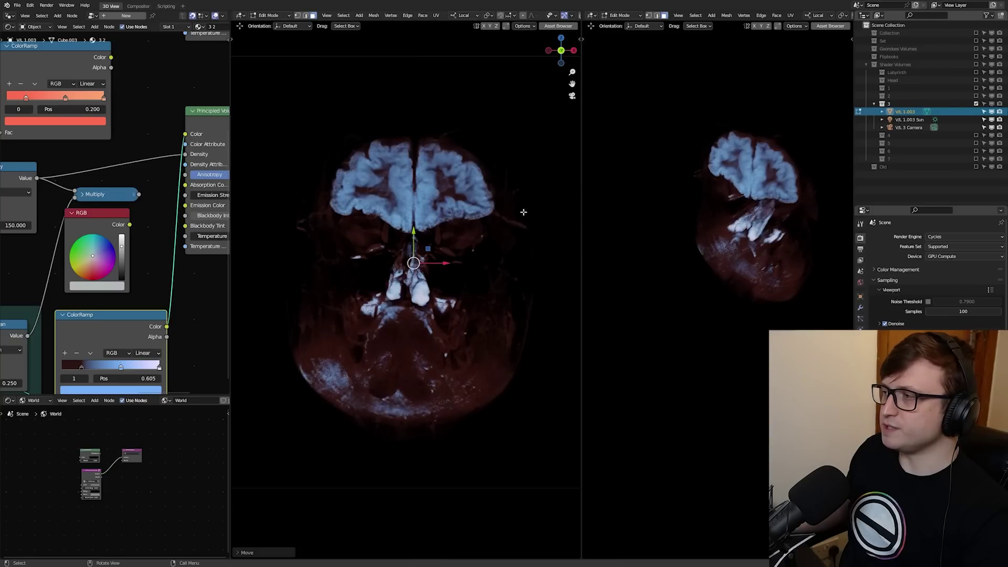
Step: Move collection 3's volume mesh along local Z from the frontal lobes to a coronal slice through the middle of the brain
scroll(521, 214, up, 3)
key(g)
key(z)
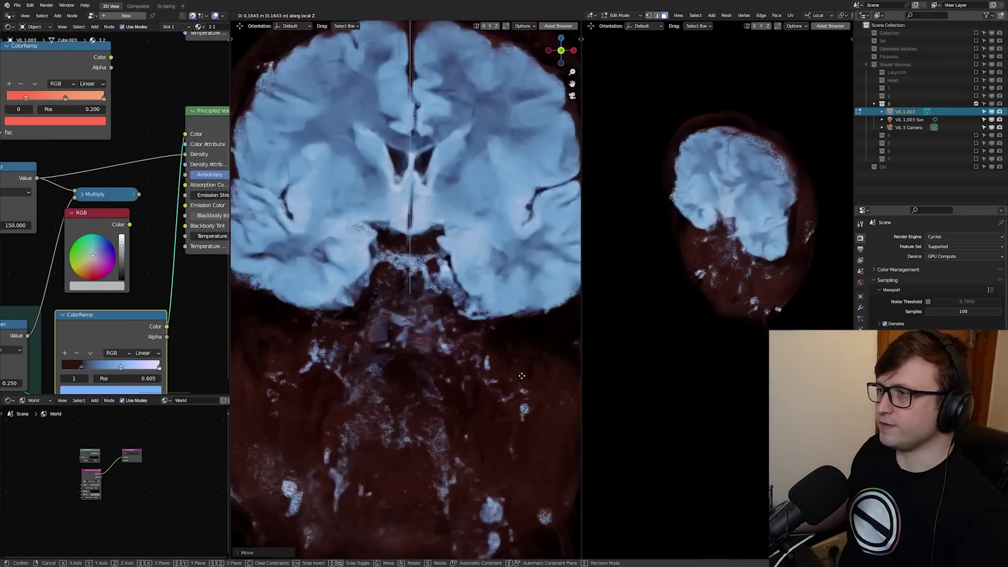
click(483, 390)
Step: Move collection 3's mesh further along local Z toward the back of the head while viewing it at an angle
key(g)
key(z)
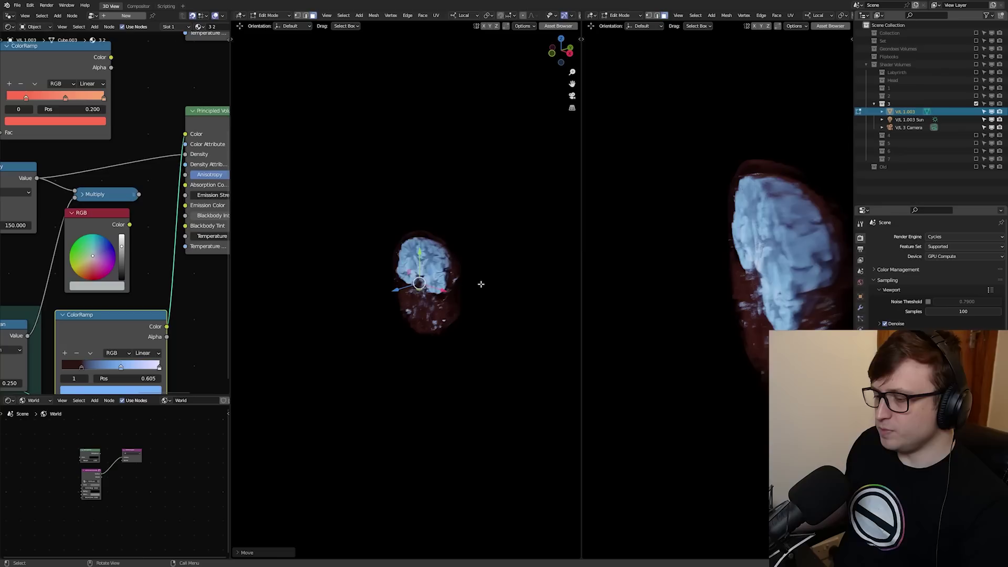
key(g)
key(z)
click(461, 364)
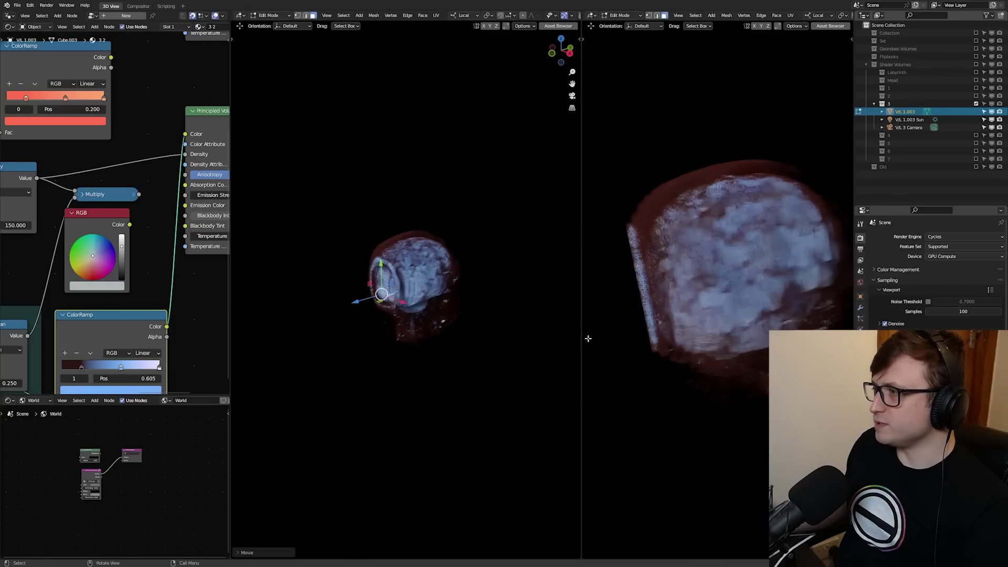
Step: Widen the second viewport and move collection 4's volume mesh along local Z to slice the head horizontally through the brain and eyes
drag(583, 340, 538, 341)
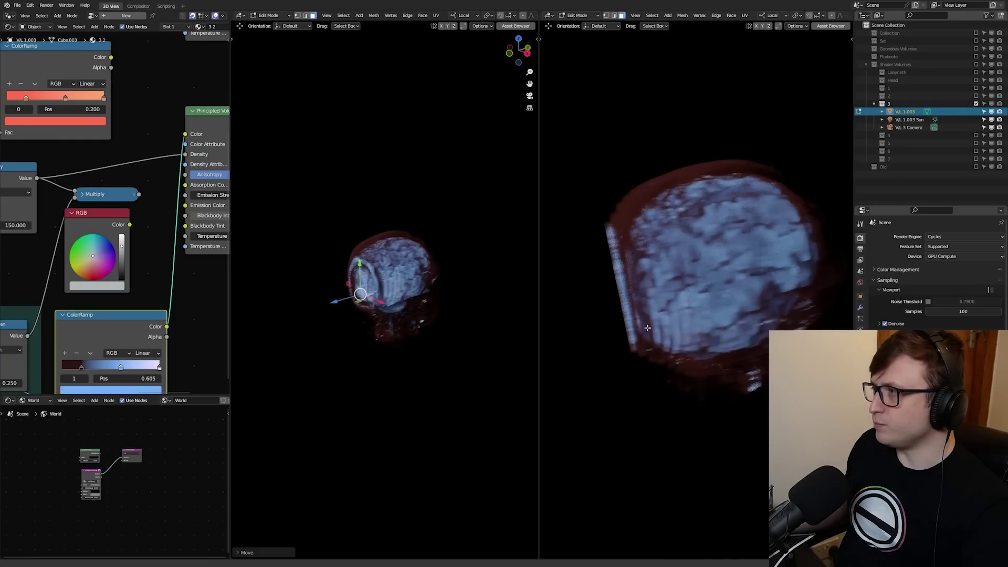
key(g)
key(z)
key(z)
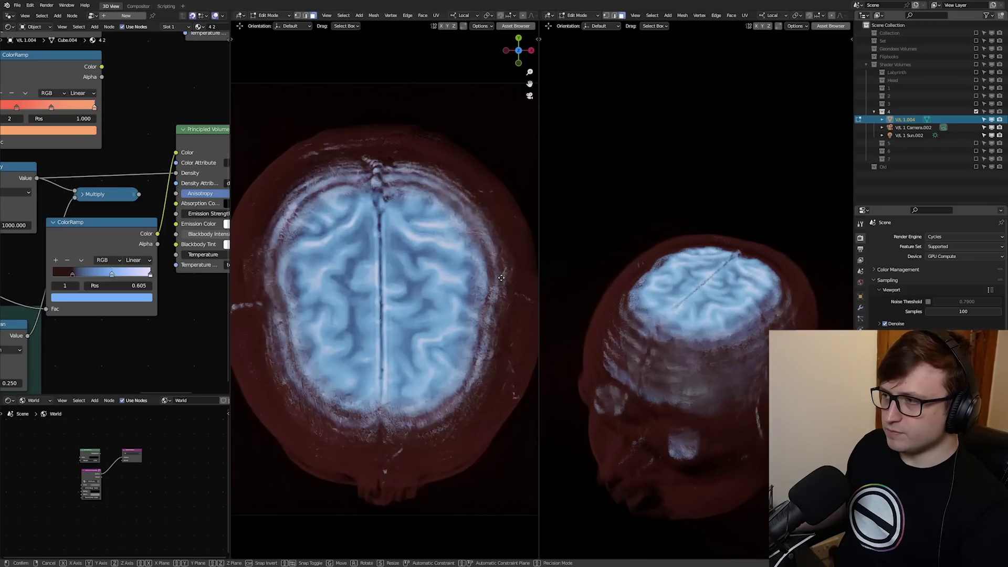
key(z)
key(z)
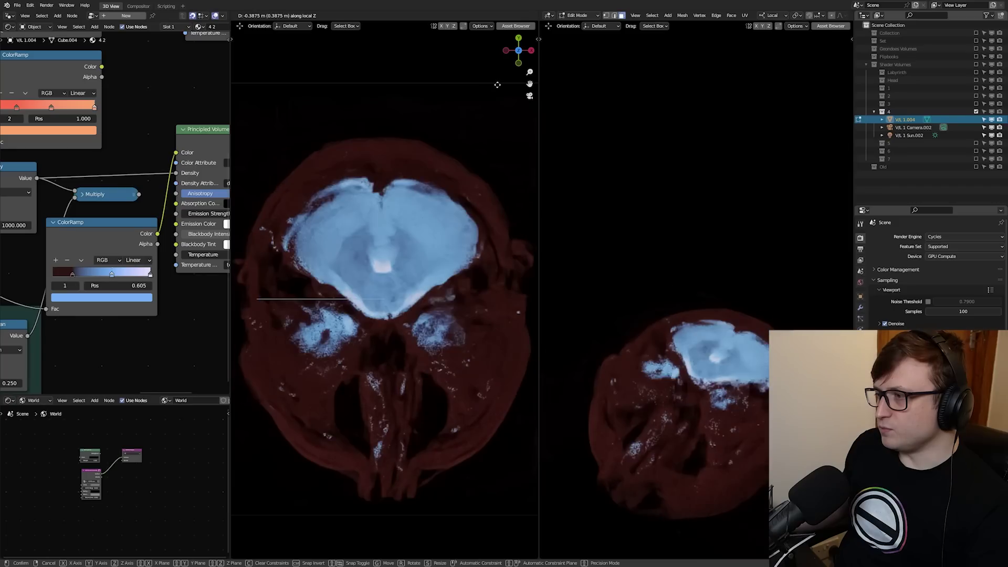
click(494, 104)
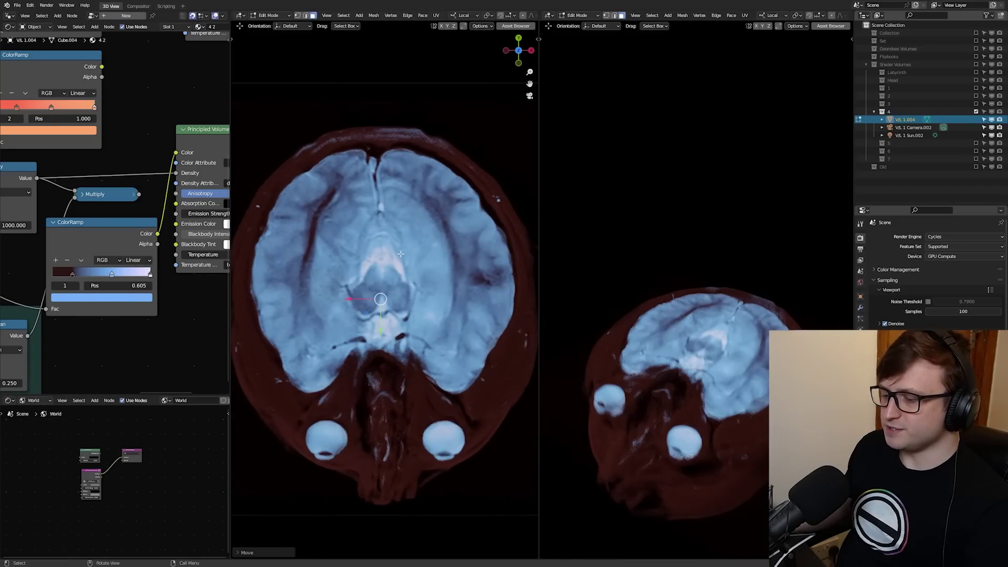
key(g)
key(z)
key(z)
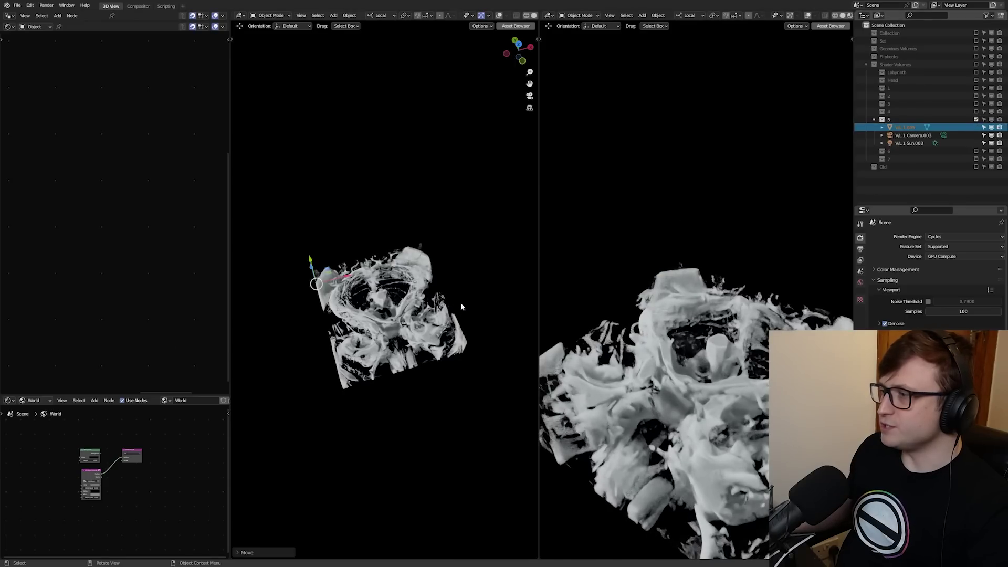
Step: Examine the volumes in collections 5 and 6 up close and widen the first viewport for the inner-ear scan
middle_drag(461, 307, 398, 301)
scroll(398, 302, up, 5)
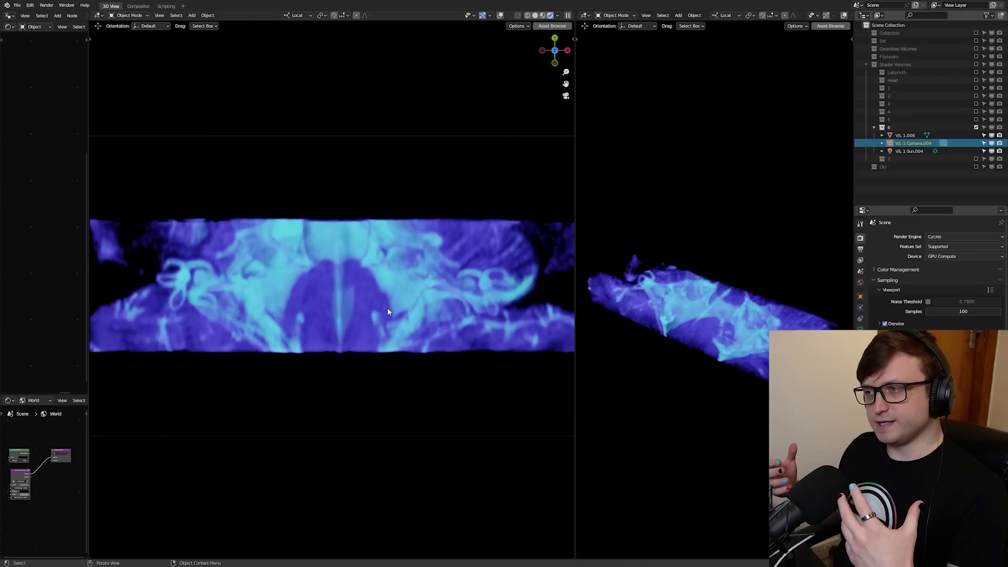
scroll(402, 259, up, 2)
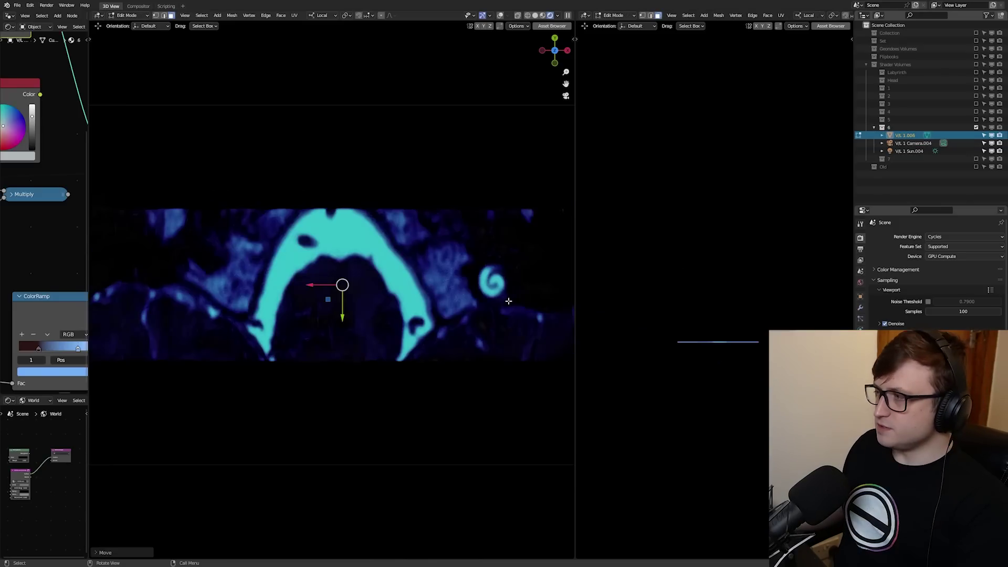
drag(575, 307, 712, 307)
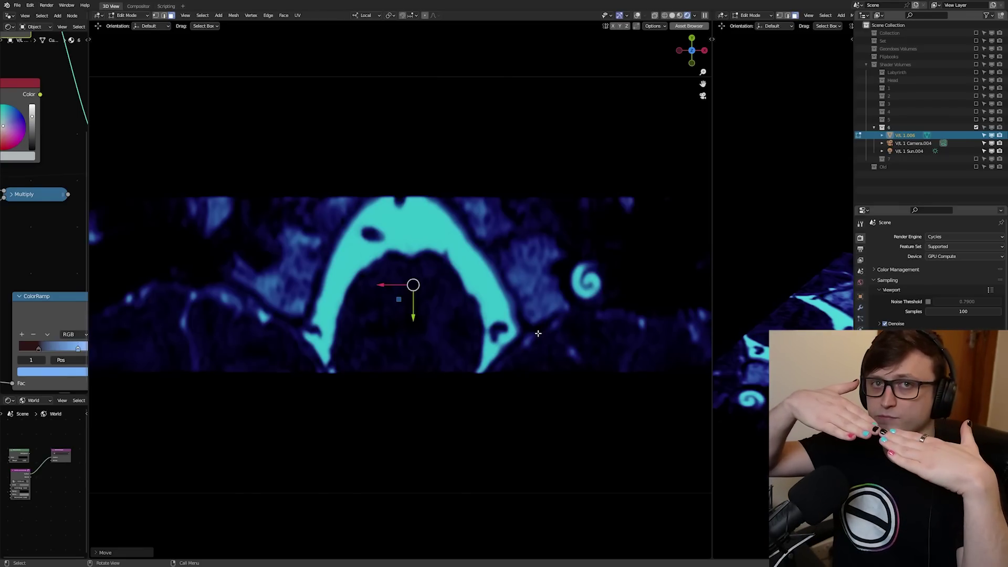
Step: Move collection 6's volume mesh along local Z and settle on a slice through the spiral cochlea
key(g)
key(z)
key(z)
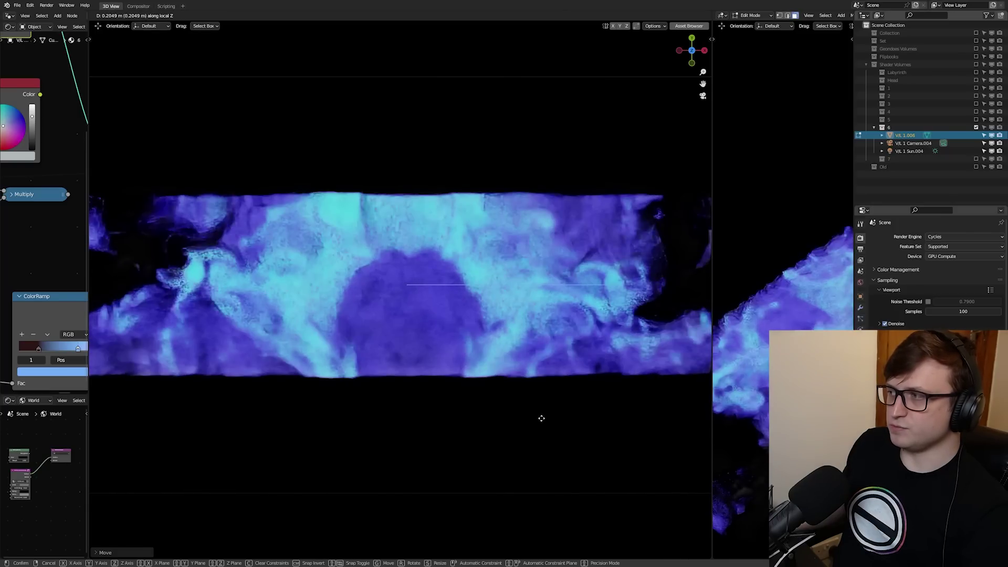
click(551, 347)
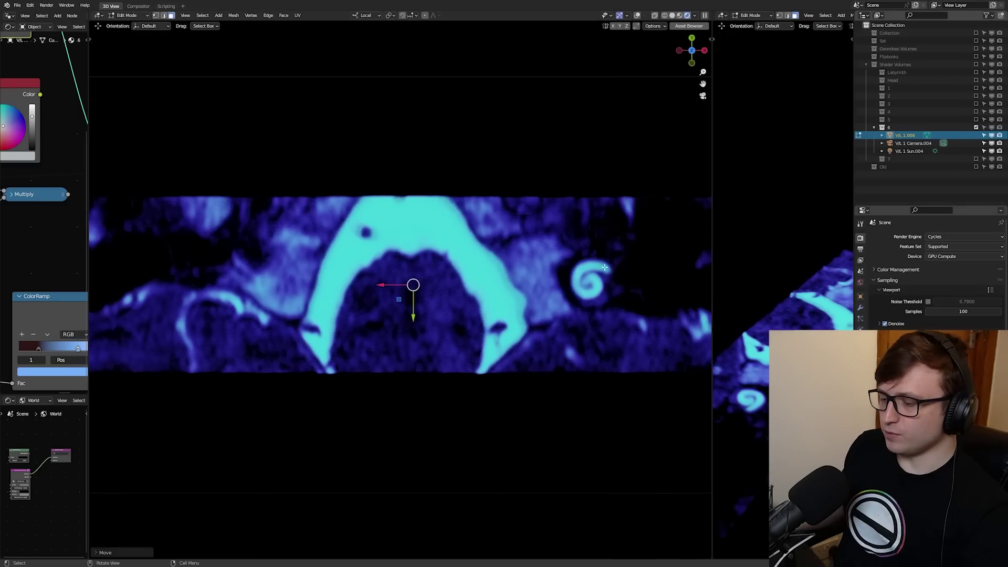
Step: Move collection 6's mesh up and down along local Z to expose the looping semicircular canals
key(g)
key(z)
key(z)
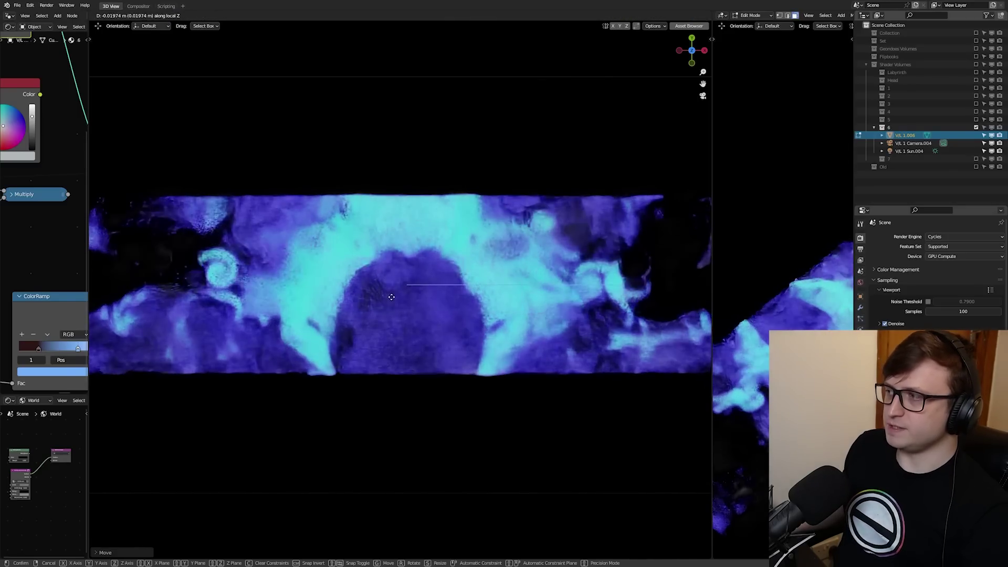
click(394, 326)
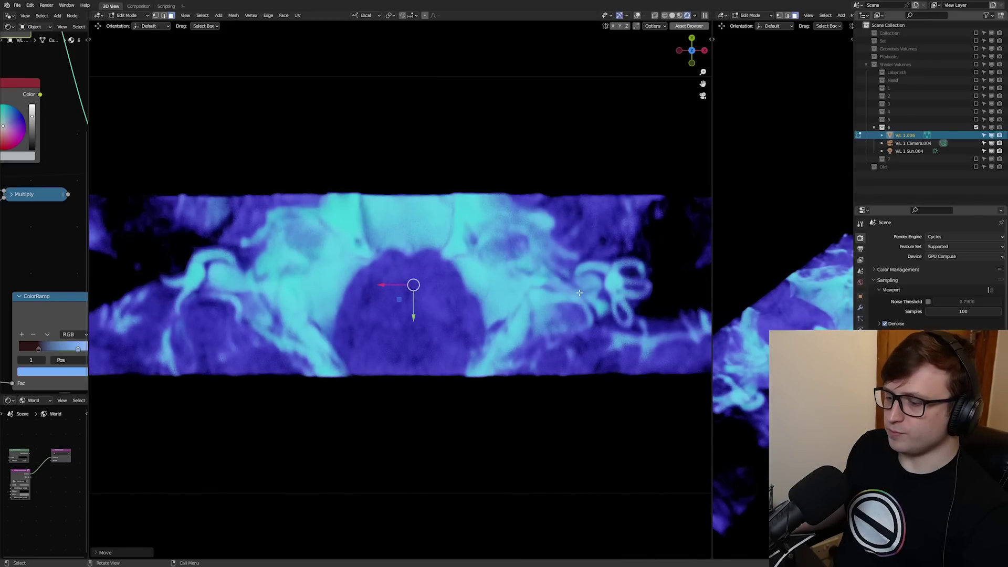
key(g)
key(z)
key(z)
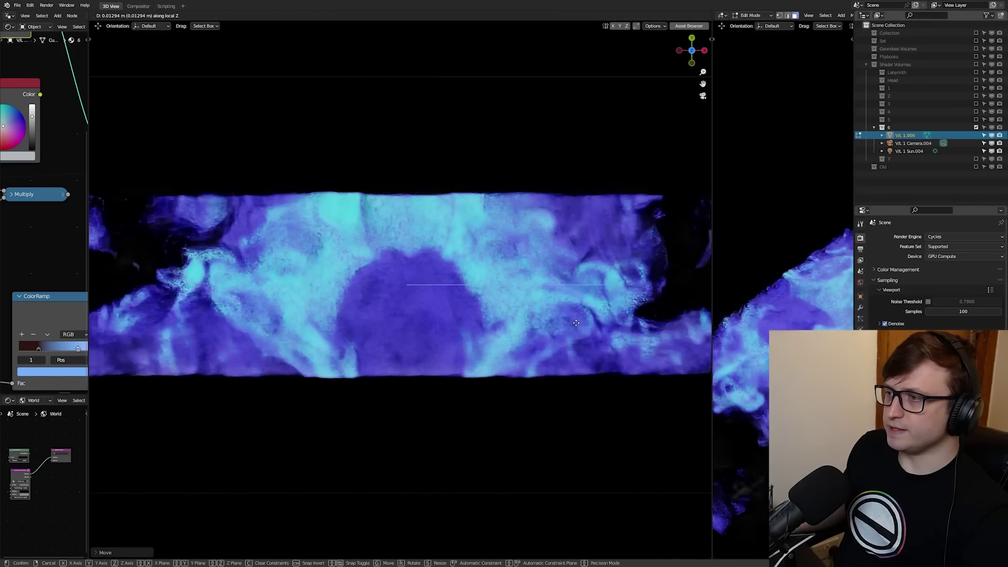
click(579, 260)
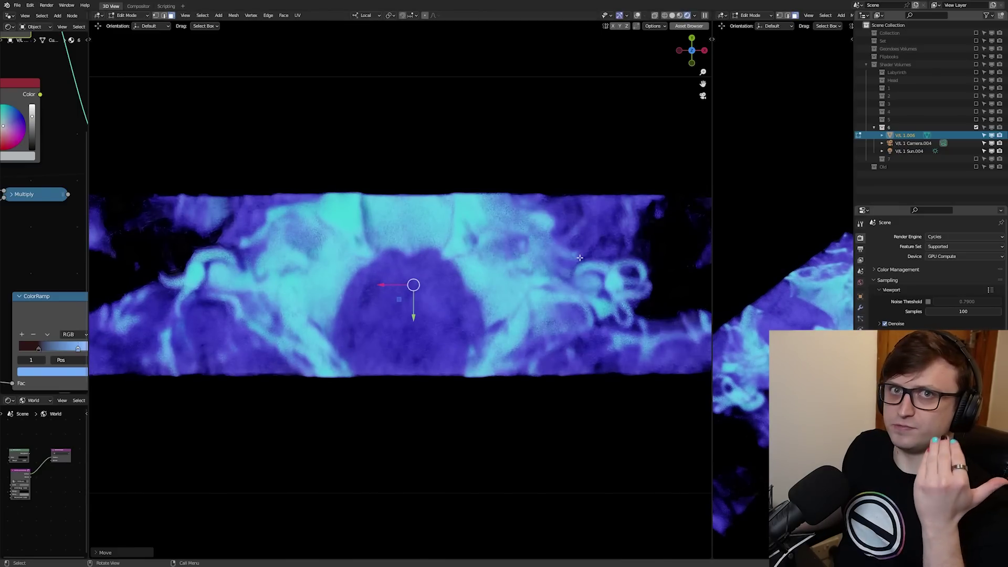
Step: Move collection 6's mesh down along local Z by about 0.09 m and inspect the cut through the inner-ear canals up close
key(g)
key(z)
key(z)
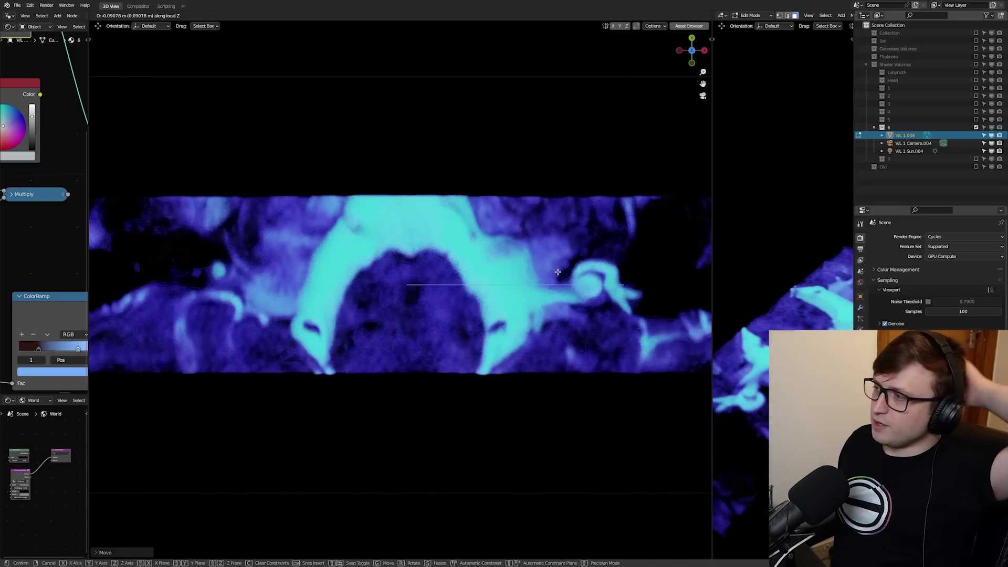
click(559, 273)
scroll(601, 300, up, 6)
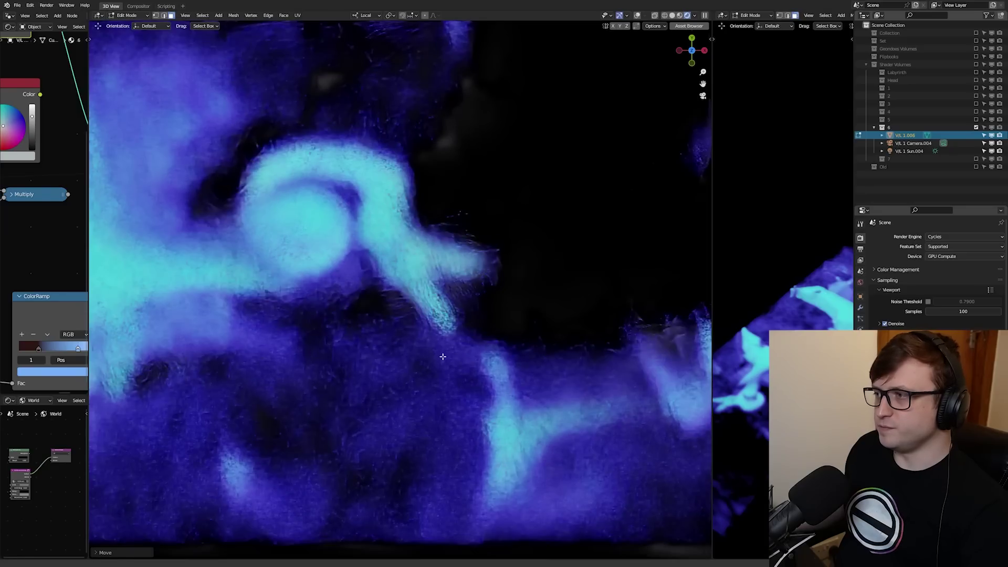
scroll(470, 343, up, 1)
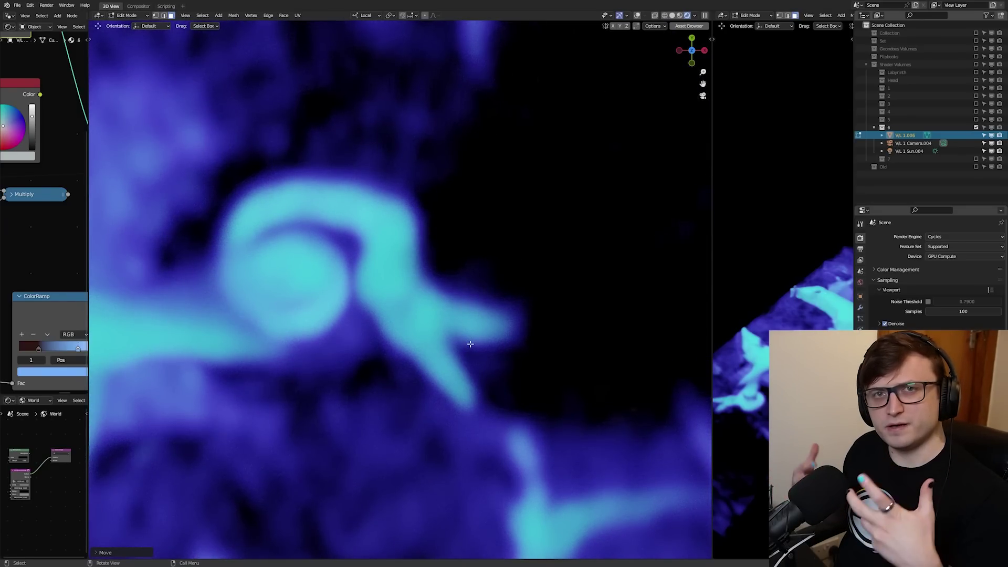
key(g)
key(z)
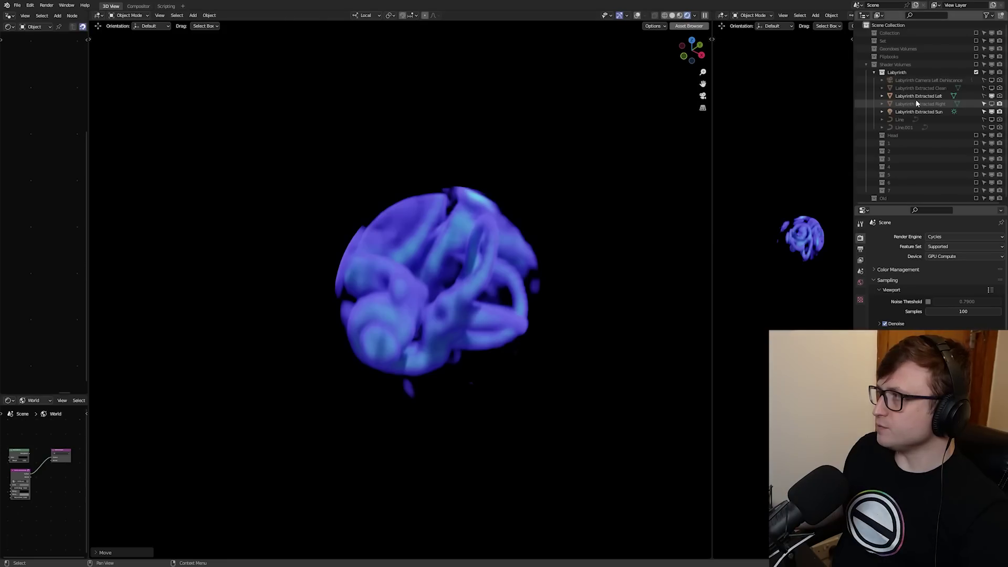
Step: Show Labyrinth Extracted Clean, hide Labyrinth Extracted Left, and frame the cleaned labyrinth volume in the viewport
click(983, 95)
click(998, 88)
click(992, 96)
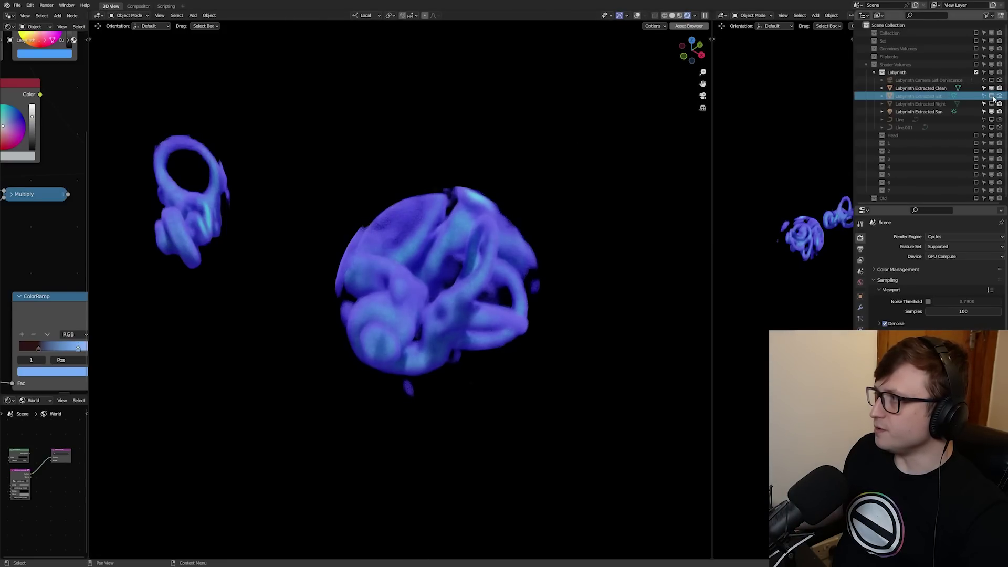
middle_drag(288, 293, 282, 279)
scroll(282, 279, up, 3)
shift+middle_drag(290, 314, 392, 285)
click(424, 280)
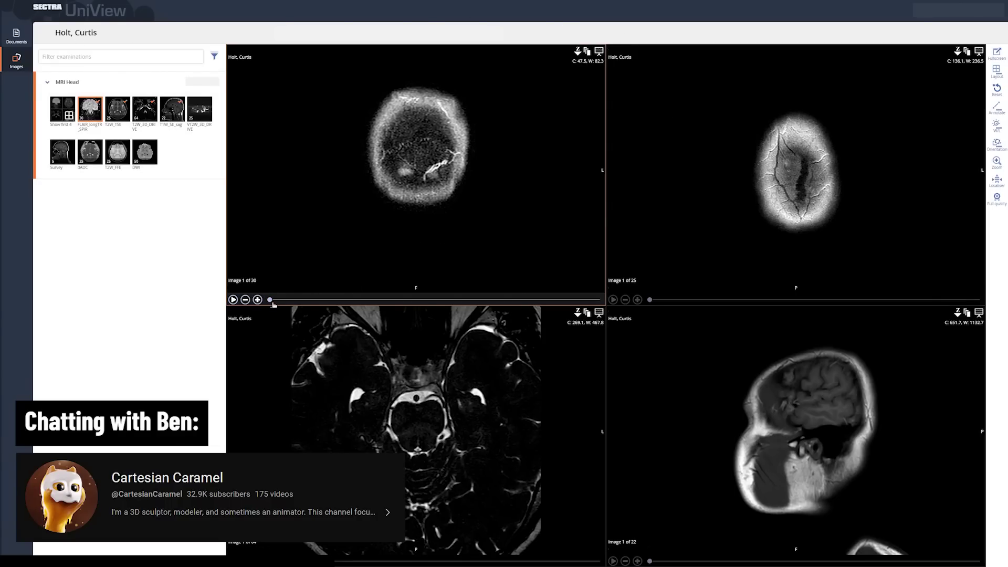
Step: In Sectra UniView, advance the coronal FLAIR series to image 6, then play through its slices and stop the playback
mouse_move(273, 304)
mouse_down()
mouse_move(364, 294)
mouse_move(270, 300)
mouse_up()
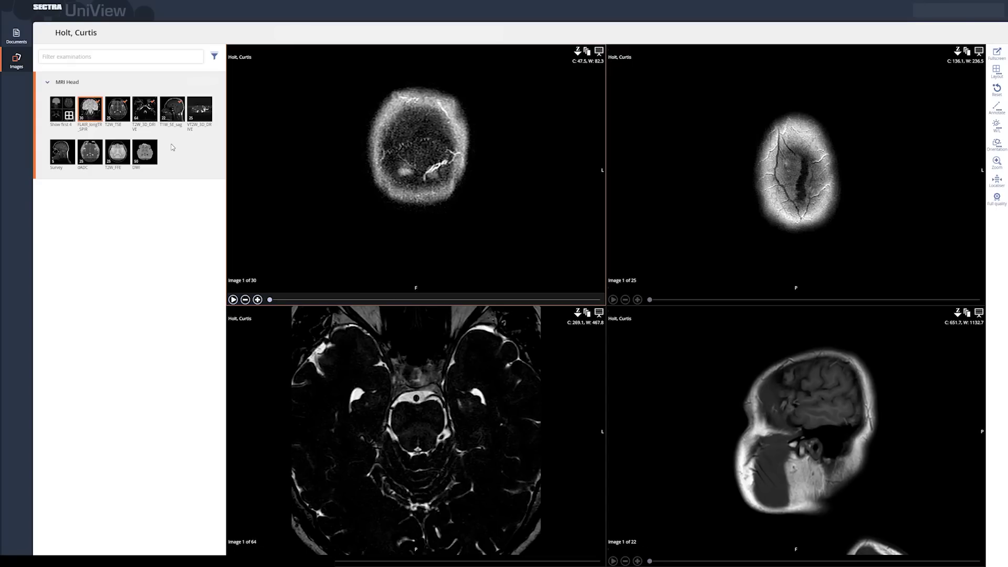
mouse_move(271, 301)
mouse_down()
mouse_move(288, 303)
mouse_move(277, 303)
mouse_up()
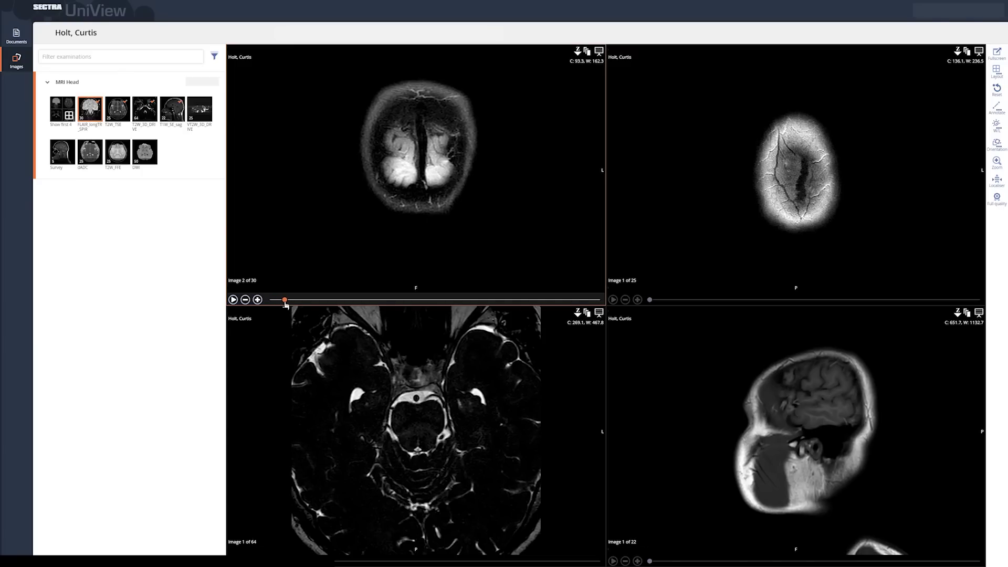
drag(284, 300, 326, 300)
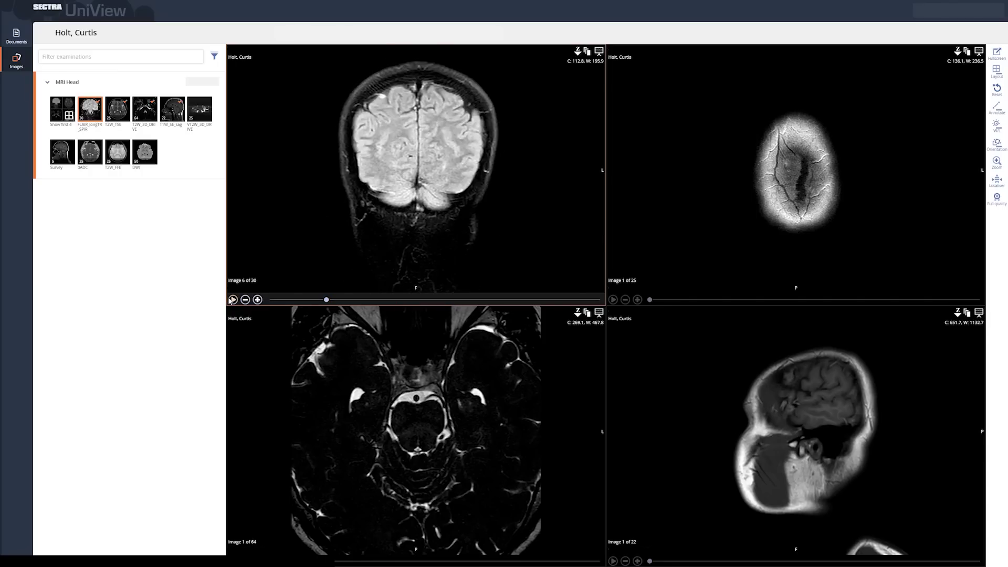
click(233, 299)
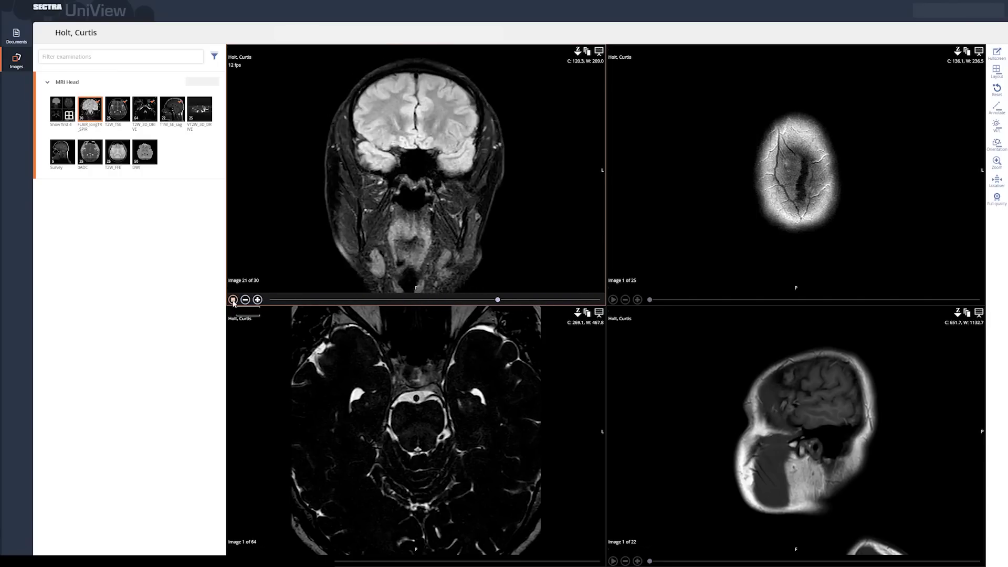
click(233, 299)
Step: Scrub the coronal FLAIR series forward to image 29, back to image 10, and on back to image 2
drag(512, 300, 589, 300)
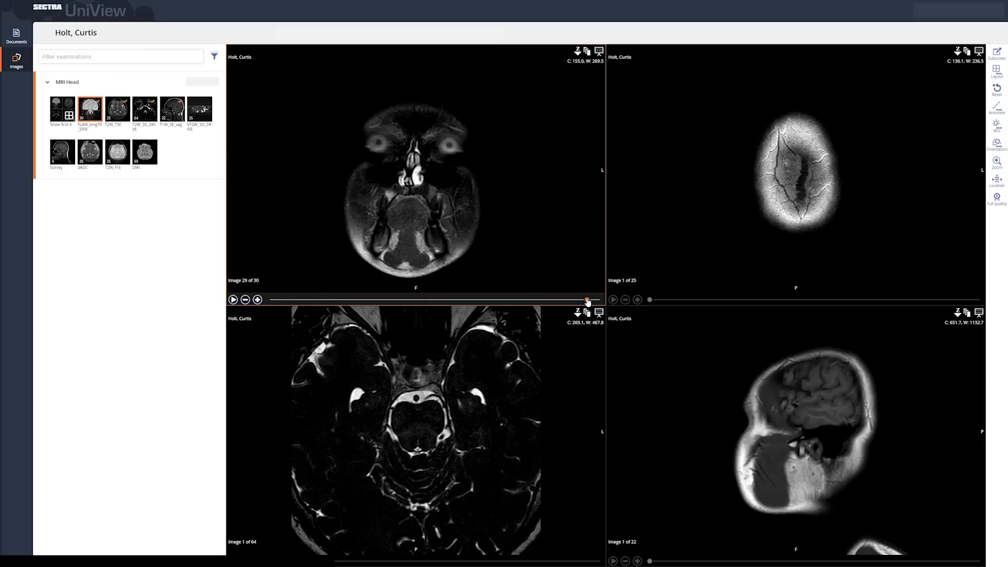
drag(585, 302, 372, 299)
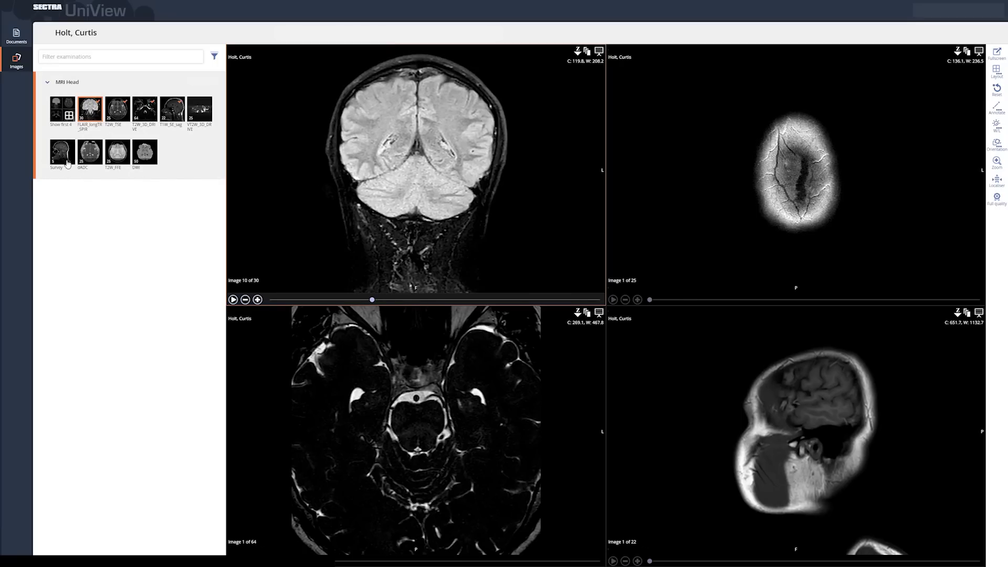
click(279, 300)
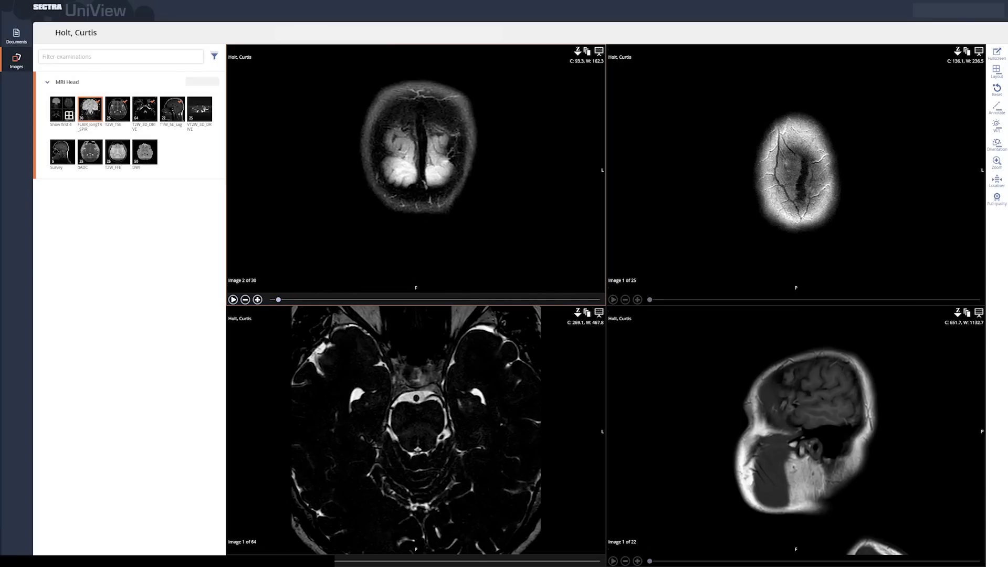
Step: Scrub the T2W_3D_DRIVE series through its slices to image 30 and back to image 5
click(552, 561)
drag(552, 561, 428, 551)
scroll(394, 535, up, 1)
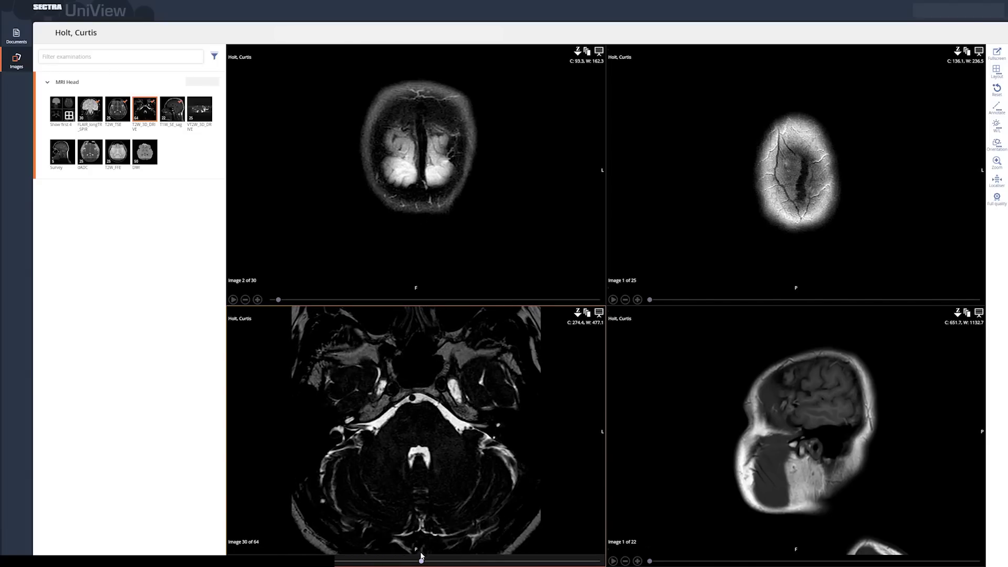
drag(421, 560, 292, 561)
Step: Scrub the coronal FLAIR series to image 13 and the T2W_TSE series to image 7
drag(274, 303, 421, 308)
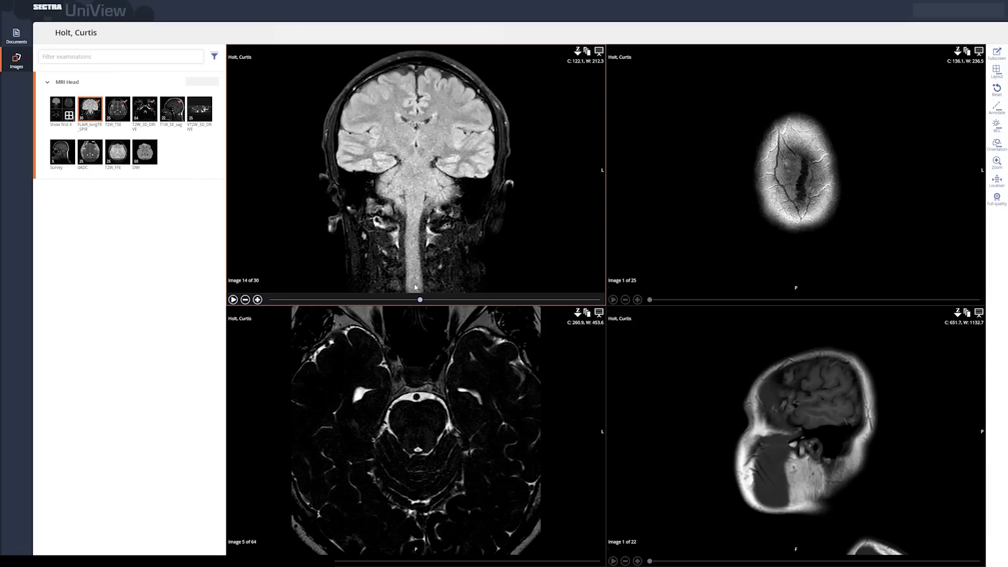
drag(418, 293, 402, 305)
drag(657, 299, 742, 297)
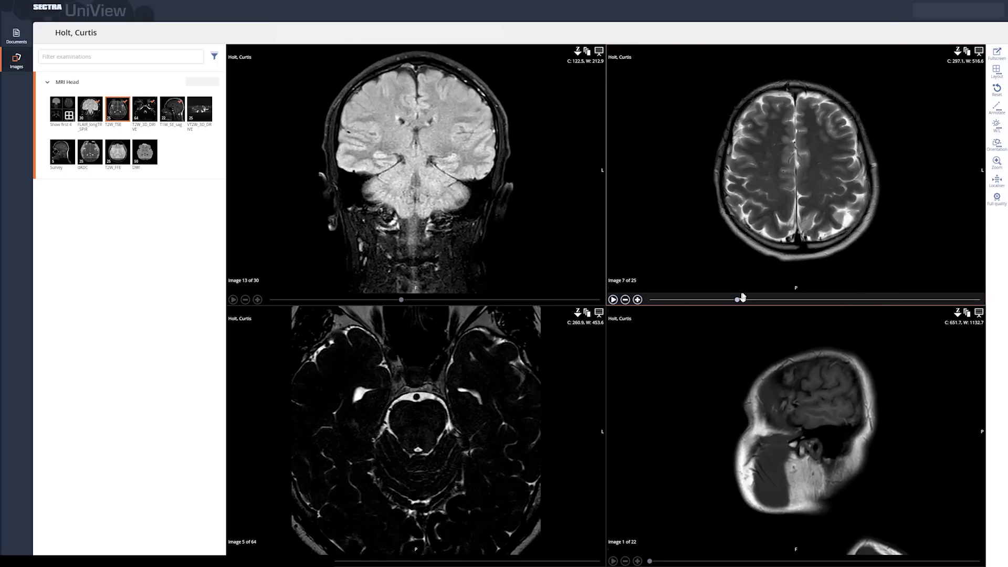
Step: Expand the scan viewer to full screen and scrub the T2W_TSE series down to the slice through the ventricles
click(993, 58)
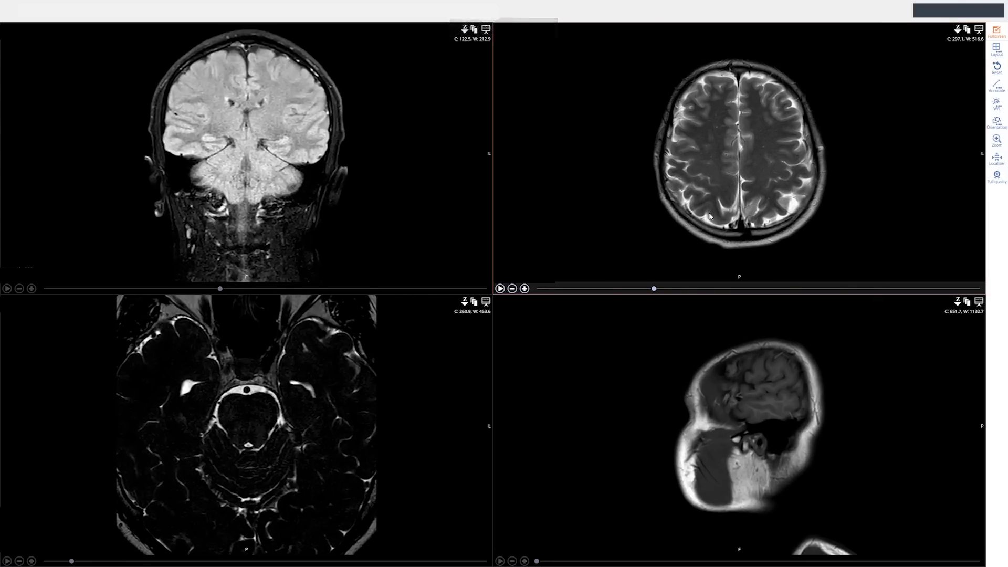
drag(653, 289, 736, 289)
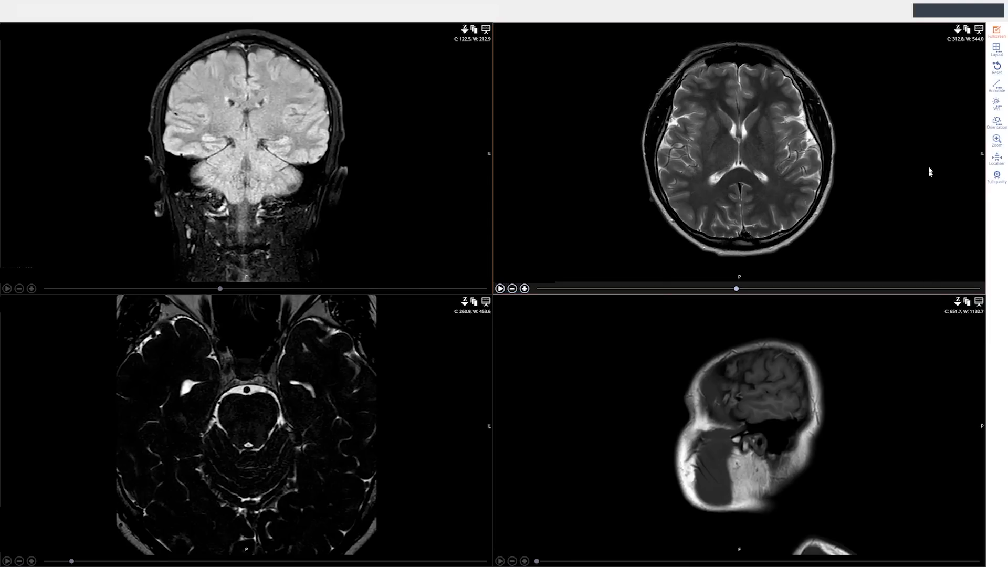
Step: Scrub the T2W_TSE series down to the lowest slice at the neck and back up to the upper brain
drag(735, 288, 751, 289)
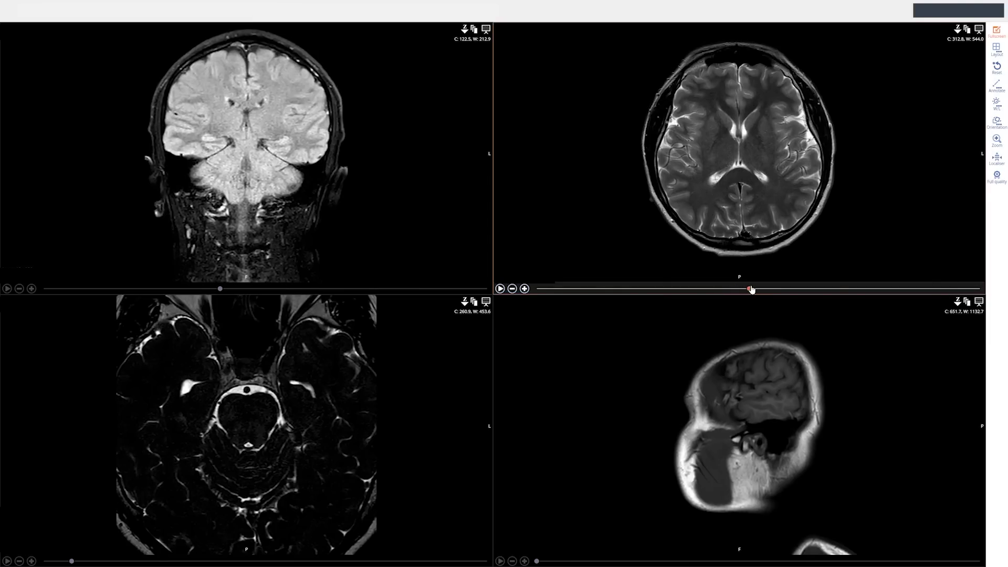
click(499, 288)
drag(684, 289, 964, 294)
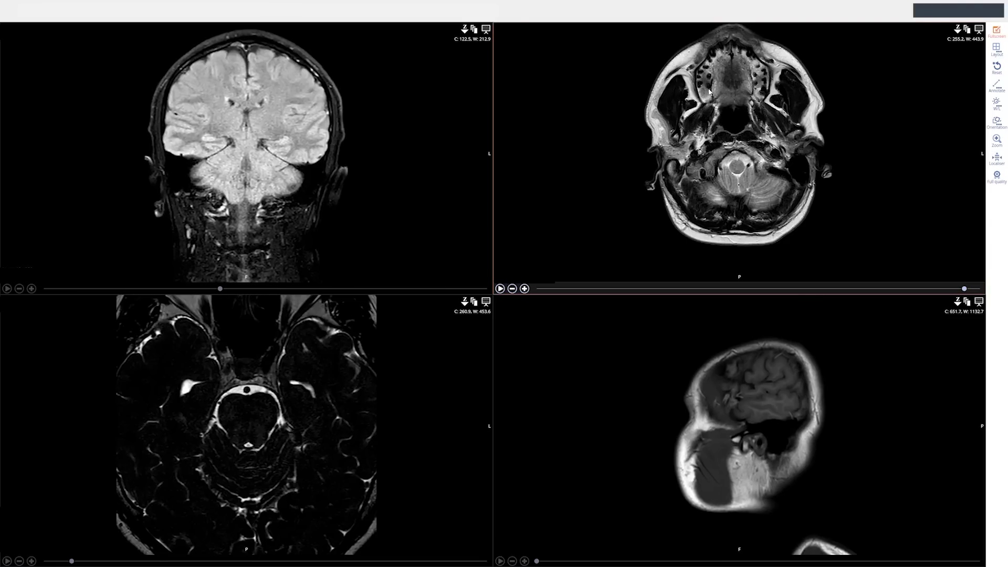
click(980, 289)
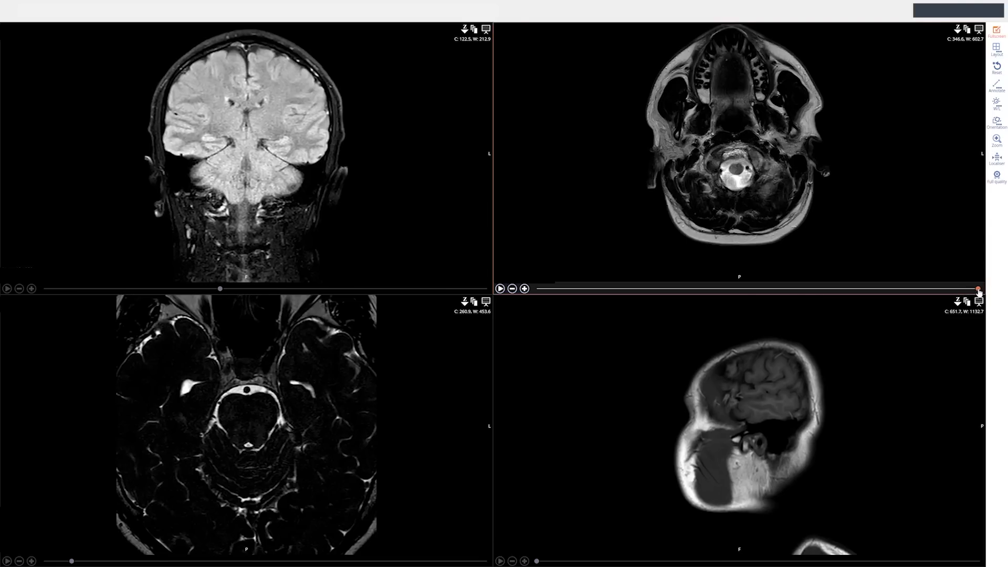
drag(976, 291, 956, 290)
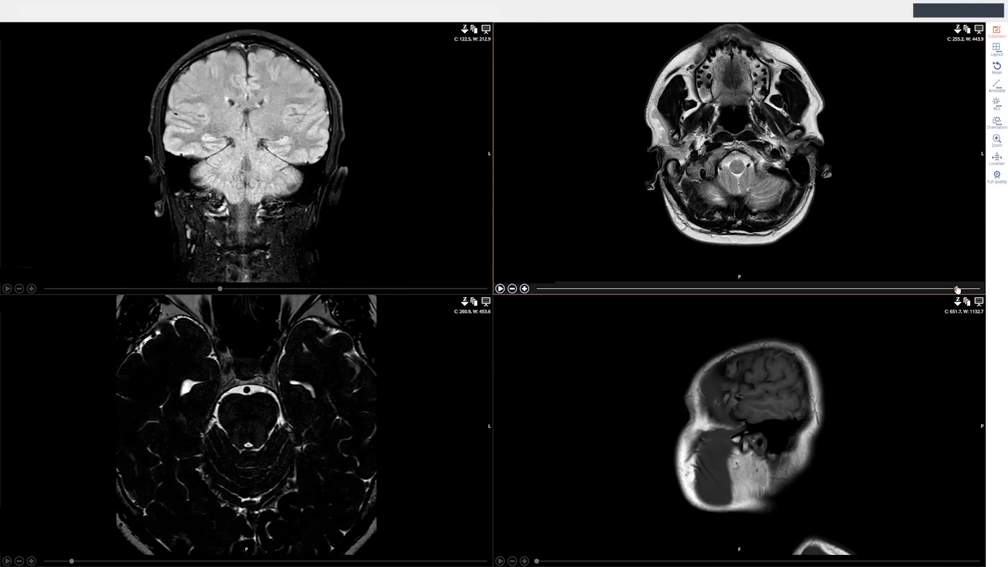
drag(957, 289, 630, 289)
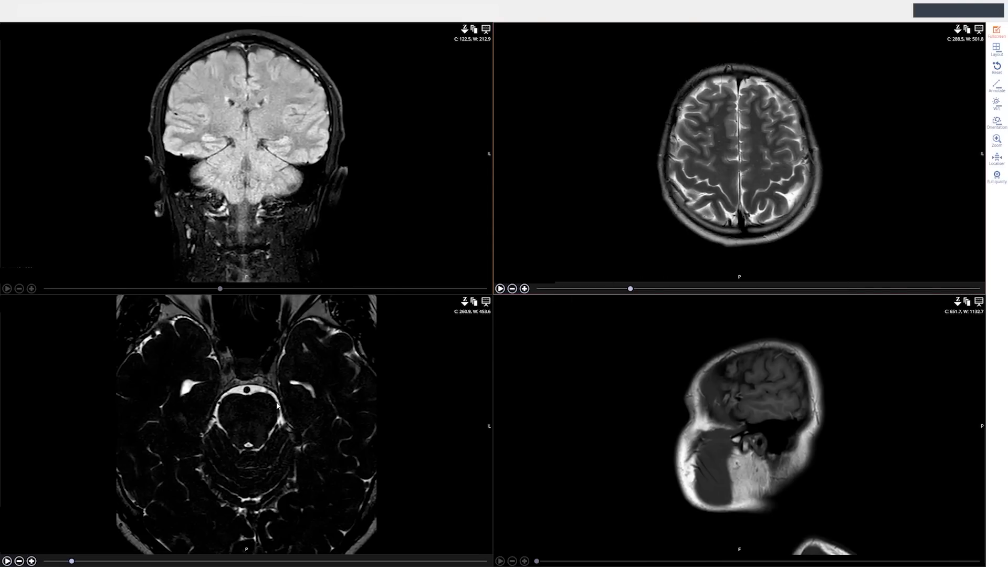
Step: Scrub the T2W_3D_DRIVE series through the inner-ear slices and back up near the start of the stack
drag(72, 560, 294, 561)
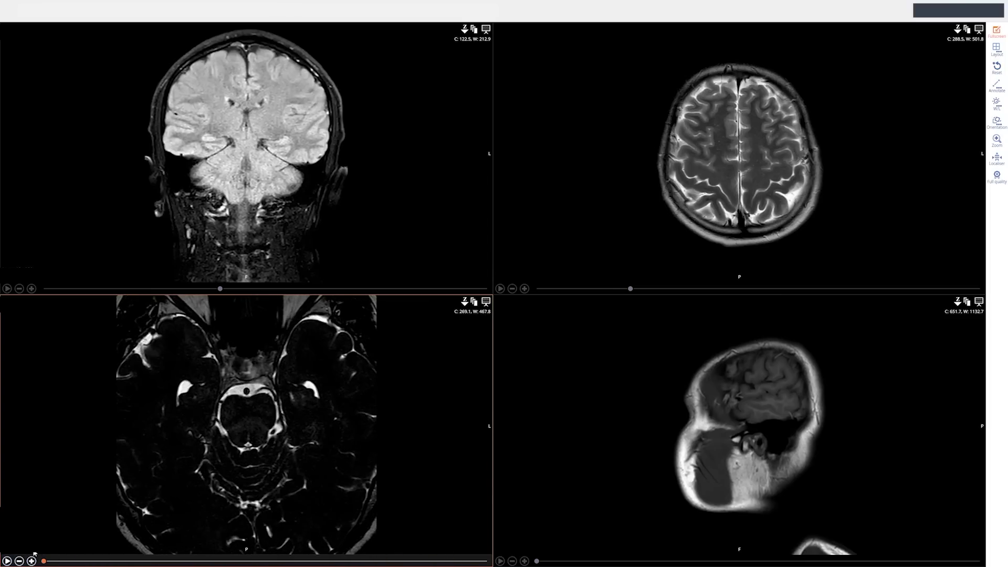
drag(34, 551, 60, 549)
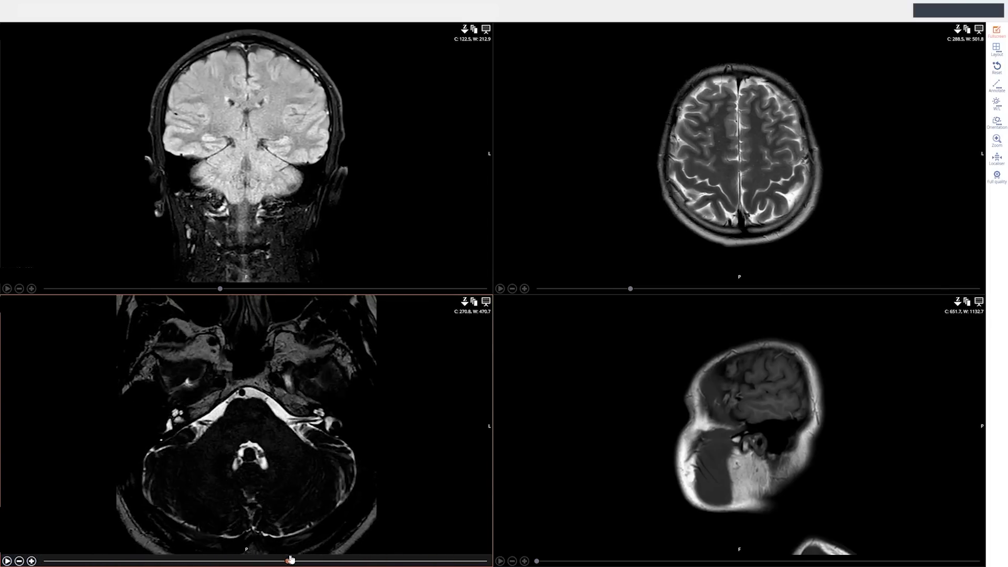
drag(336, 561, 214, 561)
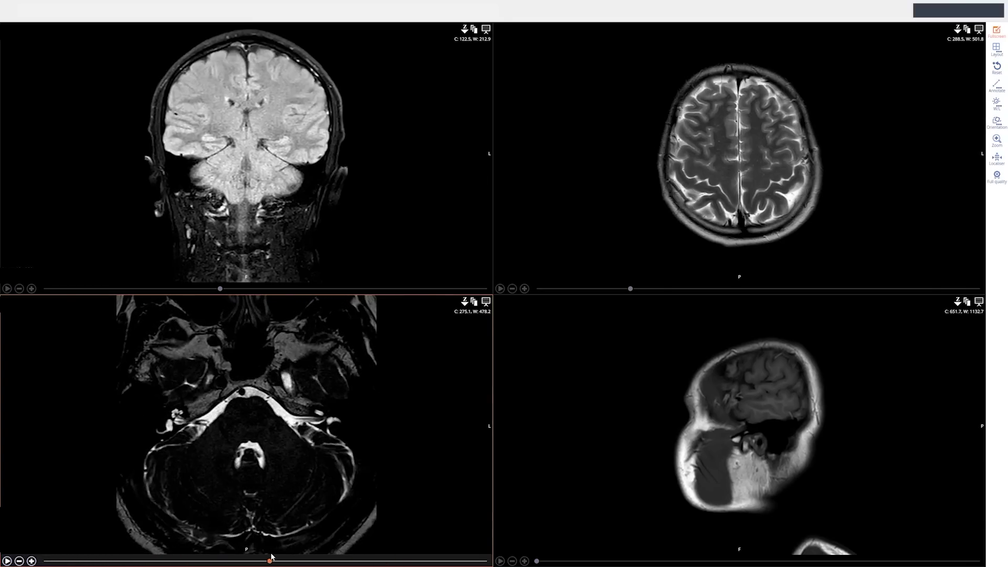
drag(270, 560, 70, 561)
Step: Scrub the sagittal T1W_SE_sag series from the side of the head through the midline to the opposite eye and back
drag(536, 561, 641, 561)
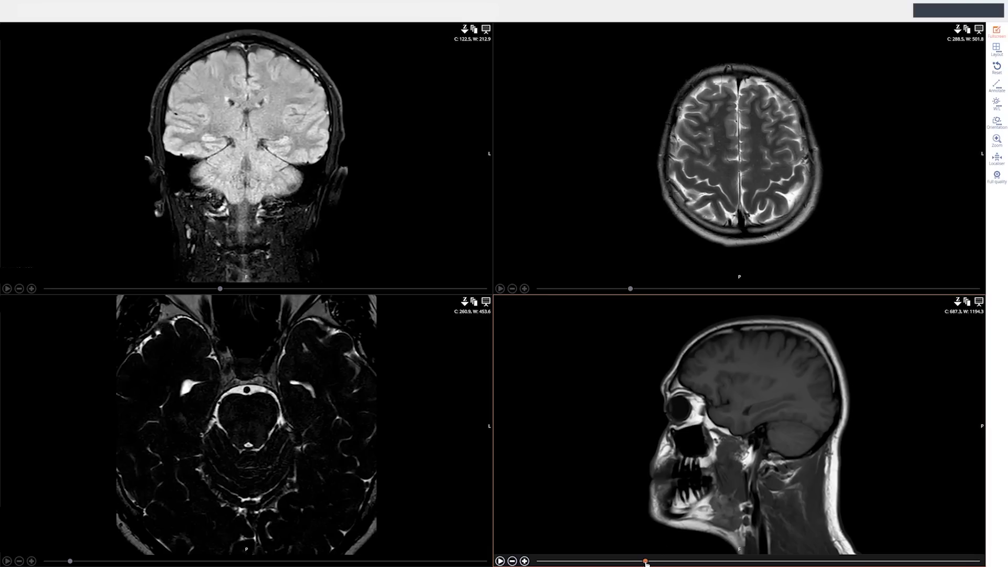
drag(643, 561, 756, 561)
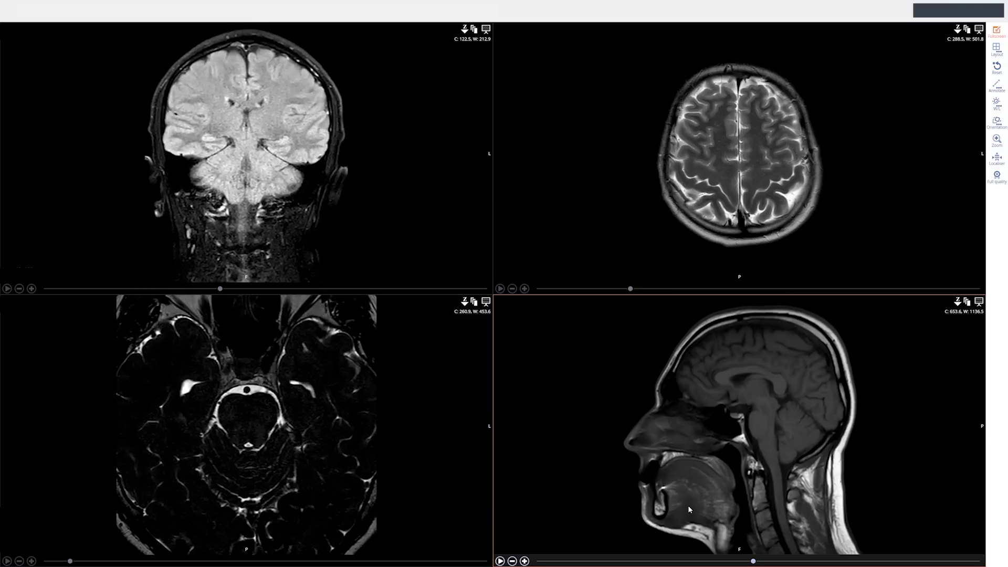
drag(754, 561, 822, 553)
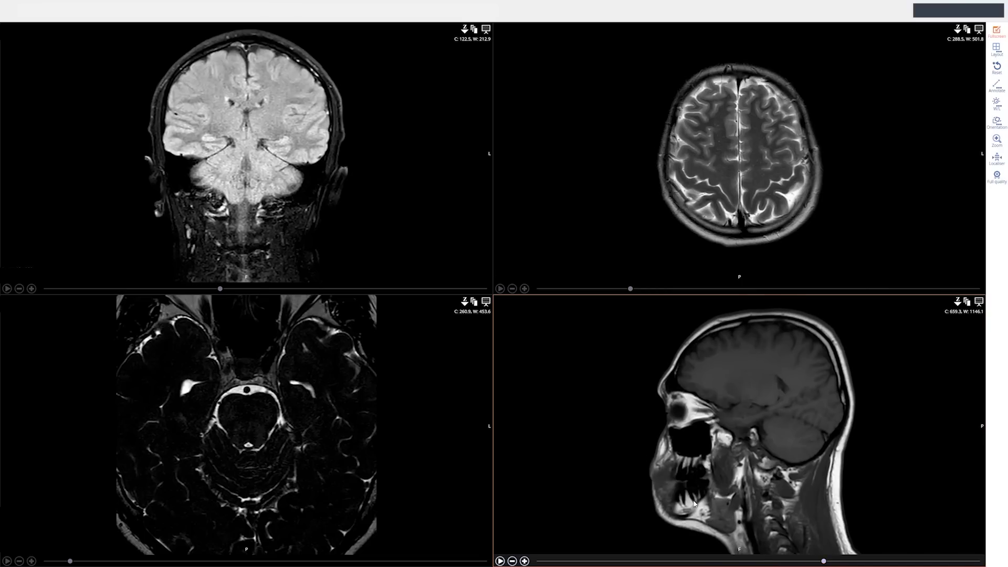
drag(824, 561, 686, 559)
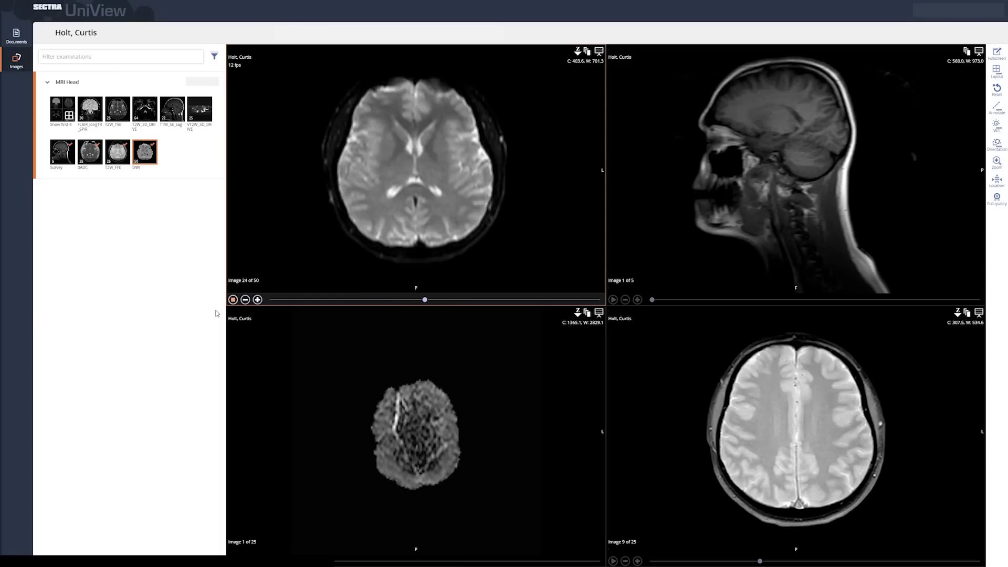
Step: Stop the DWI playback, load the coronal FLAIR series in its place, and scrub it to image 30 and back to image 27
click(232, 299)
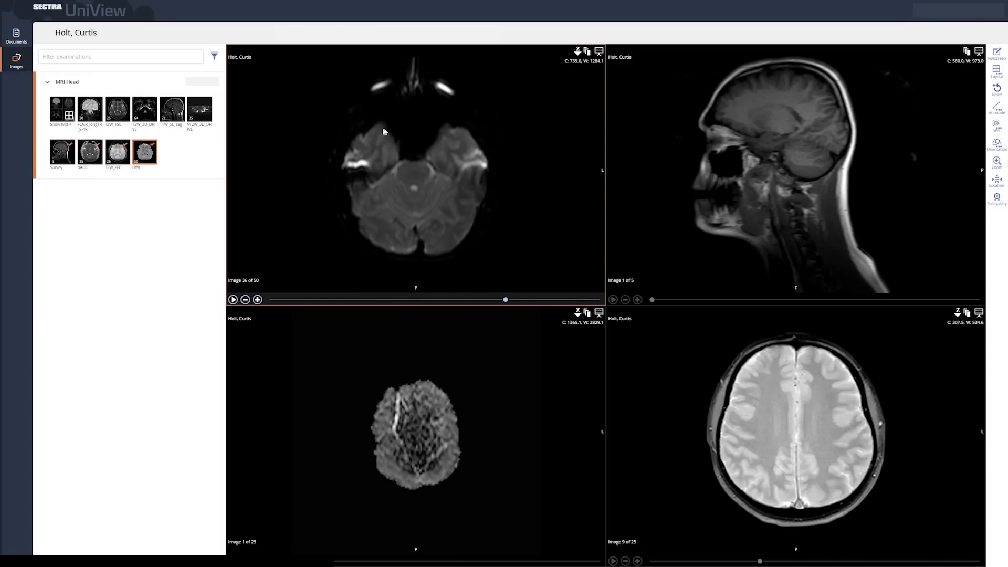
click(91, 109)
drag(271, 300, 598, 311)
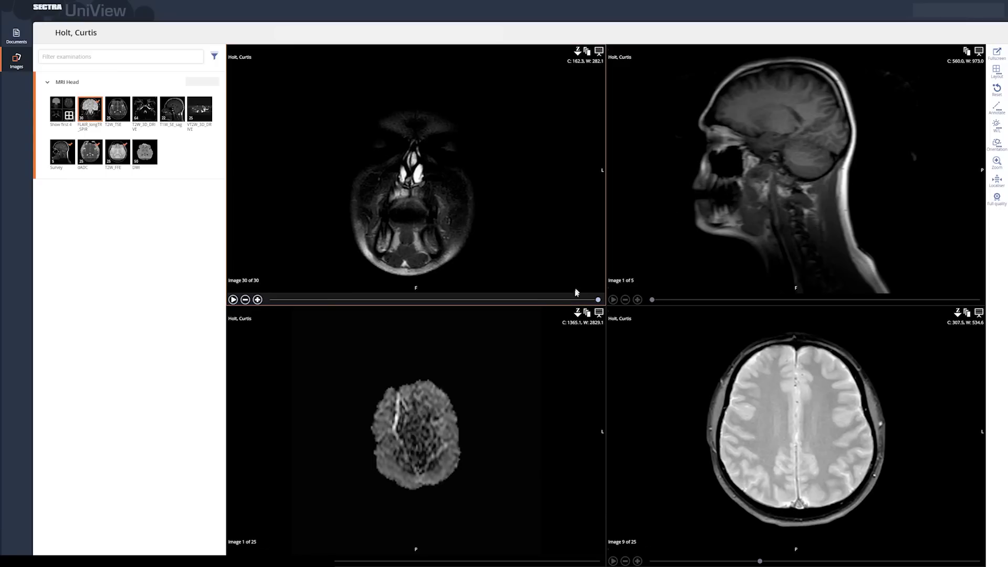
drag(596, 300, 598, 304)
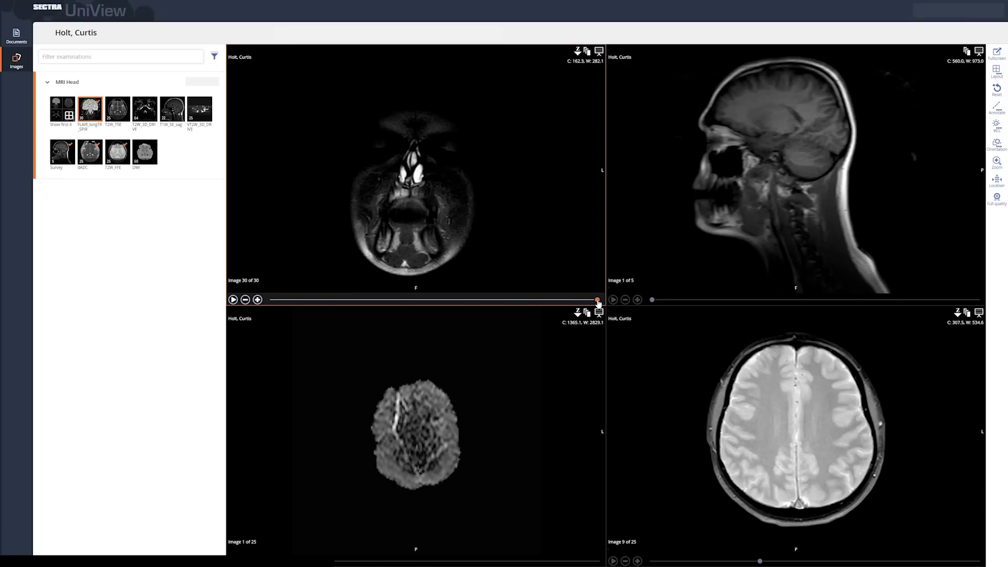
mouse_move(594, 303)
mouse_down()
mouse_move(572, 304)
mouse_move(598, 303)
mouse_up()
drag(598, 301, 566, 300)
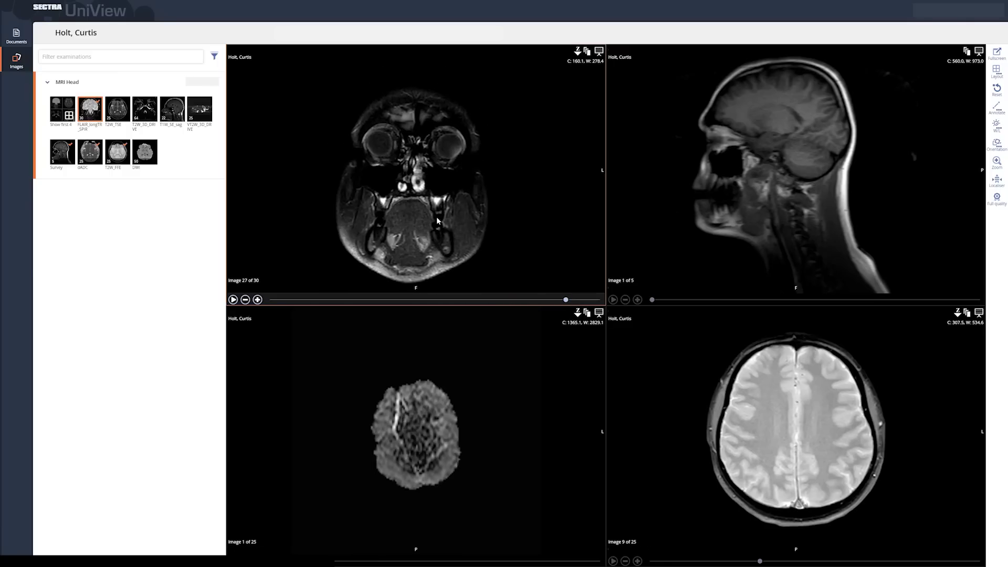
Step: Expand the viewer to full screen, scrub the sagittal Survey series through the midline slice, and leave full screen
click(994, 52)
mouse_move(441, 288)
mouse_down()
mouse_move(416, 288)
mouse_move(457, 287)
mouse_move(341, 289)
mouse_move(467, 289)
mouse_move(438, 289)
mouse_up()
drag(540, 289, 694, 290)
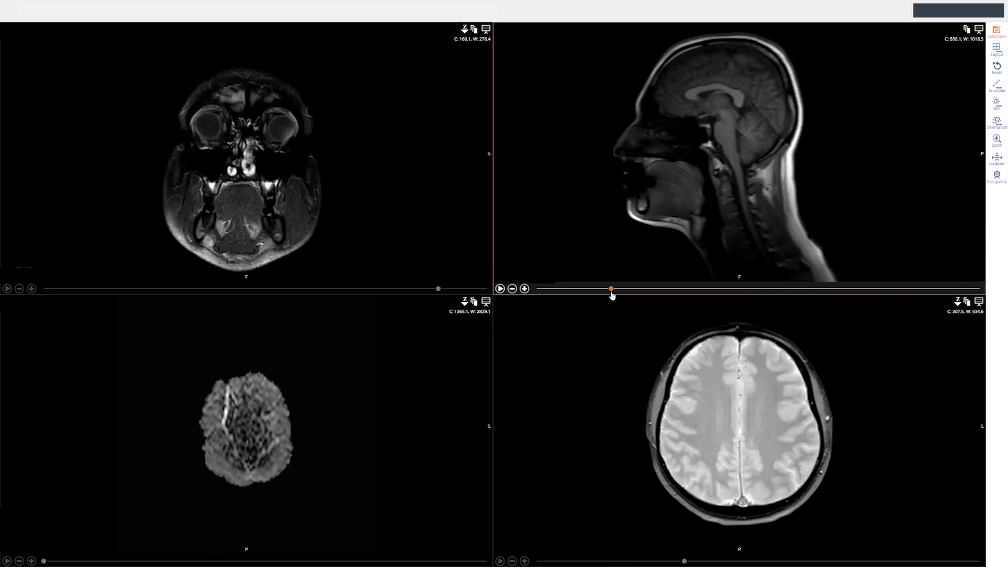
drag(613, 296, 595, 290)
click(995, 34)
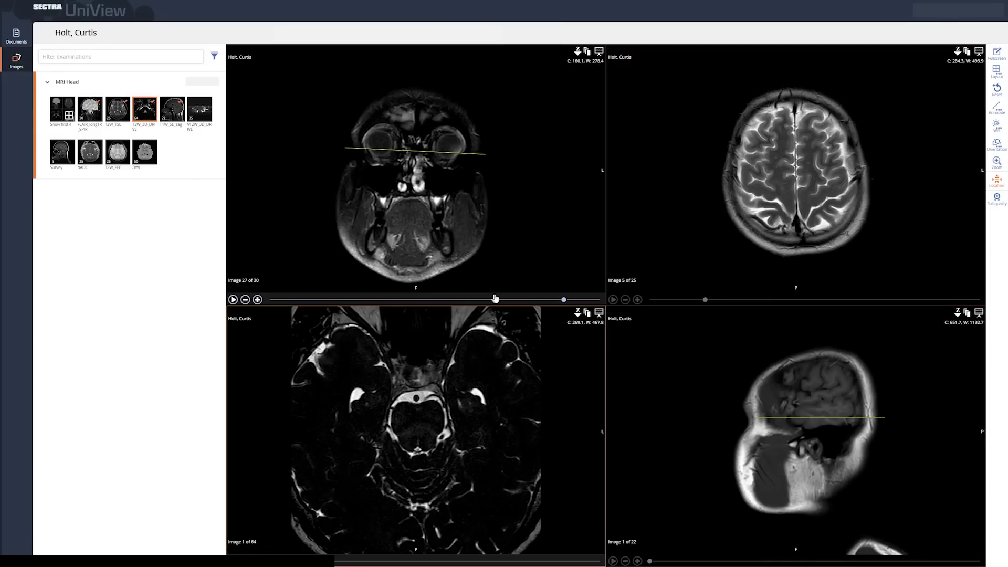
Step: Scrub the coronal FLAIR series to images 15, 16 and 24 to follow its location lines in the other views
drag(495, 300, 429, 337)
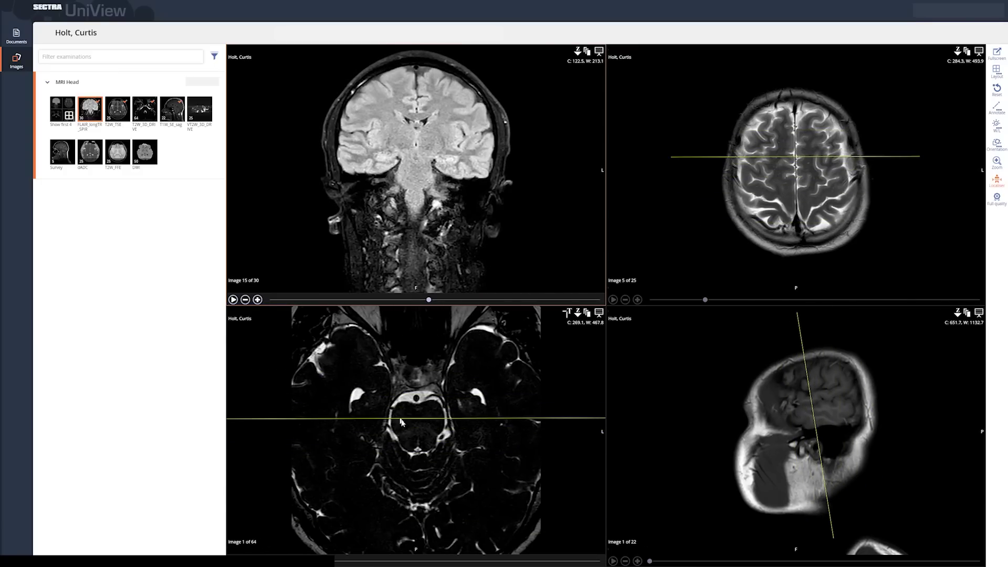
drag(429, 300, 405, 441)
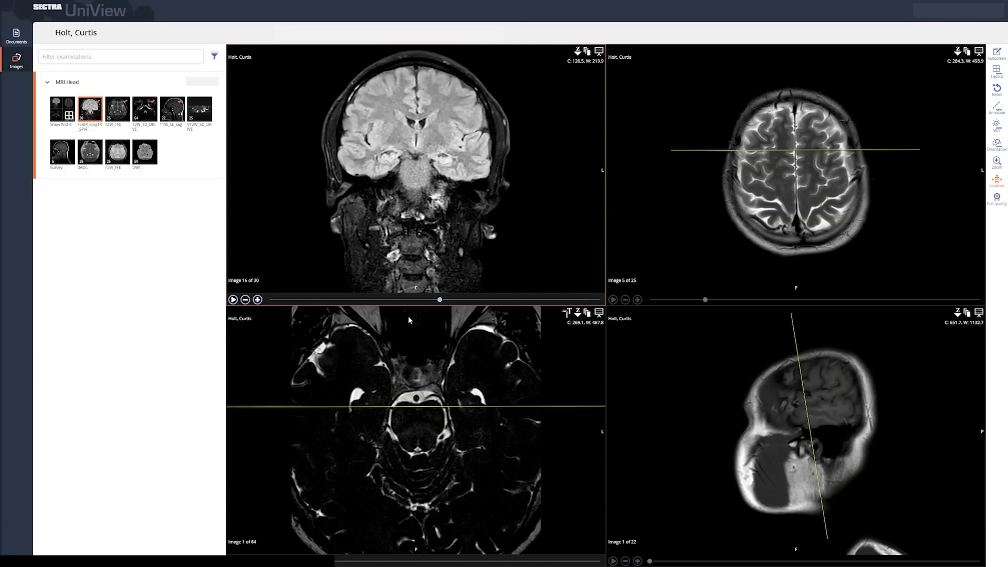
drag(439, 300, 534, 320)
Step: Step through the sagittal T1W_SE_sag series from image 3 to image 10 and beyond, following its location lines
drag(650, 561, 708, 547)
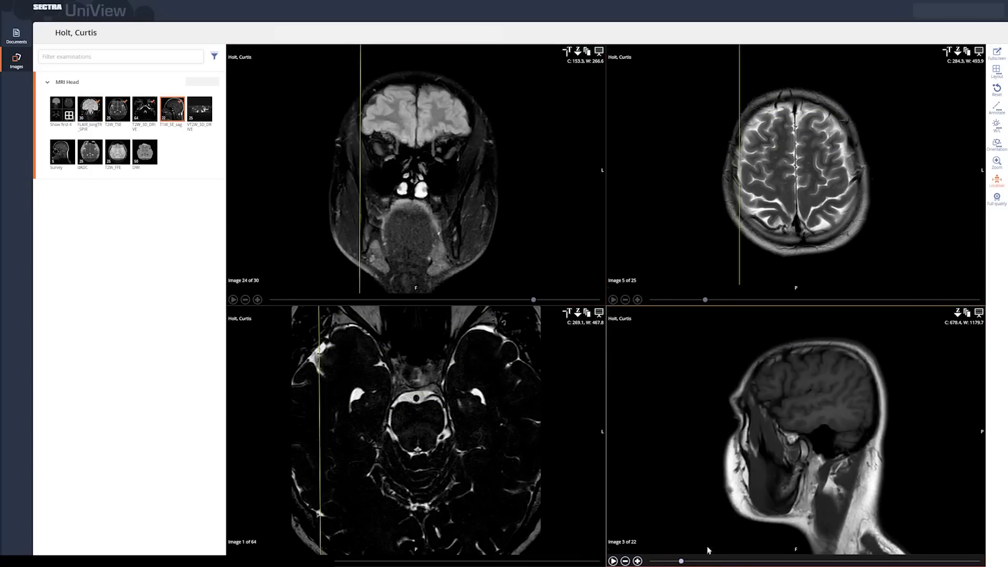
scroll(729, 496, down, 3)
scroll(729, 493, up, 4)
scroll(726, 492, down, 9)
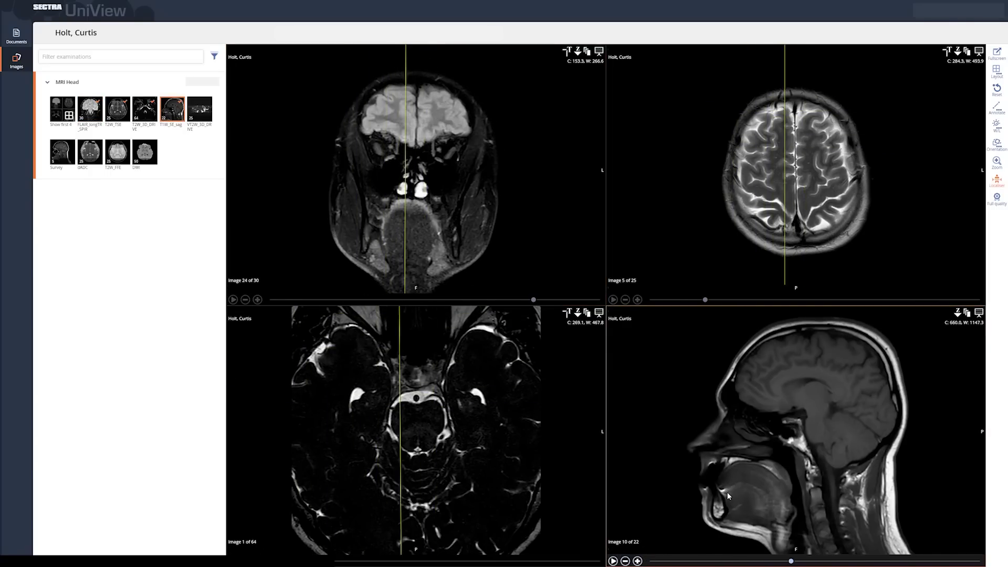
scroll(727, 492, down, 5)
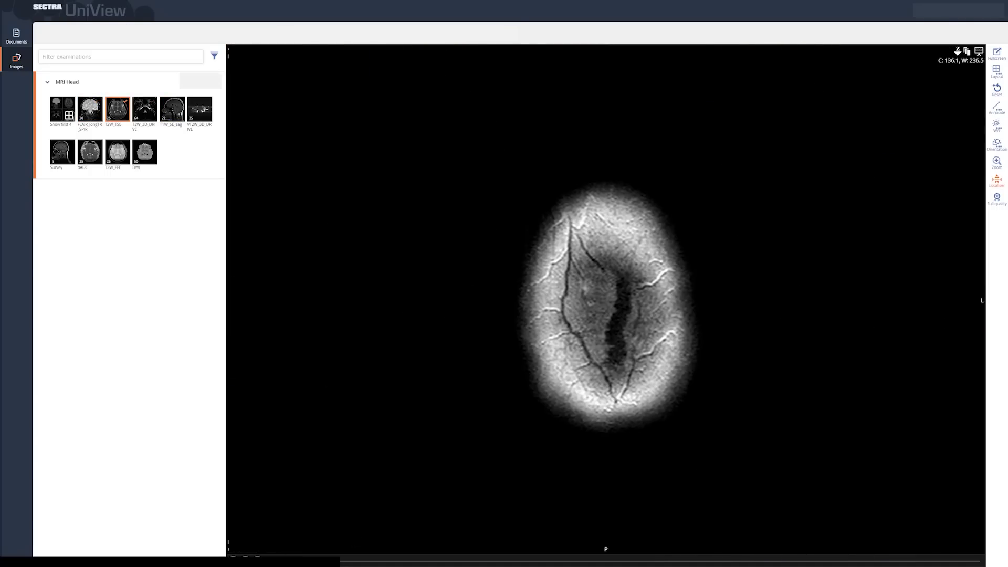
Step: Scrub the enlarged T2W_TSE series down to the eye-level slice and back up to the ventricles
drag(661, 560, 785, 562)
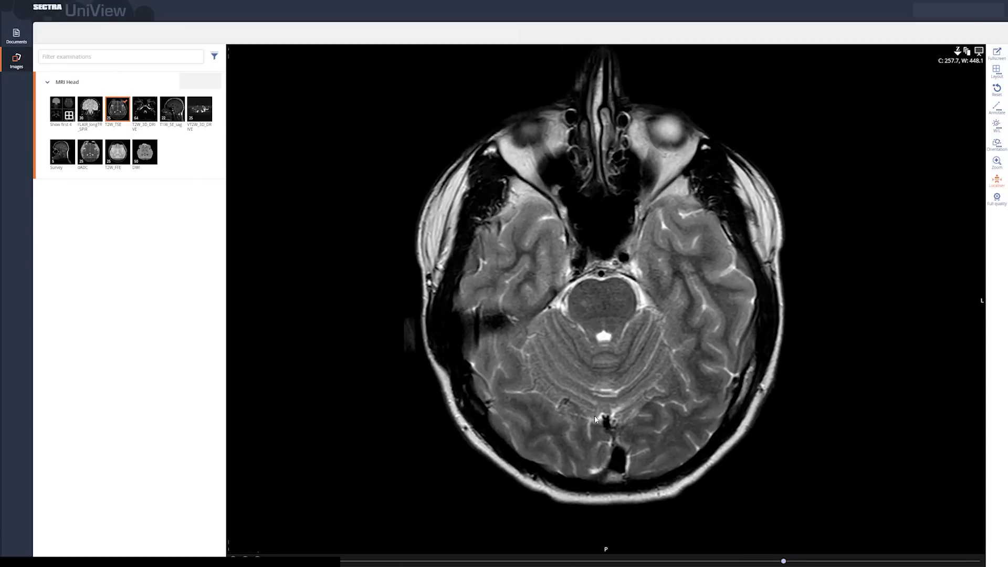
drag(783, 561, 583, 561)
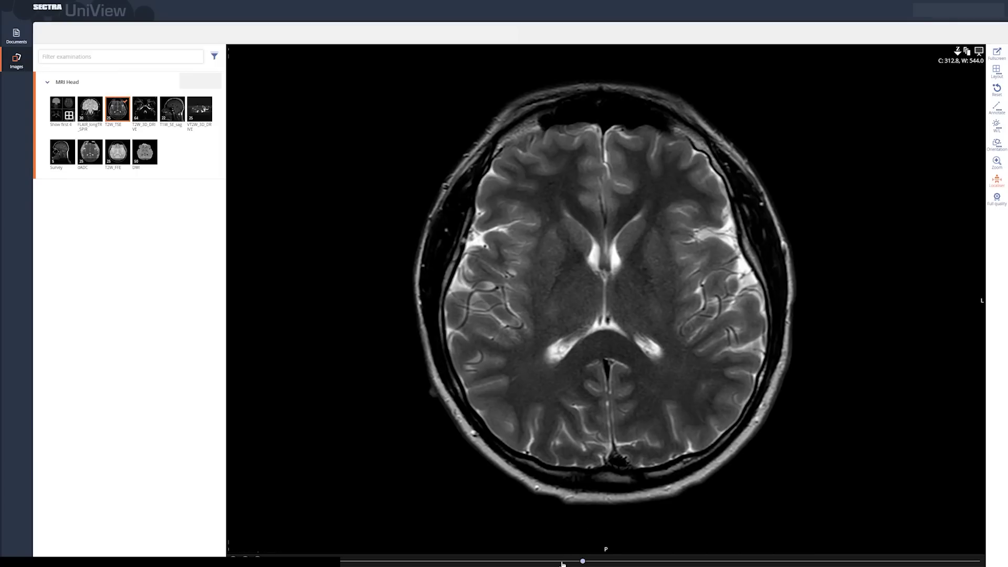
drag(561, 563, 552, 544)
Step: Open the T2W_3D_DRIVE series in the single view and step back and forth through the slices showing the cochlea and semicircular canals
click(140, 105)
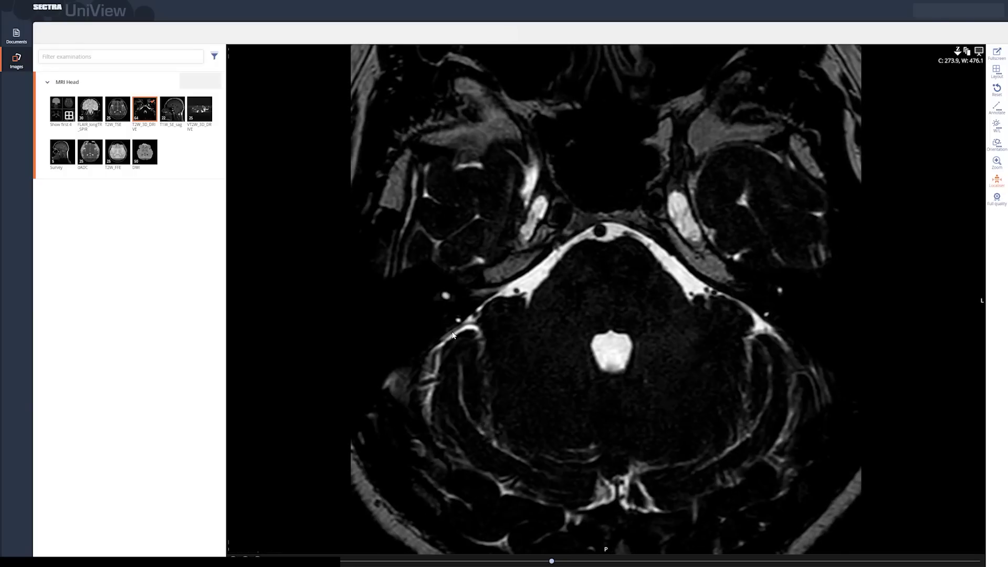
scroll(464, 333, down, 5)
scroll(464, 333, down, 4)
scroll(444, 332, up, 7)
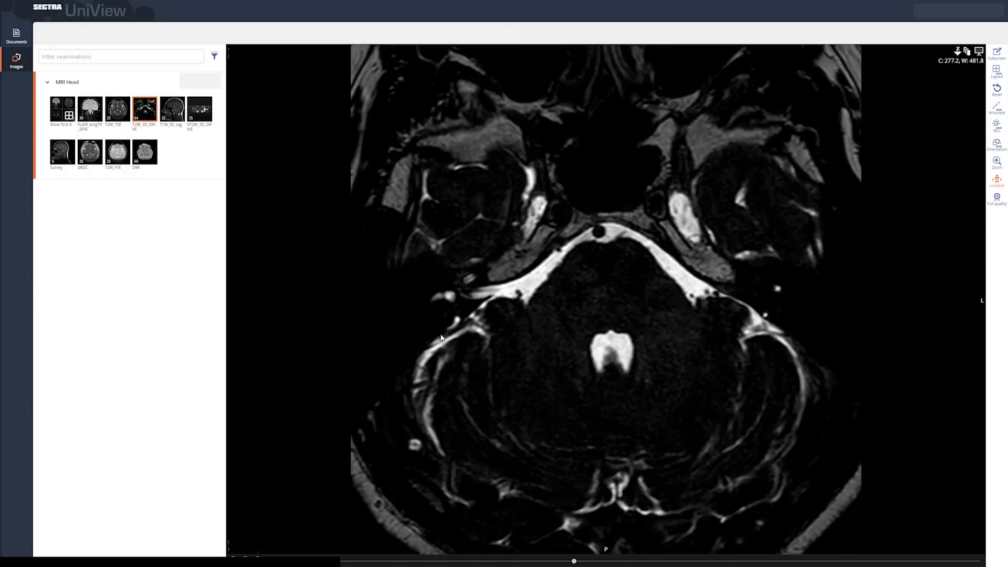
scroll(440, 333, down, 2)
scroll(454, 333, up, 5)
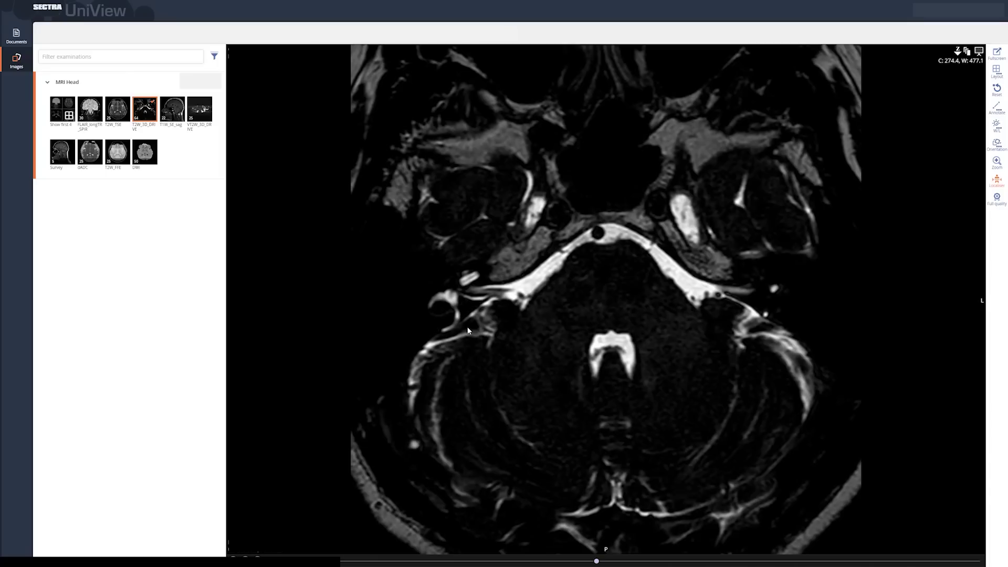
scroll(460, 322, down, 14)
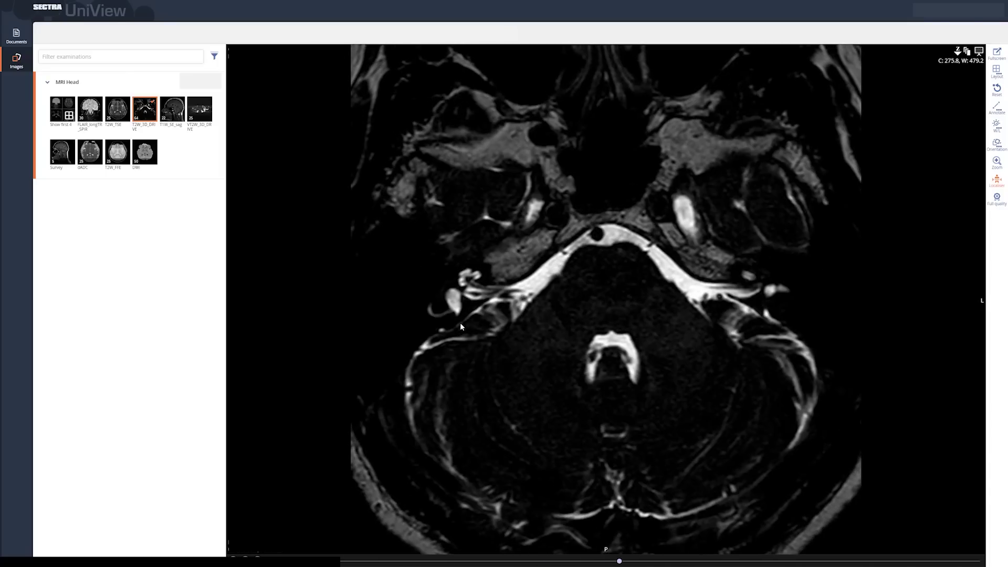
scroll(443, 326, up, 10)
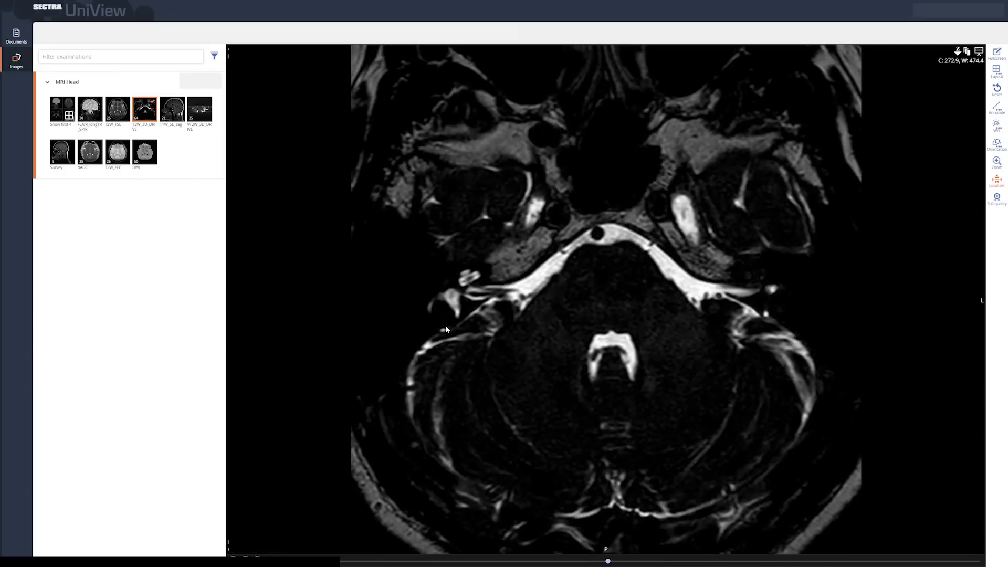
scroll(455, 333, down, 1)
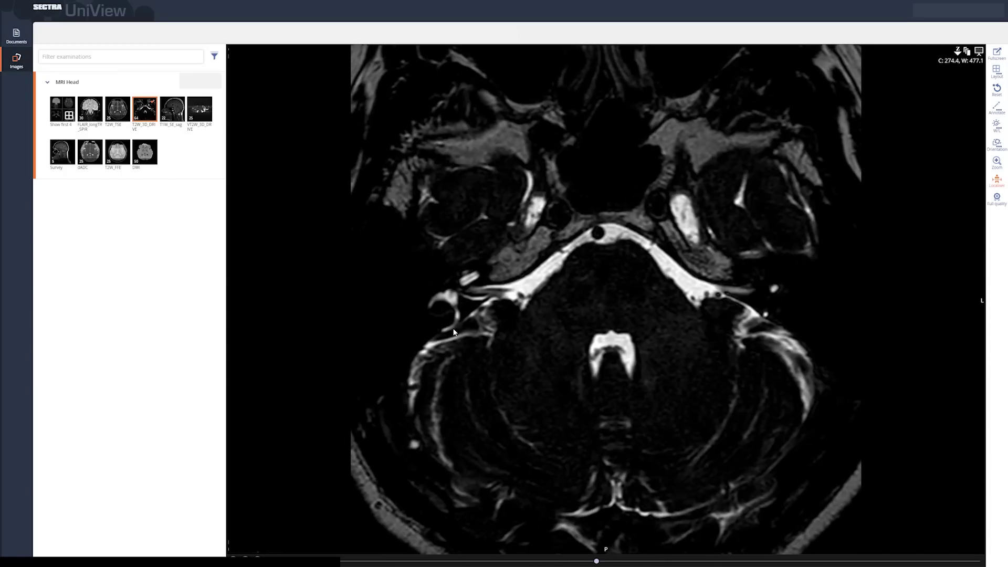
scroll(452, 335, up, 4)
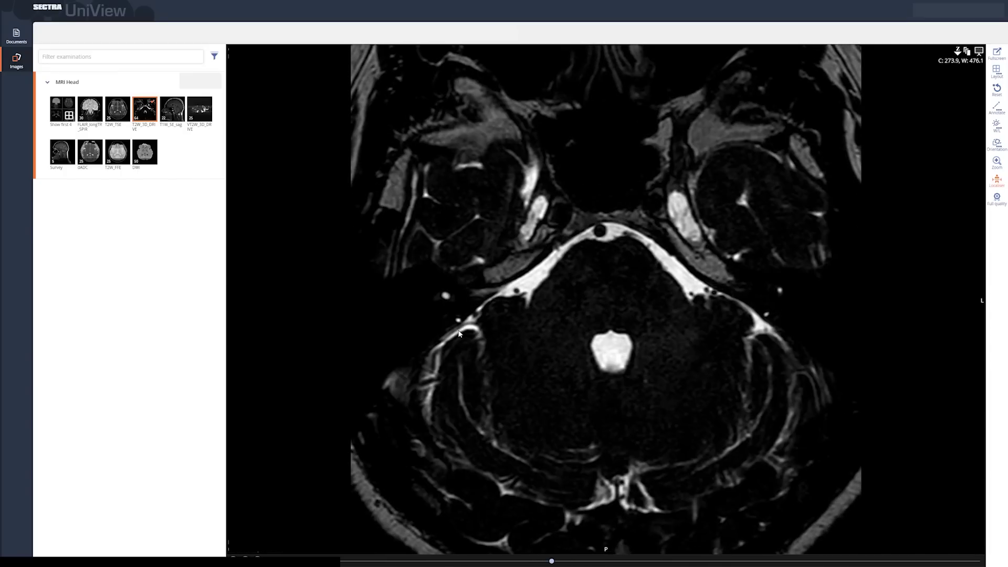
scroll(467, 323, down, 4)
scroll(546, 348, up, 10)
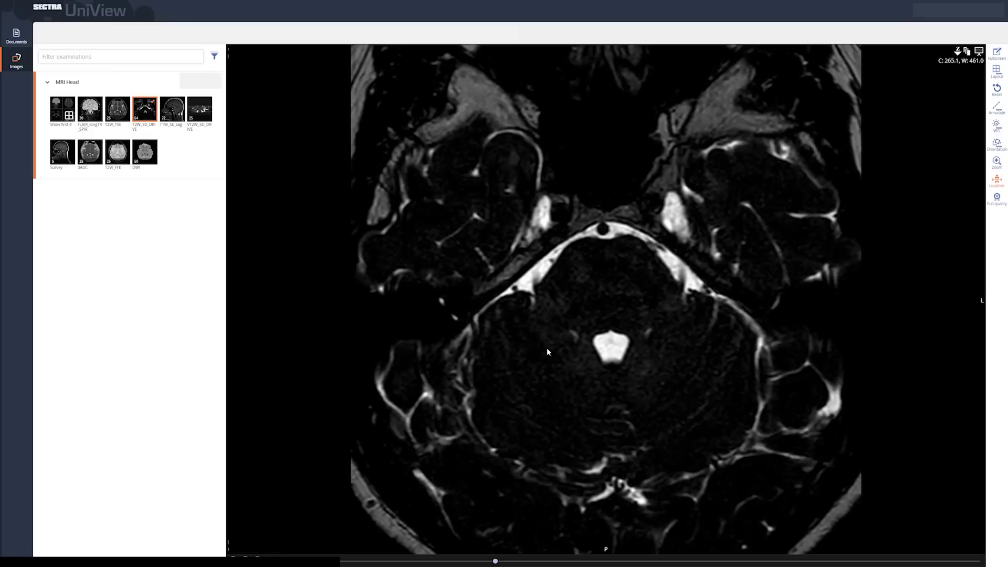
scroll(546, 347, down, 4)
Step: Open the T1W_SE_sag series in the single view and step back and forth through its sagittal slices from ear to midline
click(179, 109)
scroll(657, 351, down, 10)
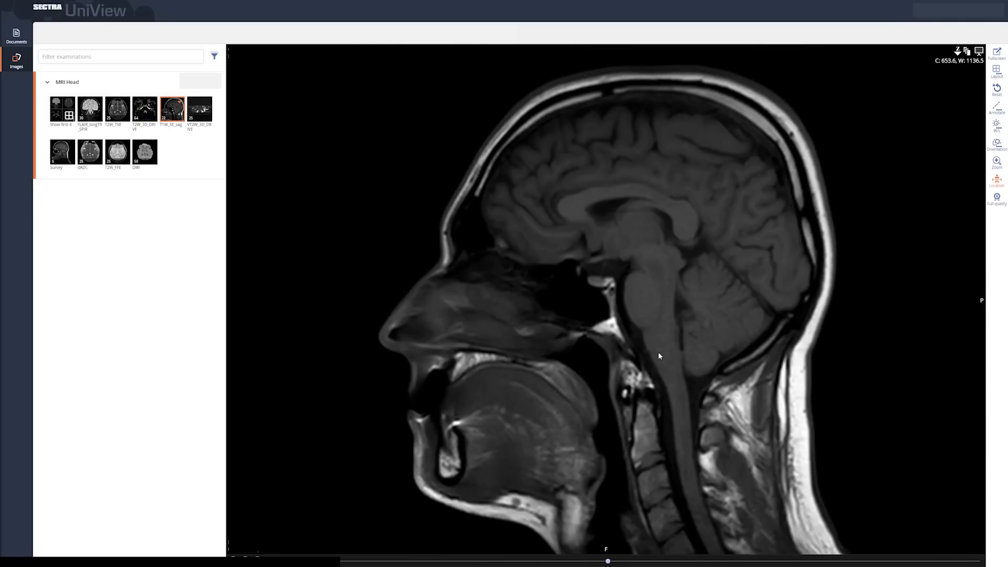
scroll(657, 351, up, 6)
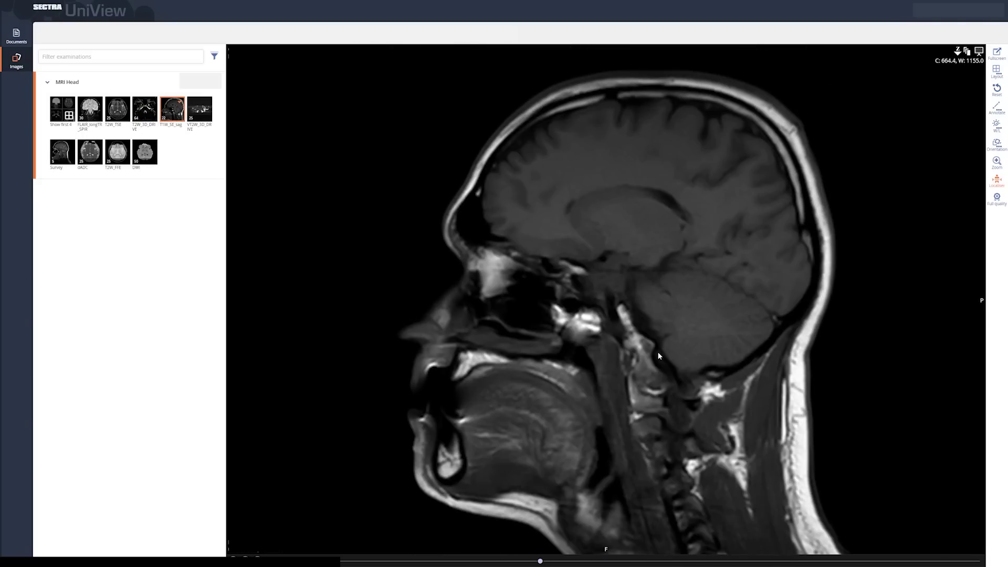
scroll(657, 352, up, 1)
scroll(657, 351, down, 5)
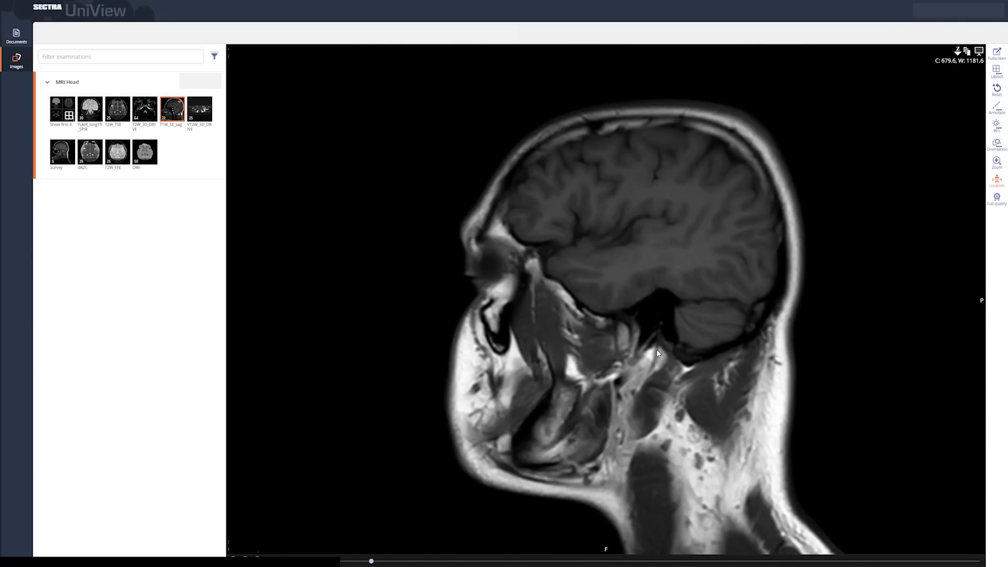
scroll(656, 348, up, 5)
scroll(636, 351, down, 11)
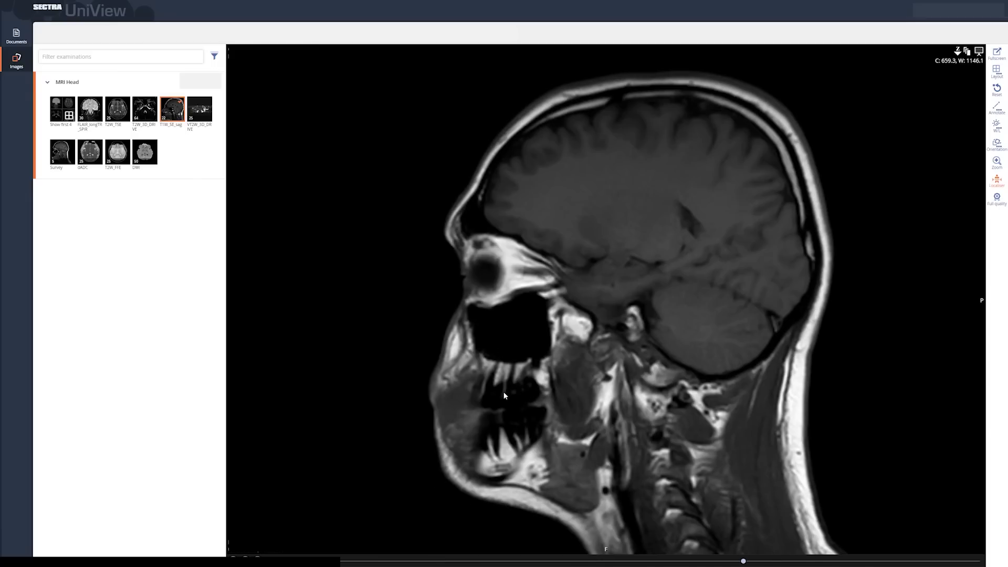
scroll(511, 386, up, 4)
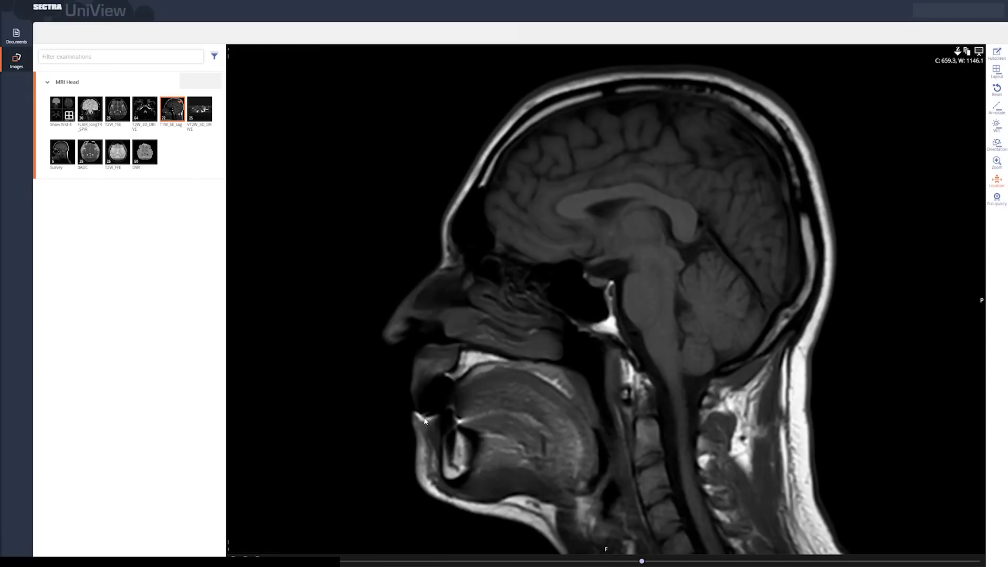
scroll(489, 483, down, 9)
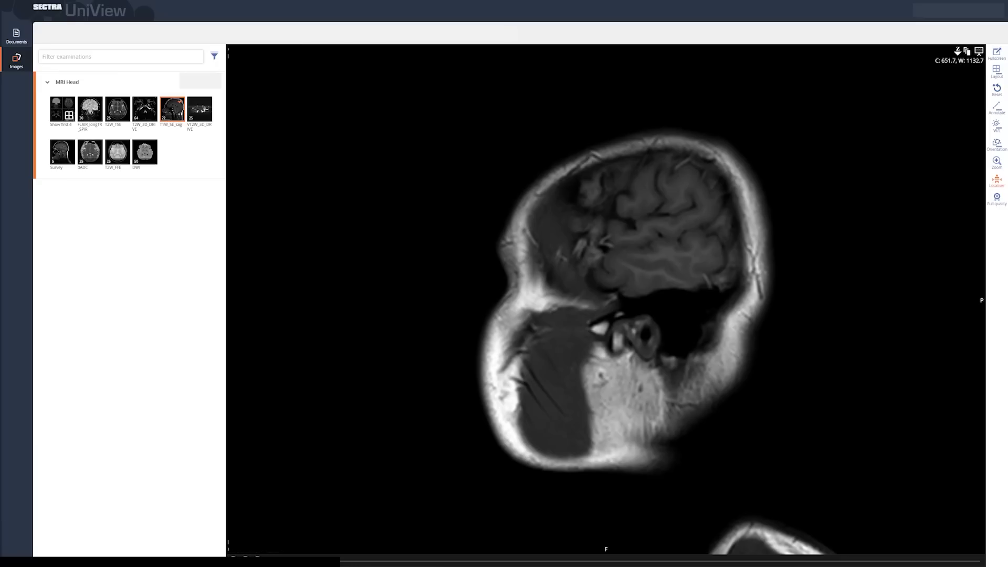
Step: Browse the slices of the sagittal T1W and the VT2W_3D_DRIVE series of the MRI Head examination
drag(411, 557, 775, 555)
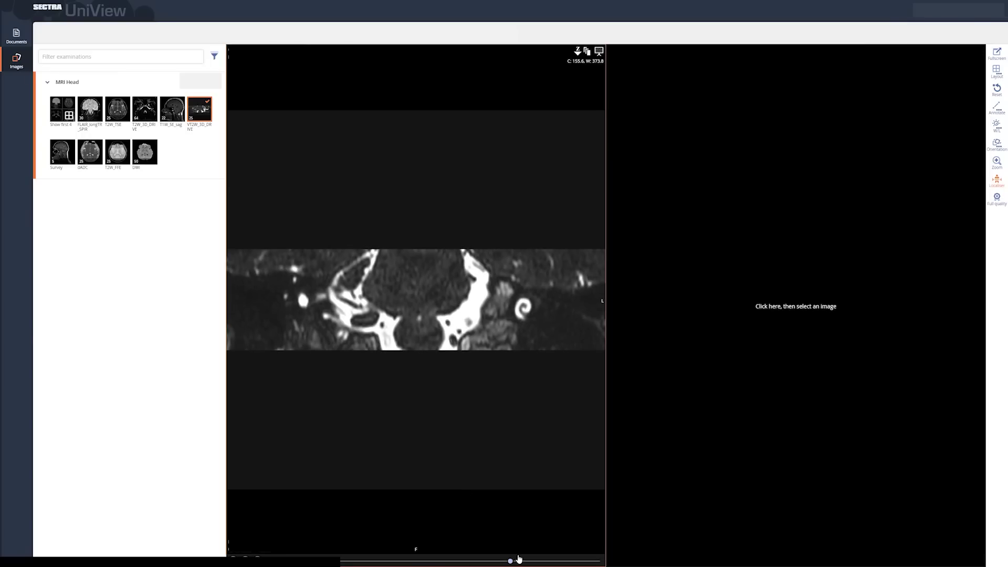
drag(507, 559, 461, 561)
Step: Load the T2W_TSE series into the empty viewport beside VT2W_3D_DRIVE and scroll through its slices
click(699, 424)
click(119, 115)
drag(651, 560, 911, 562)
click(556, 561)
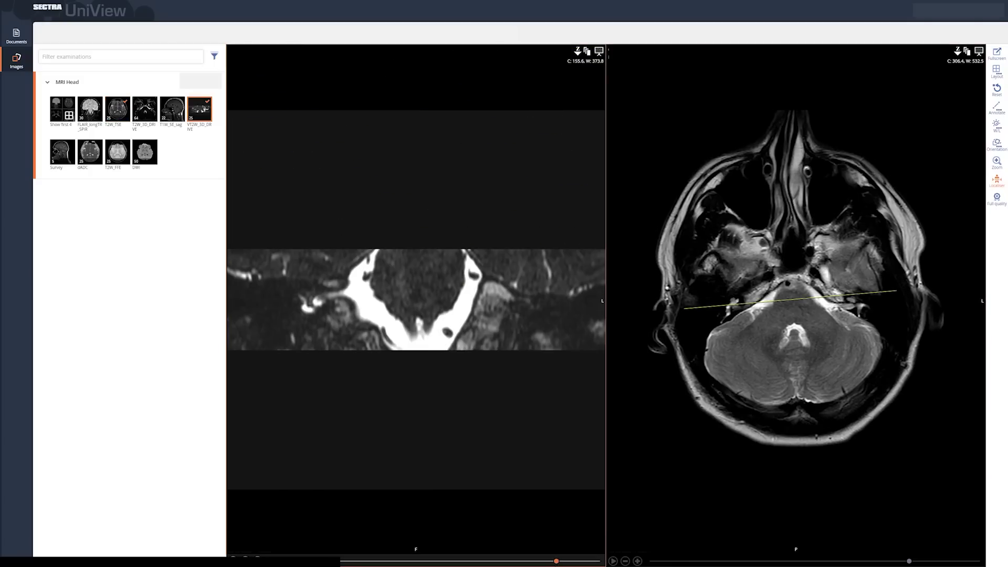
drag(784, 563, 649, 564)
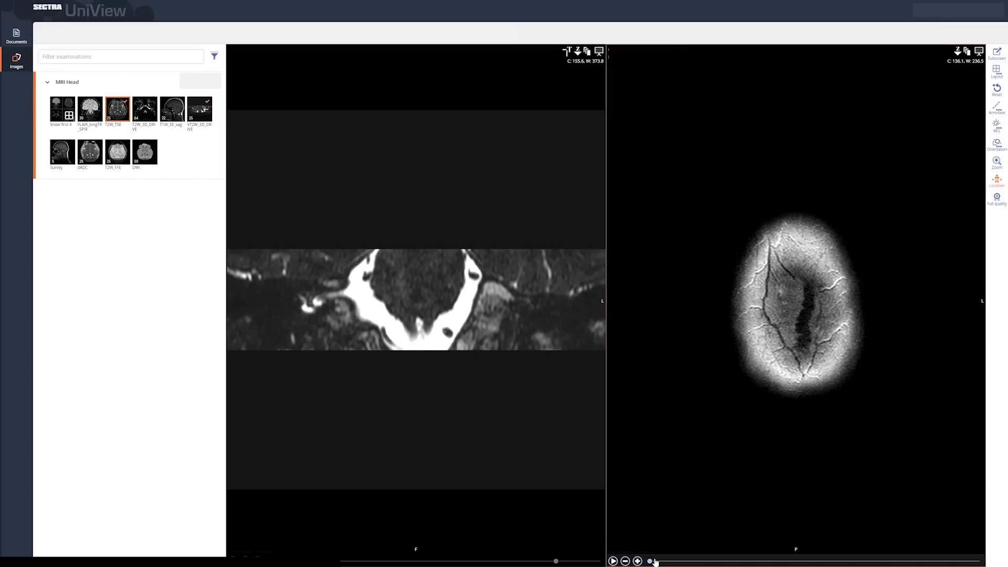
drag(652, 561, 682, 563)
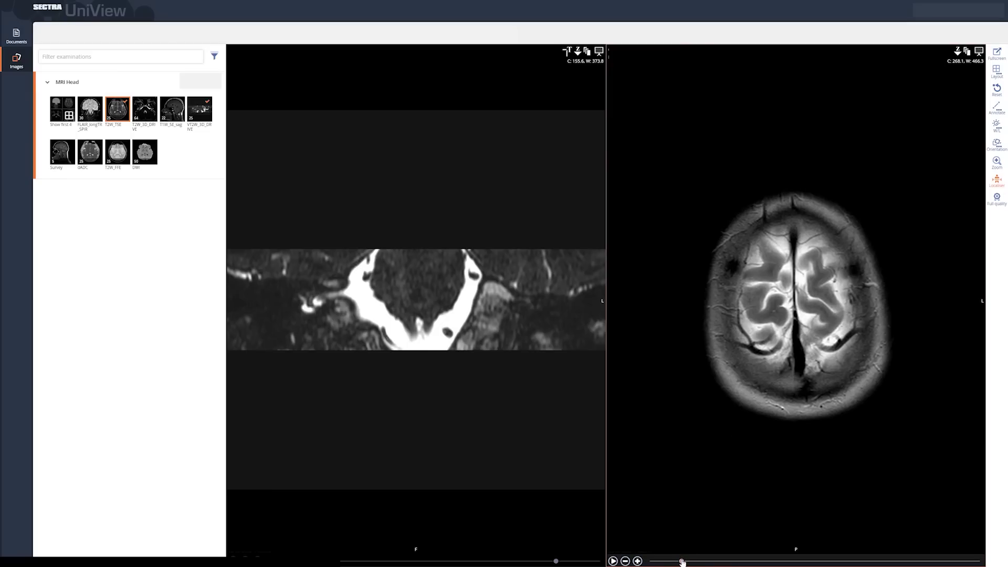
drag(682, 562, 887, 562)
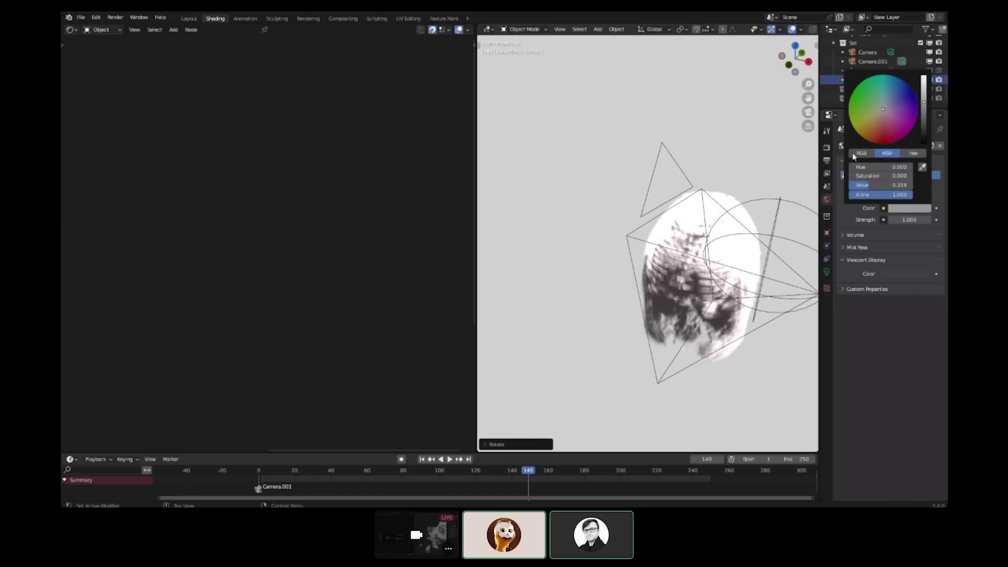
Step: Switch to Blender, hide the Camera object in front of the head volume and select the spherical empty
middle_drag(648, 244, 759, 276)
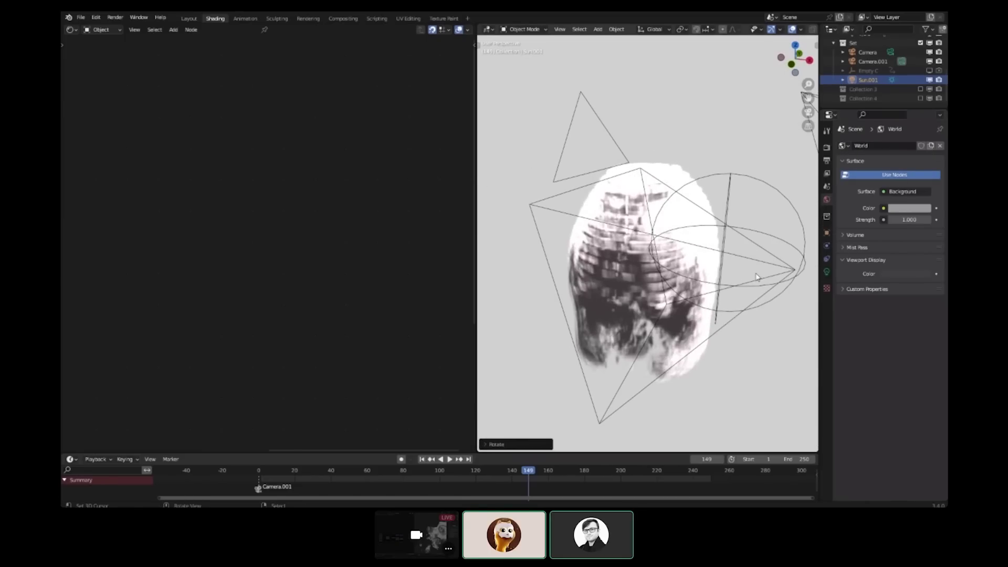
click(754, 269)
click(765, 264)
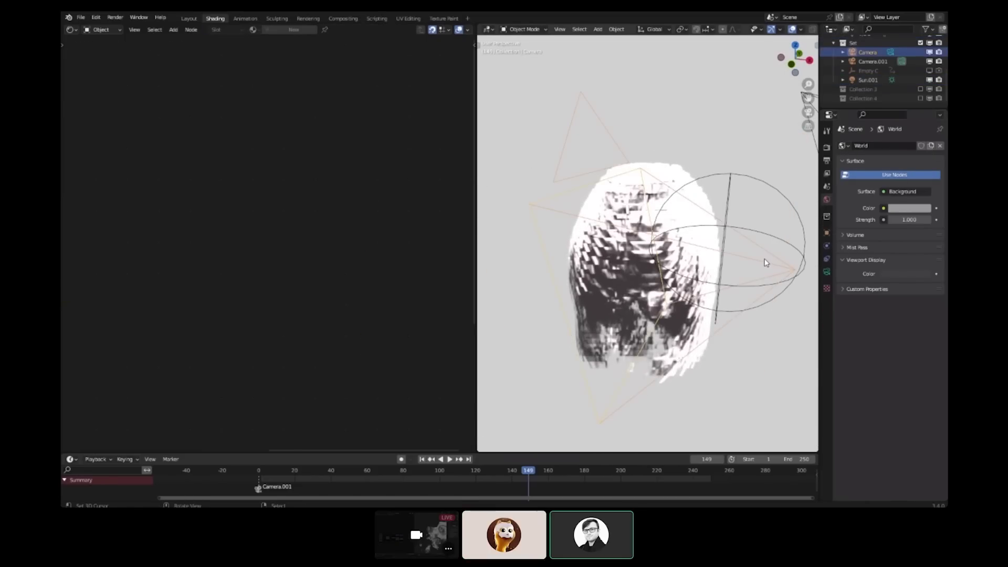
click(726, 286)
click(725, 288)
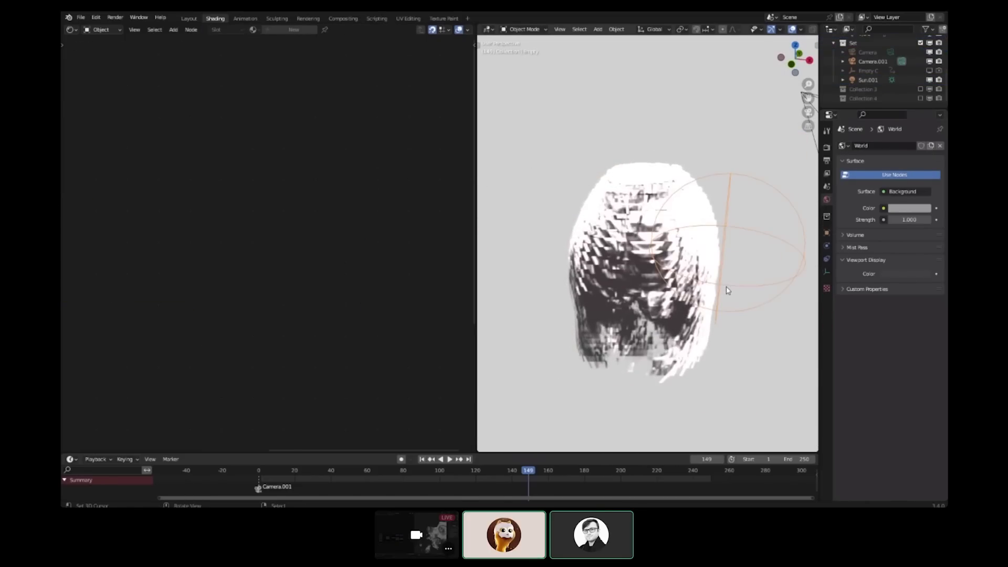
Step: Insert a duplicate Multiply node before the volume's Density and feed its second value from the Greater Than mask, moving the mask frame closer
click(724, 287)
scroll(279, 242, up, 2)
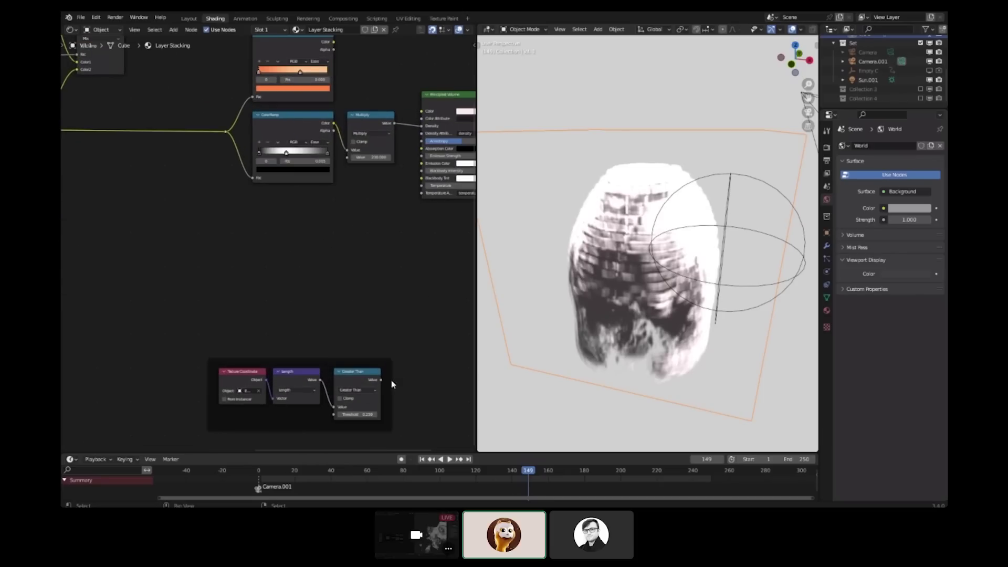
click(282, 214)
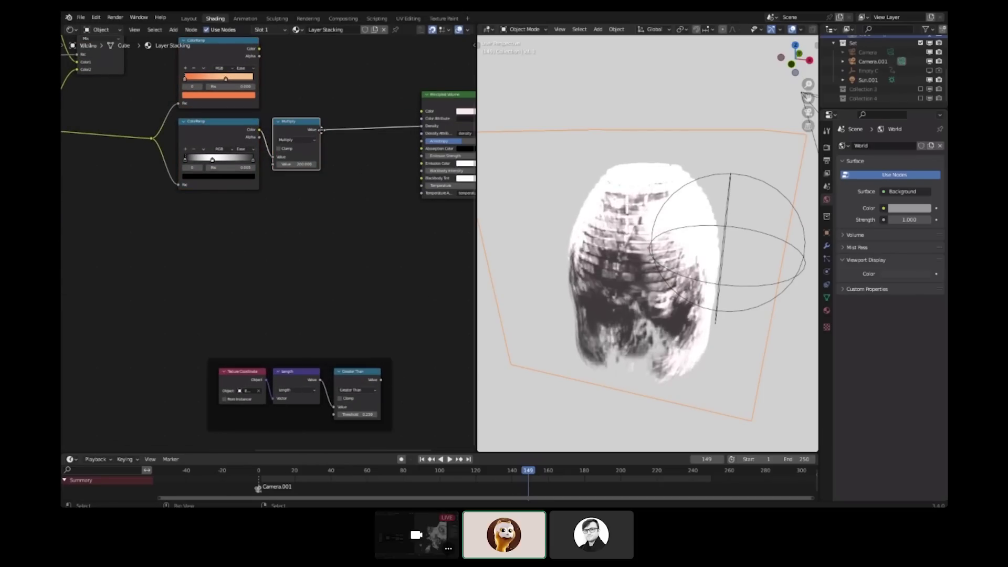
key(shift+d)
click(395, 130)
drag(382, 385, 347, 165)
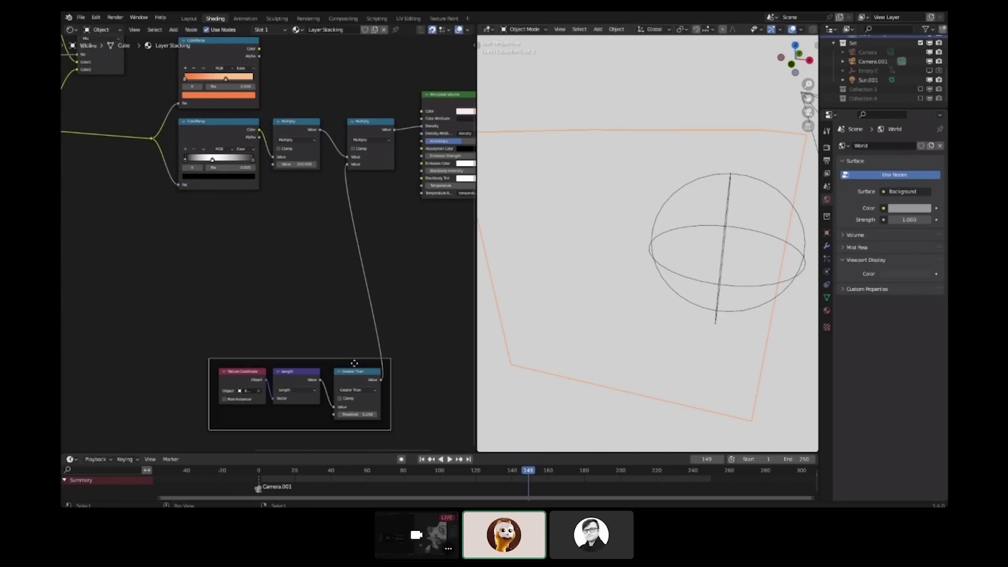
drag(354, 367, 284, 226)
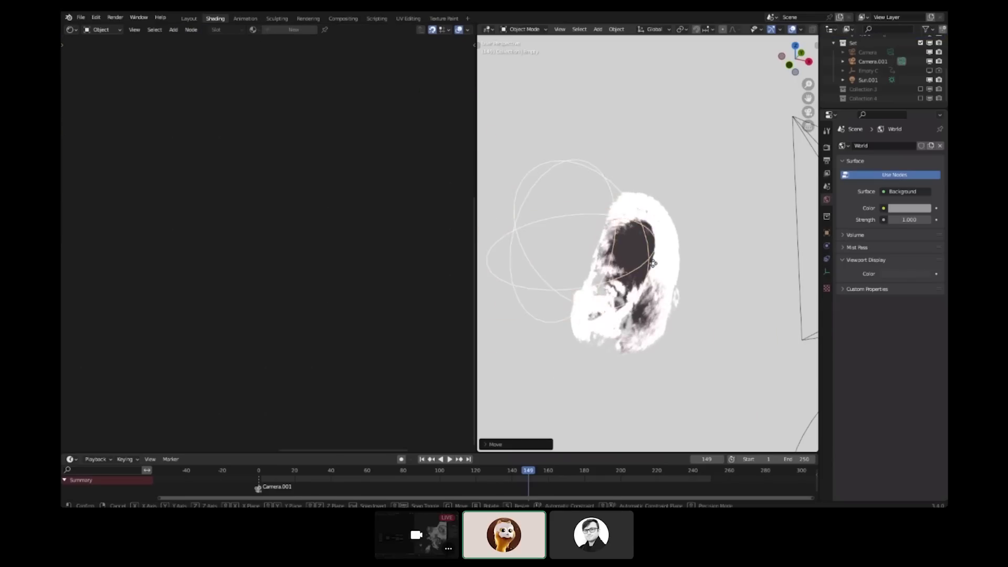
Step: Reposition the spherical empty around the head volume and set the first Multiply node's value to 50
middle_drag(668, 286, 603, 317)
key(shift+z)
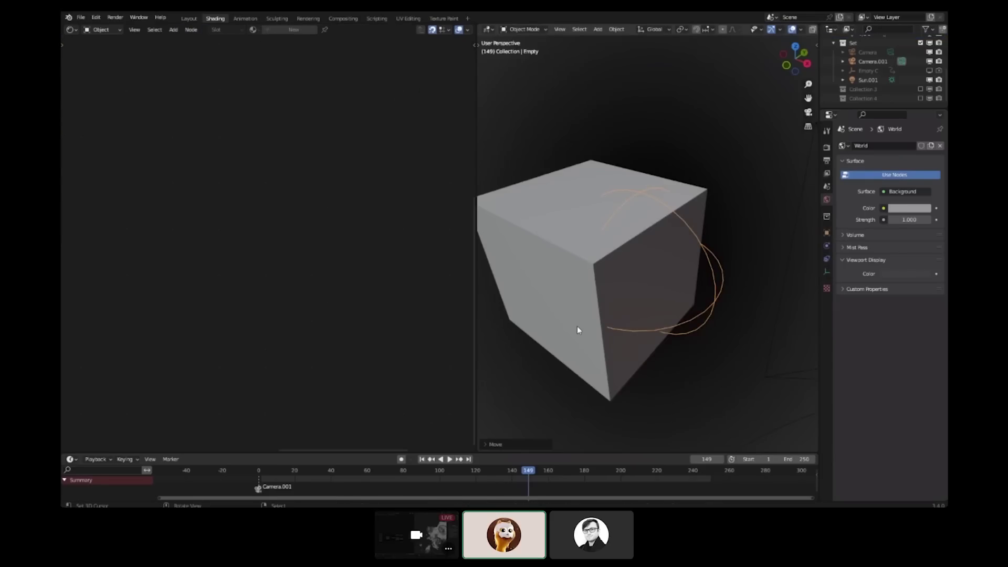
right_click(578, 326)
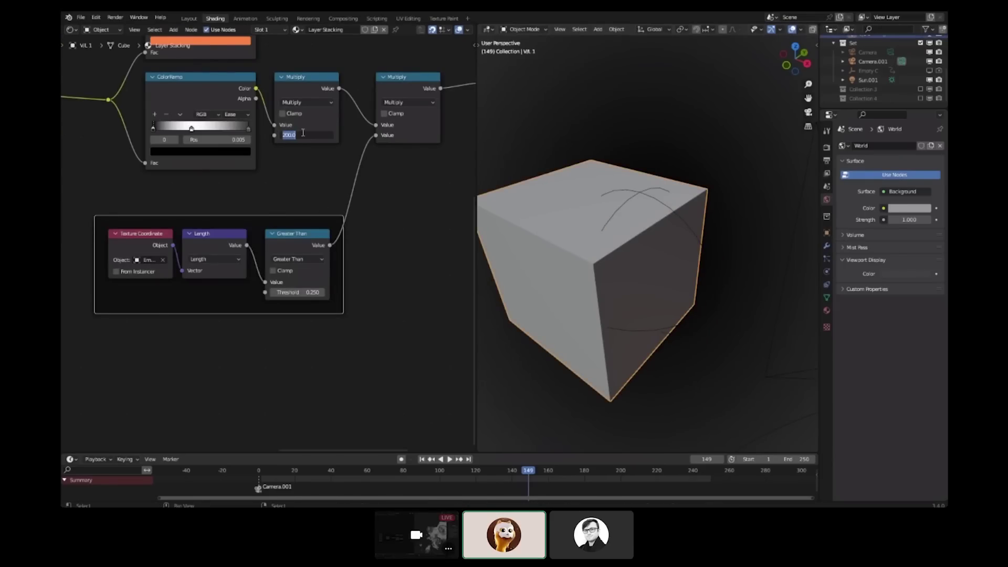
Step: Switch the viewport to solid shading and show the modifiers of the GV 2 (Volume) object
key(z)
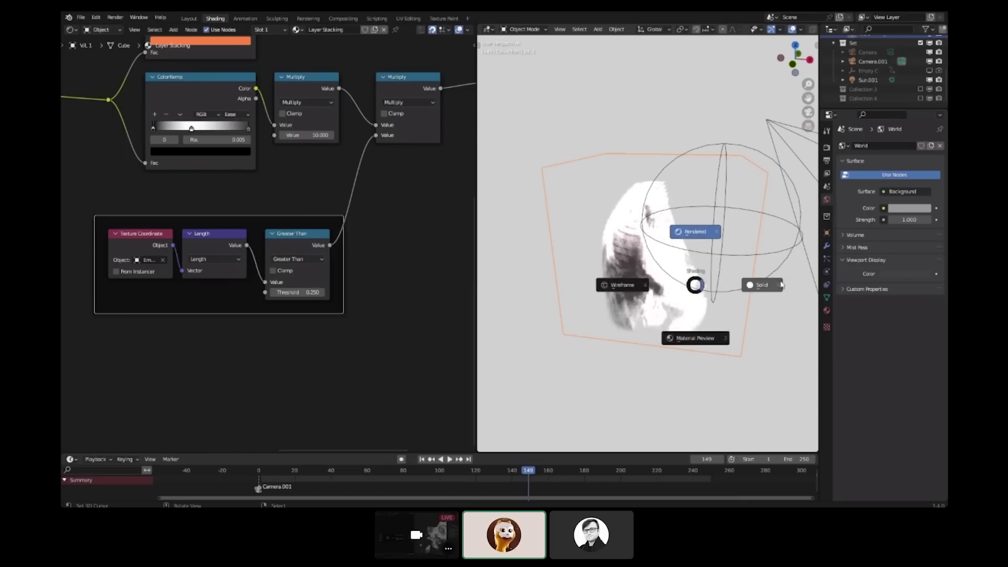
click(760, 285)
scroll(646, 269, down, 6)
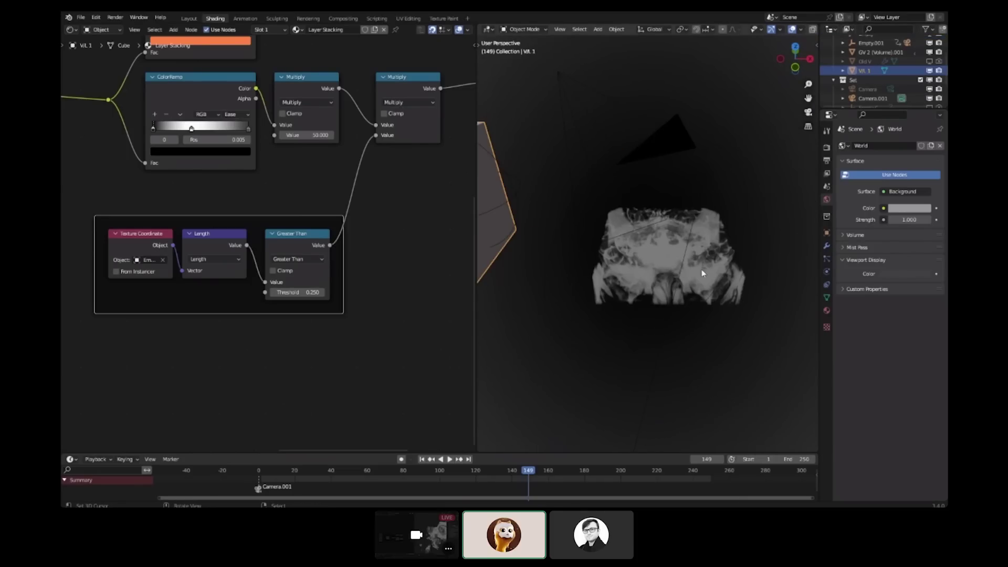
click(610, 250)
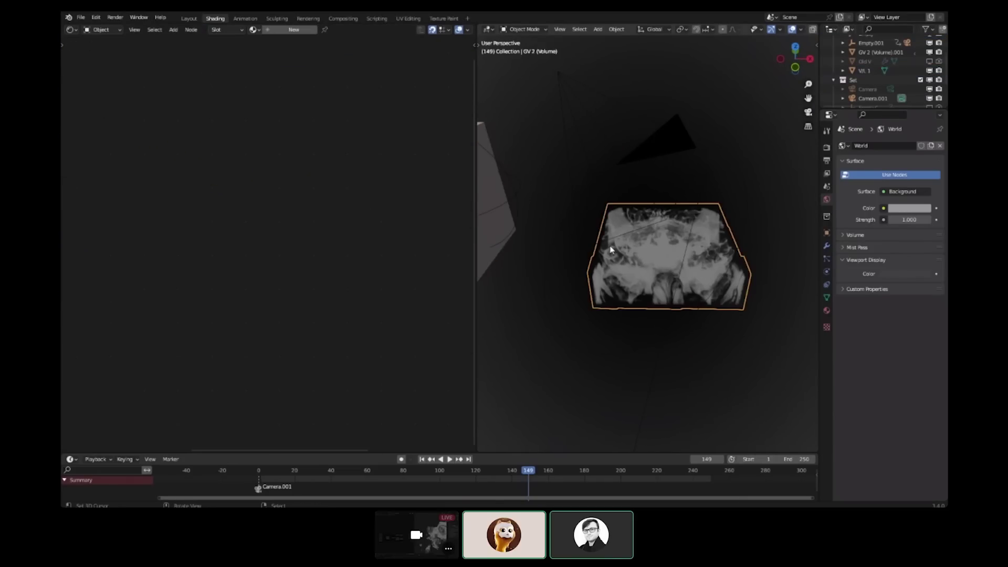
click(826, 246)
Step: Select the cube volume and assign the [701] MR T2W_3D flipbook image to both of its image texture nodes
shift+middle_drag(594, 220, 679, 239)
click(678, 239)
scroll(649, 241, down, 3)
scroll(141, 225, up, 1)
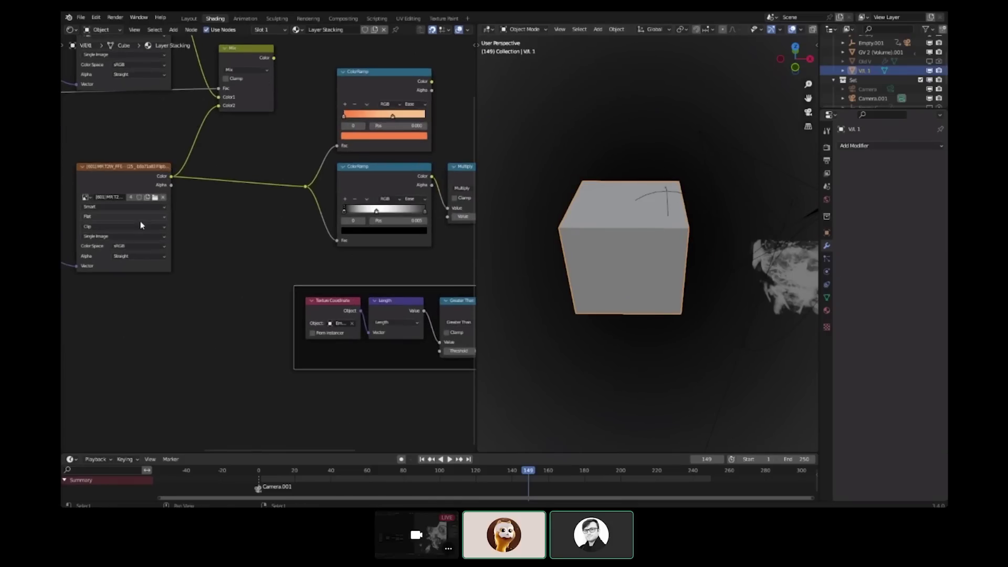
scroll(141, 225, up, 1)
middle_drag(141, 225, 298, 272)
click(222, 108)
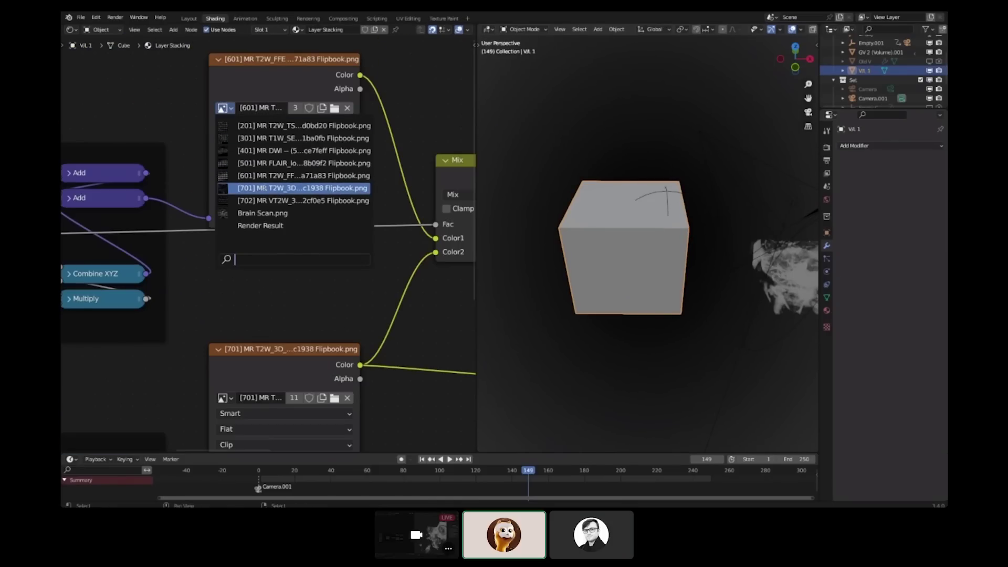
scroll(238, 273, down, 3)
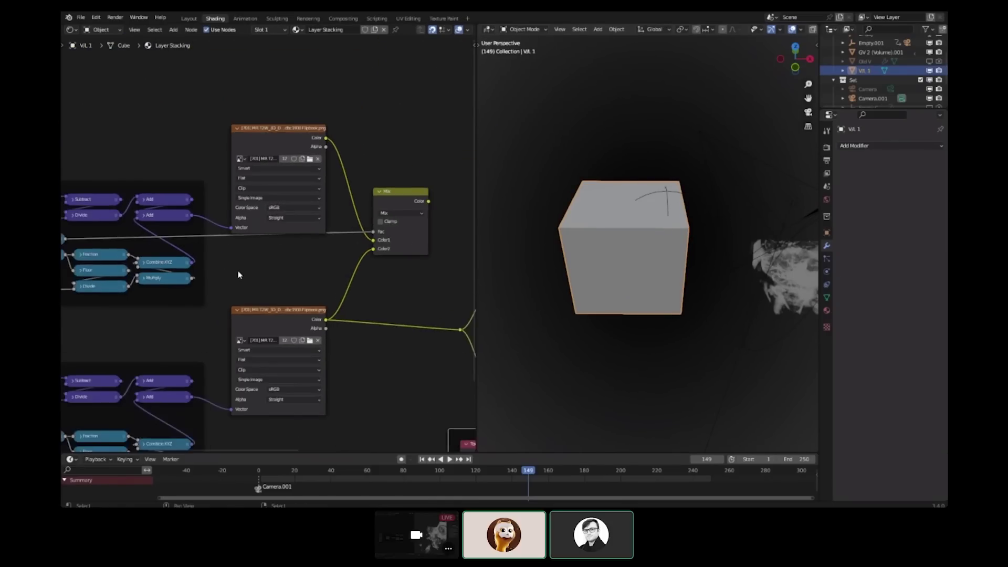
Step: Return the viewport to rendered shading and adjust the bottom Value node that drives the flipbook slice mapping
middle_drag(238, 273, 432, 231)
click(669, 254)
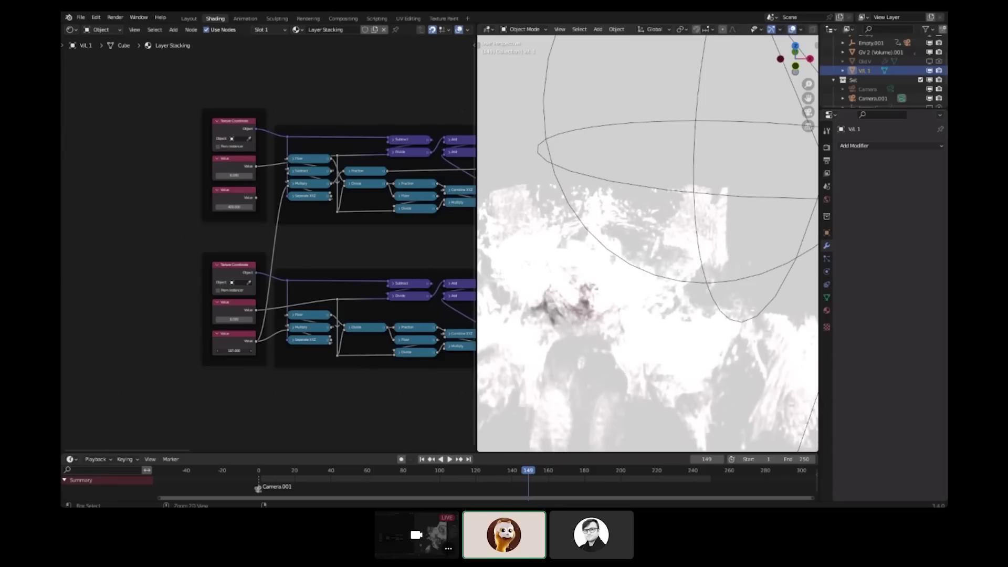
drag(234, 350, 229, 350)
scroll(589, 383, down, 5)
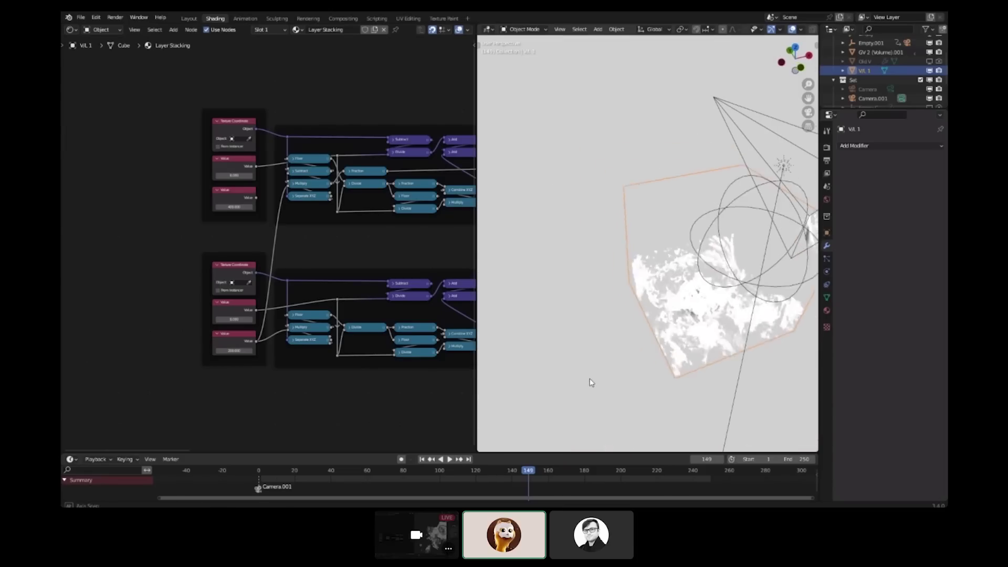
middle_drag(589, 382, 559, 323)
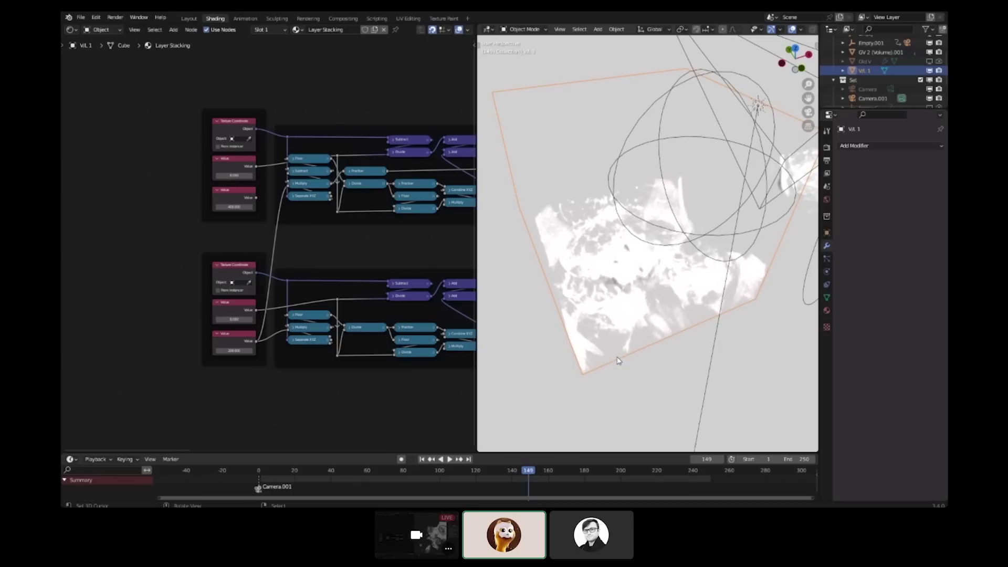
middle_drag(618, 361, 677, 264)
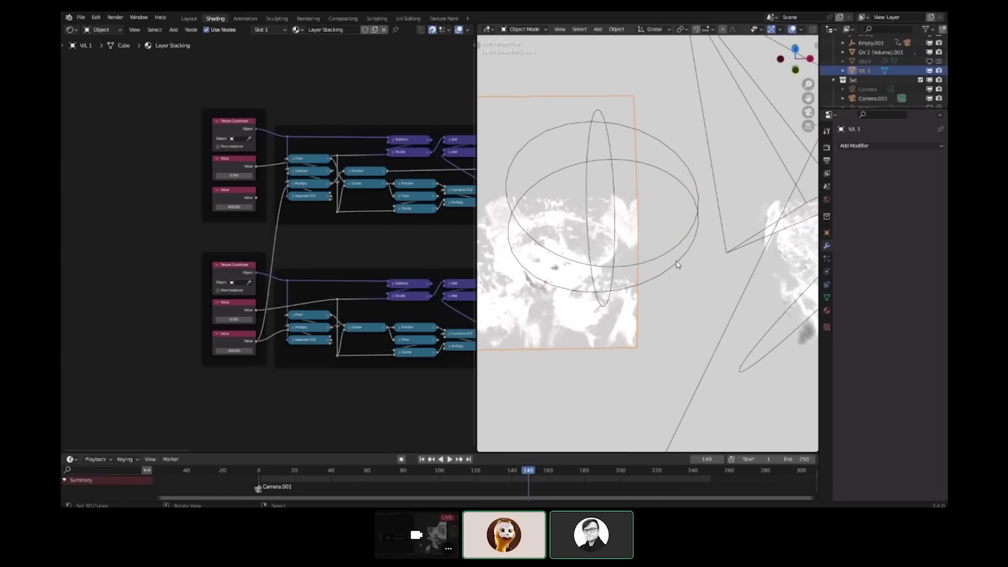
Step: Rotate the Sun.001 light freely in trackball mode to relight the volume
click(748, 241)
key(r)
key(r)
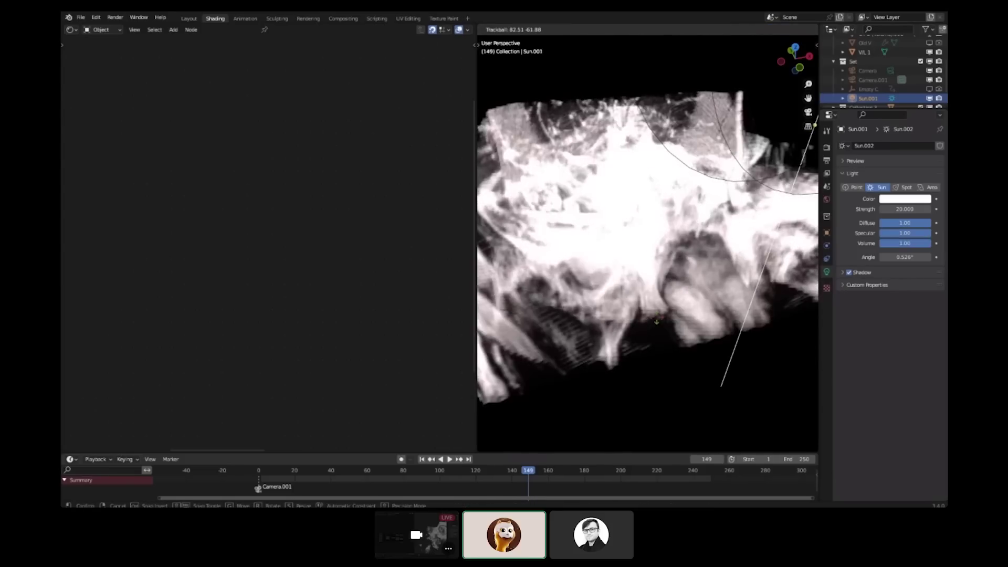
click(657, 318)
Step: Rewire the cube material's second Multiply output from the Principled Volume's Density to its Emission Strength
click(630, 310)
middle_drag(451, 231, 326, 244)
scroll(273, 241, up, 6)
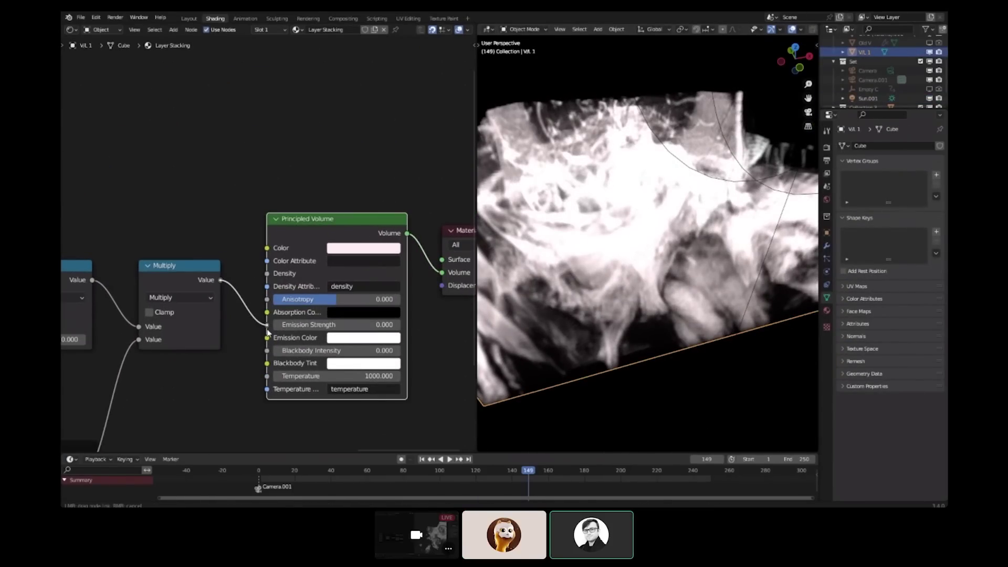
drag(268, 332, 267, 325)
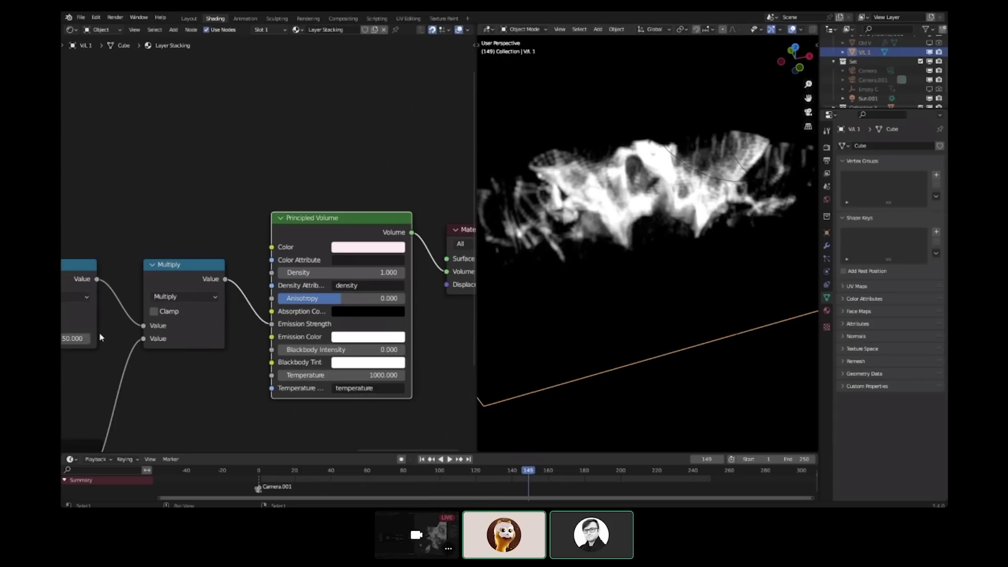
Step: Set the grayscale ColorRamp to Linear with a Multiply value of 1, and reduce the Principled Volume's Density to 0
middle_drag(263, 278, 436, 247)
key(ctrl+z)
middle_drag(379, 278, 326, 295)
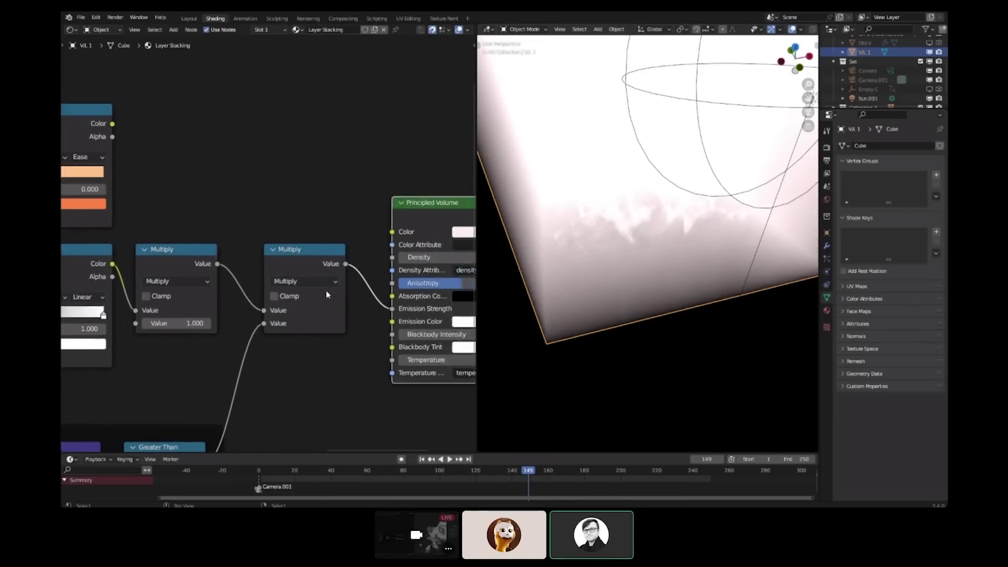
drag(446, 256, 404, 256)
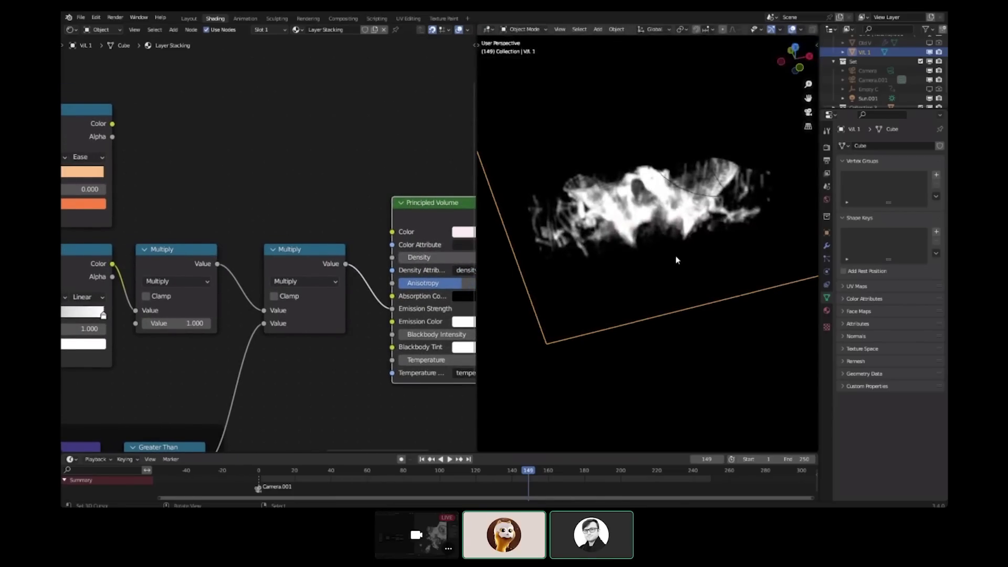
Step: Set the first Multiply to 50, link it directly to Emission Color with Emission Strength 1, and show the volume in Material Preview
middle_drag(676, 259, 716, 302)
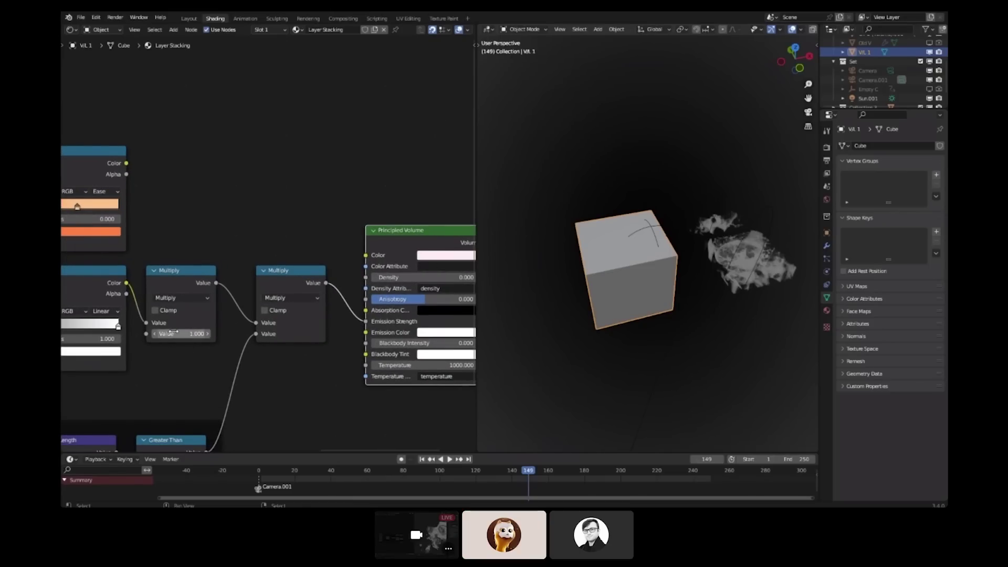
middle_drag(173, 331, 146, 299)
key(z)
click(651, 335)
scroll(571, 283, up, 3)
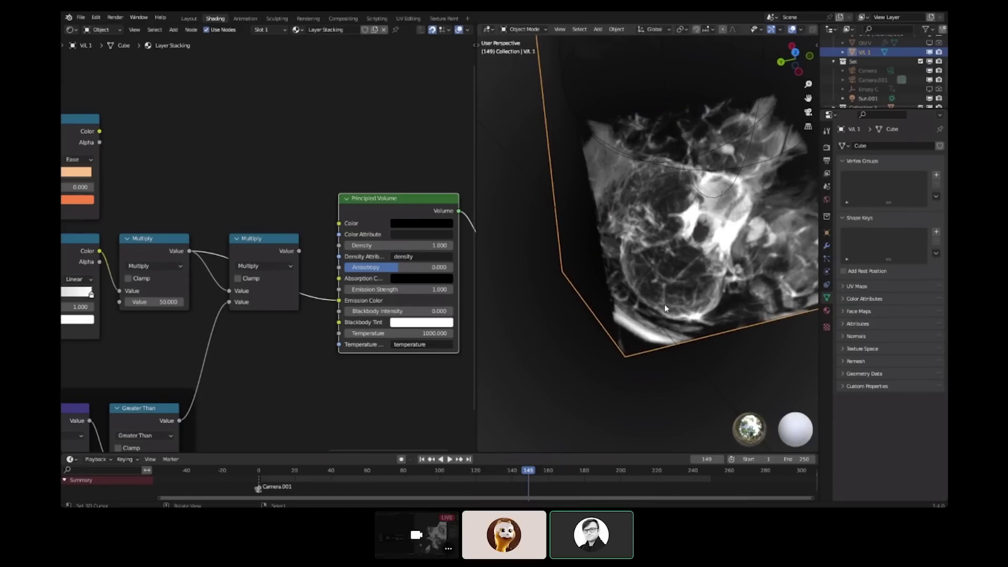
Step: Examine the emissive volume from several angles, including the top and front views, and the Mix node joining both image textures
middle_drag(664, 304, 592, 328)
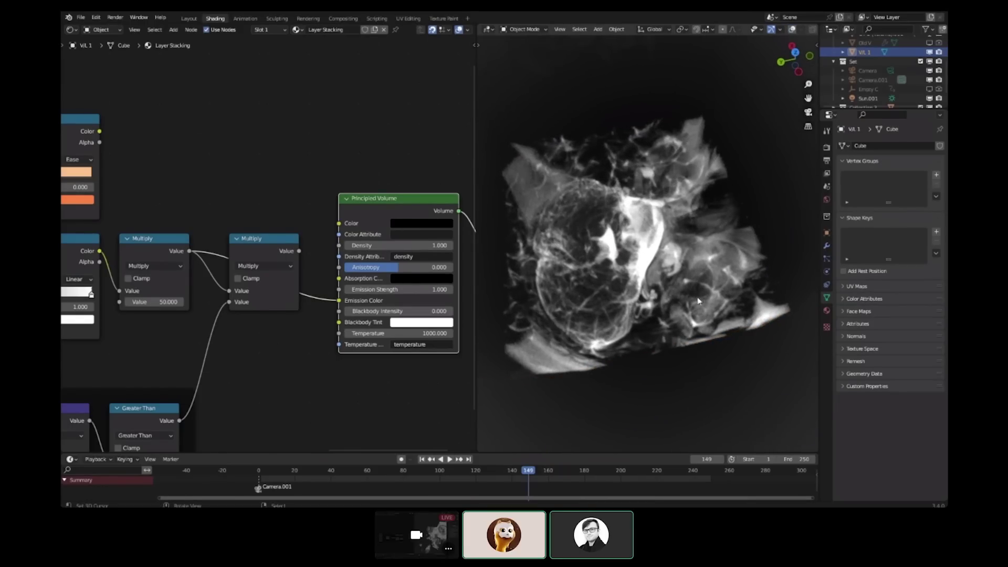
middle_drag(697, 297, 613, 310)
key(KP_7)
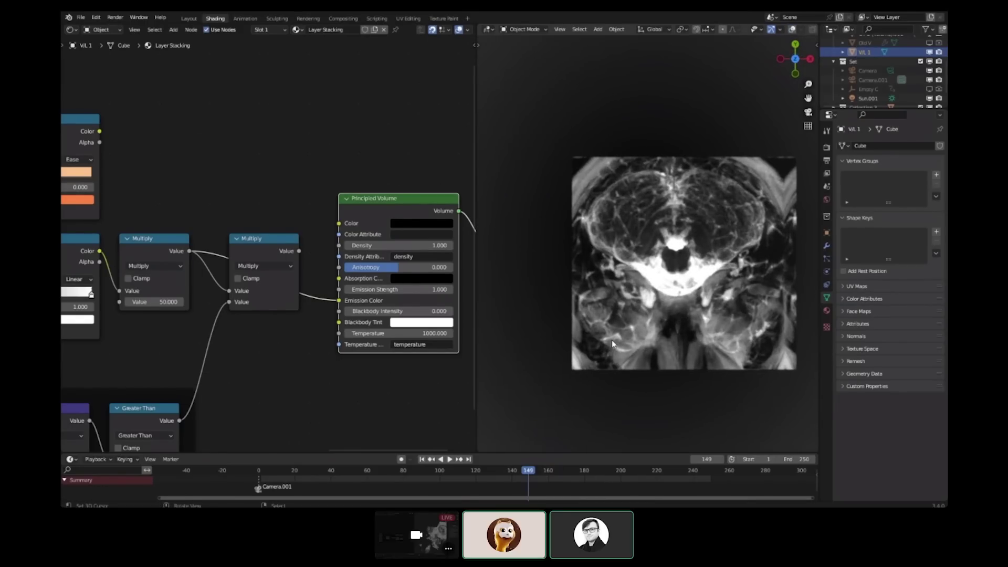
key(KP_1)
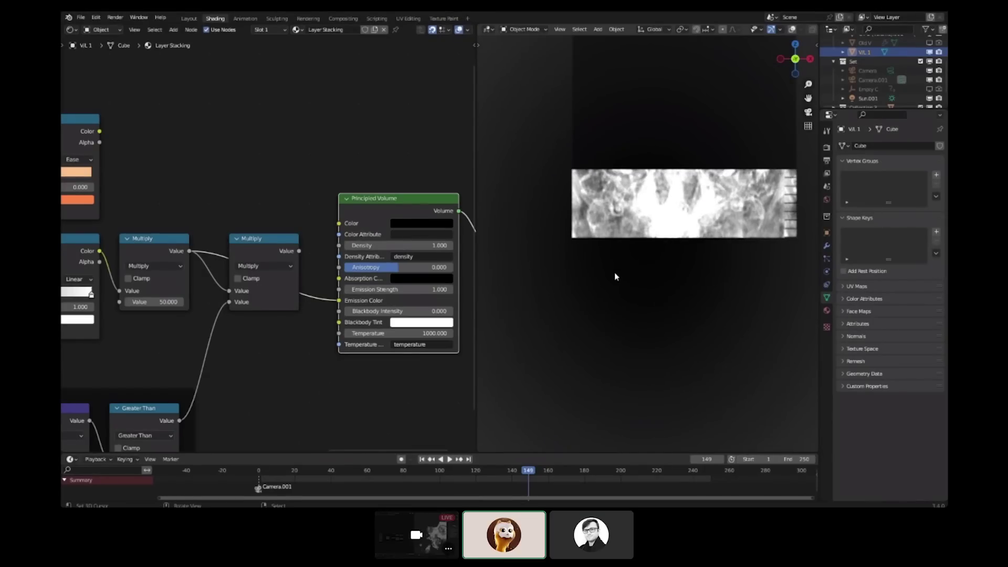
middle_drag(614, 272, 698, 265)
scroll(271, 240, down, 3)
middle_drag(206, 249, 430, 294)
scroll(263, 234, up, 2)
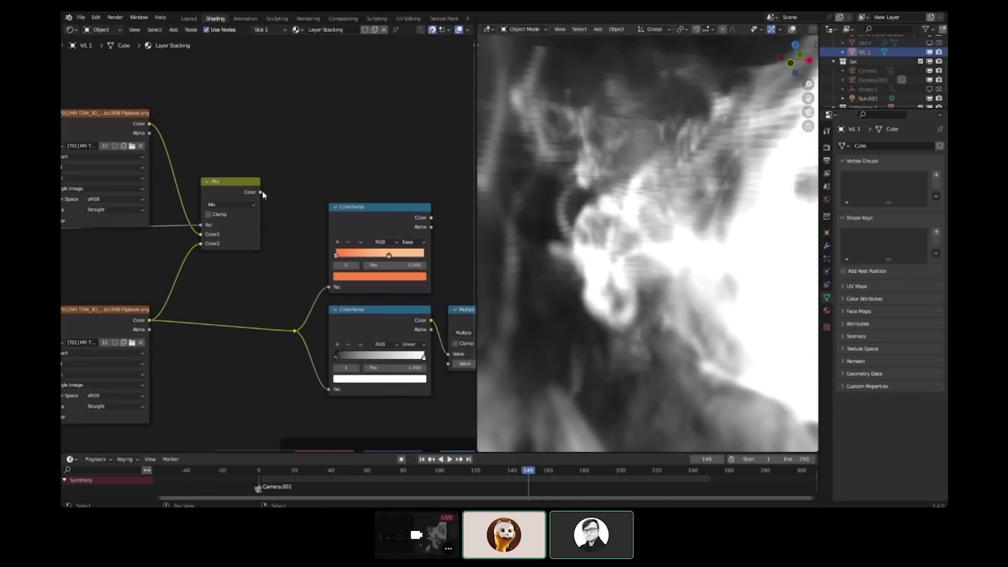
Step: Link the Mix node's Color output to the reroute feeding both ColorRamps, and compare the volume with and without this link
drag(297, 329, 295, 330)
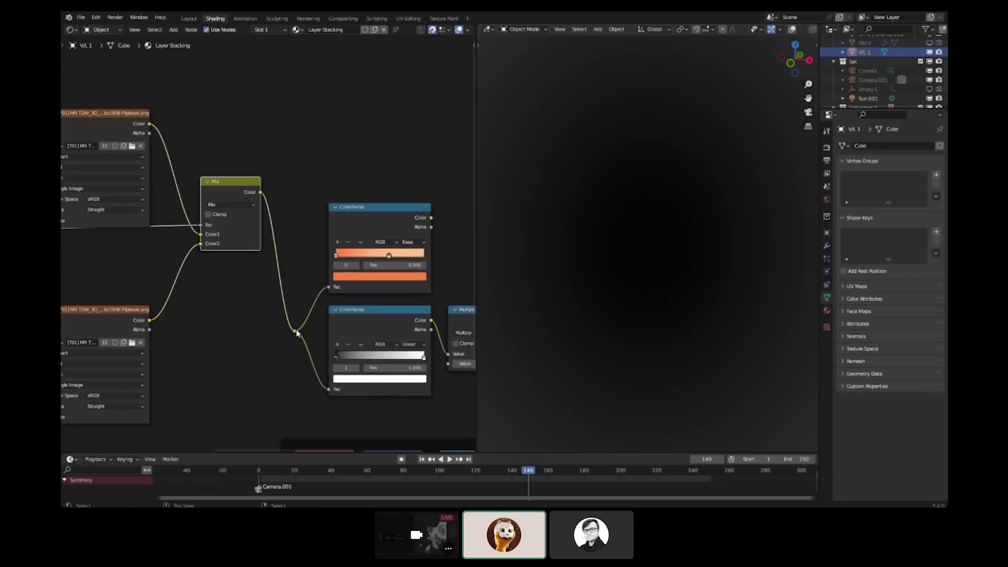
scroll(672, 273, up, 1)
shift+middle_drag(672, 273, 655, 283)
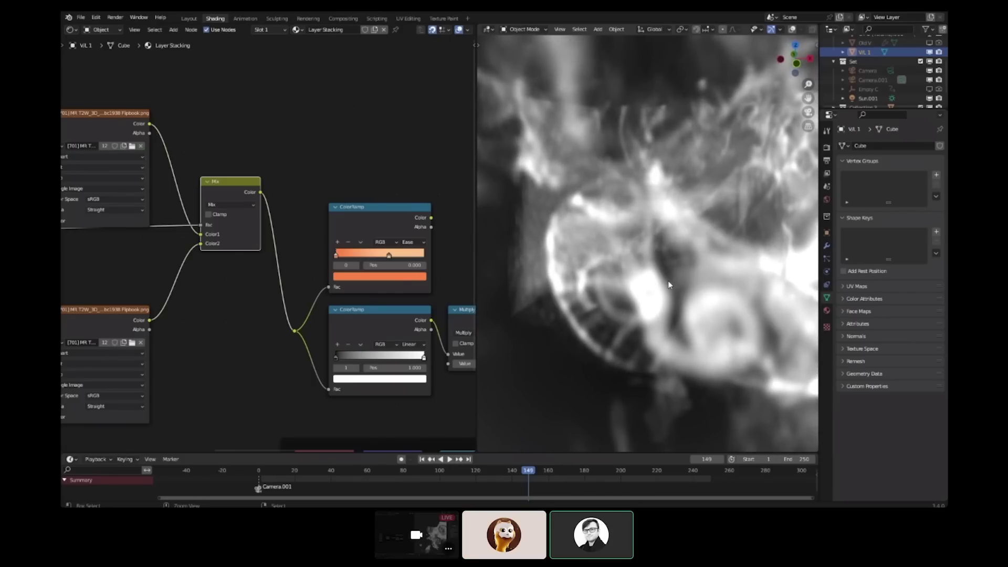
key(ctrl+z)
key(ctrl+shift+z)
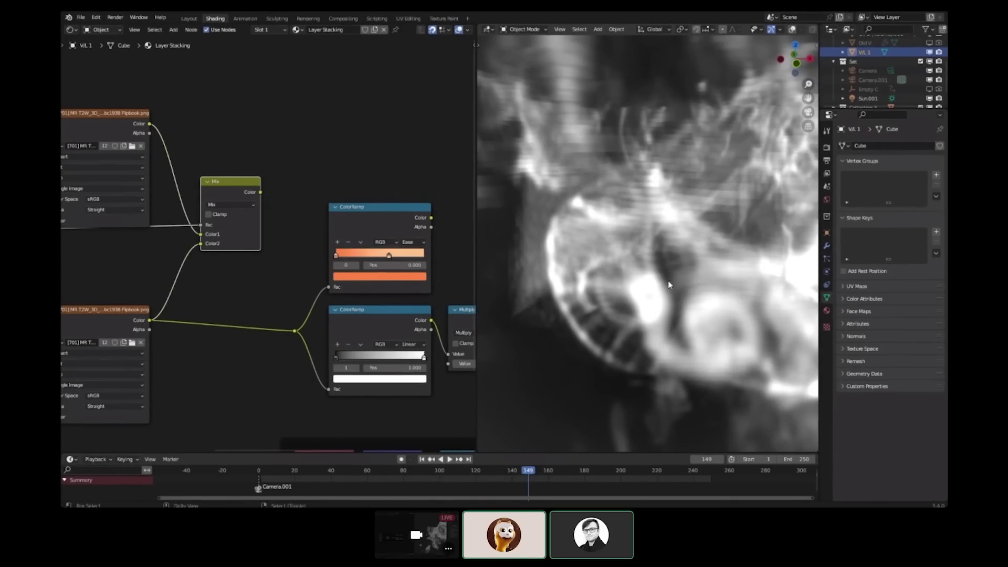
key(ctrl+z)
key(ctrl+shift+z)
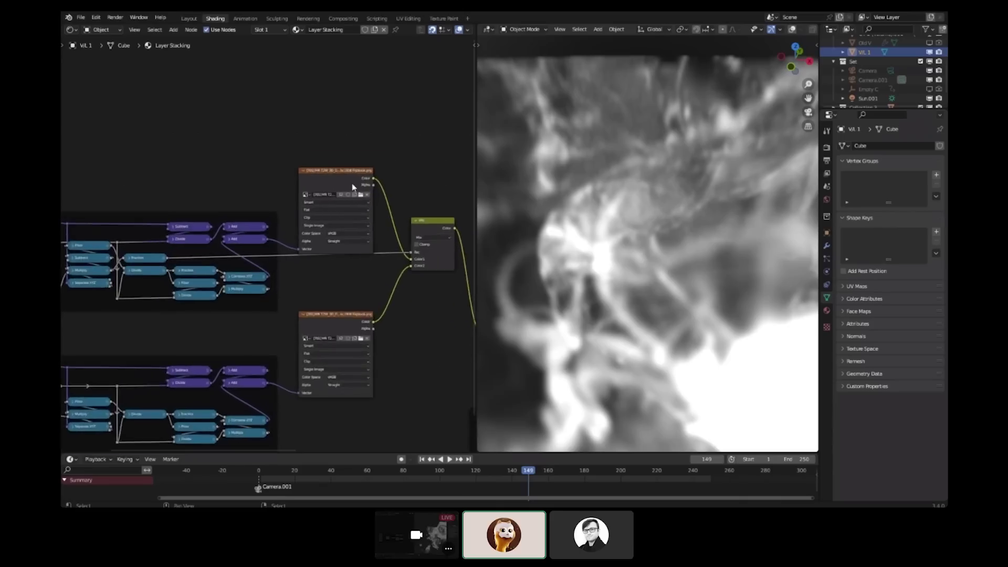
Step: Examine the two flipbook image texture nodes, the Mix node wiring and the interpolated volume from several angles
scroll(351, 187, up, 3)
middle_drag(351, 183, 325, 215)
scroll(270, 221, up, 7)
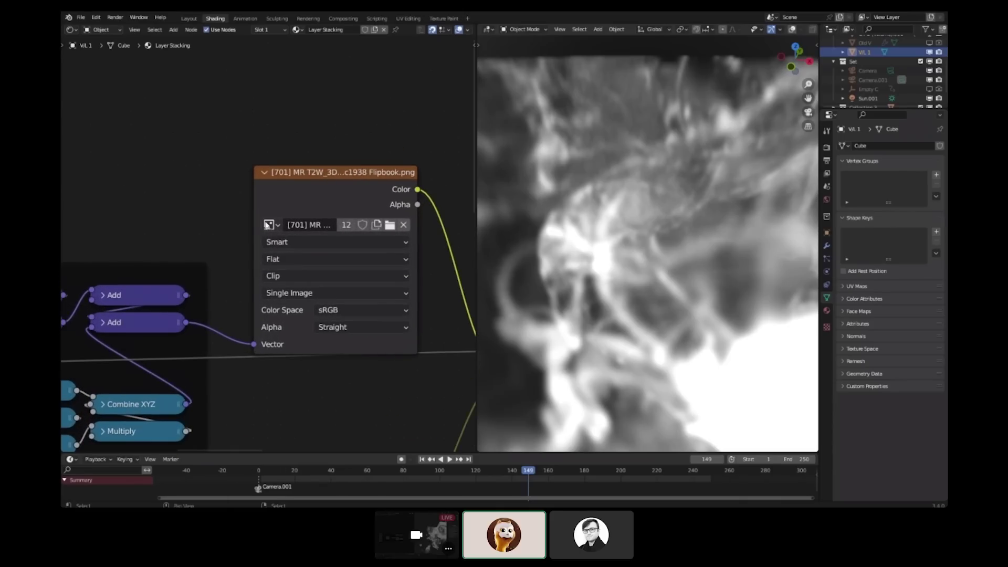
scroll(268, 225, up, 2)
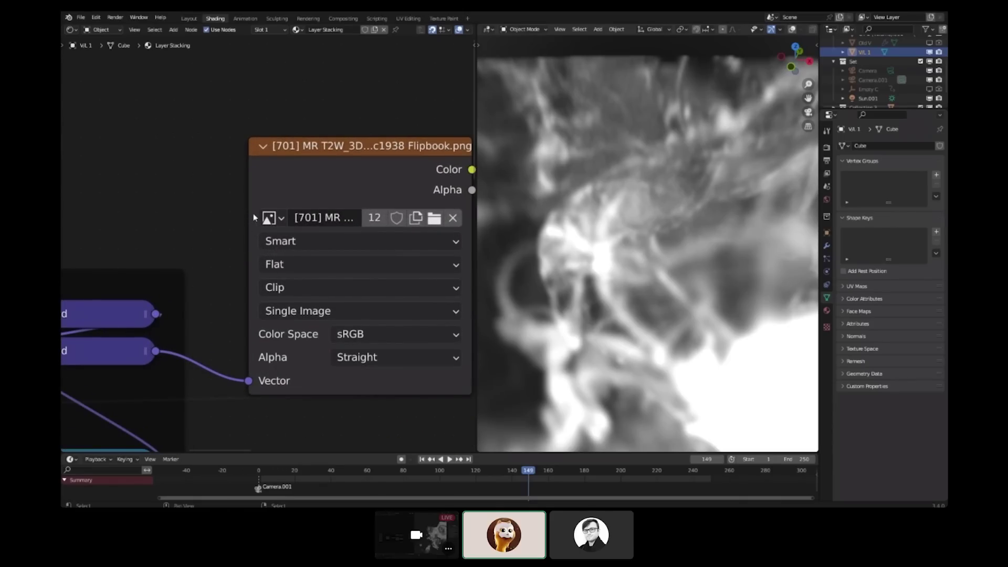
scroll(257, 307, down, 5)
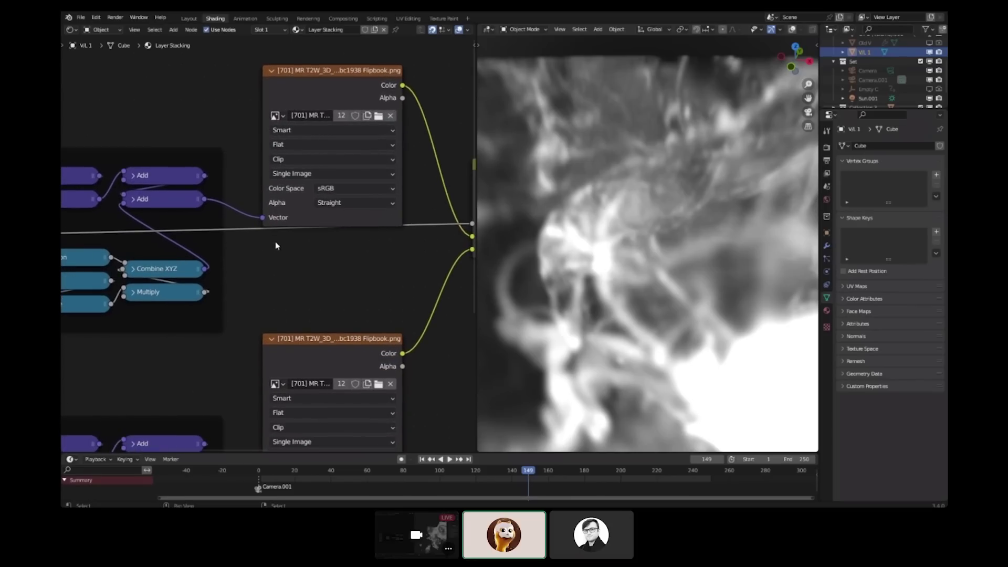
middle_drag(256, 320, 288, 280)
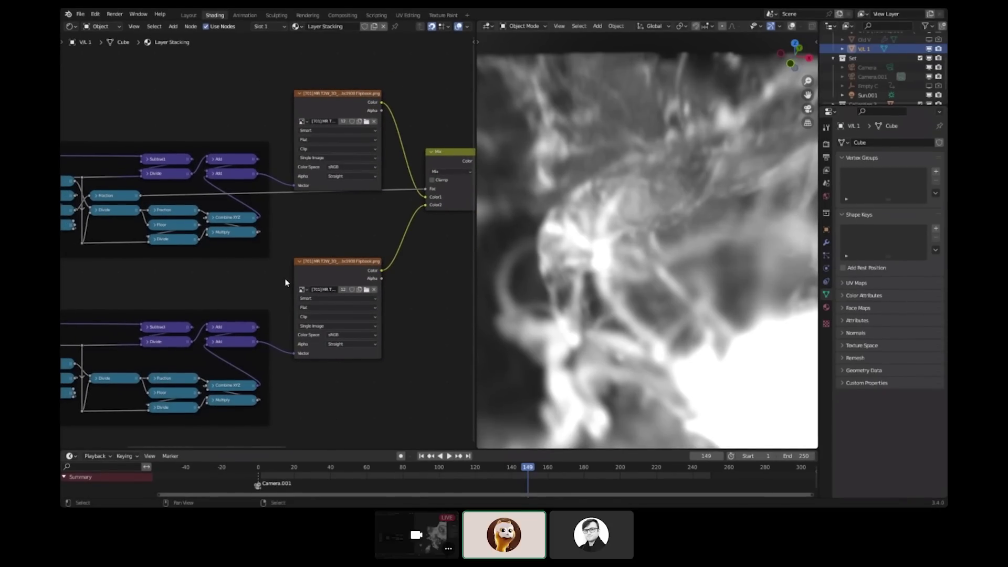
middle_drag(635, 257, 682, 288)
middle_drag(354, 254, 119, 281)
scroll(362, 341, up, 1)
middle_drag(499, 352, 565, 310)
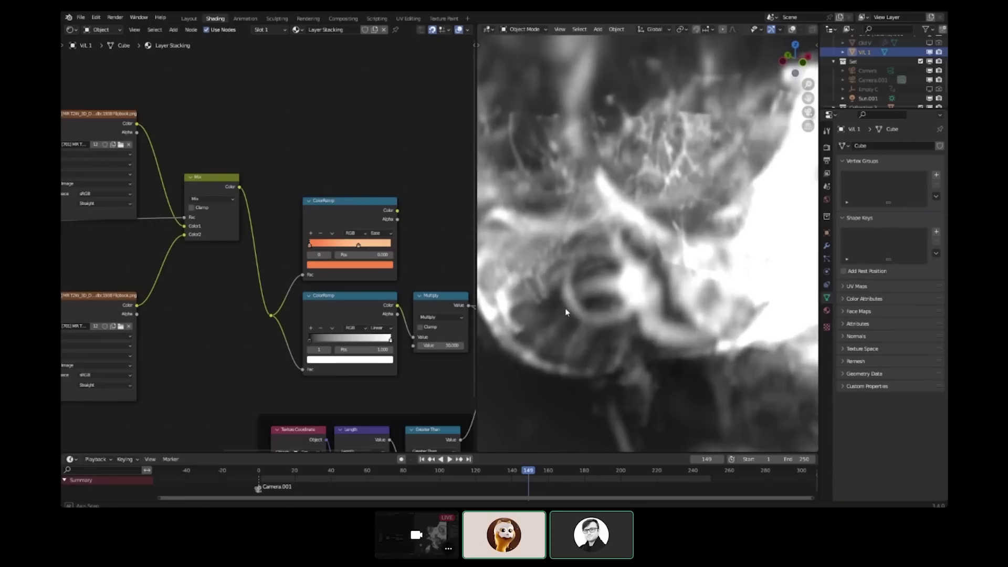
middle_drag(634, 282, 661, 298)
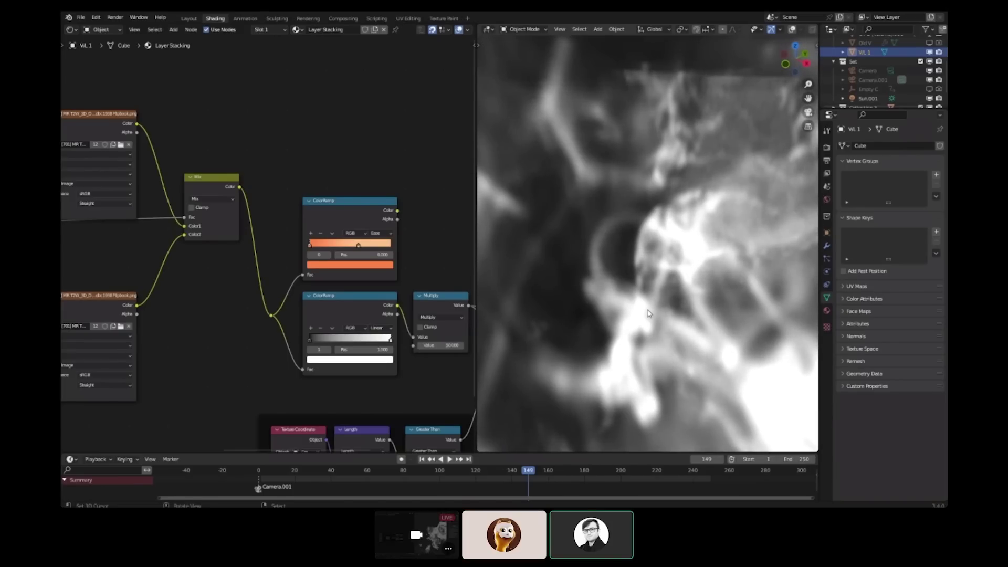
Step: Turn viewport Denoise off to inspect the undenoised volume, and turn it back on with its options expanded
click(827, 148)
click(855, 235)
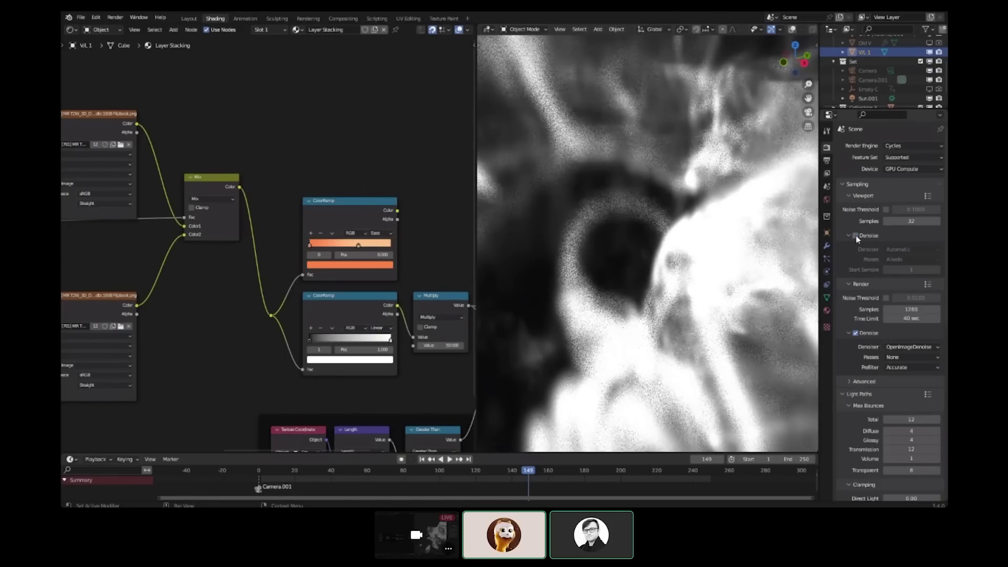
middle_drag(588, 301, 610, 325)
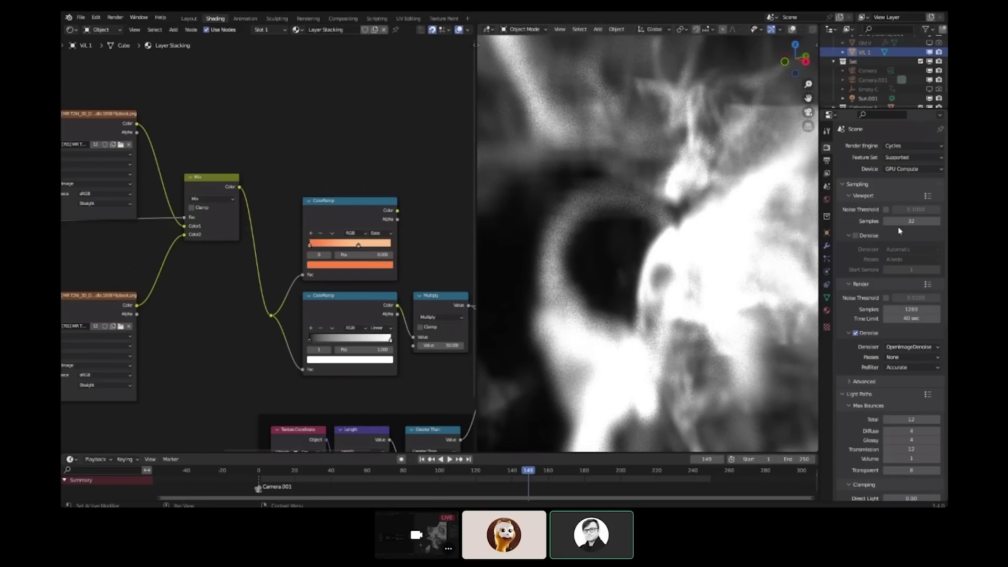
click(861, 238)
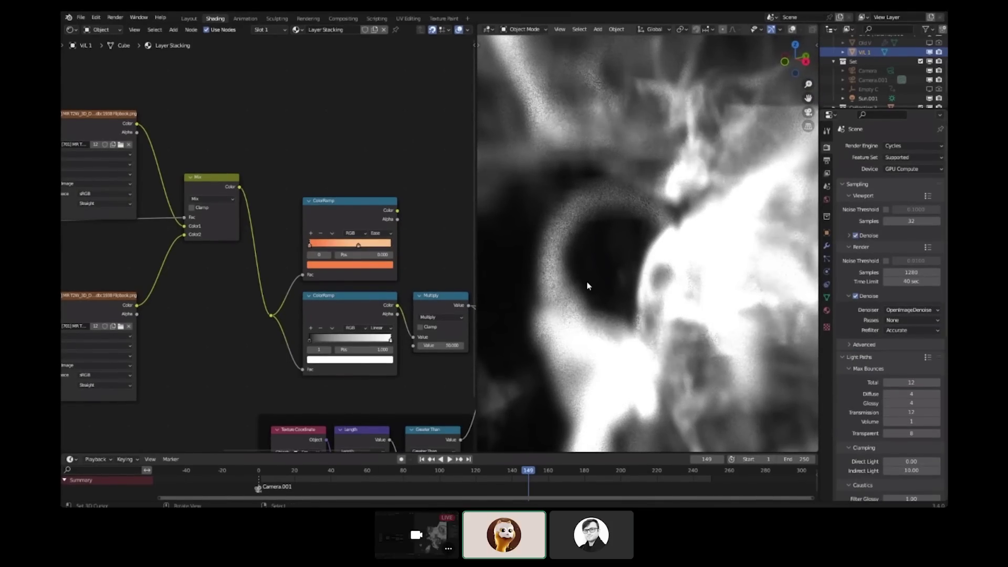
click(891, 237)
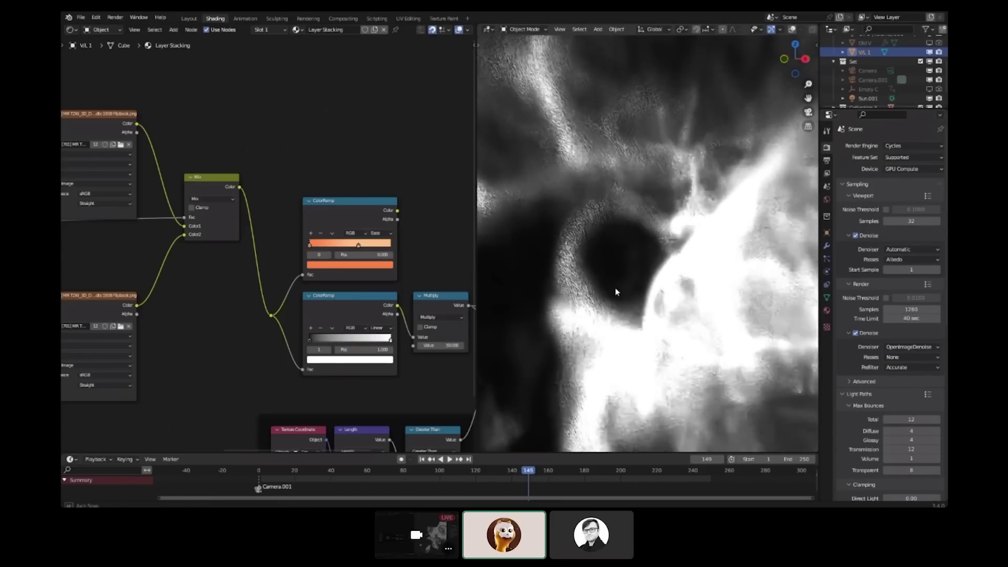
Step: Bypass the Mix node by linking the lower image texture straight to the reroute for comparison, and restore the mixed link
middle_drag(614, 281, 667, 362)
scroll(593, 336, down, 3)
middle_drag(530, 357, 675, 291)
scroll(688, 276, up, 4)
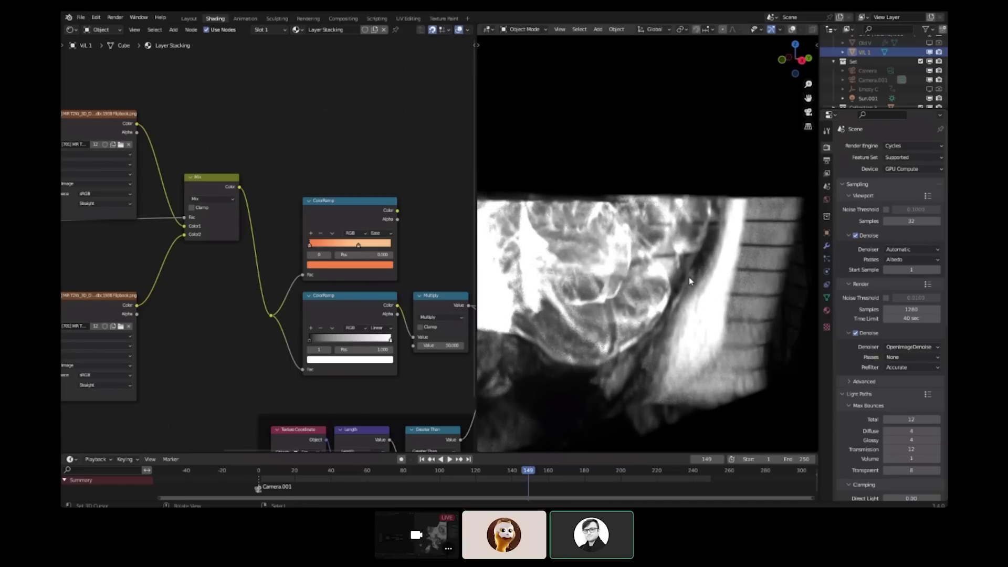
drag(271, 315, 272, 315)
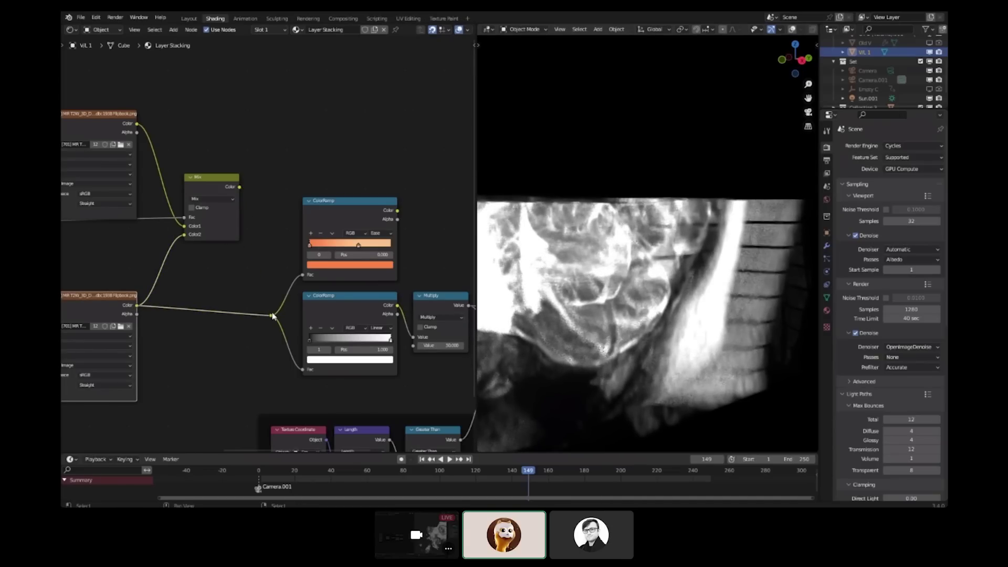
scroll(641, 302, up, 2)
scroll(641, 303, down, 4)
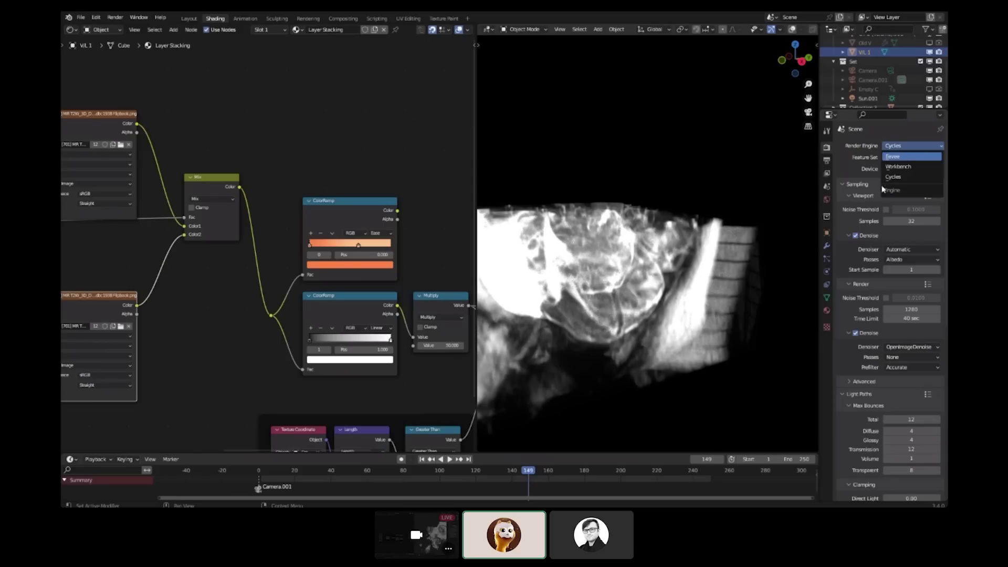
Step: Edit the cube's mesh with viewport overlays shown and move a side face inward along X to crop the volume
middle_drag(624, 300, 738, 325)
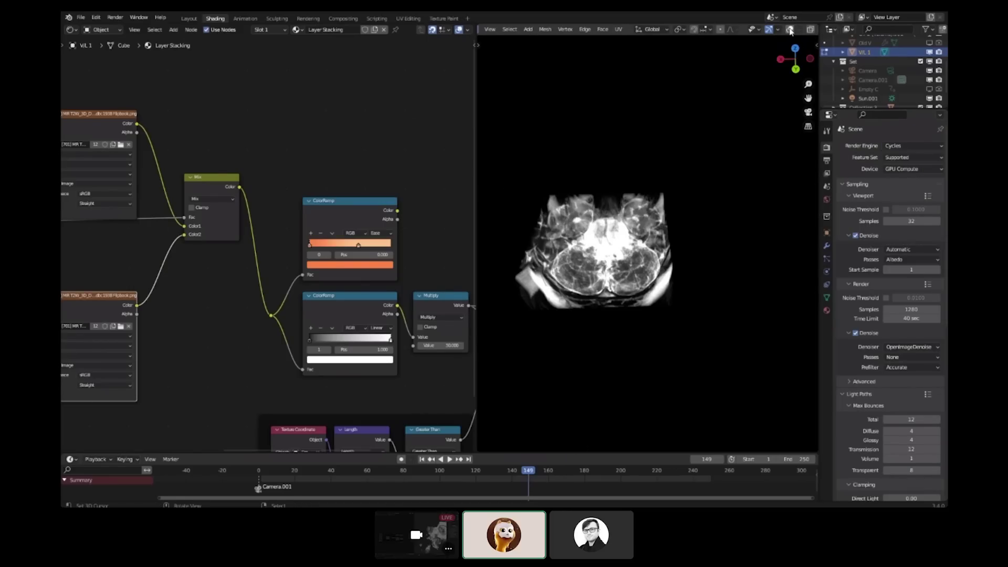
click(789, 30)
middle_drag(530, 247, 569, 260)
key(g)
key(x)
click(653, 222)
middle_drag(653, 222, 767, 252)
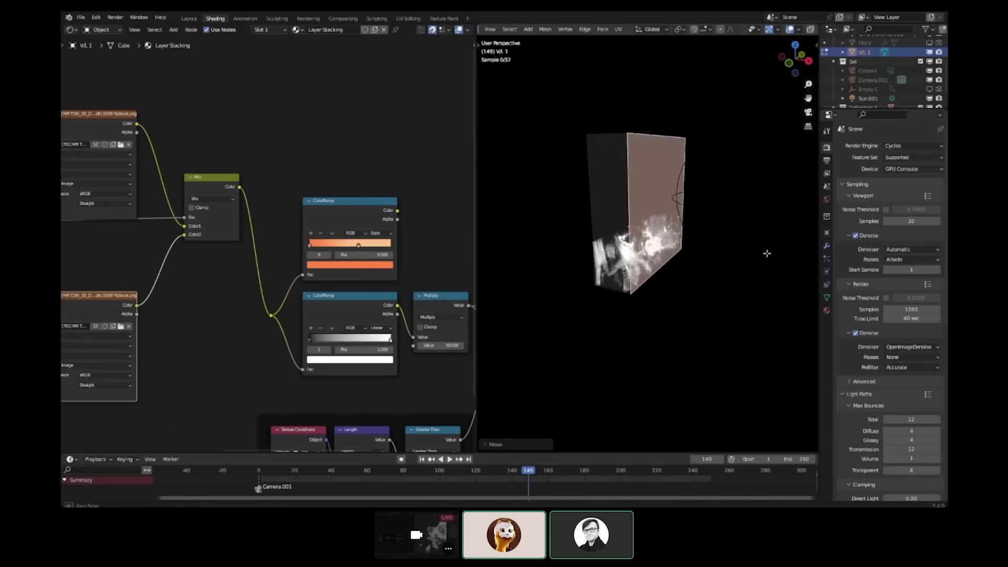
Step: Move a side face of the cube further along X to narrow the cropped volume
scroll(735, 281, up, 4)
mouse_move(704, 310)
middle_down()
mouse_move(727, 333)
mouse_move(709, 319)
middle_up()
key(g)
key(x)
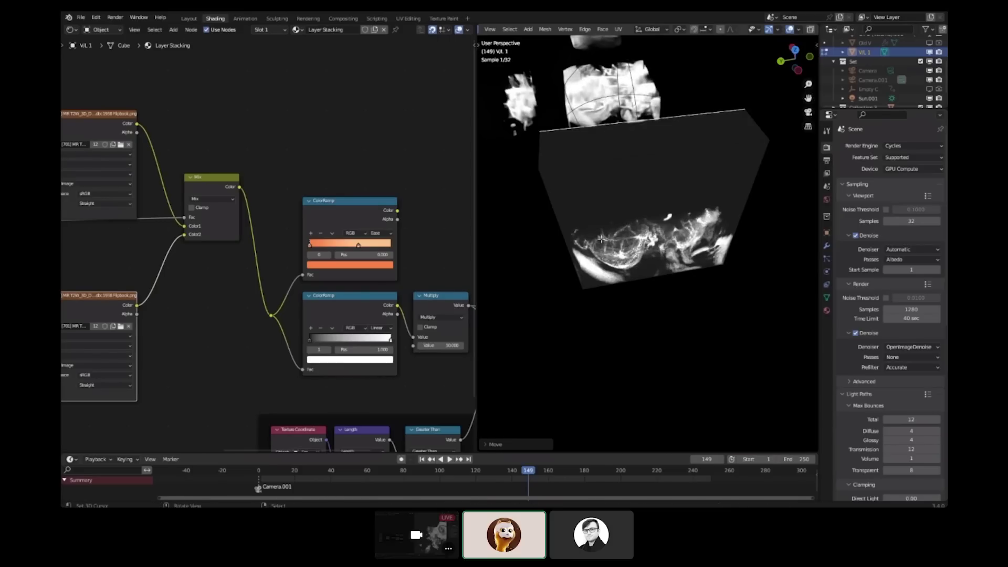
middle_drag(604, 363, 569, 286)
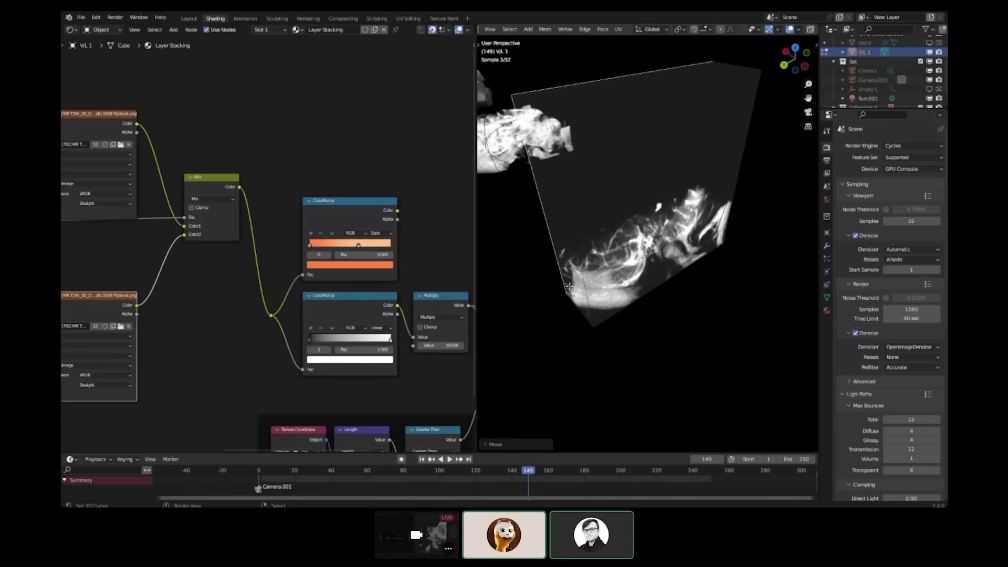
Step: Move a face of the cube along the global Y axis to cut deeper into the volume
key(y)
scroll(673, 237, up, 8)
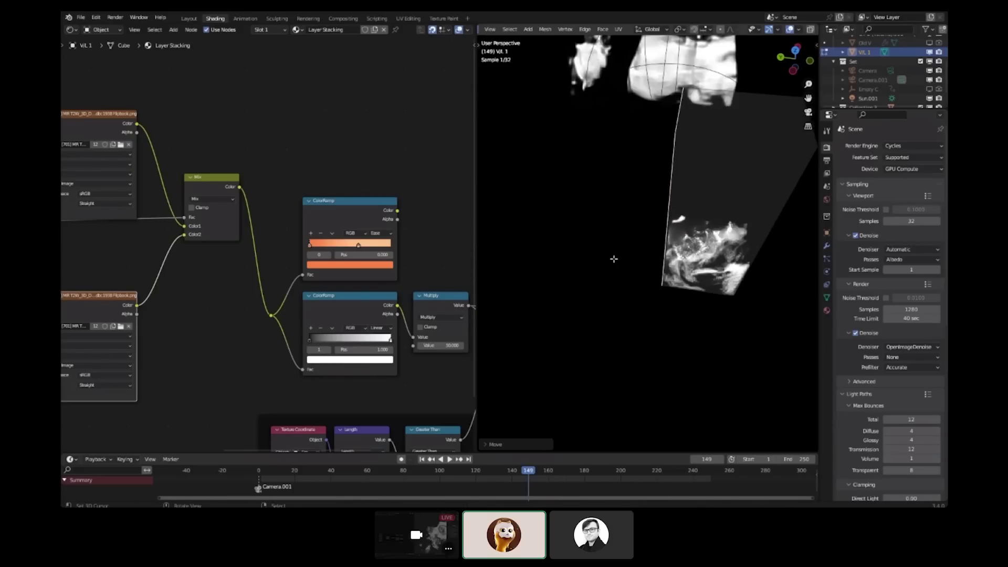
key(g)
key(y)
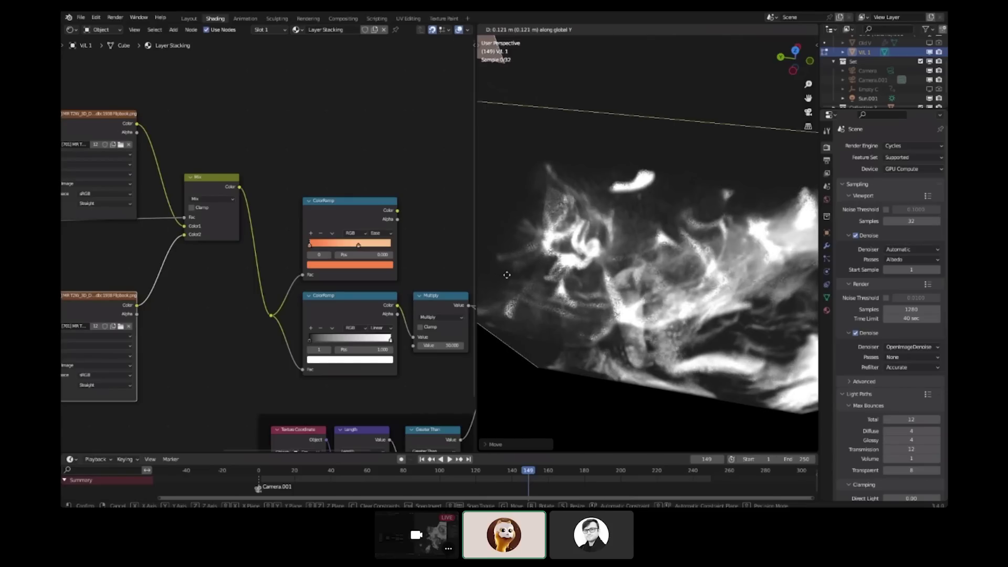
click(478, 289)
Step: Move the cube's side faces further inward along X and Y to tighten the crop around the inner structures
scroll(478, 289, down, 6)
middle_drag(677, 304, 713, 290)
key(g)
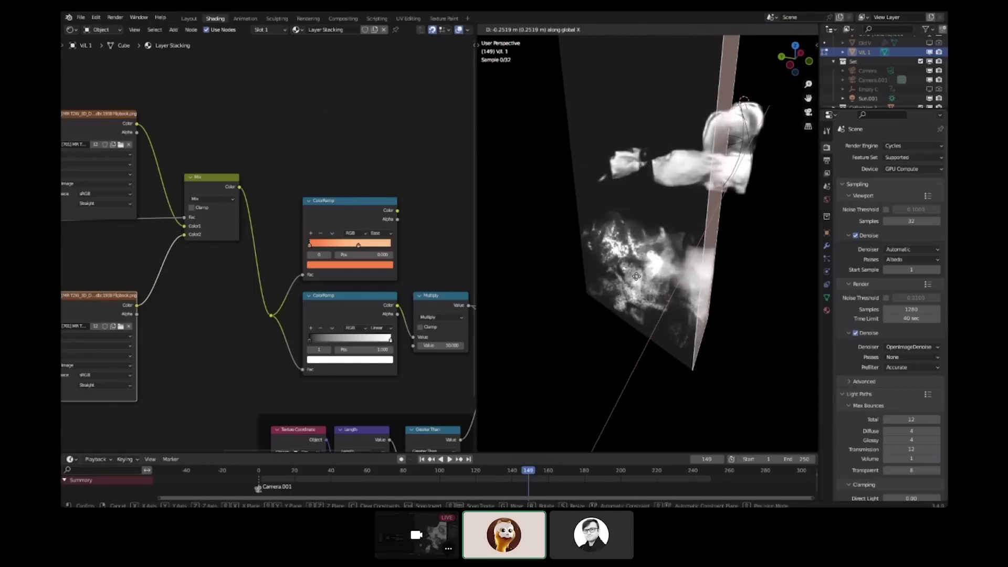
key(y)
middle_drag(648, 283, 711, 283)
scroll(686, 269, up, 3)
key(g)
key(y)
click(651, 294)
Step: Move a remaining face to leave only a small cube around the bright inner structure, and return to Object Mode
scroll(651, 294, down, 4)
middle_drag(651, 294, 533, 385)
click(594, 353)
key(g)
click(608, 370)
scroll(607, 370, up, 4)
middle_drag(607, 370, 803, 372)
middle_drag(674, 364, 630, 345)
scroll(641, 371, down, 3)
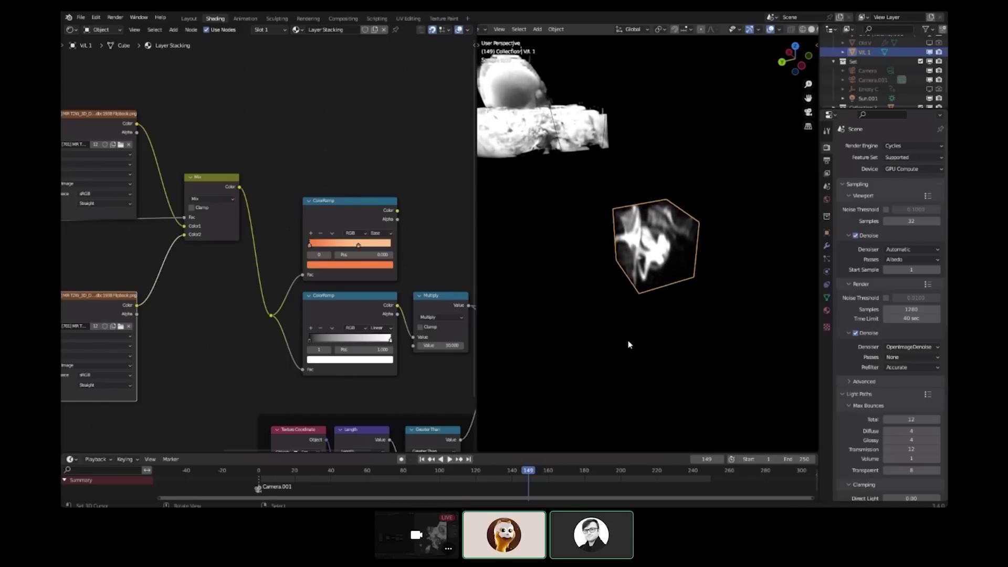
Step: Switch the viewport to Solid shading, select the GV 2 volume object and show its Flipbook Volume modifier settings
scroll(629, 345, down, 6)
middle_drag(629, 345, 495, 303)
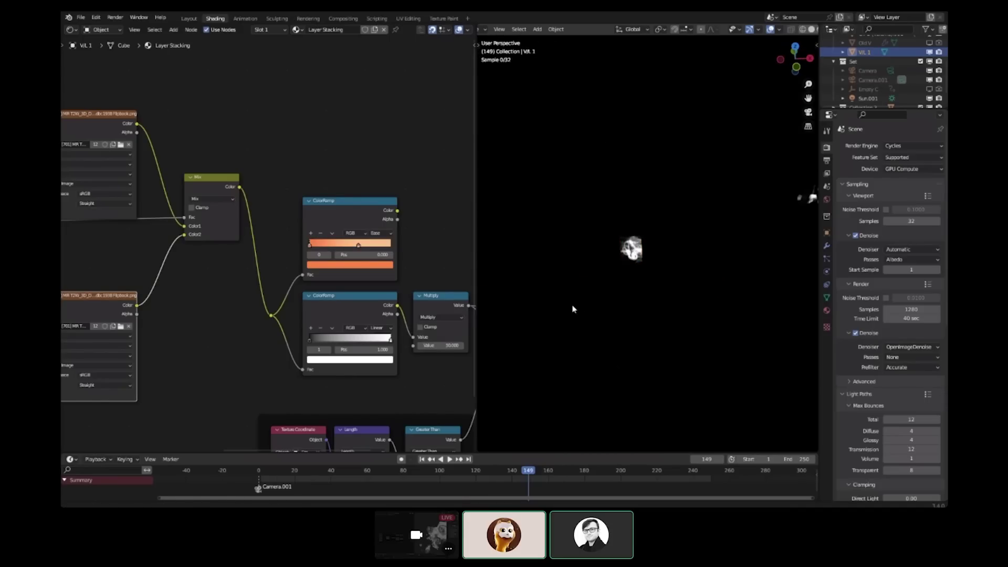
scroll(572, 308, up, 3)
shift+middle_drag(572, 309, 599, 305)
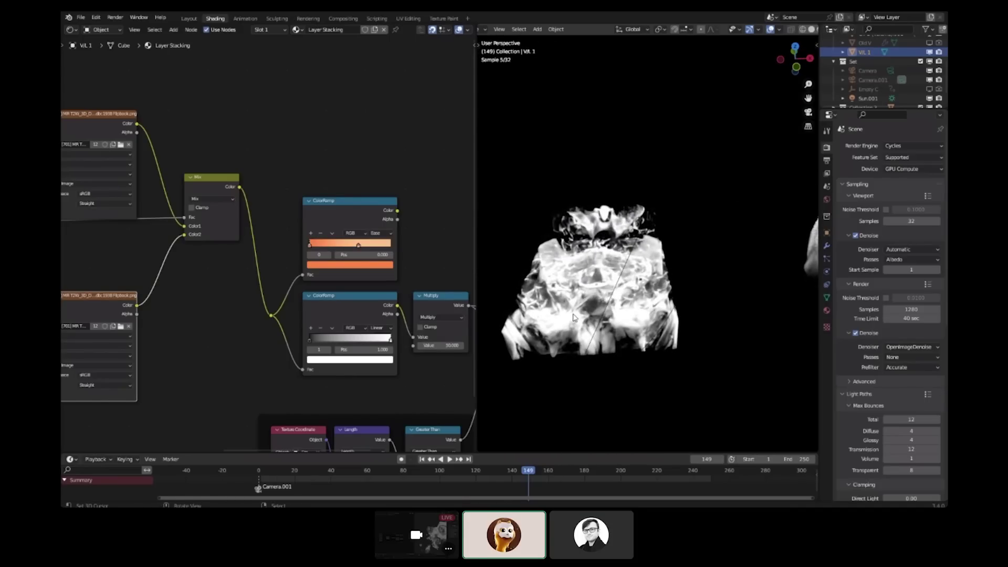
shift+middle_drag(555, 330, 491, 289)
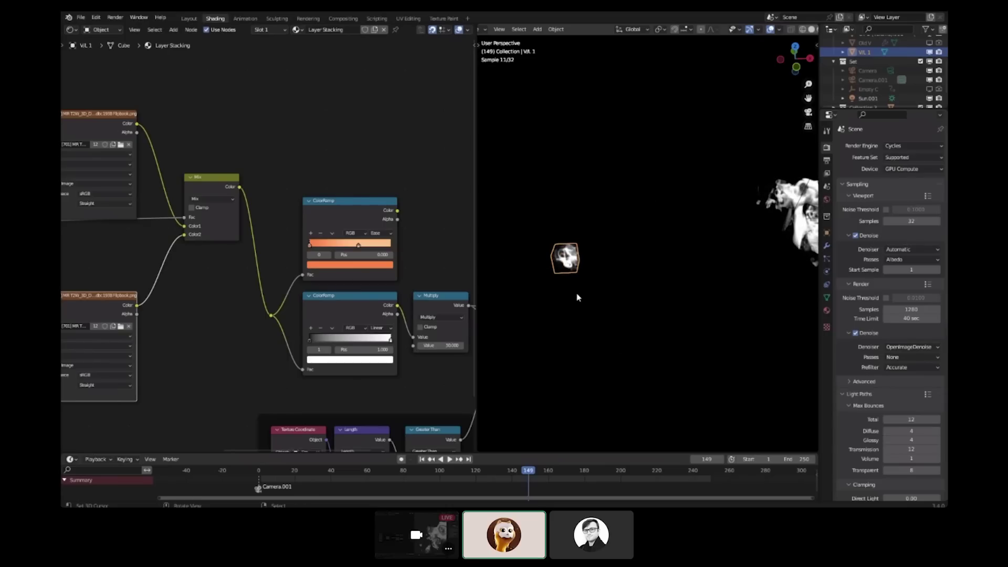
mouse_move(577, 298)
middle_down()
mouse_move(634, 359)
mouse_move(704, 217)
mouse_move(635, 299)
mouse_move(655, 243)
middle_up()
key(z)
click(695, 233)
right_click(701, 226)
middle_drag(751, 277, 782, 268)
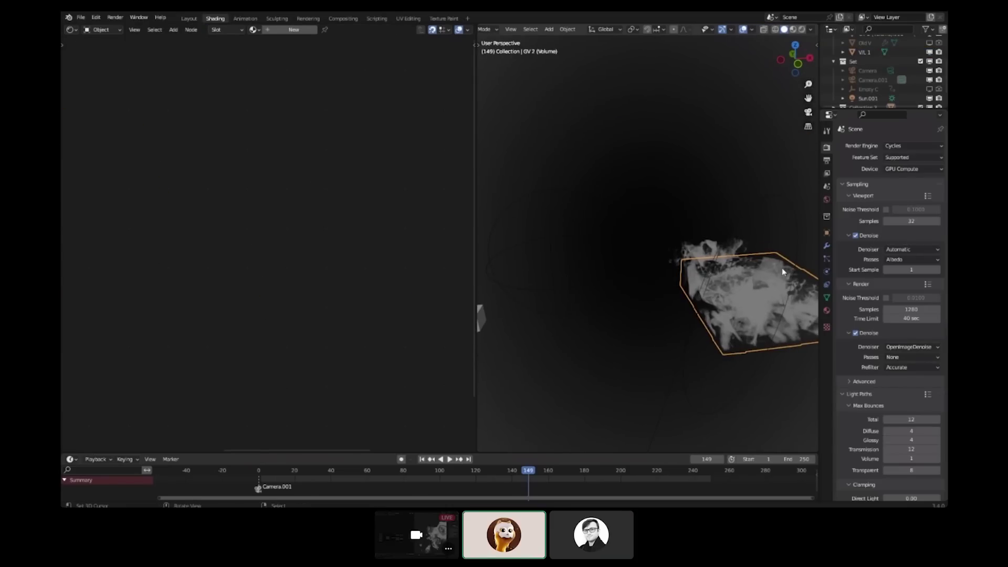
click(828, 246)
shift+middle_drag(641, 237, 715, 185)
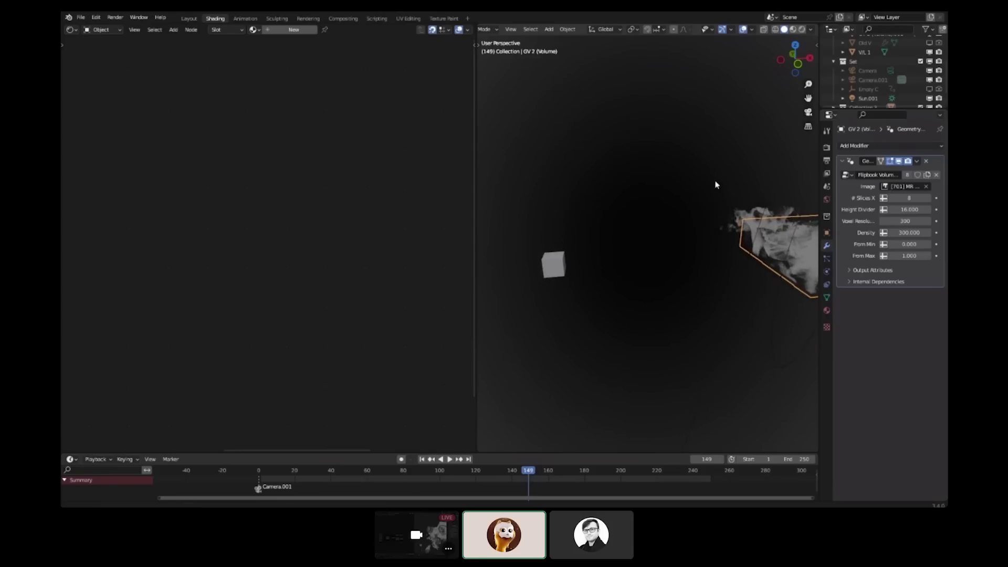
Step: Switch the viewport back to Rendered shading and select the small cropped cube
mouse_move(527, 298)
middle_down()
mouse_move(600, 301)
mouse_move(675, 282)
mouse_move(654, 317)
mouse_move(663, 362)
mouse_move(627, 375)
mouse_move(654, 321)
middle_up()
key(z)
click(665, 310)
scroll(656, 344, up, 2)
click(650, 341)
scroll(654, 322, up, 2)
scroll(620, 309, up, 2)
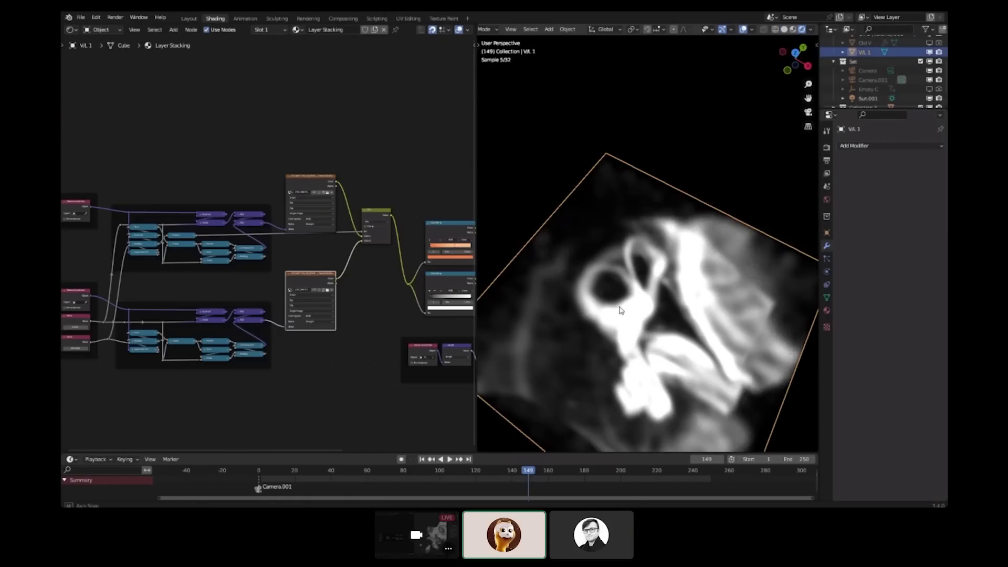
Step: Edit the cropped cube's mesh and move a side face outward along X to reveal more of the volume
middle_drag(621, 309, 578, 330)
shift+middle_drag(577, 331, 661, 309)
scroll(587, 234, down, 8)
middle_drag(629, 306, 661, 262)
key(g)
key(x)
click(733, 283)
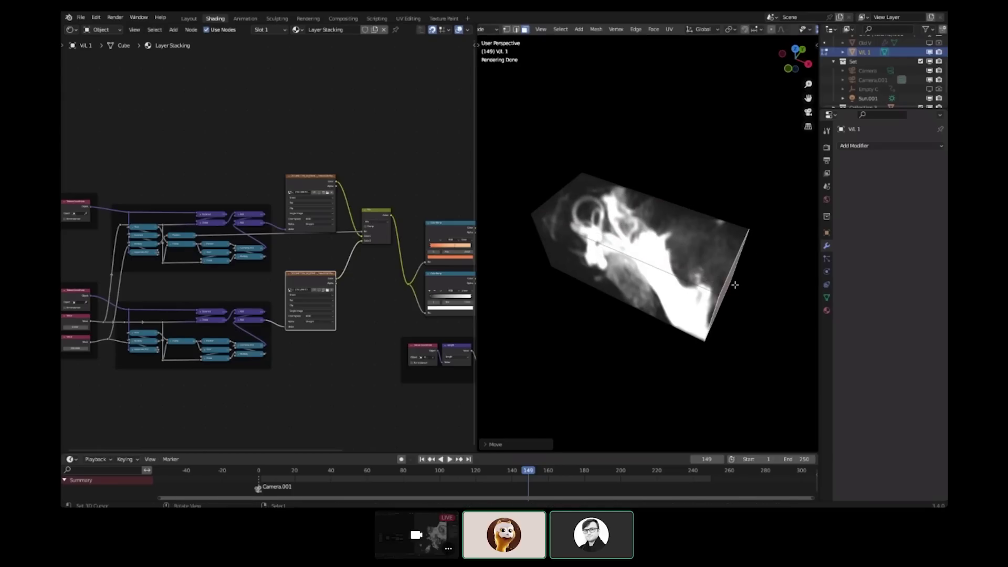
Step: Move another face of the cropped cube to adjust its extent, and return to Object Mode
middle_drag(733, 284, 649, 335)
key(g)
click(772, 238)
key(Tab)
Step: Examine the cropped volume, the render engine options and the cube's shader nodes up to the material output
scroll(654, 281, up, 4)
scroll(637, 310, down, 4)
click(828, 149)
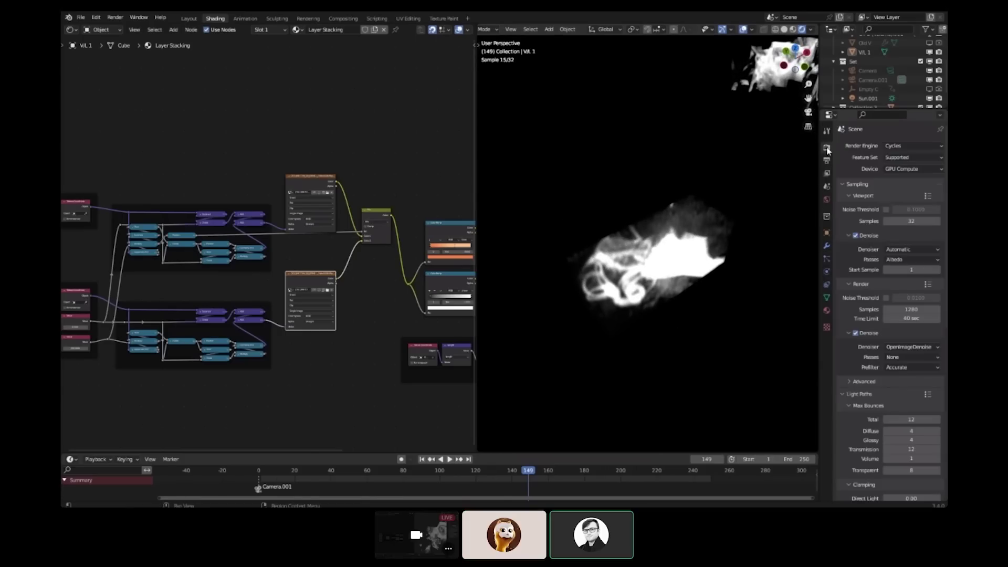
scroll(647, 269, up, 2)
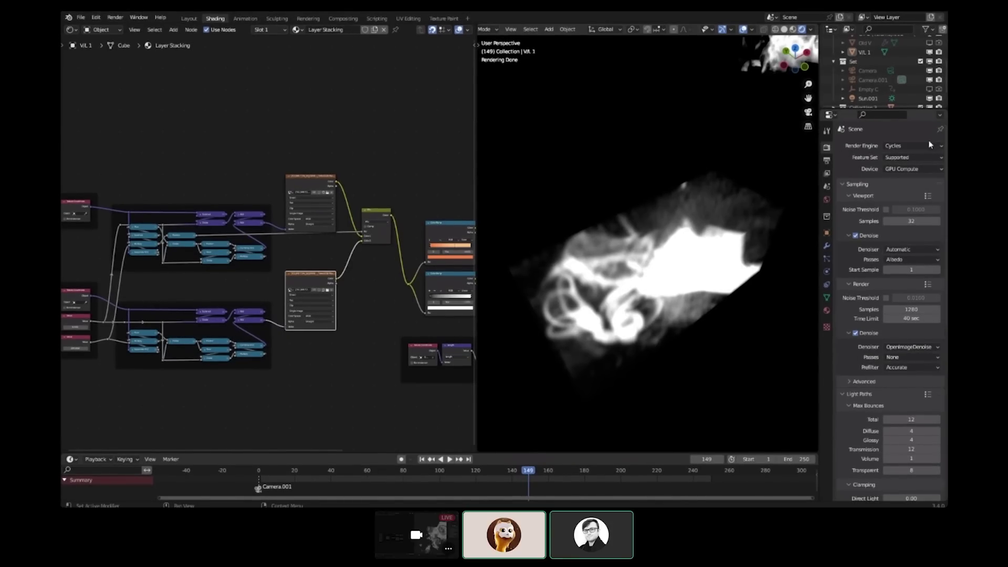
click(920, 146)
scroll(380, 295, down, 6)
middle_drag(380, 295, 232, 291)
scroll(232, 290, up, 6)
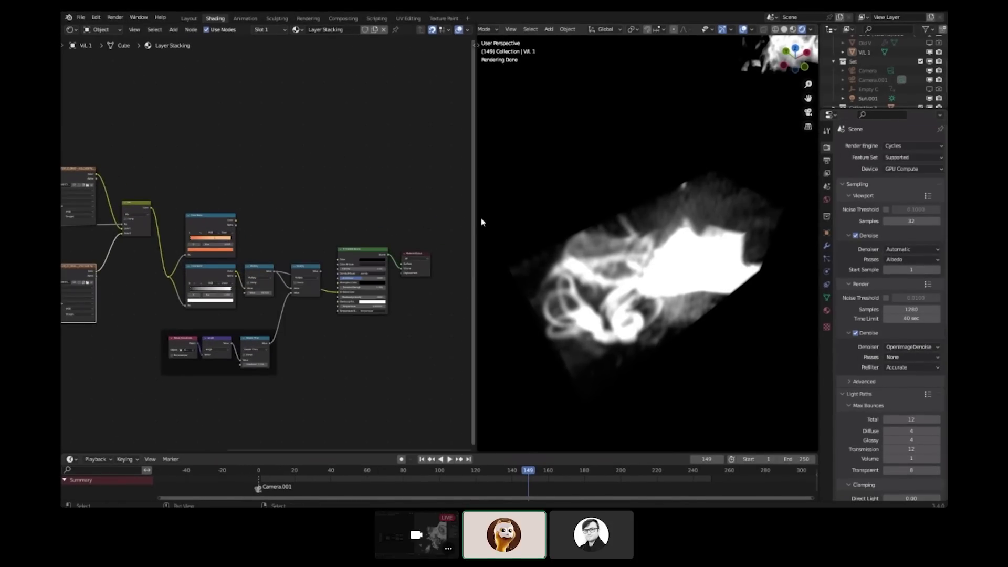
Step: Duplicate the Principled Volume node and place the copy above the original as a spare
click(349, 256)
key(shift+d)
click(352, 150)
middle_drag(351, 150, 305, 199)
key(ctrl+j)
scroll(333, 205, up, 4)
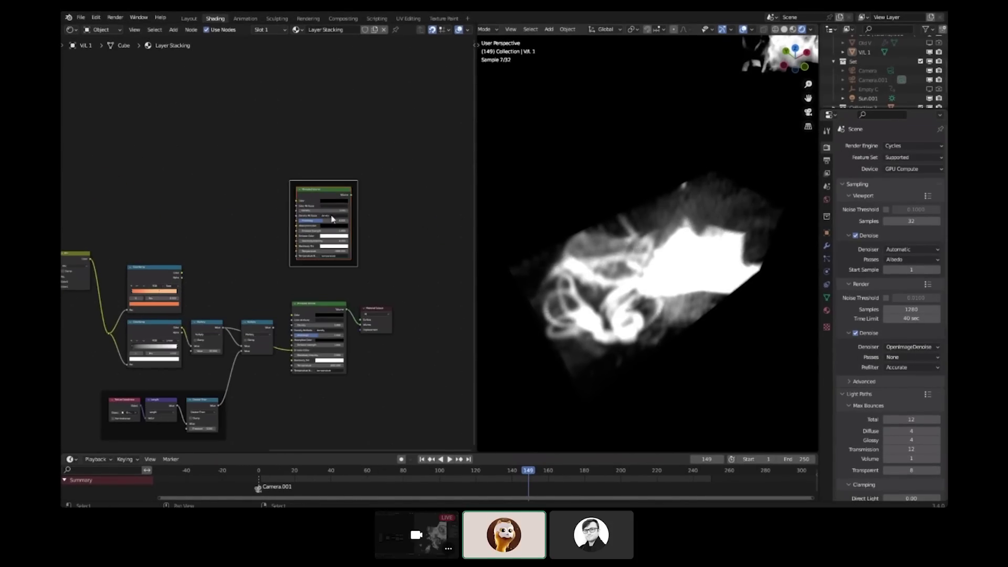
scroll(371, 153, up, 1)
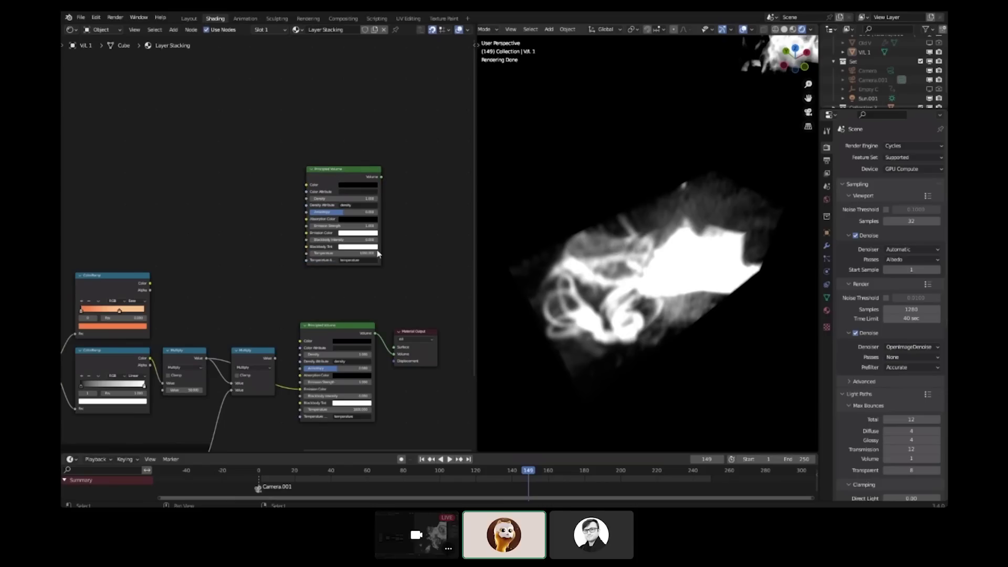
scroll(313, 356, up, 3)
middle_drag(361, 142, 335, 245)
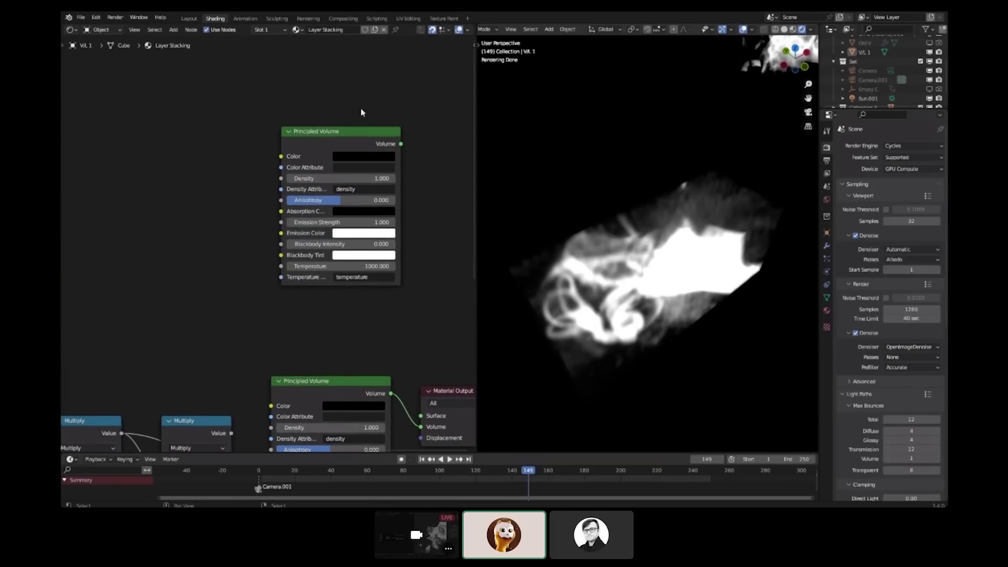
Step: Connect the Multiply output to the original Principled Volume's Density instead of Emission Color, and set its color to deep red
middle_drag(256, 392, 275, 253)
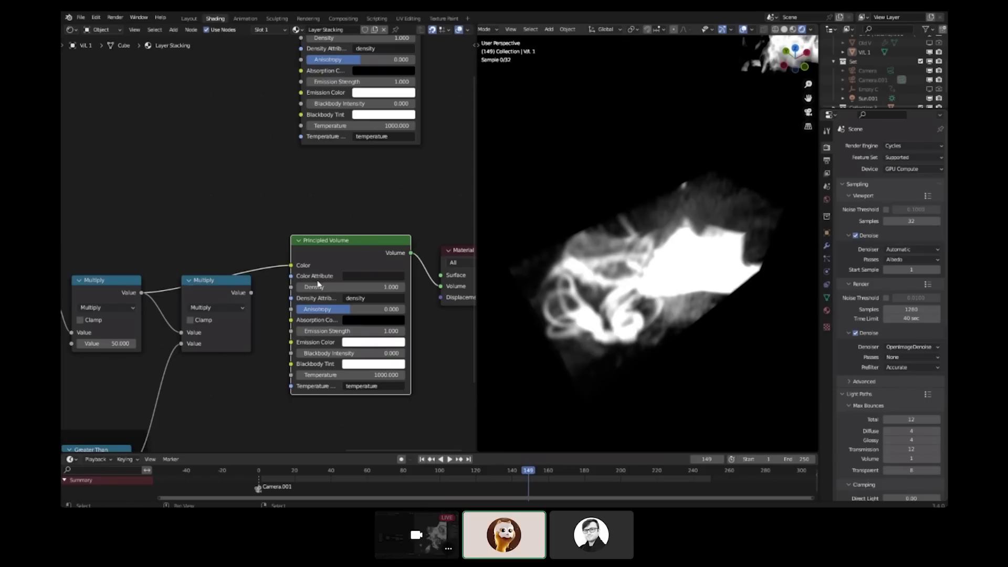
drag(293, 286, 291, 287)
click(373, 265)
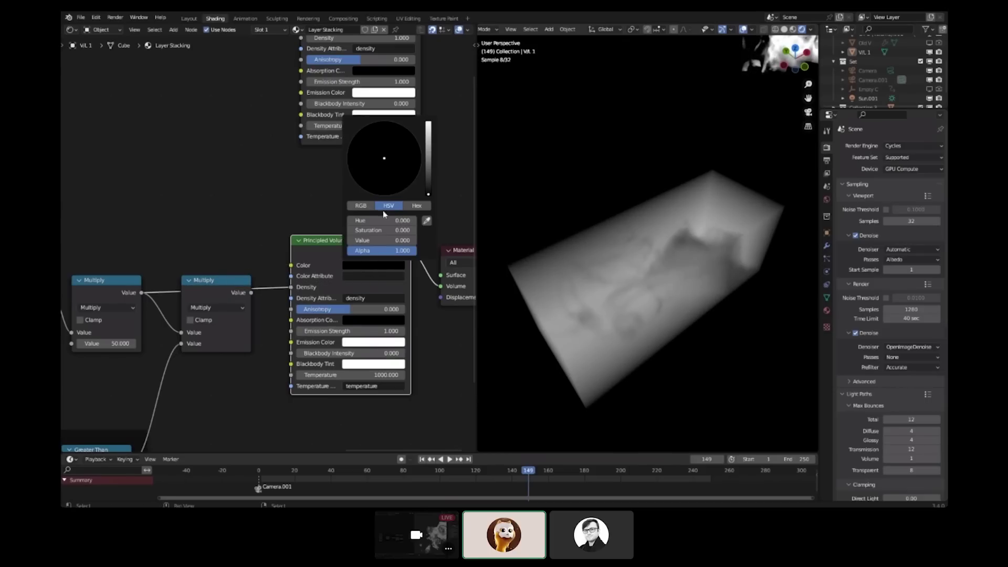
drag(392, 170, 384, 195)
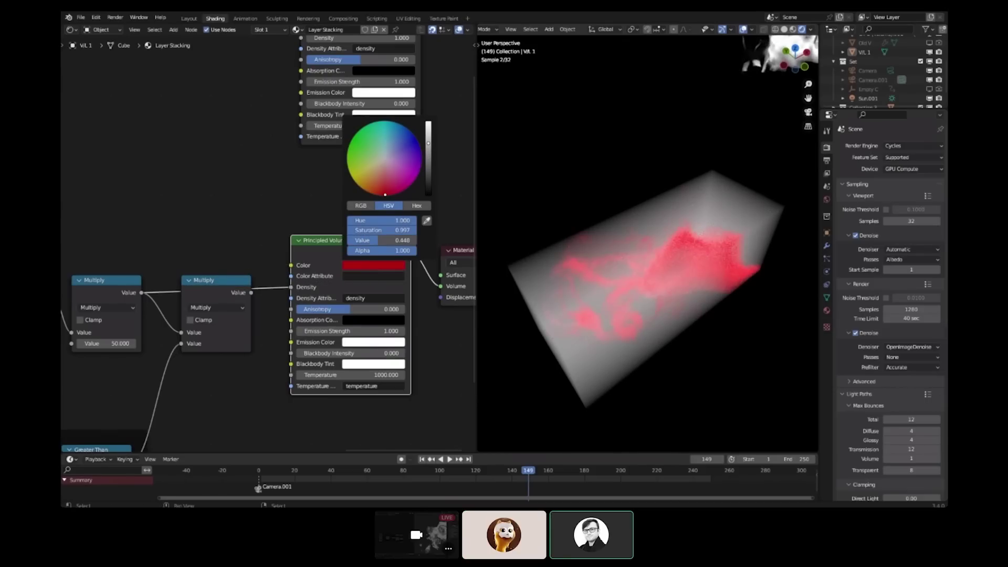
Step: Set the connected Principled Volume's Emission Strength to 0 and brighten its red color
drag(351, 330, 310, 331)
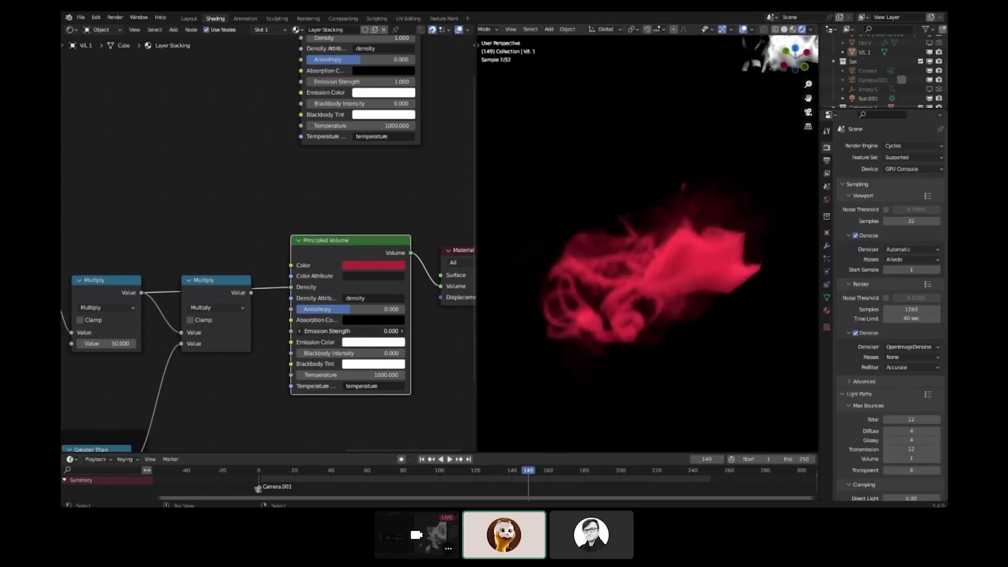
middle_drag(587, 314, 569, 297)
click(365, 265)
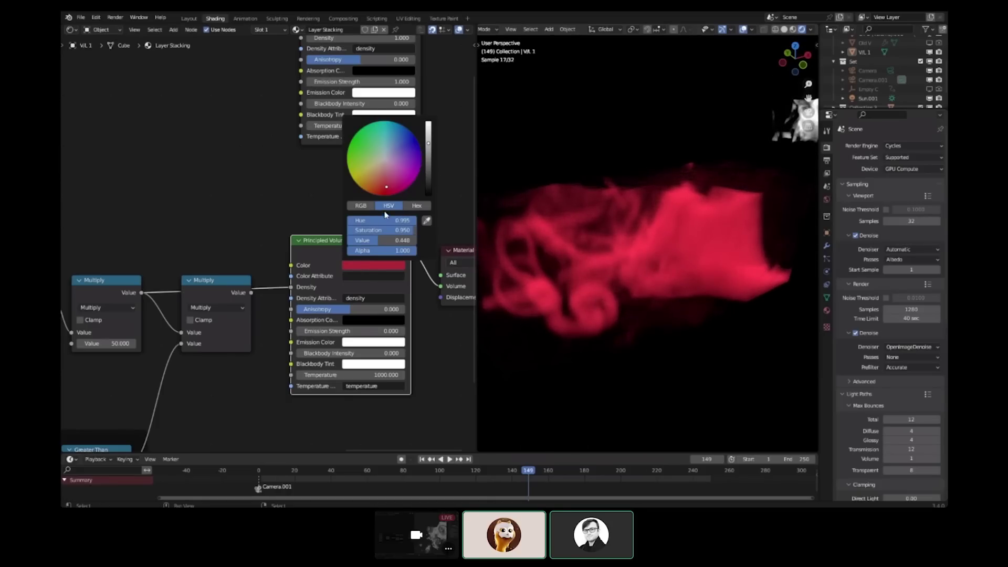
scroll(374, 170, up, 3)
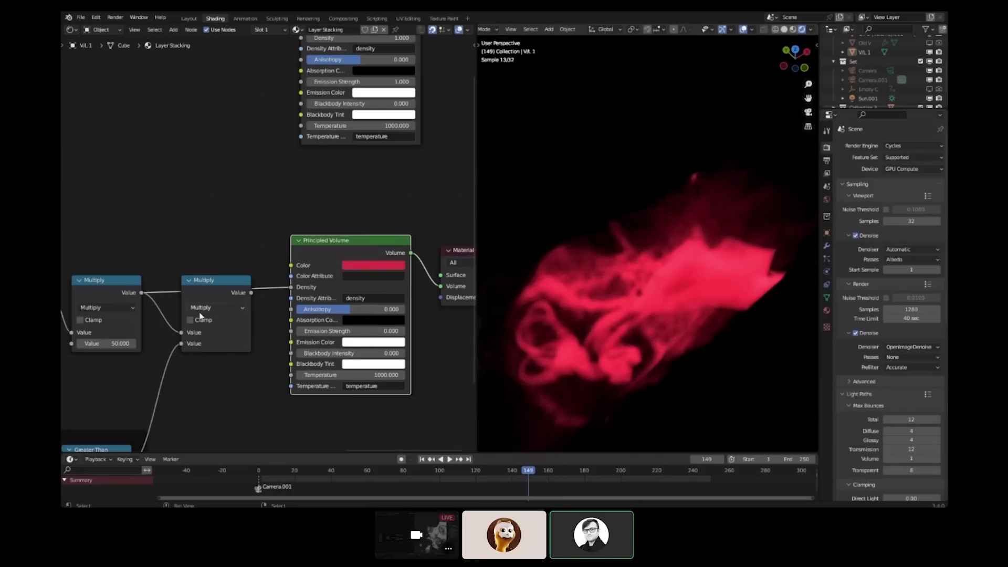
Step: Raise the first Multiply node's value to 285.3 and change the volume color to orange
drag(107, 343, 137, 343)
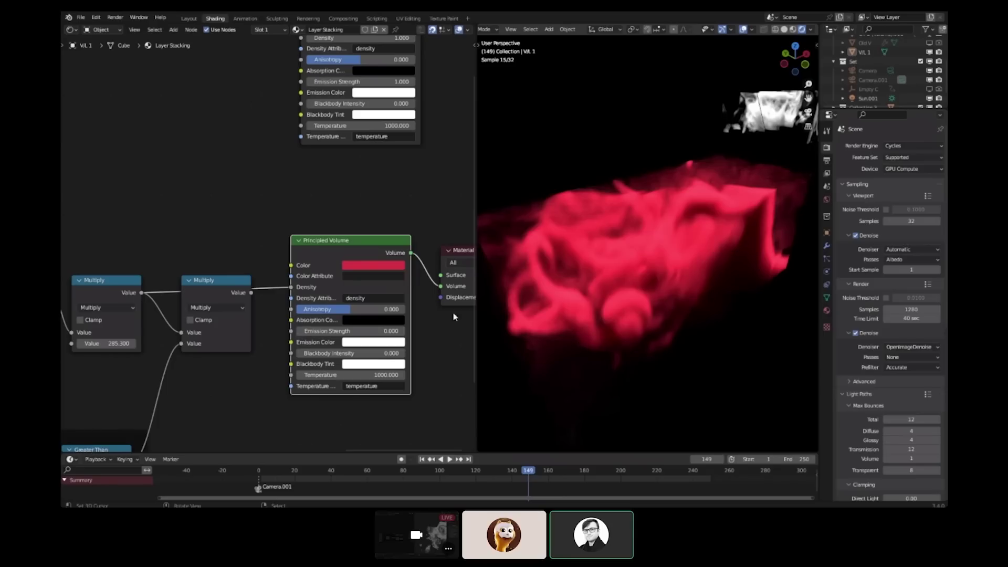
click(367, 265)
click(368, 181)
Step: Set the scene's View Transform to Filmic in the color management settings
scroll(892, 315, down, 12)
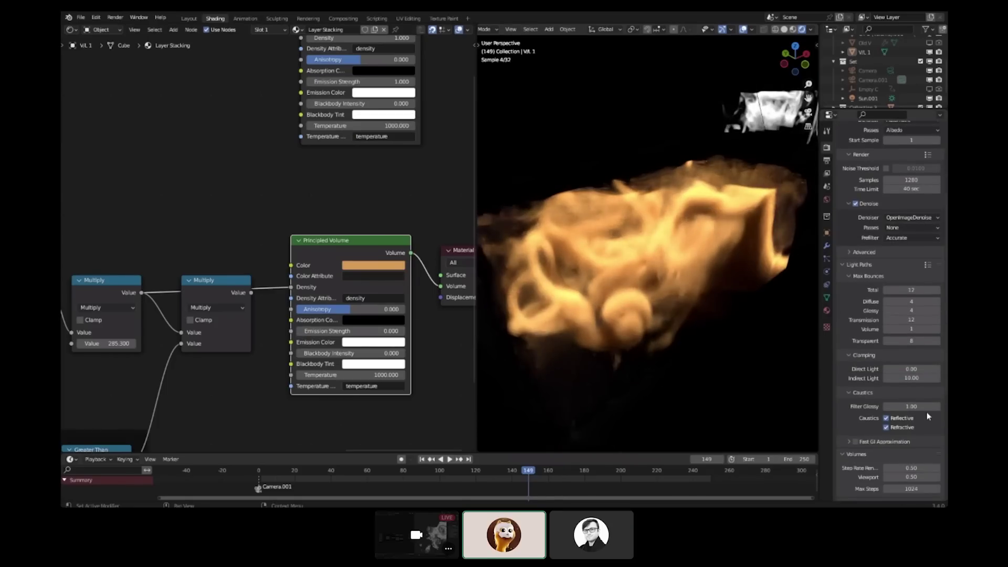
click(906, 436)
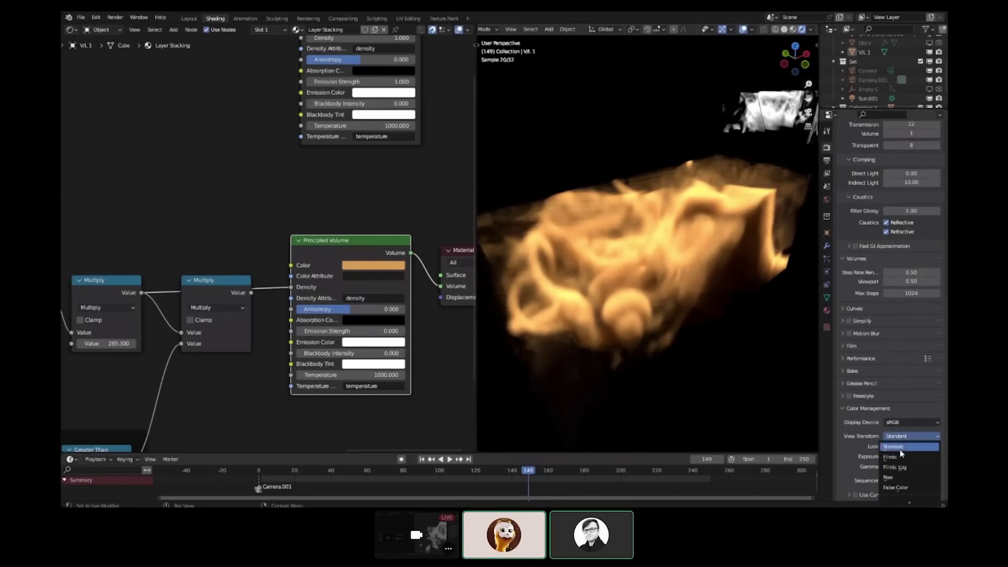
click(900, 457)
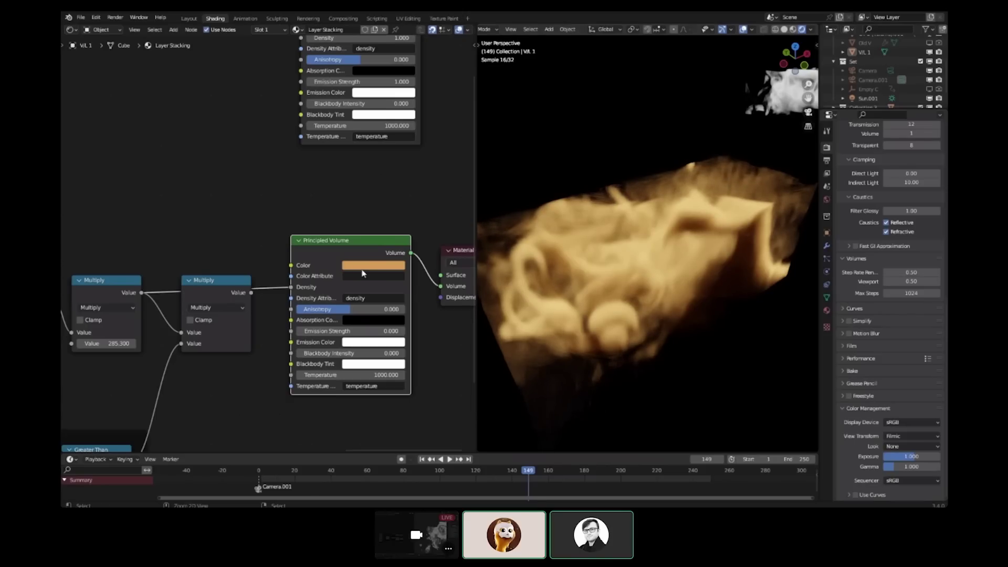
Step: Try a turquoise color on the Principled Volume, and change it to violet
click(394, 266)
click(360, 178)
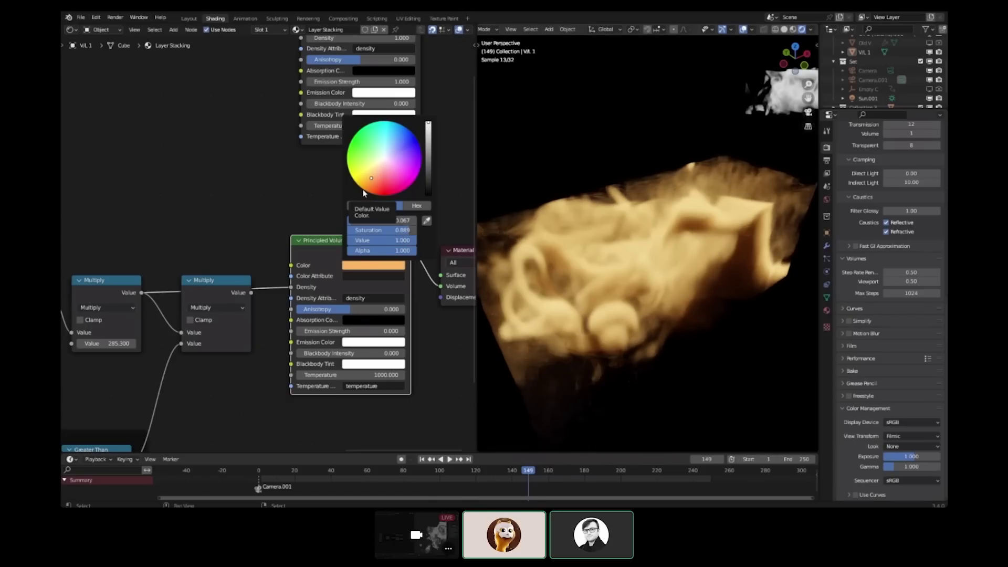
drag(360, 178, 377, 129)
middle_drag(697, 286, 659, 272)
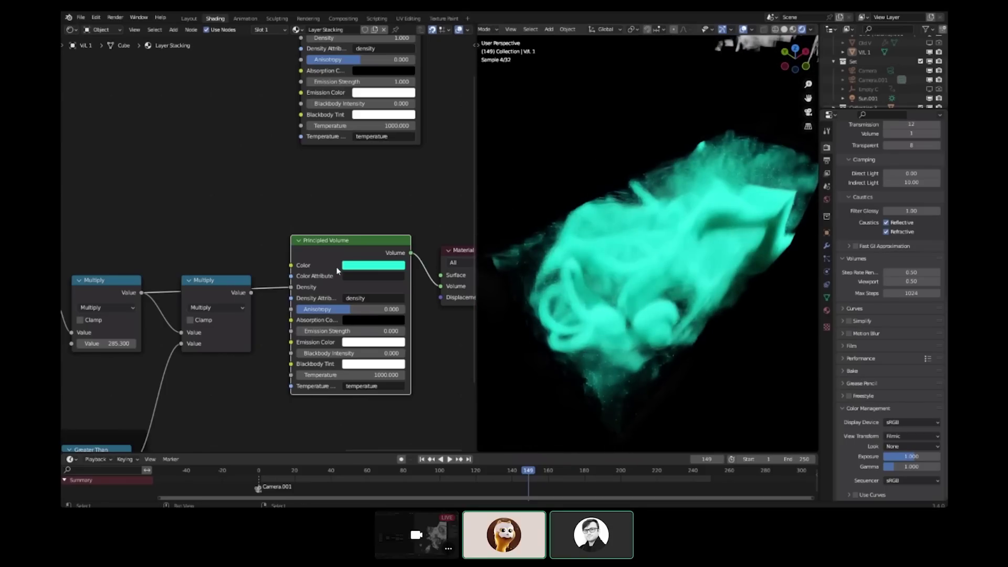
click(356, 267)
drag(404, 160, 419, 162)
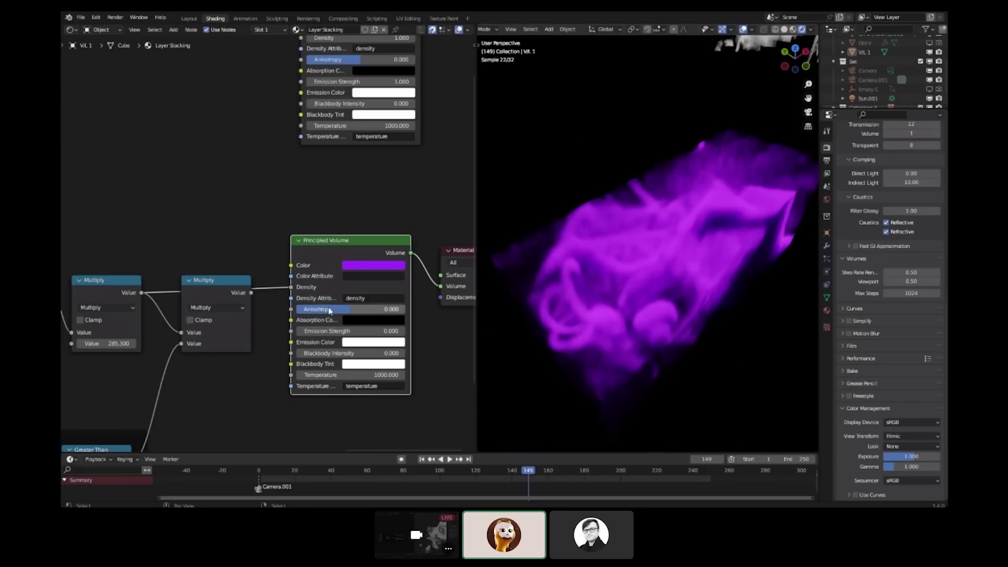
Step: Try a higher Anisotropy on the Principled Volume and undo it
drag(331, 310, 379, 310)
key(ctrl+z)
middle_drag(572, 270, 540, 263)
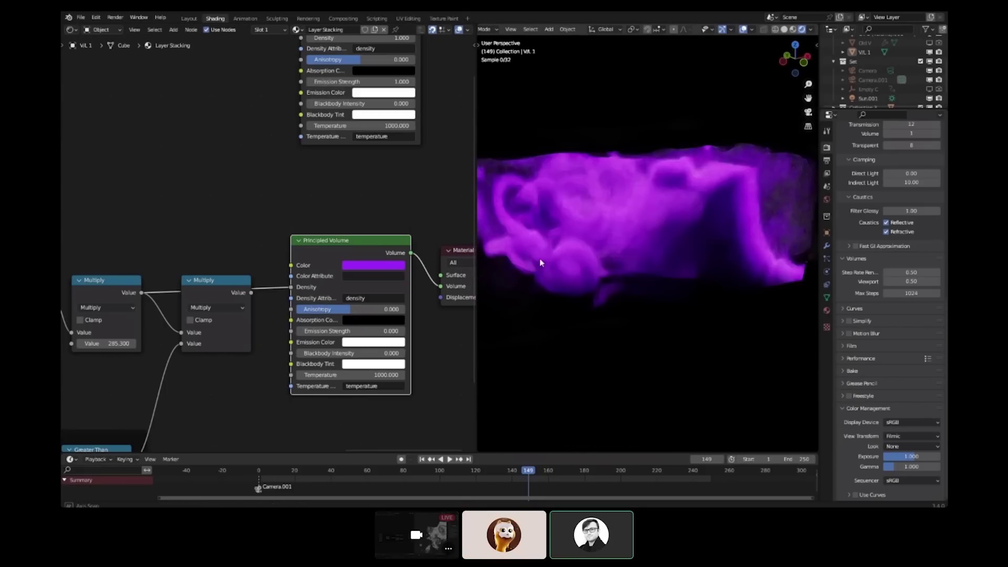
Step: Select the Sun.001 light, show its light settings and rotate it to light the volume from another direction
click(866, 98)
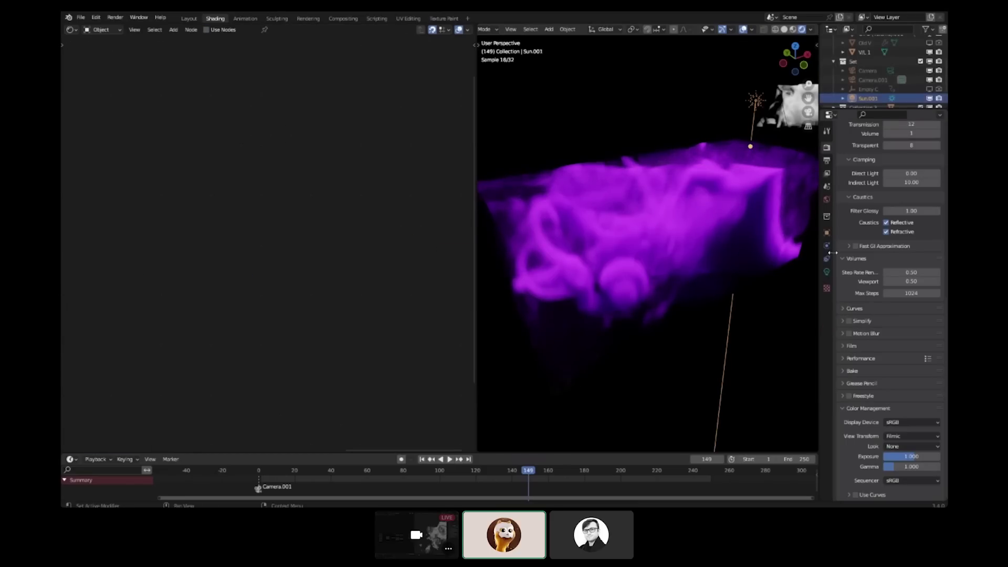
click(827, 273)
scroll(728, 281, down, 5)
mouse_move(722, 267)
middle_down()
mouse_move(711, 214)
mouse_move(717, 264)
middle_up()
key(r)
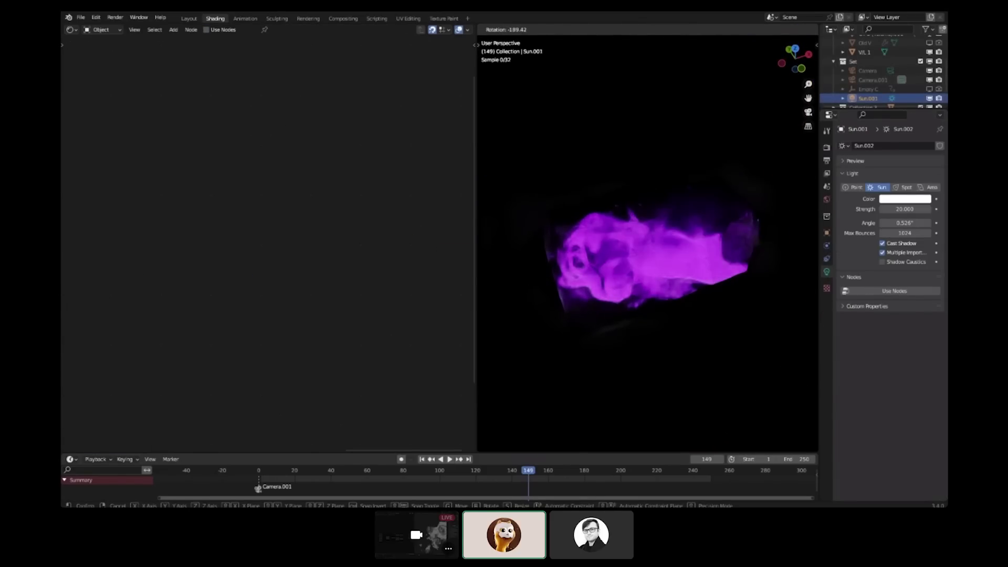
click(643, 400)
scroll(673, 284, up, 5)
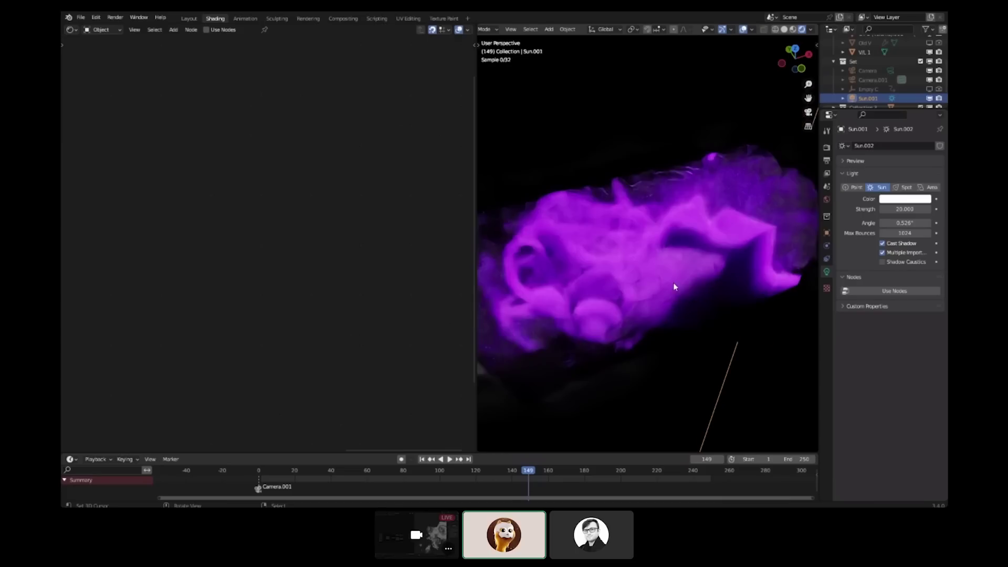
Step: Reselect the volume cube and set the volume step rate to 0.25 for both render and viewport
right_click(673, 284)
scroll(664, 281, down, 2)
click(827, 147)
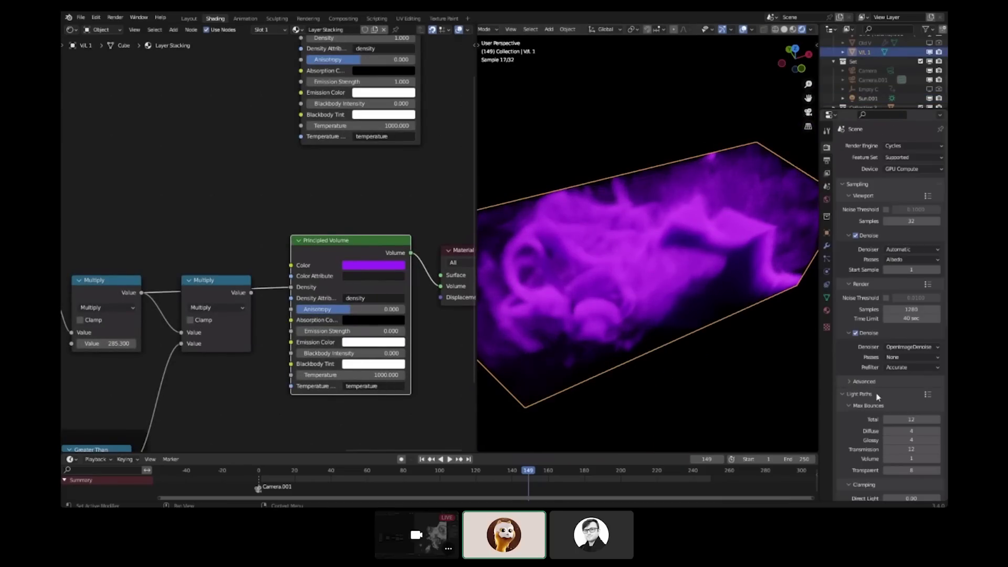
scroll(887, 315, down, 5)
scroll(880, 411, down, 2)
drag(908, 412, 908, 421)
text(0.25)
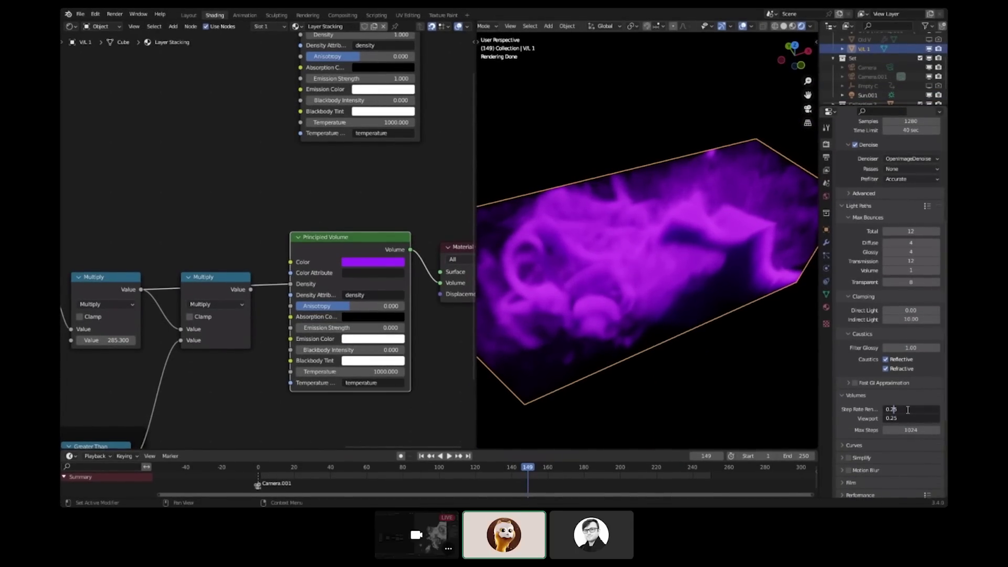
key(Return)
middle_drag(708, 344, 731, 344)
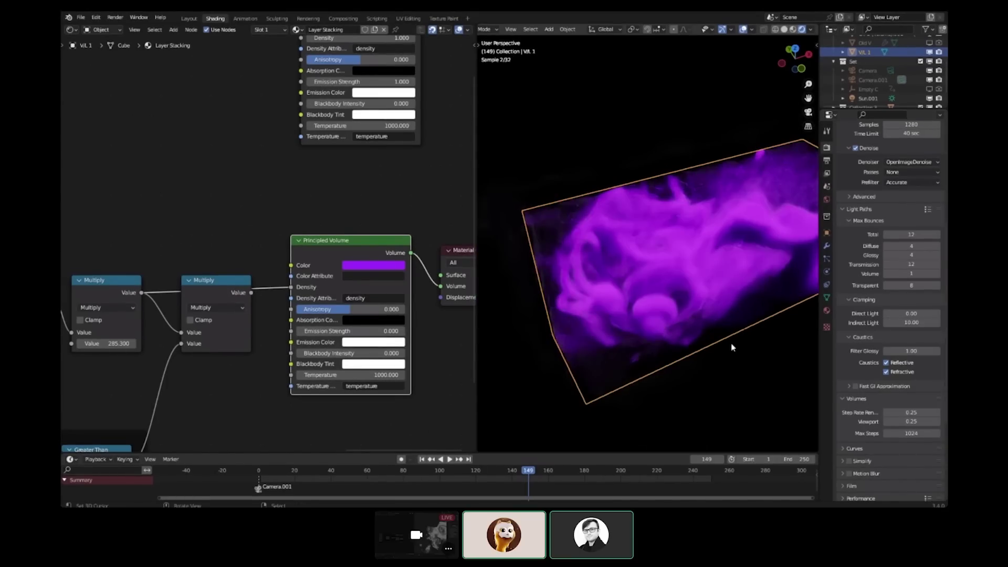
Step: Set the first Multiply node's value to 1000 to make the volume denser
middle_drag(624, 390, 631, 373)
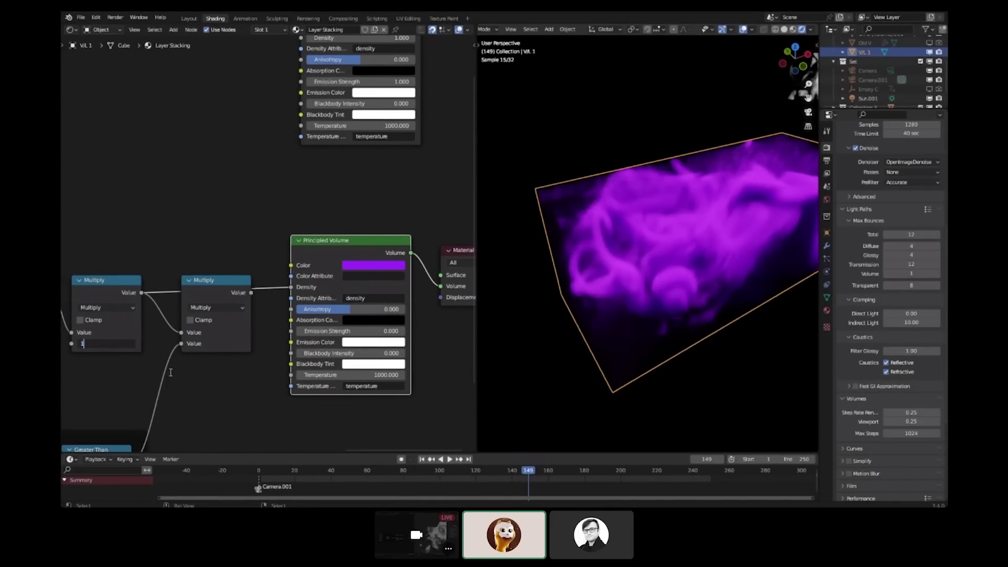
key(Return)
middle_drag(525, 335, 508, 336)
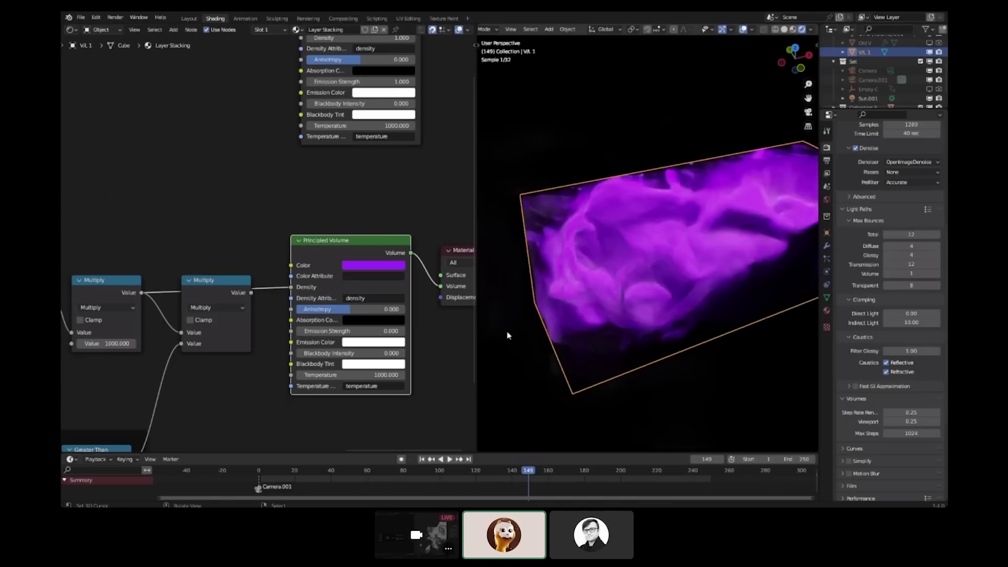
Step: Move the greyscale ColorRamp's black stop to 0.018 and its white stop to 0.277
middle_drag(203, 282, 396, 270)
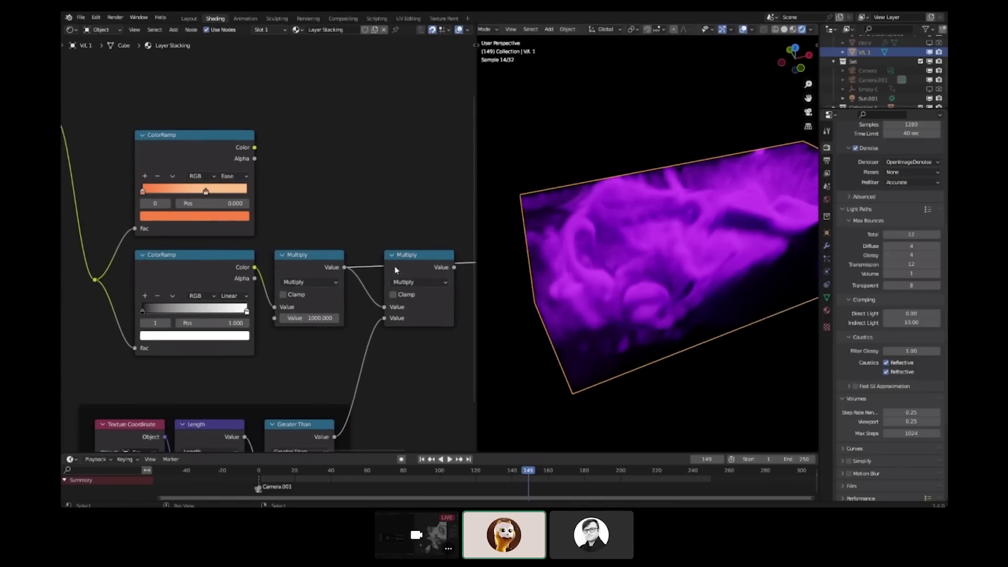
mouse_move(143, 312)
mouse_down()
mouse_move(207, 314)
mouse_move(147, 321)
mouse_up()
middle_drag(562, 294, 580, 296)
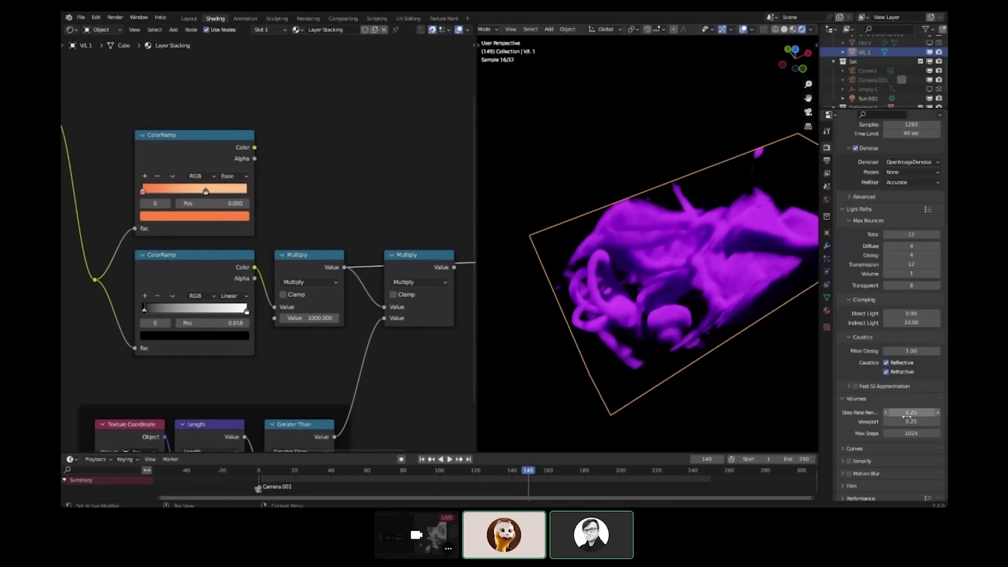
middle_drag(624, 368, 682, 309)
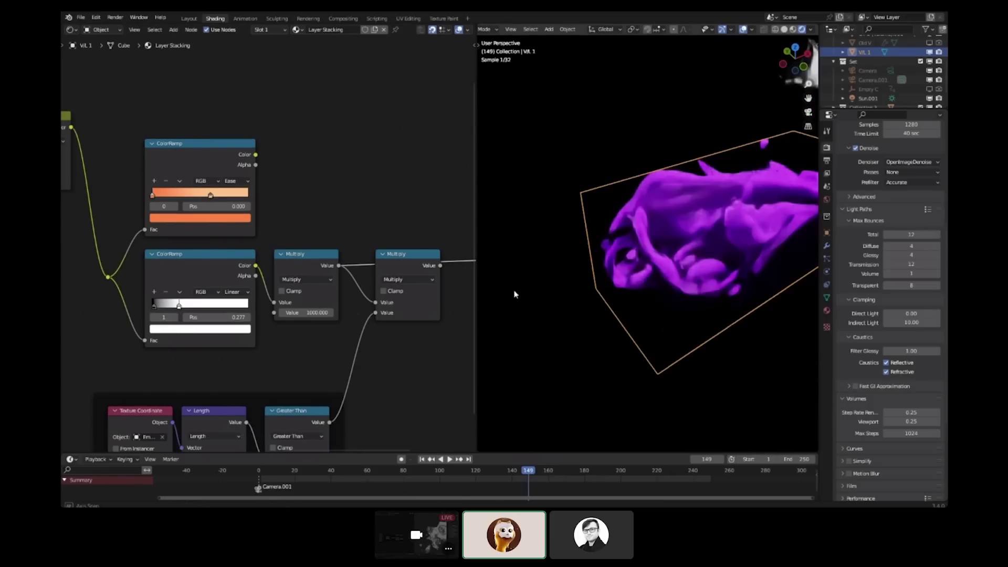
Step: Readjust the greyscale ColorRamp's black stop and move its white stop to 0.177
middle_drag(514, 294, 799, 291)
middle_drag(586, 265, 525, 273)
click(152, 306)
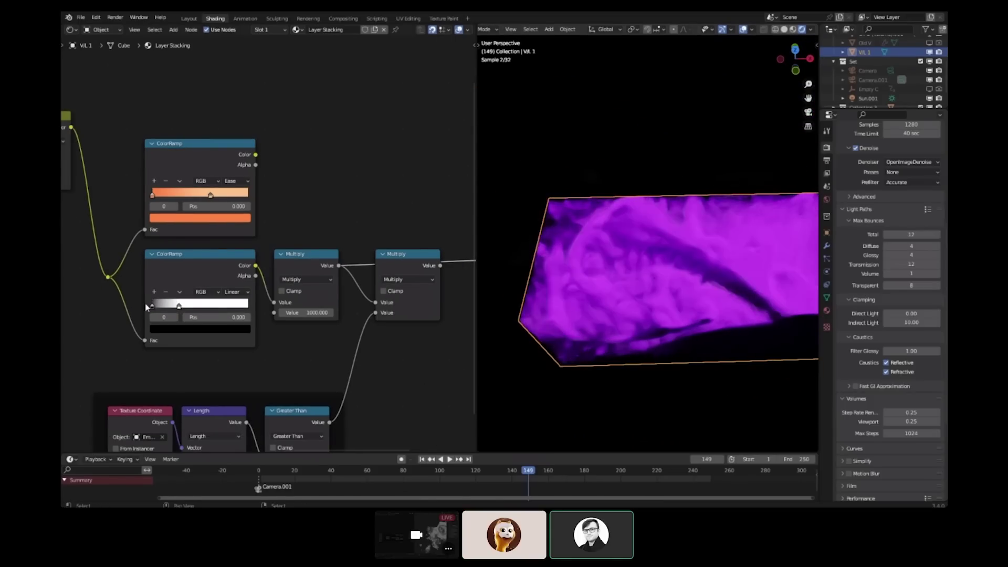
drag(237, 317, 230, 317)
middle_drag(768, 243, 811, 228)
drag(189, 309, 179, 312)
Step: Add a third stop to the greyscale ColorRamp, color it black and place it at 0.271
click(153, 287)
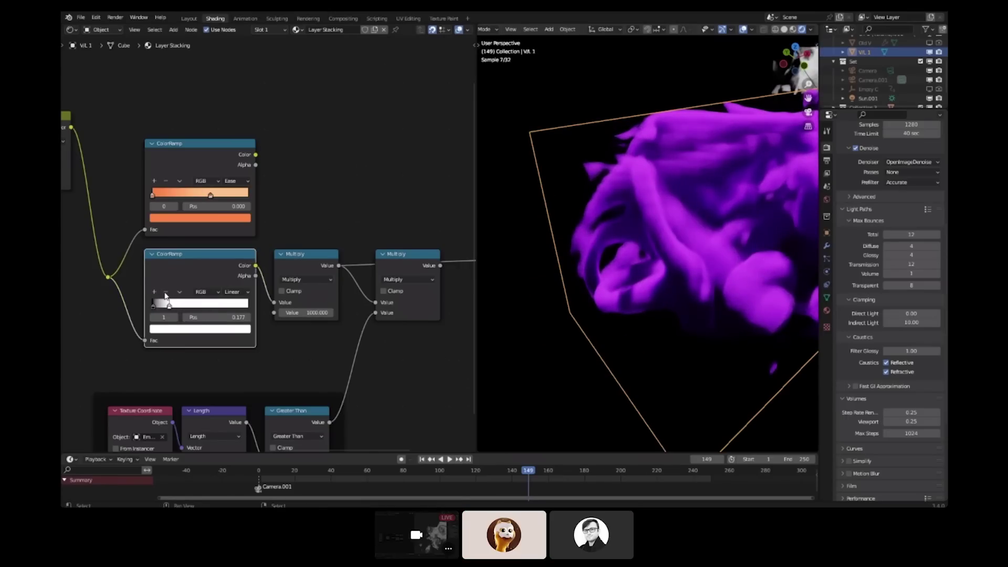
click(155, 291)
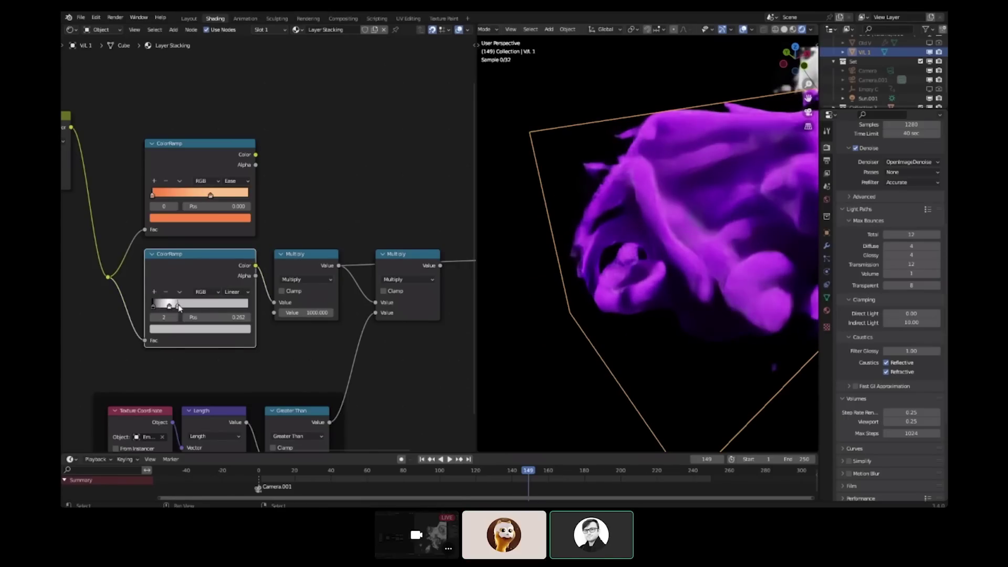
click(200, 329)
scroll(182, 245, down, 9)
scroll(709, 274, down, 6)
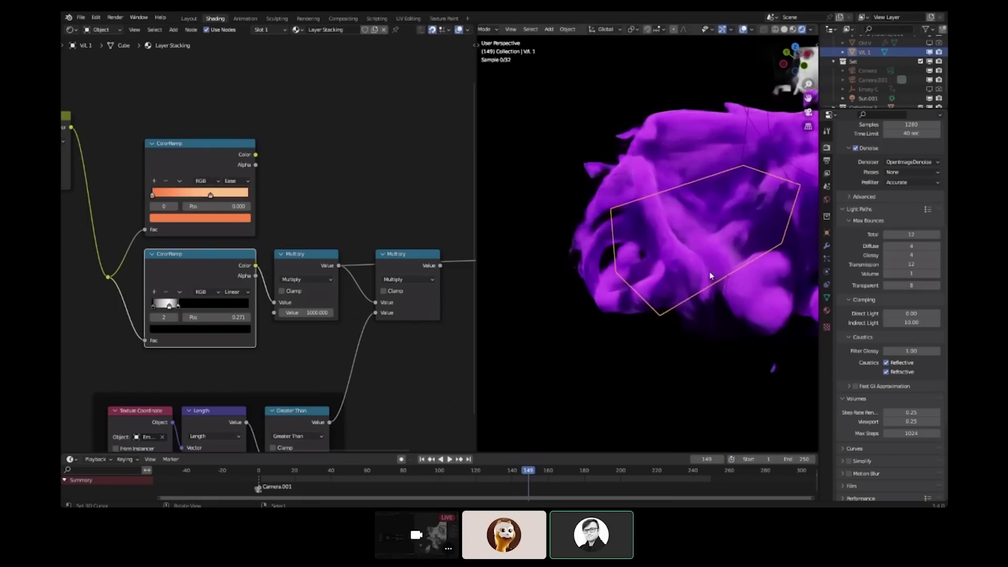
Step: Shift the black third stop of the greyscale ColorRamp to 0.341 to isolate a density range
middle_drag(709, 274, 683, 278)
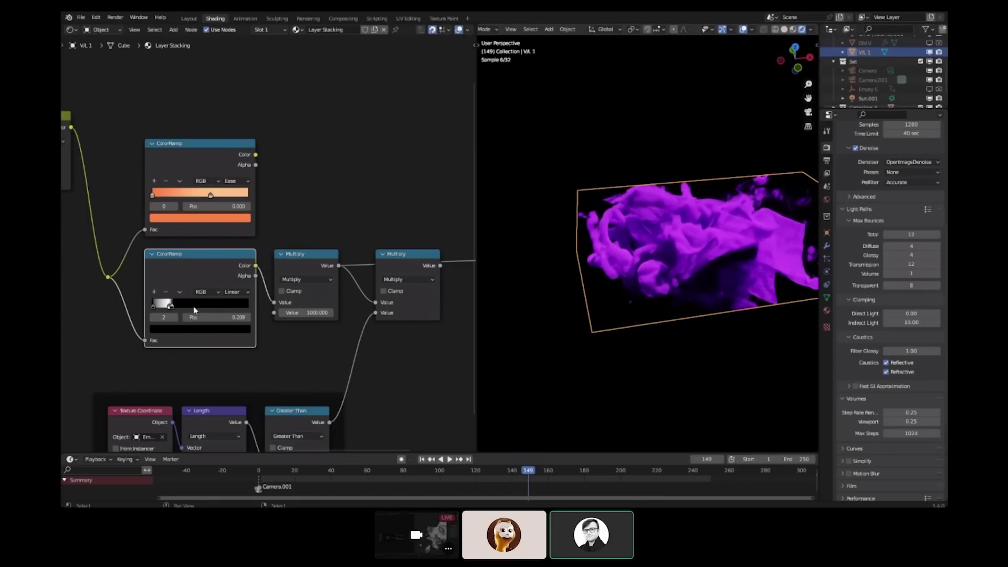
drag(193, 306, 243, 324)
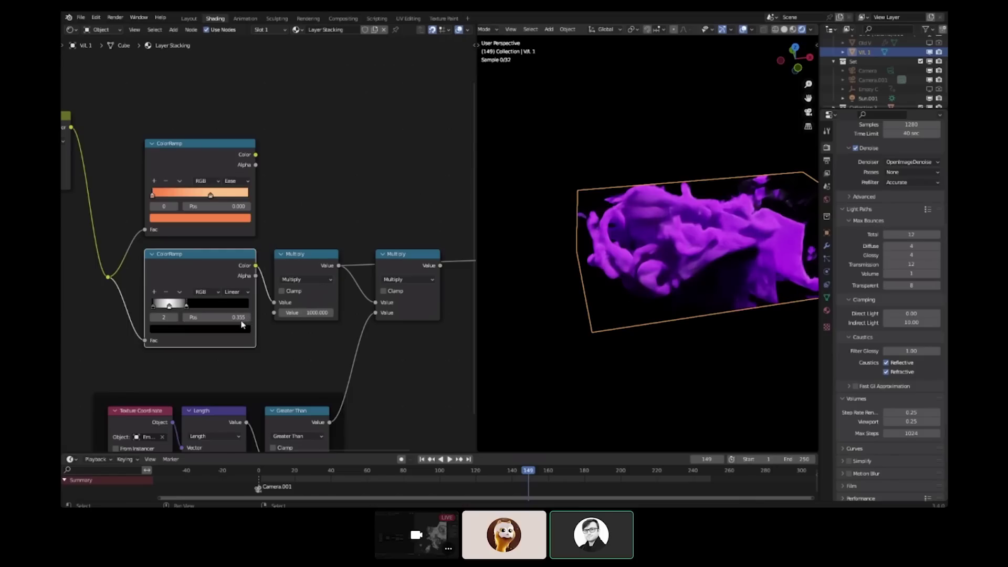
middle_drag(609, 281, 691, 292)
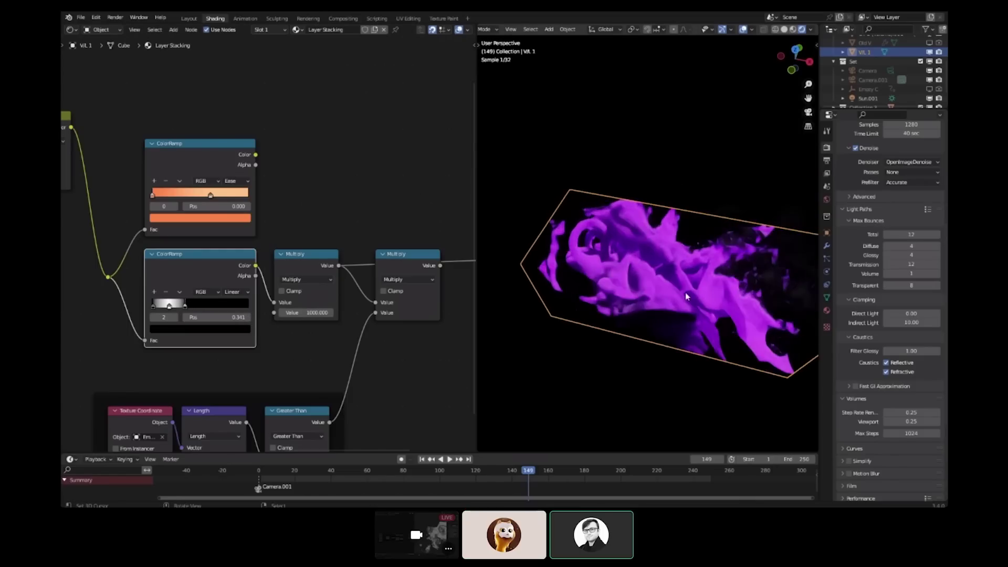
Step: Remove the greyscale ColorRamp's black third stop and set the volume step rate to 0.50 for render and viewport
click(167, 291)
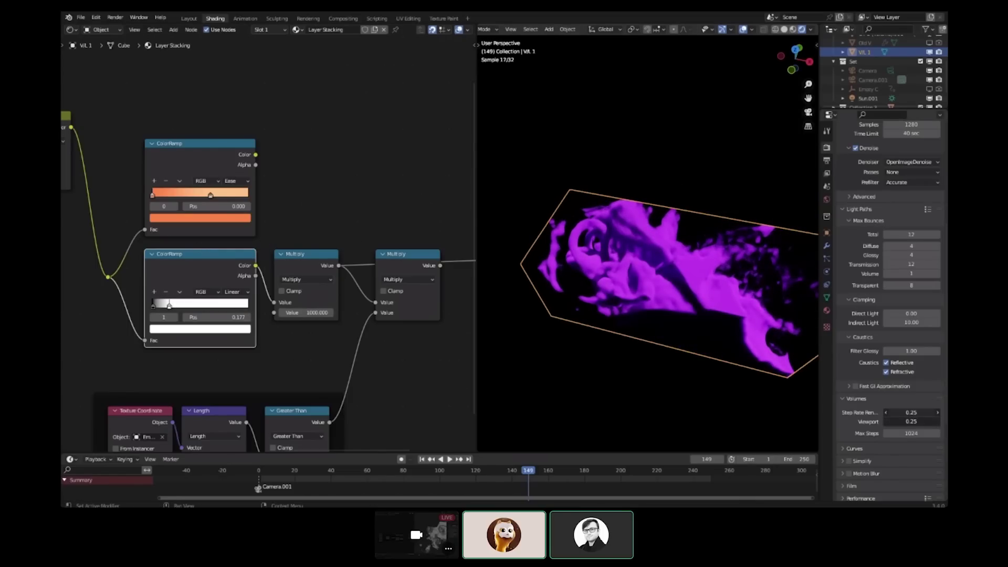
key(Return)
scroll(665, 264, up, 4)
middle_drag(665, 264, 694, 266)
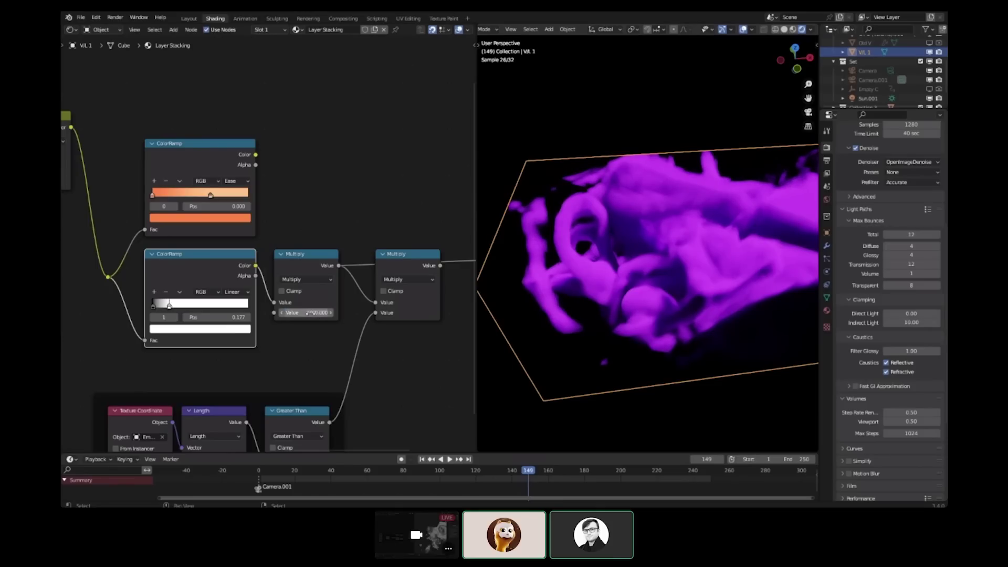
Step: Try a value of 300 in the Multiply node that follows the greyscale ColorRamp
key(Return)
middle_drag(653, 268, 619, 275)
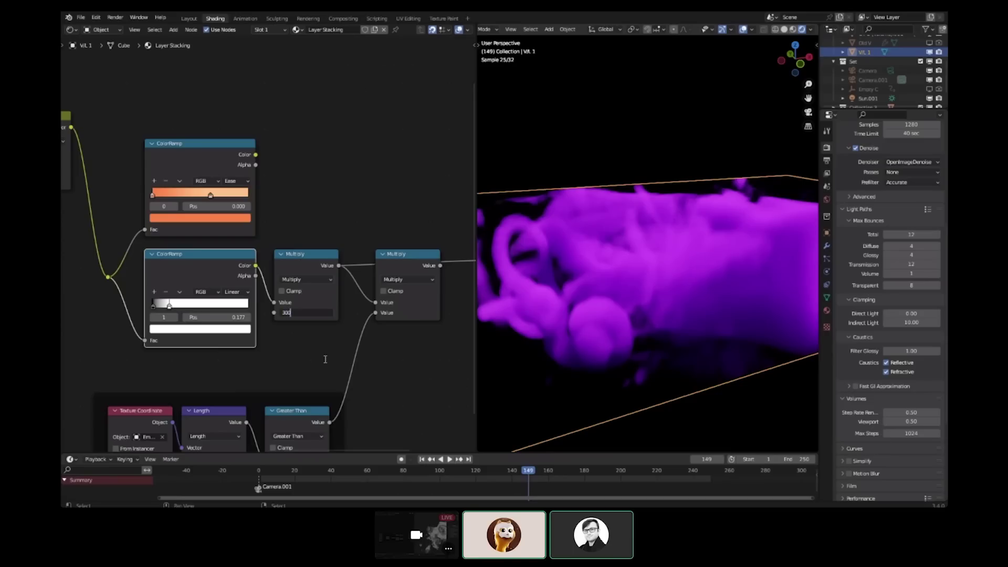
text(300)
key(Return)
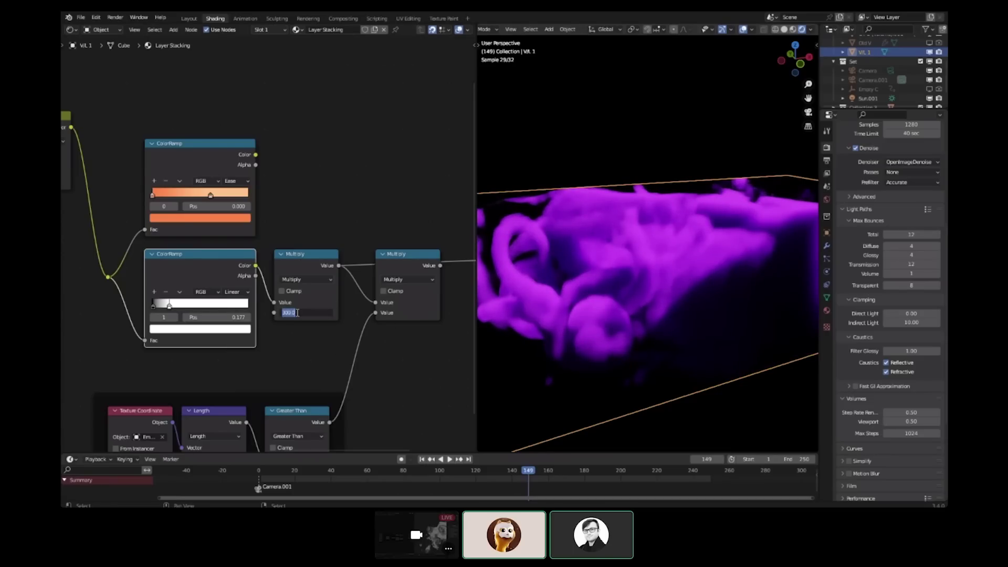
Step: Set the value of the Multiply node after the greyscale ColorRamp to 150
text(150)
key(Return)
middle_drag(631, 317, 531, 338)
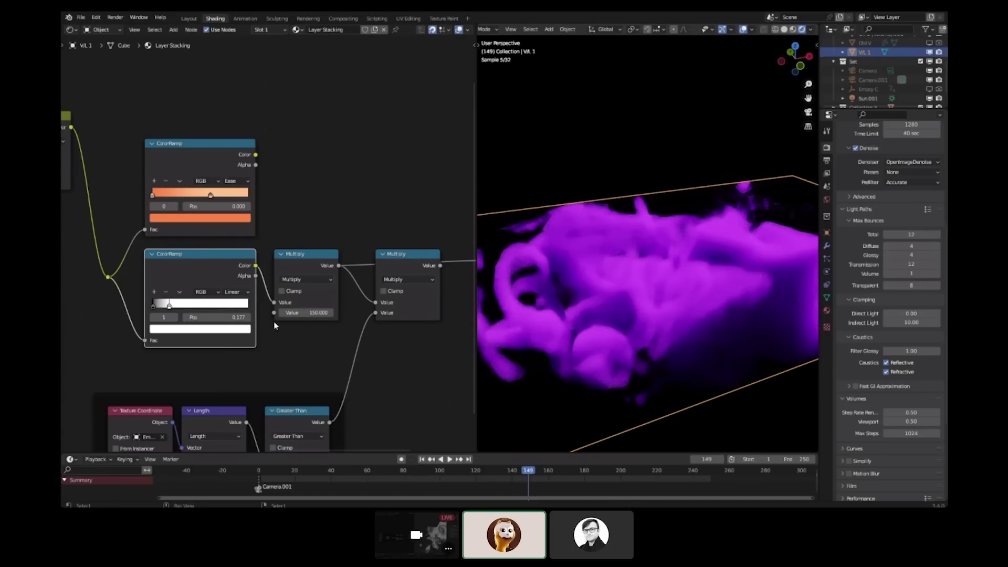
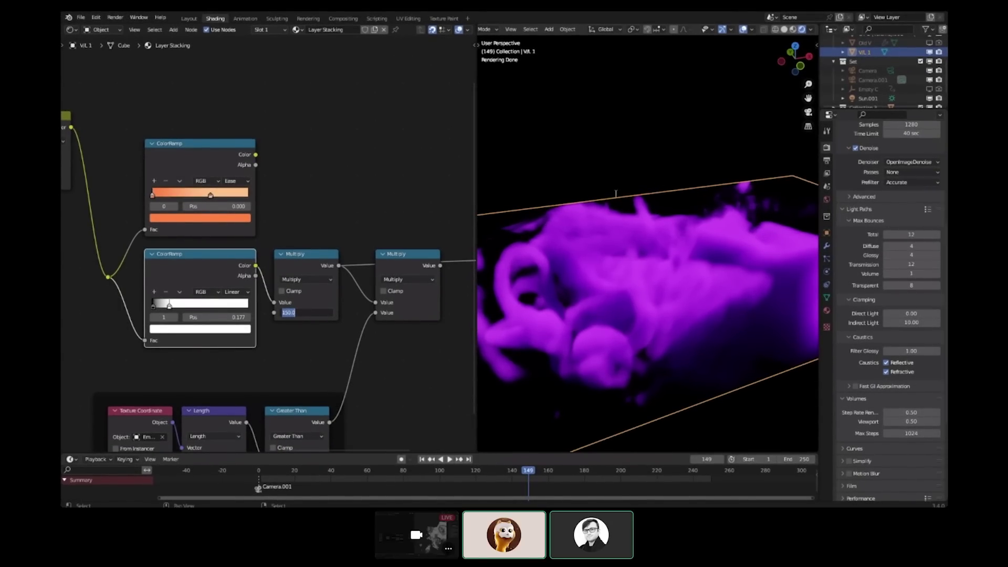
key(Return)
middle_drag(616, 193, 612, 322)
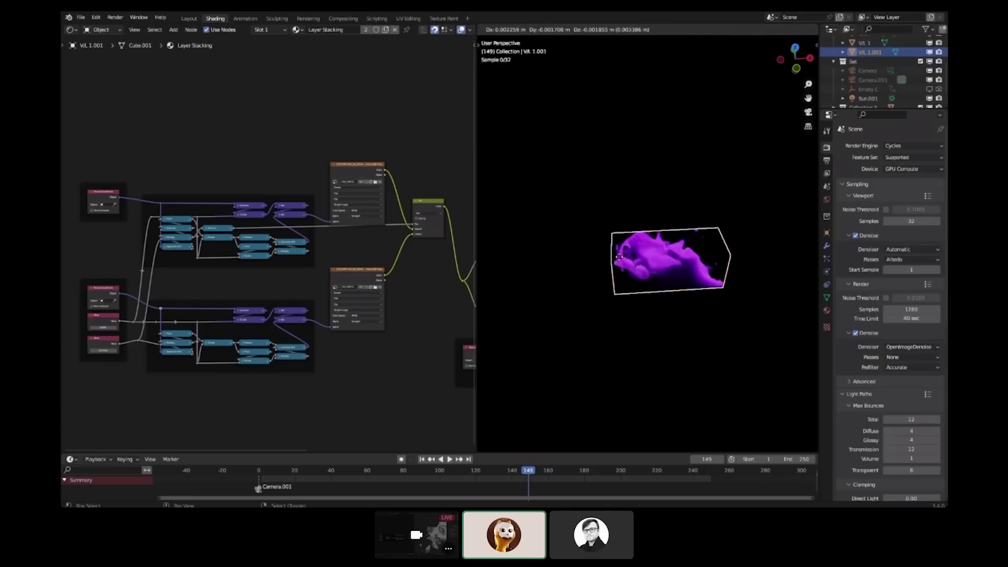
Step: Duplicate the volume, move the copy along the negative X axis and make its Layer Stacking material single-user
key(shift+d)
key(x)
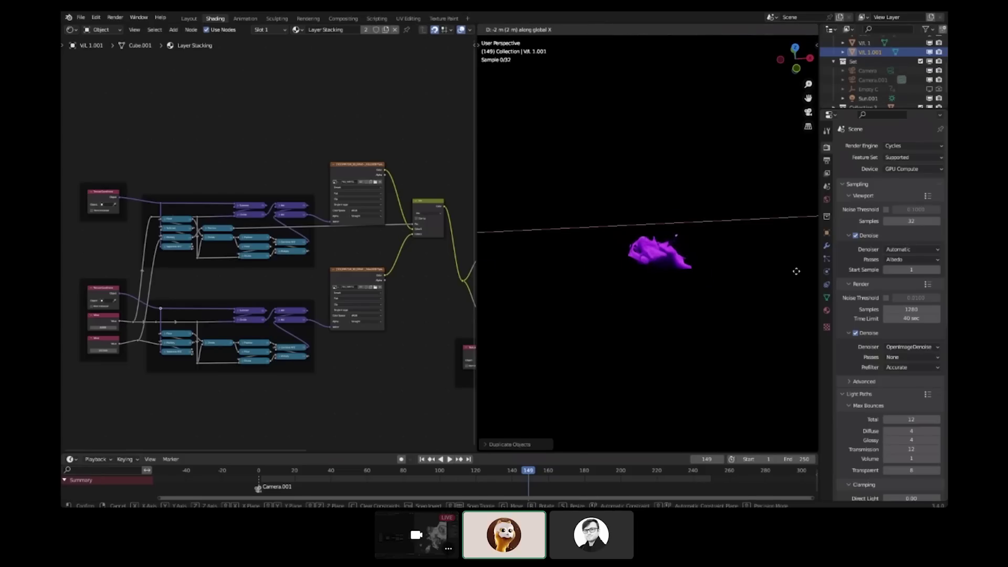
click(494, 270)
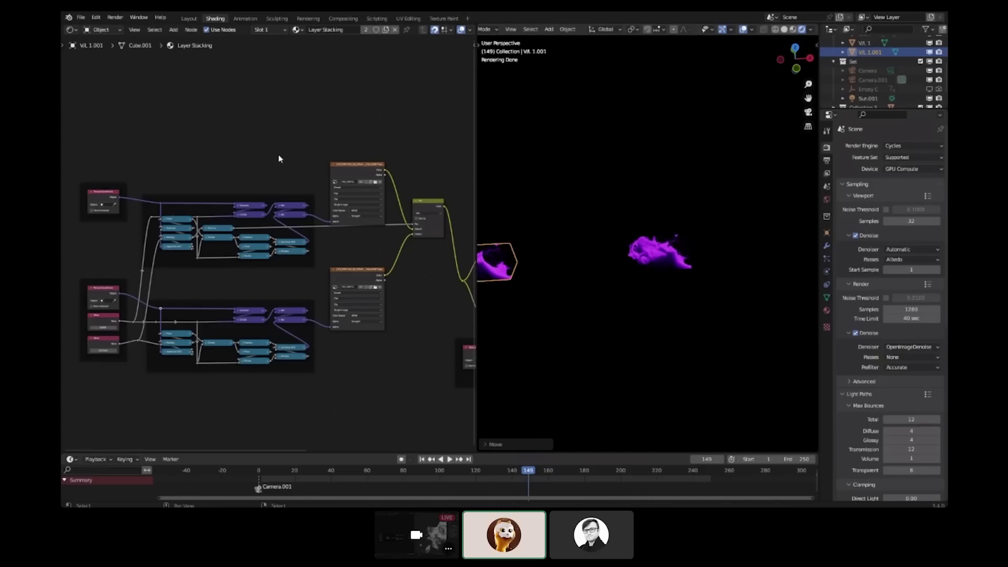
click(386, 30)
Step: Switch both image texture nodes of the copied material to the [201] MR T2W_TS flipbook image
scroll(361, 288, up, 5)
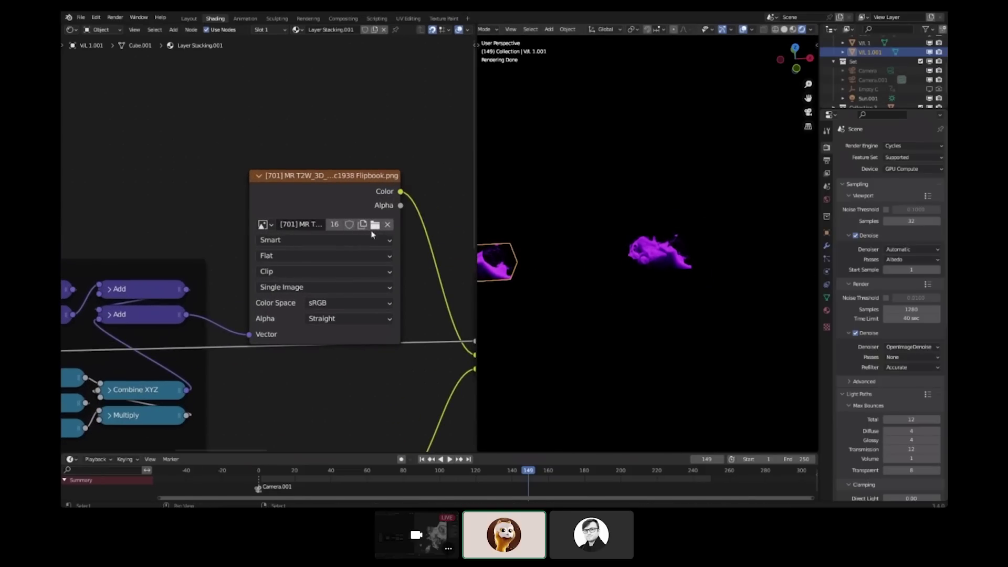
click(268, 226)
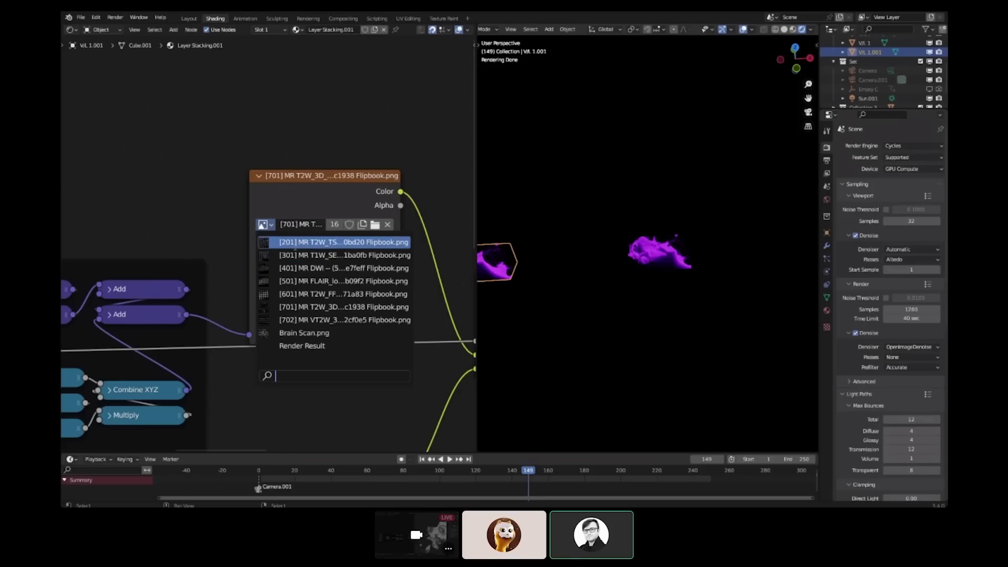
click(315, 241)
scroll(302, 366, down, 1)
scroll(302, 366, down, 4)
middle_drag(322, 424, 351, 280)
click(302, 316)
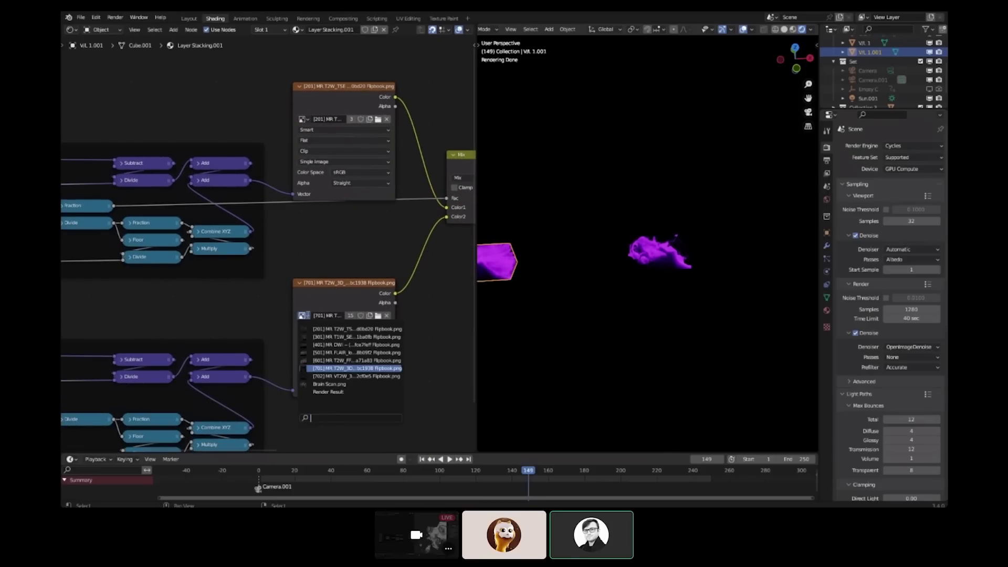
click(310, 331)
Step: Set the upper Value node of the flipbook mapping to 5
middle_drag(267, 315, 273, 245)
scroll(327, 326, up, 1)
click(324, 327)
text(5)
Step: Replace the duplicated volume's geometry with a new default cube in Edit Mode
shift+middle_drag(569, 301, 662, 305)
key(Tab)
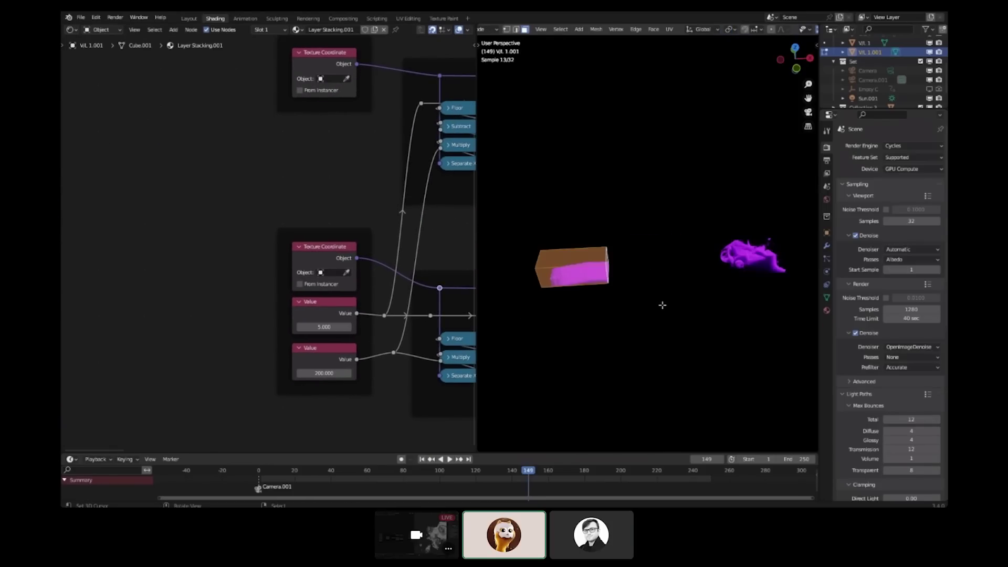
key(x)
click(663, 307)
key(shift+a)
key(Escape)
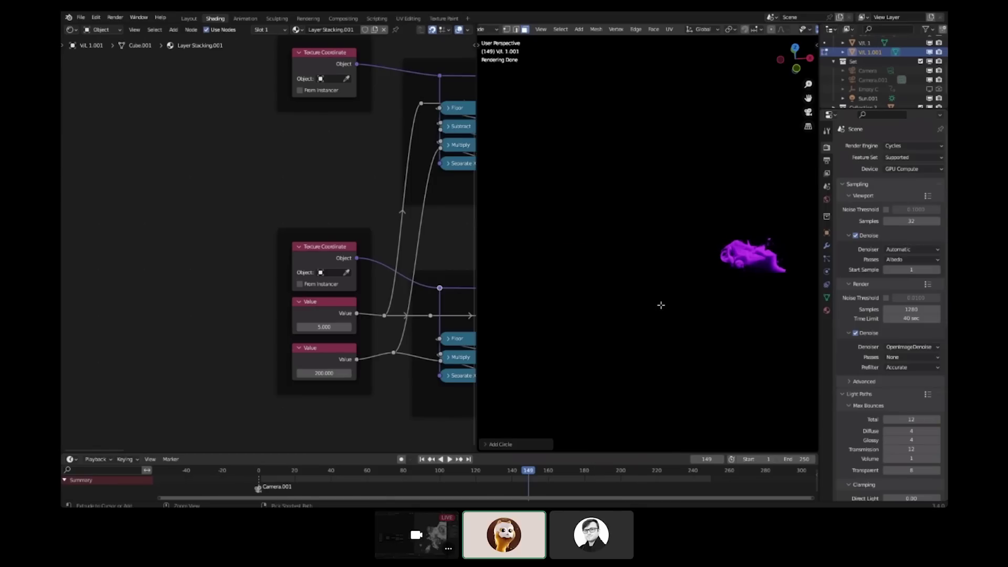
key(shift+a)
click(641, 281)
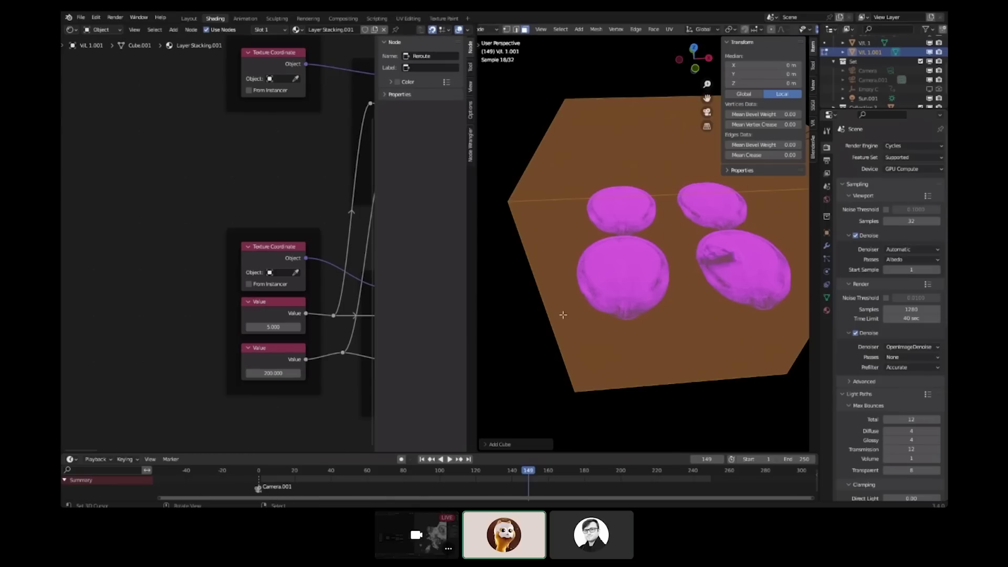
Step: Move the new cube's side faces inward along X and Y so that only one head remains inside
middle_drag(656, 281, 686, 240)
middle_drag(559, 272, 578, 317)
click(578, 317)
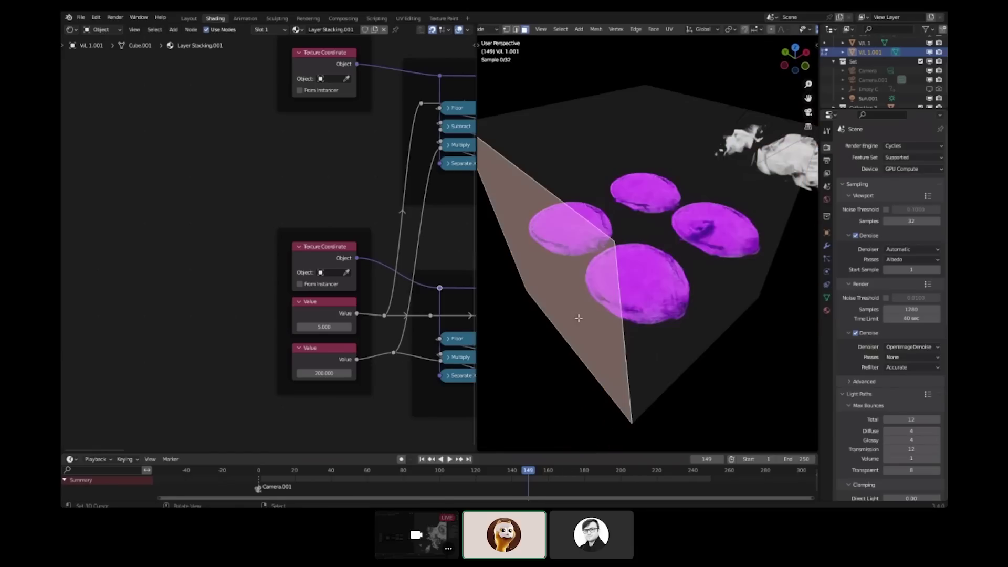
key(g)
key(x)
click(689, 267)
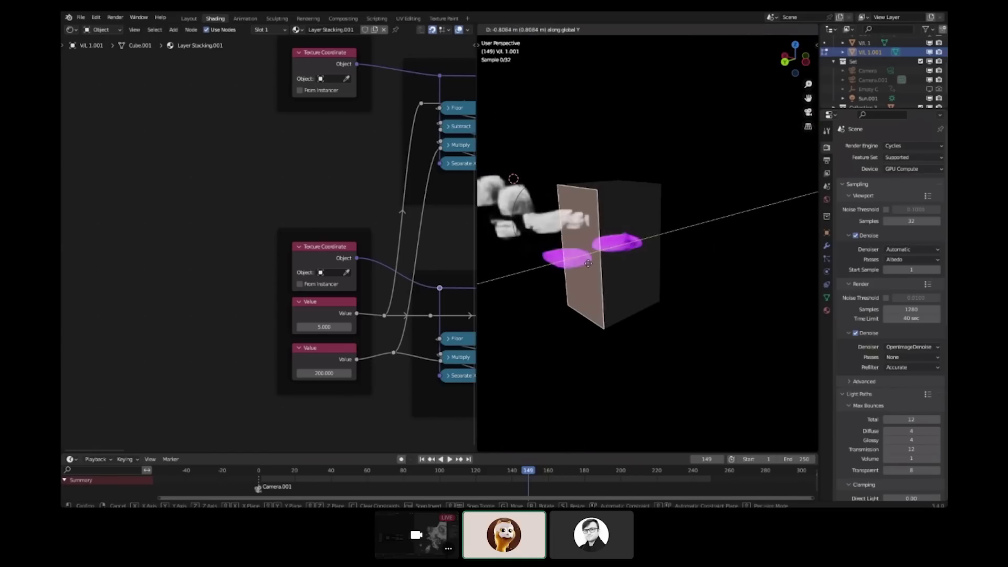
click(630, 279)
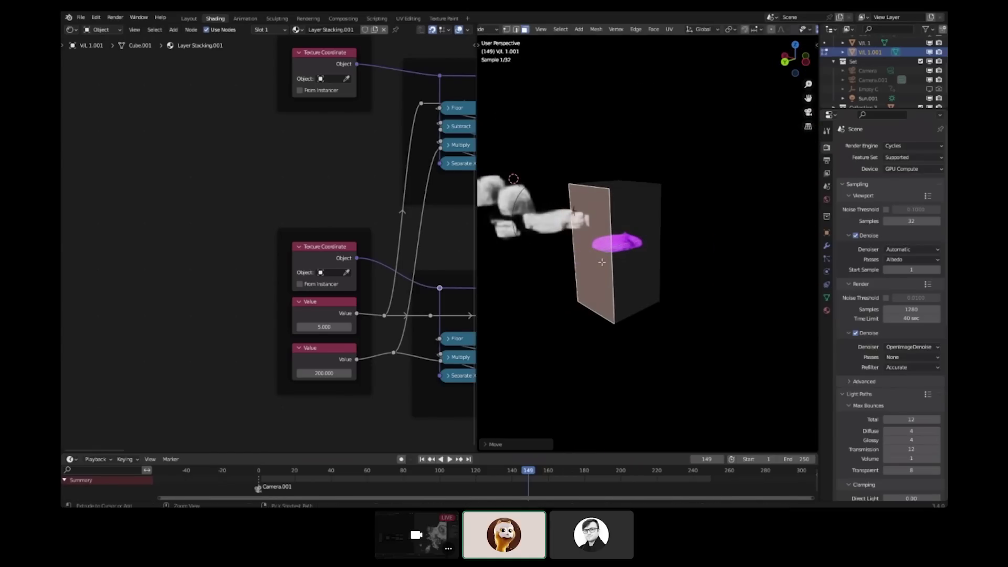
middle_drag(630, 278, 598, 273)
Step: Return to Object Mode and move the cropped head volume 3 m along the negative X axis
key(Tab)
scroll(598, 273, down, 3)
key(g)
key(x)
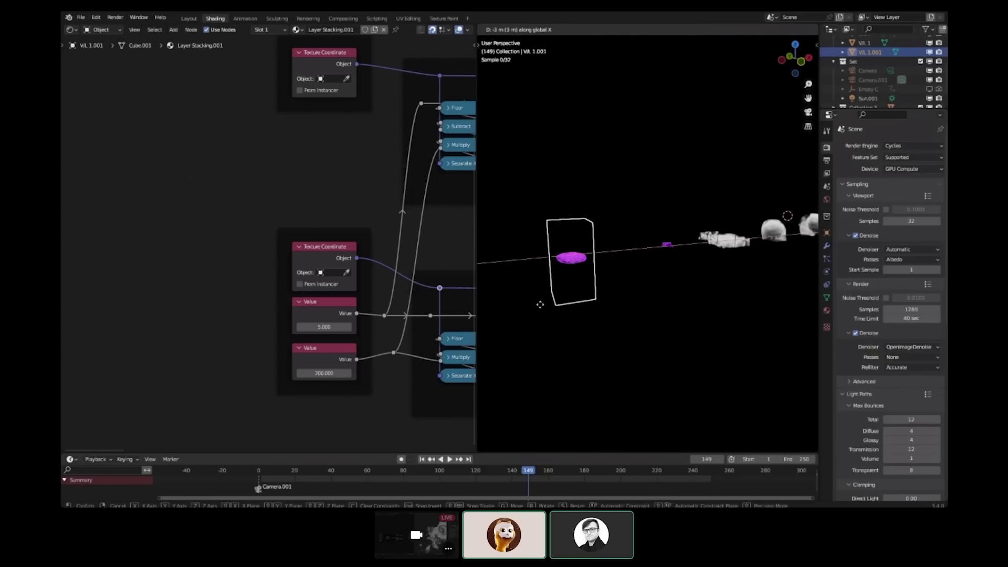
click(539, 304)
Step: Pull a link from the Value nodes and add the node found by searching for "po"
scroll(321, 340, up, 3)
middle_drag(322, 340, 289, 268)
drag(304, 316, 251, 348)
text(po)
key(Return)
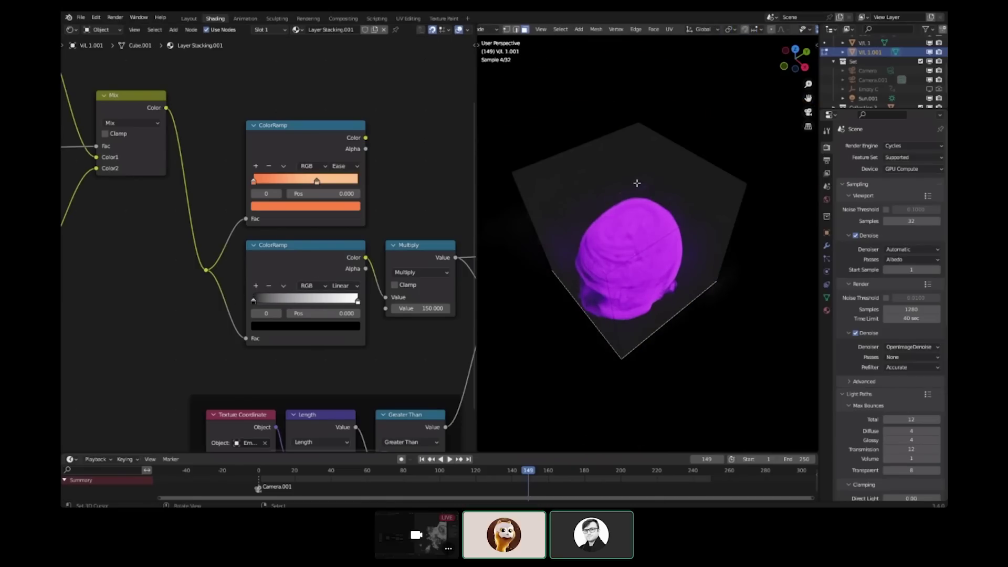
Step: Lower the volume's top face about 0.58 m along Z to slice through the head, and leave Edit Mode
key(g)
key(z)
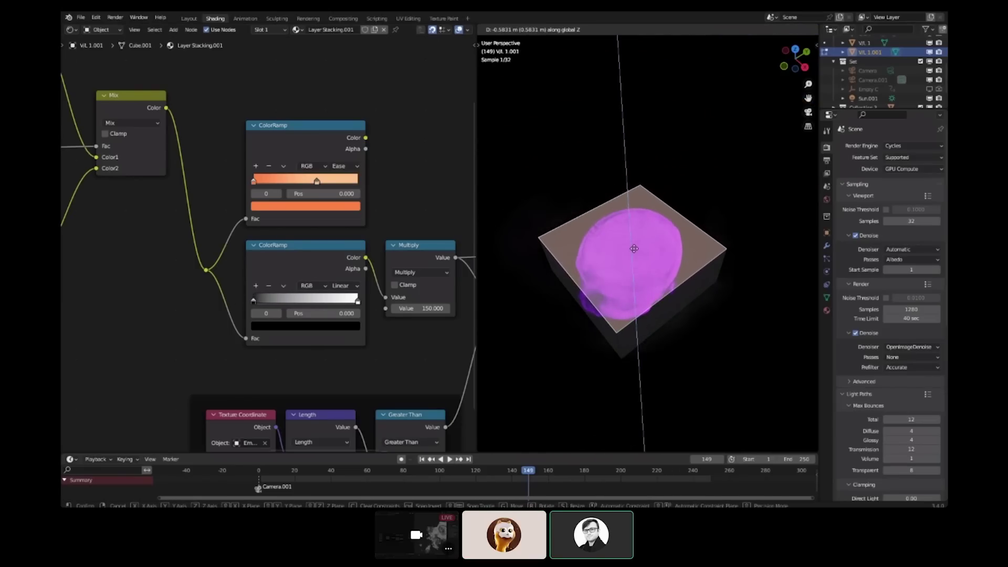
click(636, 247)
key(Tab)
scroll(679, 235, up, 4)
middle_drag(679, 235, 688, 268)
Step: Connect the orange ColorRamp's Color output to the Color input of the purple Principled Volume
scroll(341, 274, down, 3)
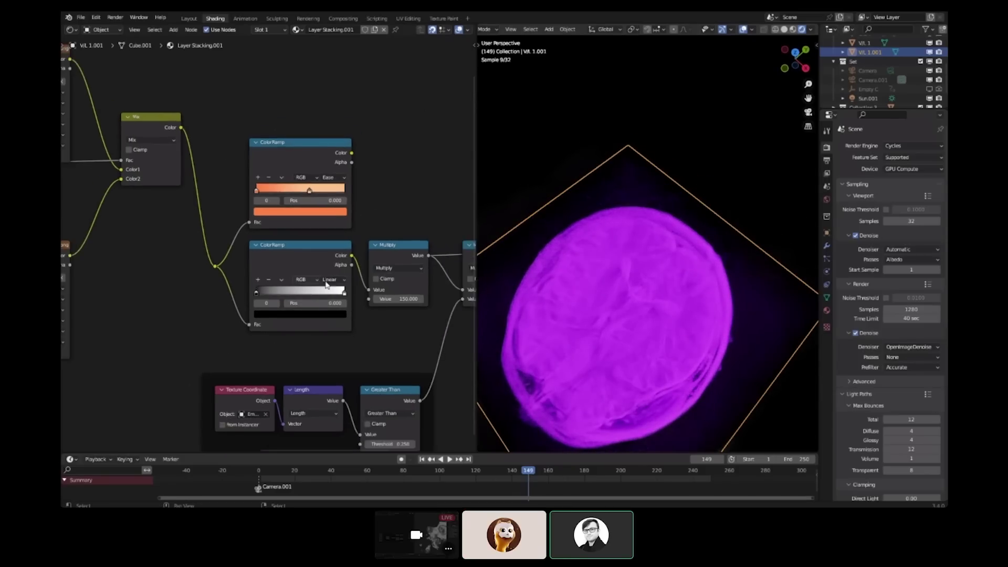
middle_drag(355, 264, 273, 274)
scroll(269, 238, up, 1)
middle_drag(263, 162, 186, 222)
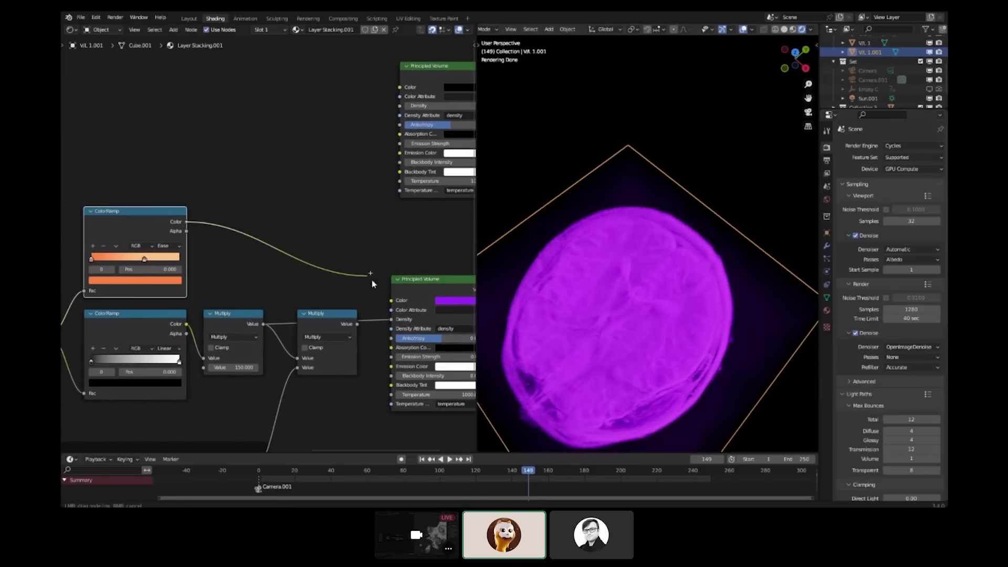
drag(391, 302, 392, 301)
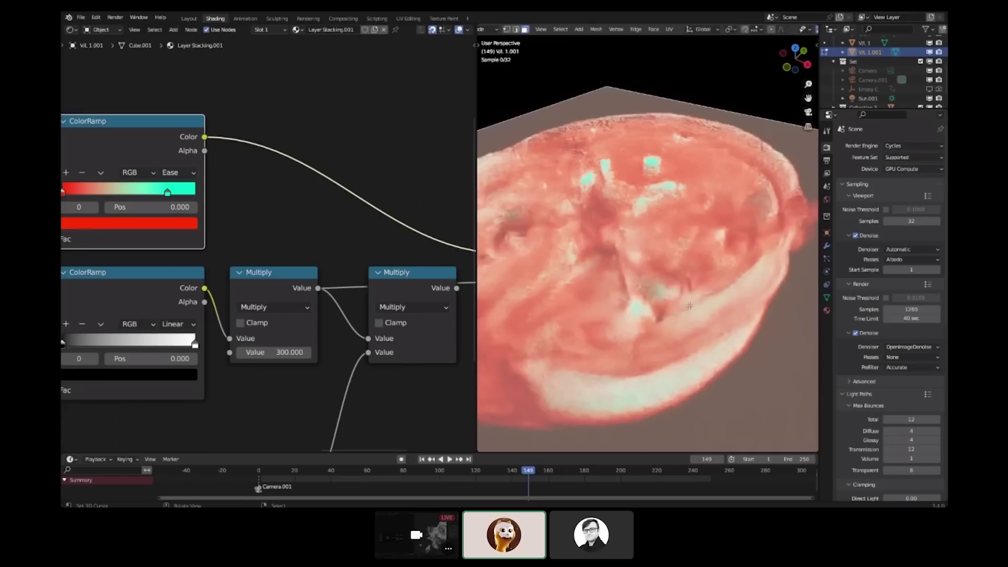
Step: Raise the volume's top face along Z to include the whole head again, and leave Edit Mode
key(g)
key(z)
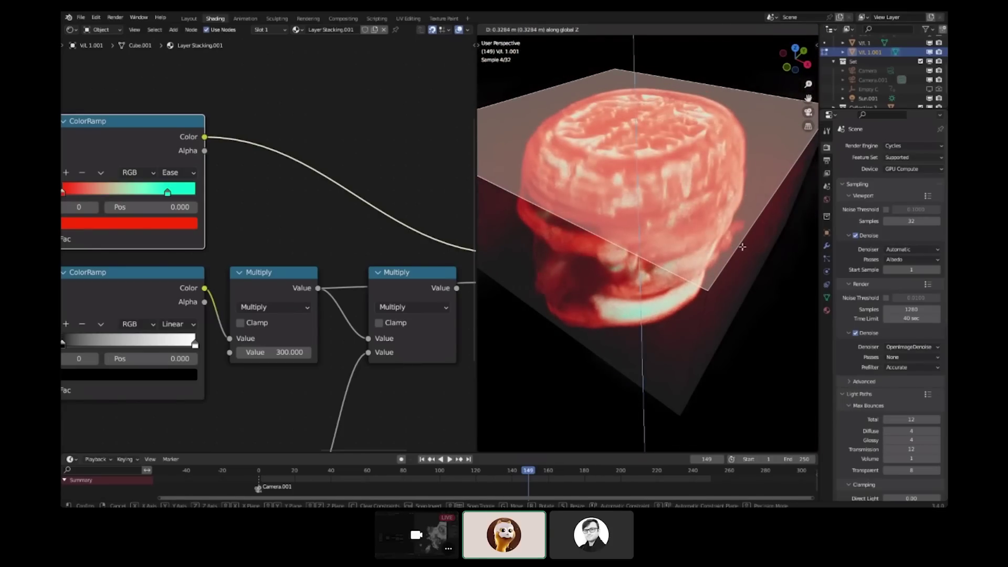
click(689, 250)
key(g)
key(z)
click(633, 263)
key(Tab)
scroll(633, 263, down, 8)
mouse_move(633, 263)
middle_down()
mouse_move(671, 249)
mouse_move(649, 272)
middle_up()
scroll(671, 248, up, 3)
middle_drag(727, 259, 698, 263)
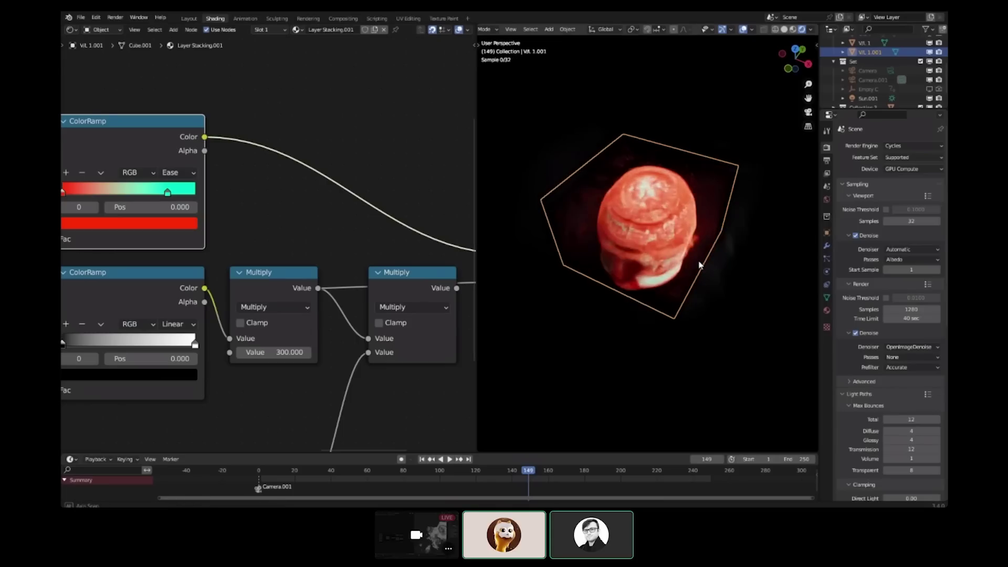
Step: Recolor the cyan stop of the color-driving ColorRamp to white by removing its saturation
click(149, 223)
mouse_move(105, 132)
mouse_down()
mouse_move(96, 129)
mouse_move(162, 70)
mouse_move(106, 72)
mouse_move(114, 130)
mouse_up()
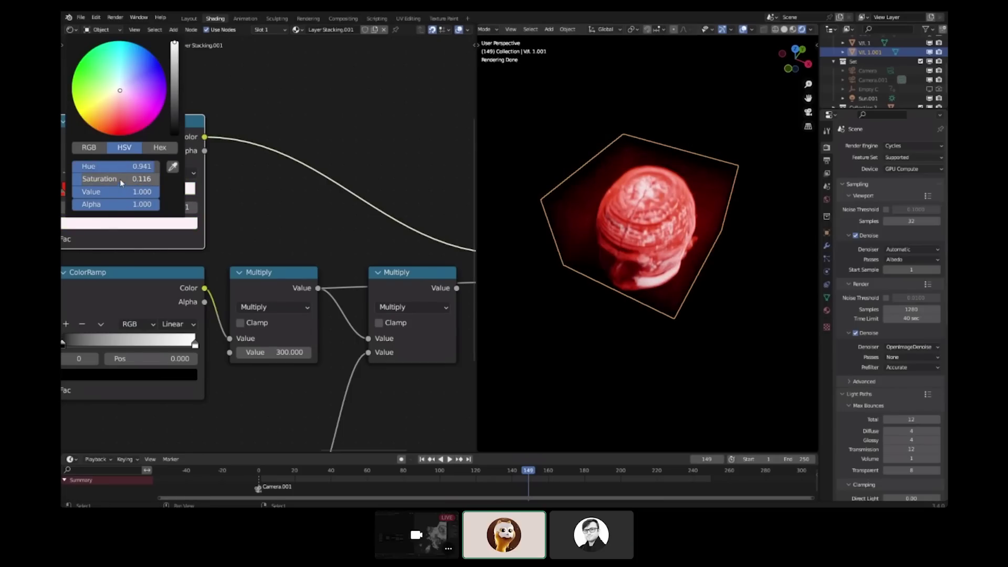
drag(120, 179, 77, 181)
shift+middle_drag(589, 214, 567, 255)
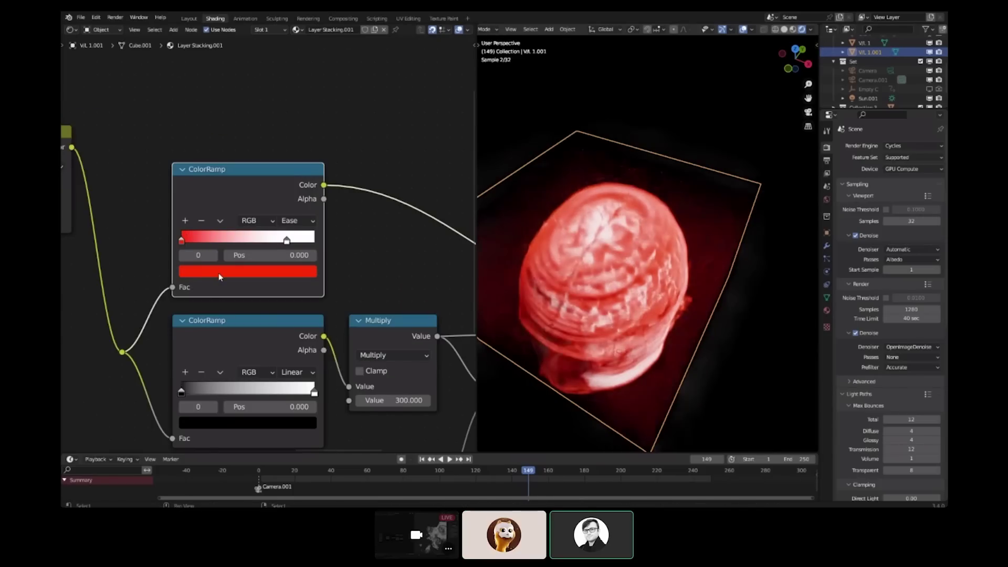
Step: Try a green hue of 0.298 on the red stop of the color-driving ColorRamp
click(219, 272)
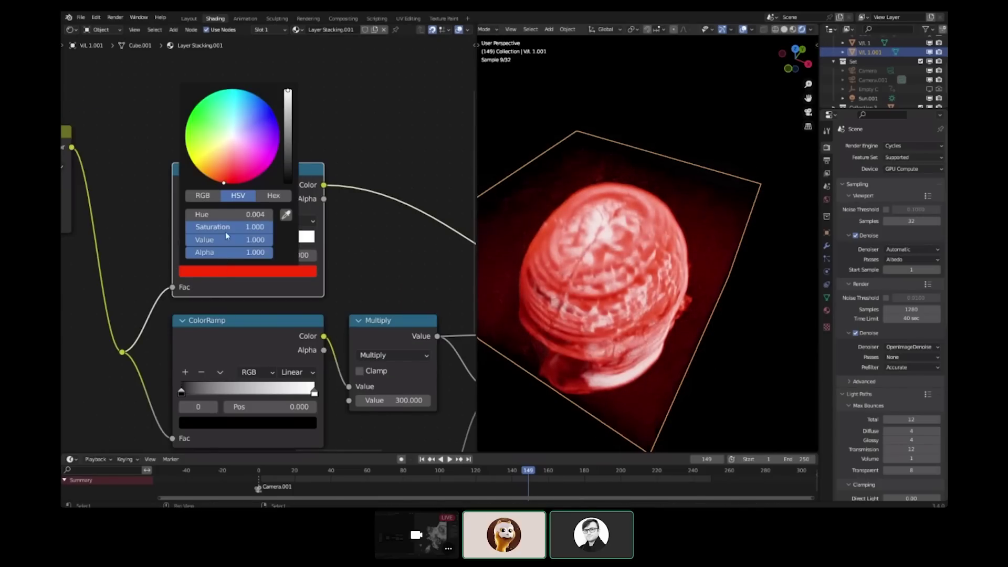
mouse_move(229, 164)
mouse_down()
mouse_move(231, 127)
mouse_move(234, 158)
mouse_move(185, 136)
mouse_up()
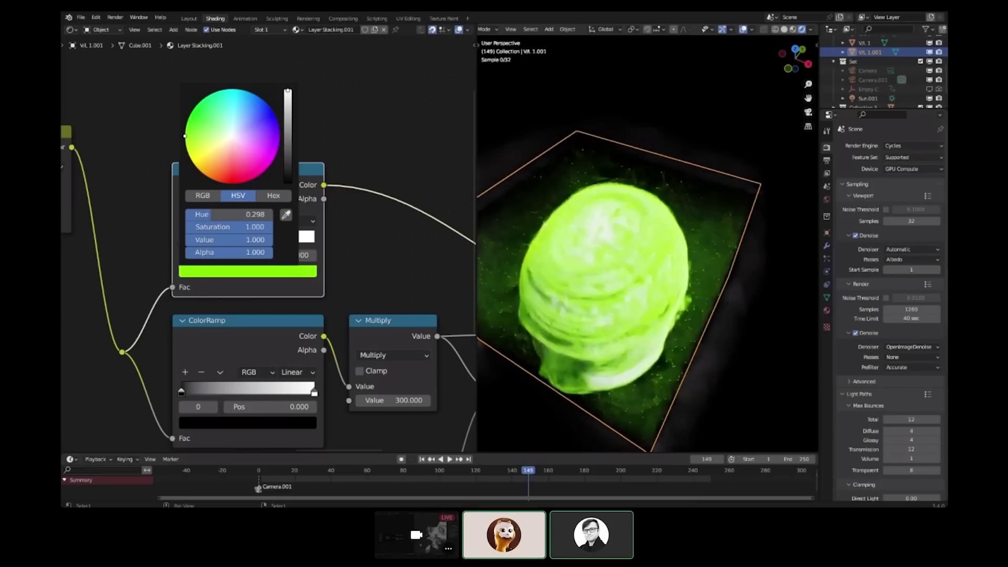
mouse_move(211, 179)
mouse_down()
mouse_move(186, 147)
mouse_move(197, 169)
mouse_move(224, 182)
mouse_move(213, 179)
mouse_up()
click(234, 273)
middle_drag(652, 139, 638, 104)
key(ctrl+z)
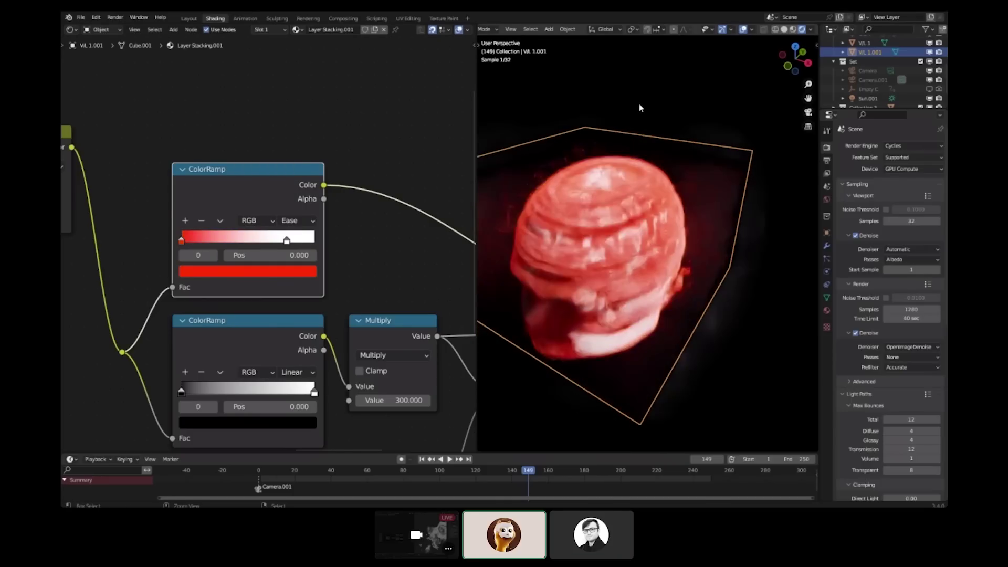
Step: Rotate the head volume around the global X axis so the face stands upright
middle_drag(680, 185, 715, 207)
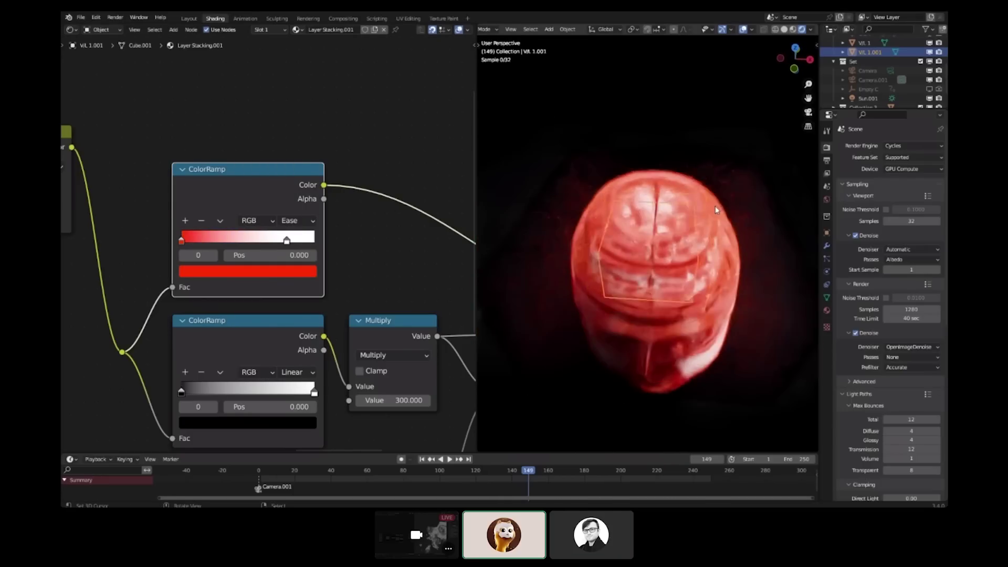
scroll(682, 207, down, 5)
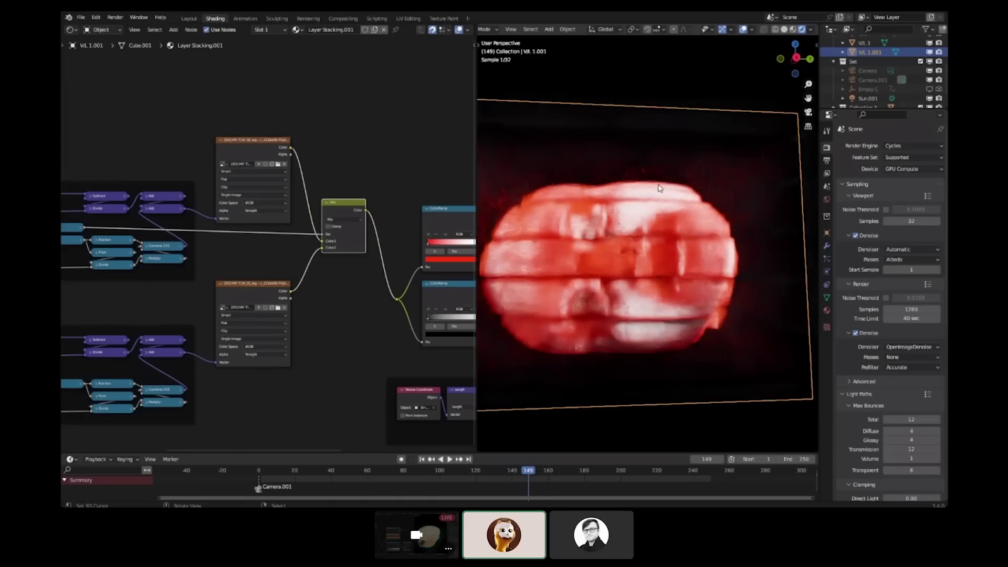
scroll(668, 202, down, 2)
key(r)
key(x)
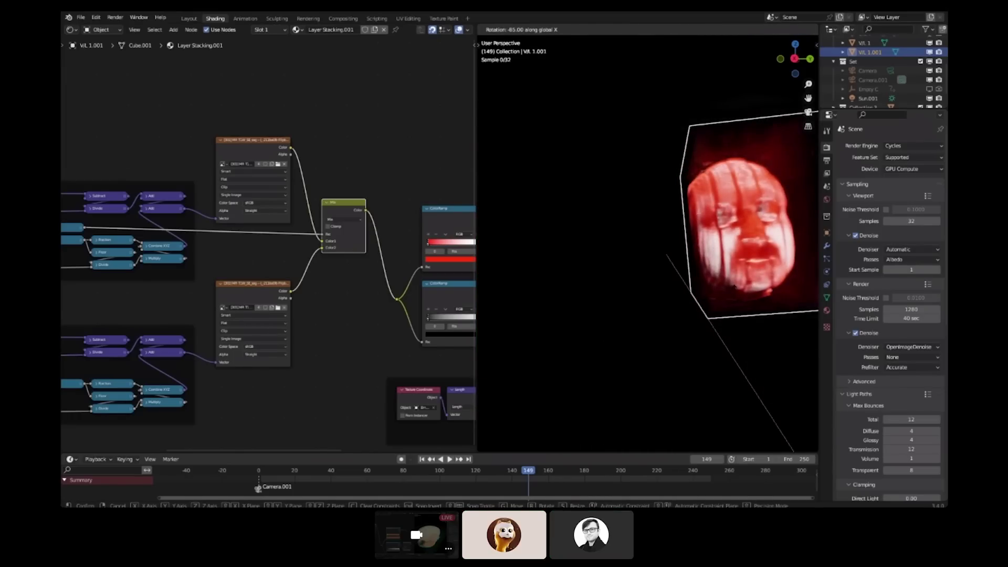
click(724, 299)
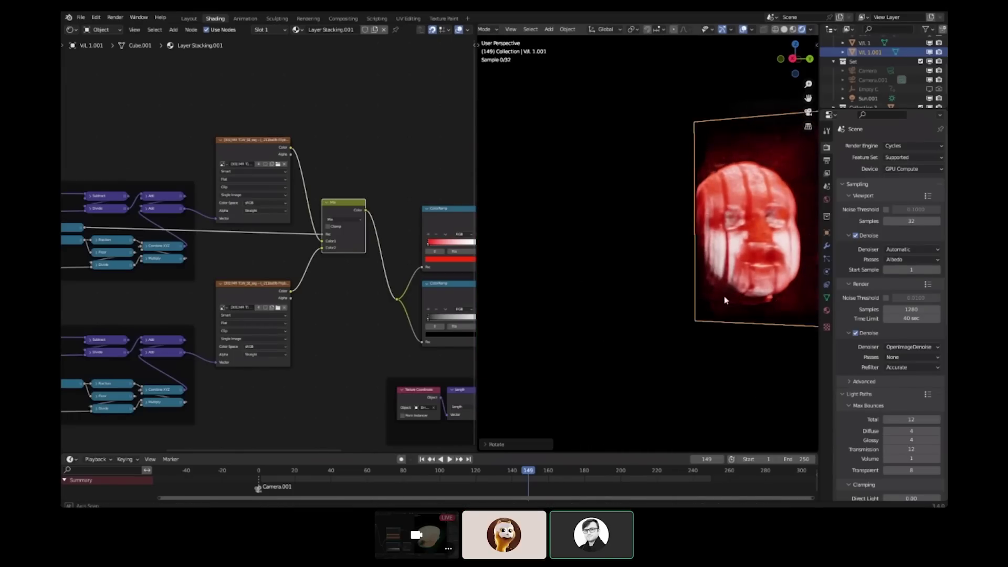
Step: Set the white stop of the density-driving ColorRamp to position 1.000 for the sagittal head volume
middle_drag(724, 299, 650, 291)
middle_drag(464, 357, 318, 389)
scroll(318, 389, up, 5)
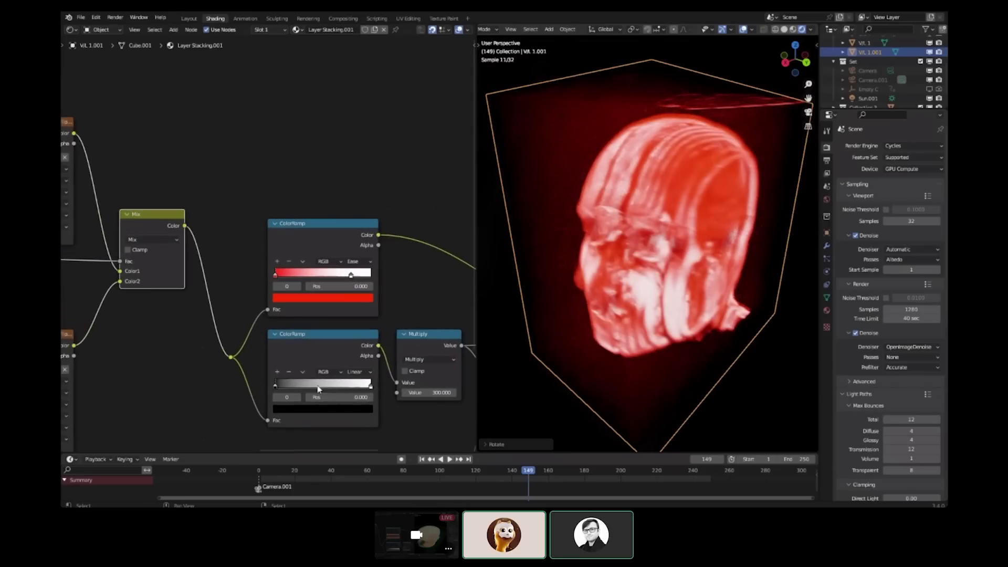
mouse_move(370, 387)
mouse_down()
mouse_move(326, 384)
mouse_move(371, 385)
mouse_up()
middle_drag(755, 310, 573, 319)
scroll(661, 296, up, 6)
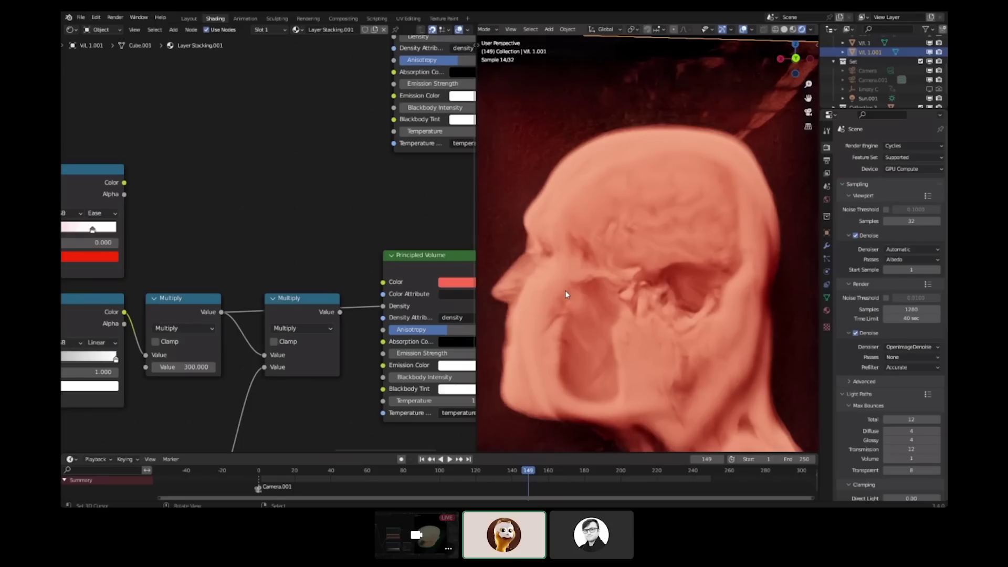
Step: In Edit Mode, move the cropped side face of the head volume back out to include the whole face
middle_drag(577, 299, 756, 336)
key(Tab)
click(695, 330)
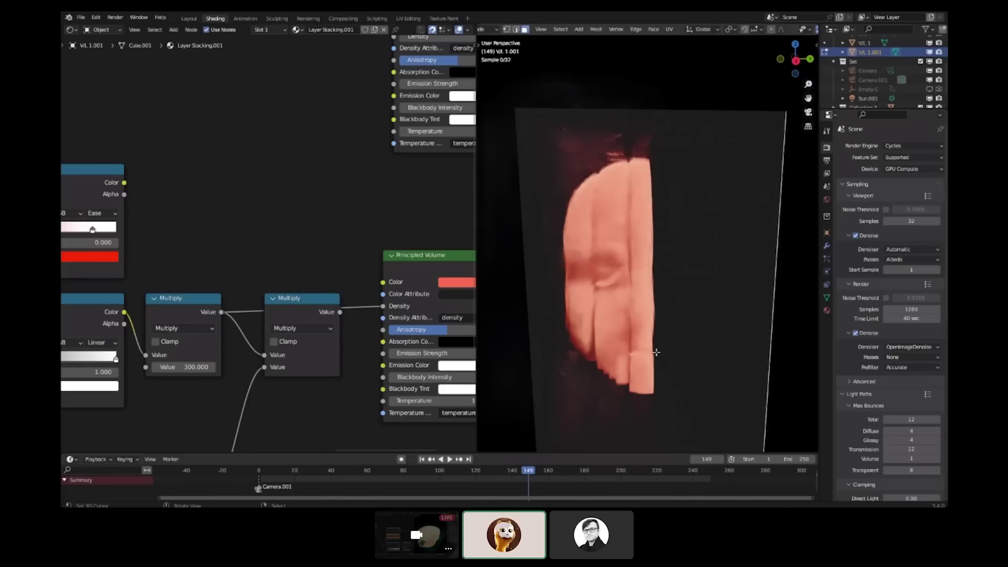
Step: Fine-tune the Value node feeding the Power node to 6.490 so the stacked slices line up
middle_drag(136, 252, 442, 235)
scroll(442, 235, down, 2)
middle_drag(84, 263, 342, 250)
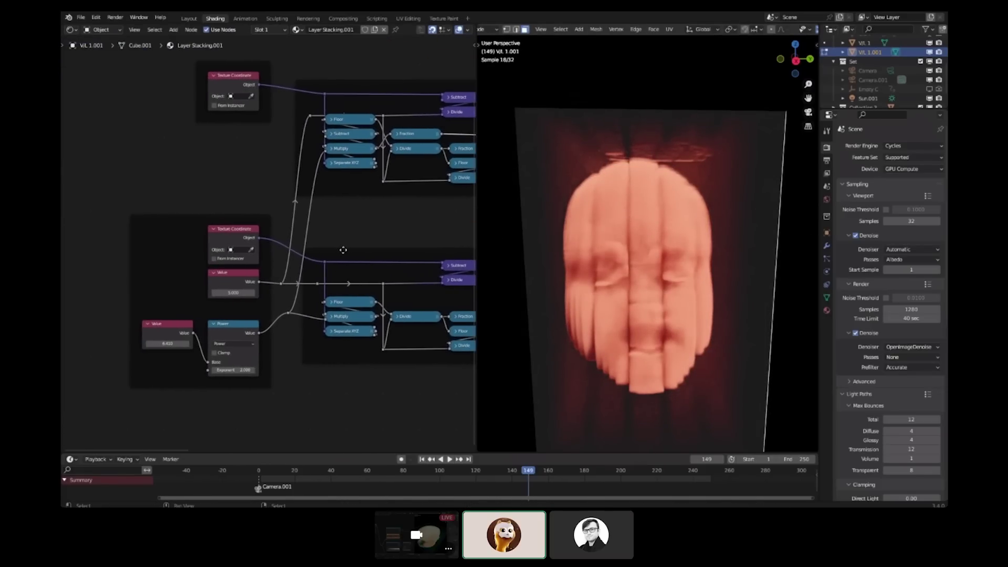
scroll(245, 299, up, 4)
shift+drag(130, 380, 145, 380)
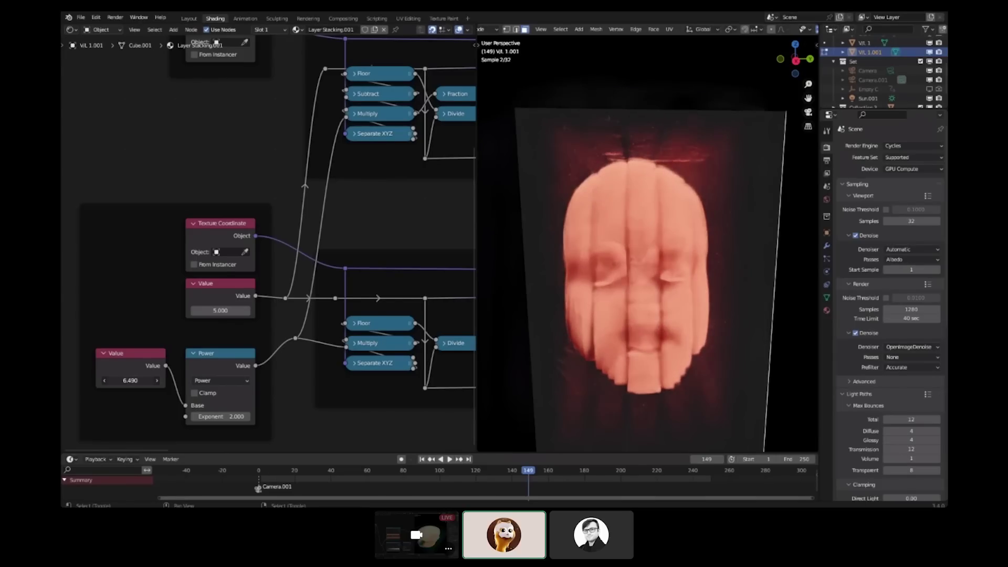
Step: Move the volume's side face inward along Y to the head's midline to expose a sagittal section, and leave Edit Mode
middle_drag(519, 326, 641, 337)
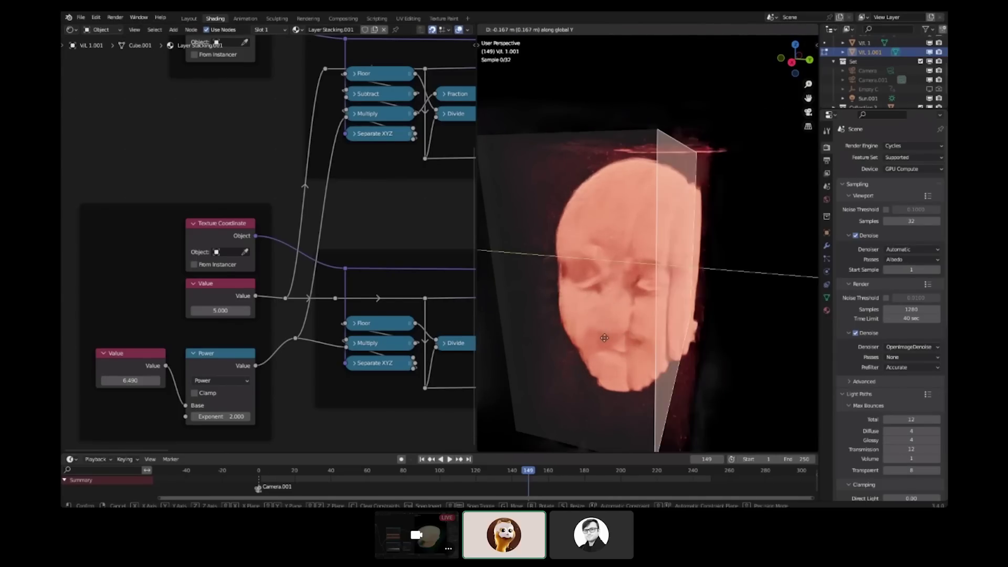
key(y)
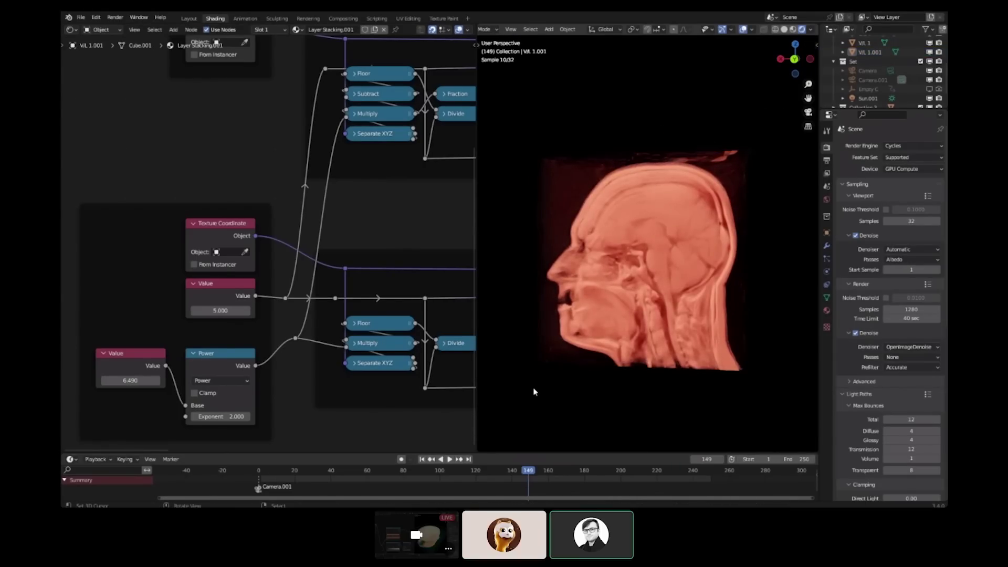
scroll(540, 384, up, 2)
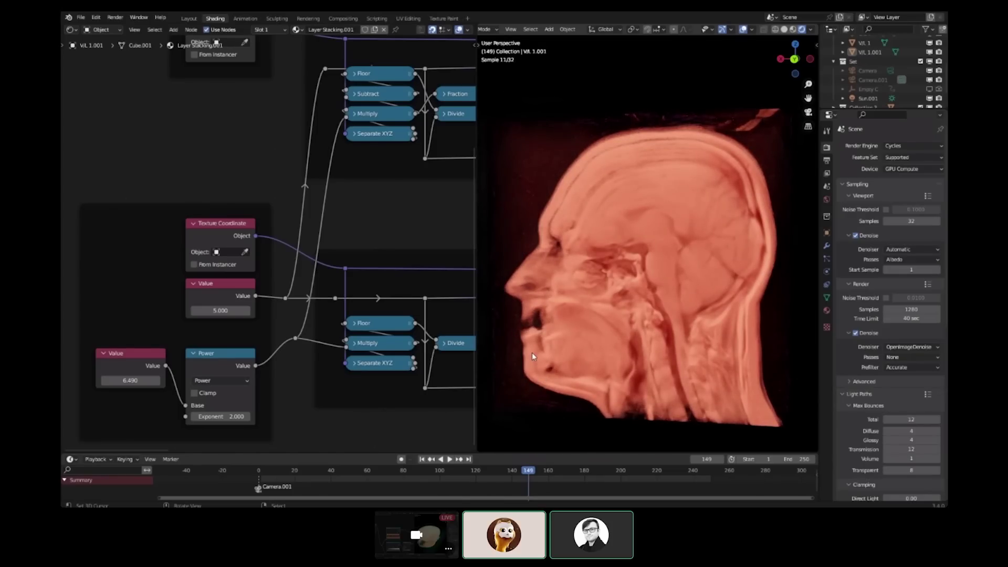
middle_drag(596, 301, 618, 313)
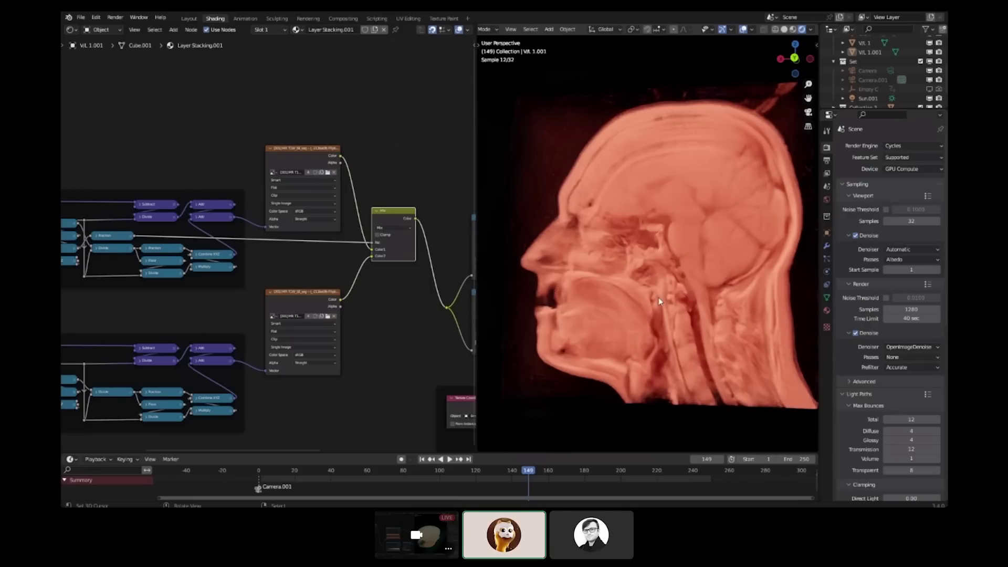
Step: Raise the black stop of the density-driving ColorRamp slightly to clear the faint haze around the head
middle_drag(623, 297, 654, 295)
scroll(649, 296, down, 1)
middle_drag(445, 330, 253, 317)
scroll(291, 319, up, 3)
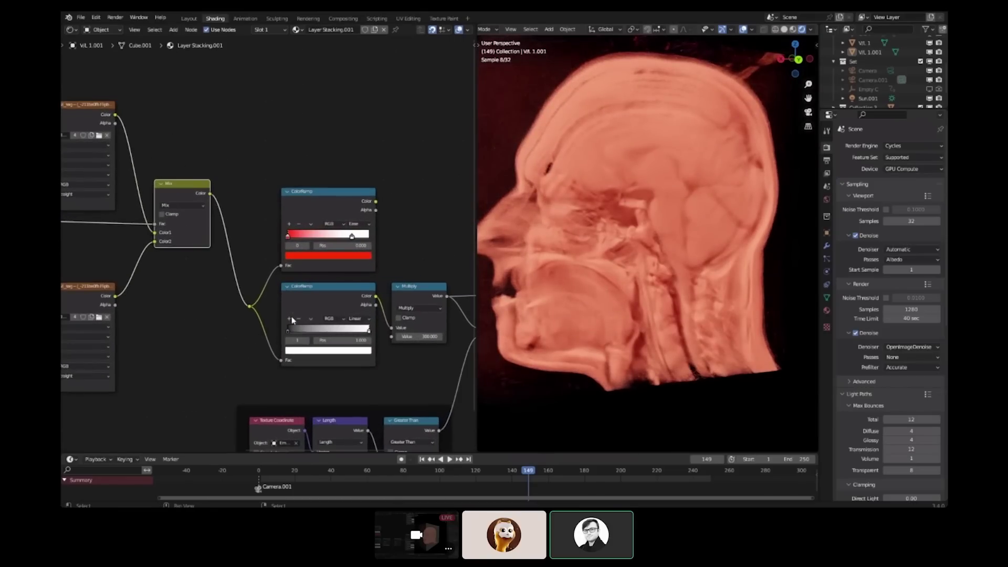
drag(288, 329, 293, 328)
mouse_move(624, 281)
middle_down()
mouse_move(597, 278)
mouse_move(586, 306)
mouse_move(626, 265)
middle_up()
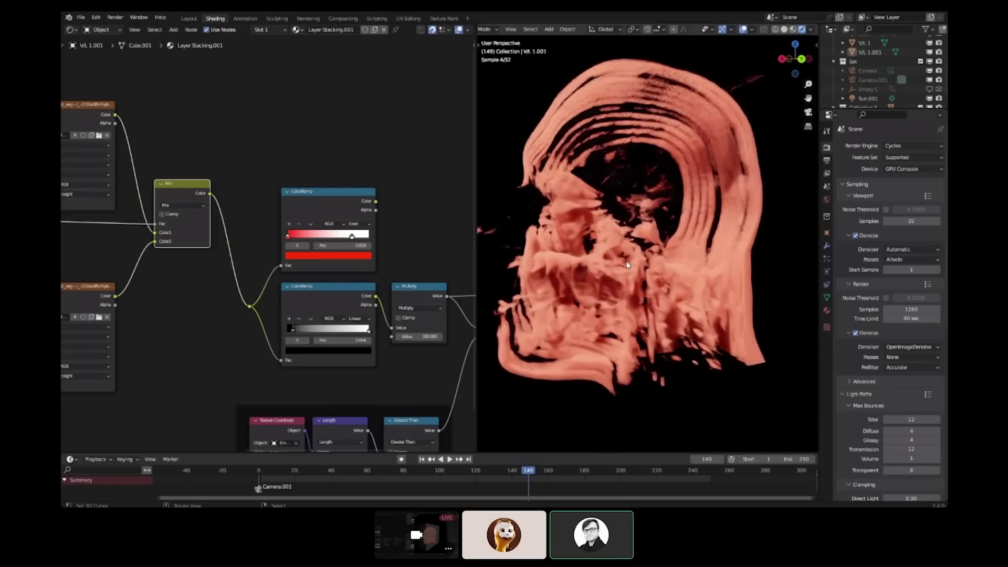
mouse_move(341, 340)
mouse_down()
mouse_move(305, 330)
mouse_move(344, 340)
mouse_up()
click(294, 329)
Step: Bypass the Mix node by linking the lower image texture's Color straight to the reroute feeding both ColorRamps
middle_drag(641, 310, 631, 296)
scroll(336, 263, down, 7)
middle_drag(105, 293, 446, 263)
scroll(332, 274, up, 5)
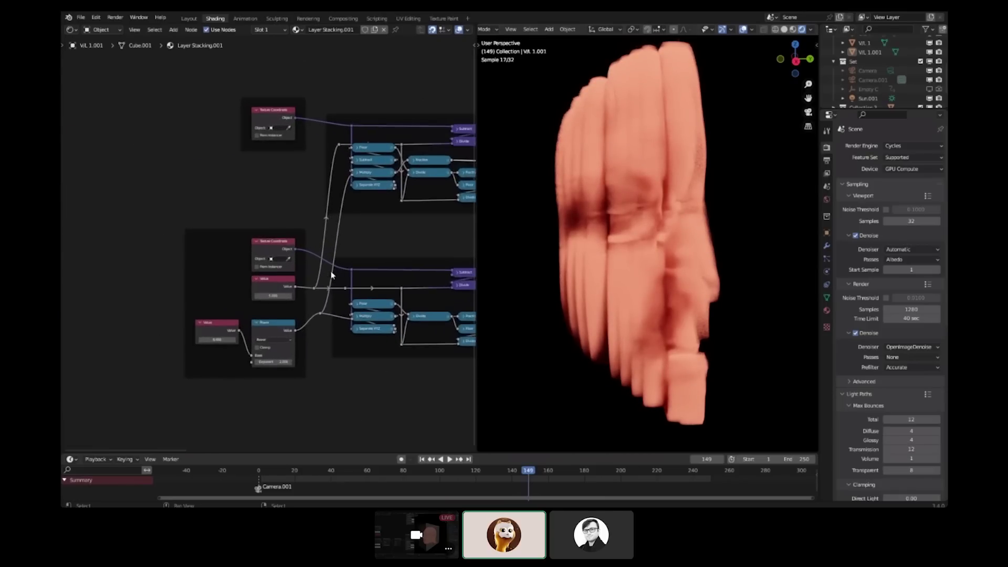
middle_drag(384, 286, 199, 310)
middle_drag(634, 292, 634, 271)
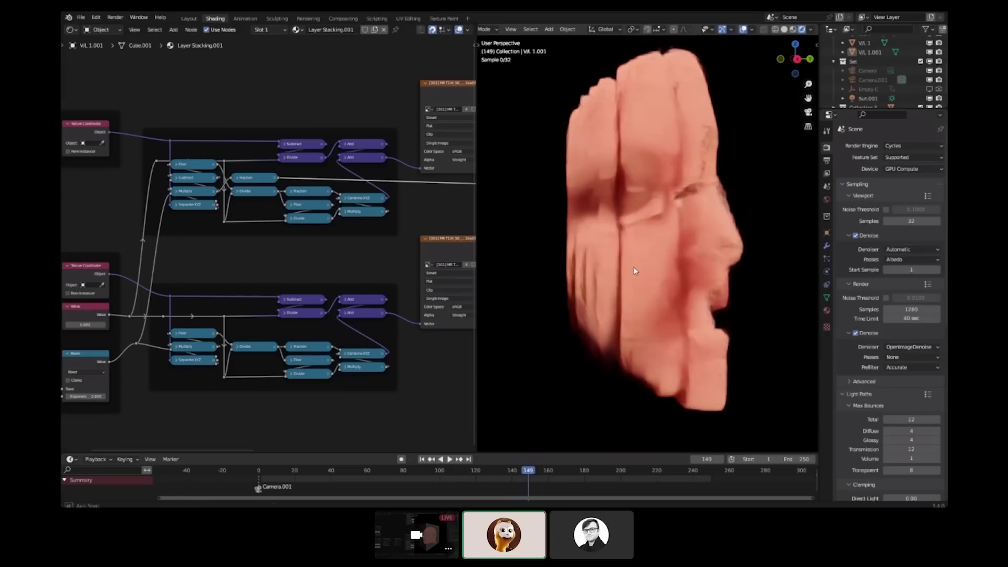
middle_drag(347, 258, 117, 315)
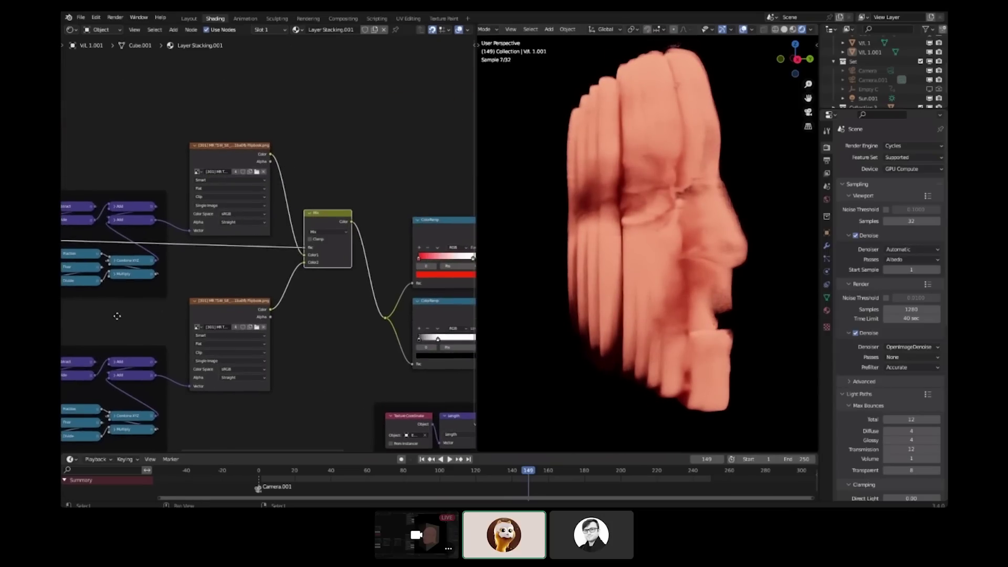
scroll(287, 230, up, 4)
drag(264, 337, 420, 348)
middle_drag(623, 258, 617, 245)
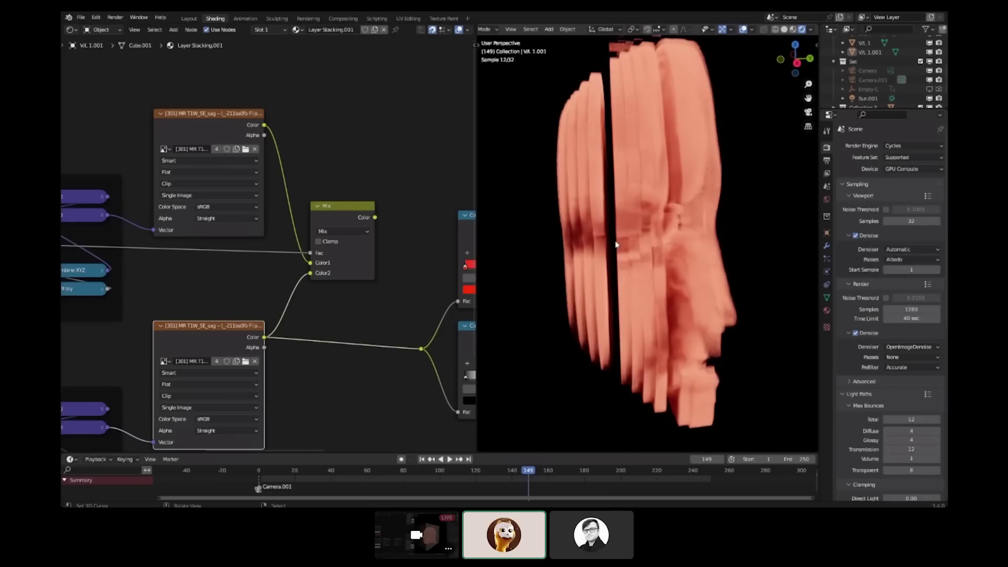
Step: Undo and redo the Mix bypass repeatedly to compare blended and unblended slices, ending with the Mix link restored
key(ctrl+z)
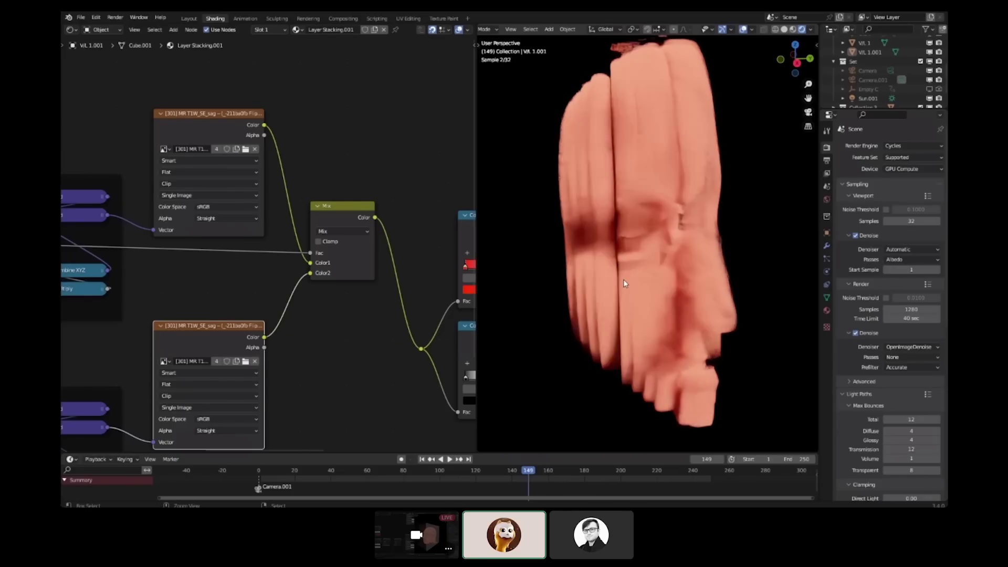
key(ctrl+shift+z)
key(ctrl+z)
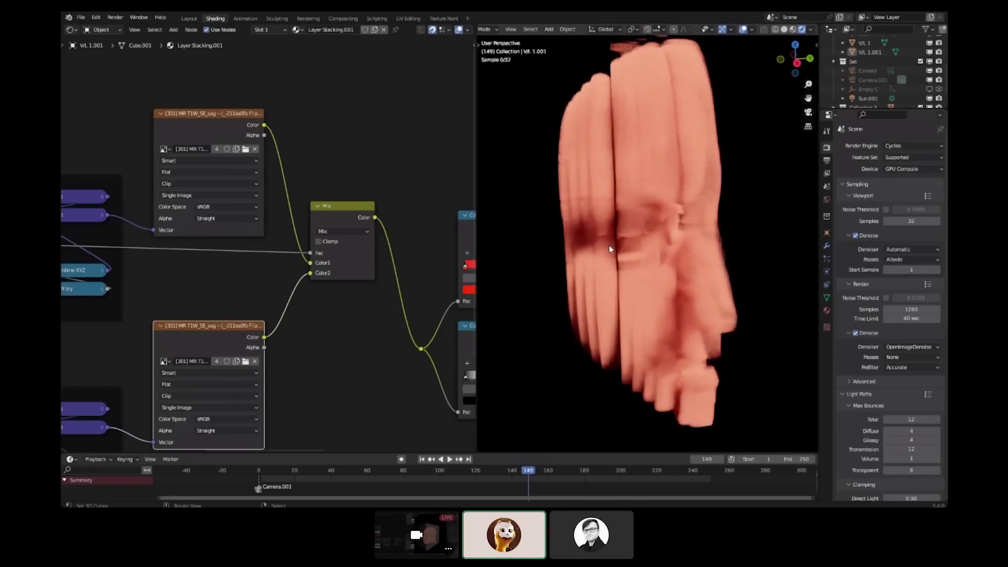
scroll(612, 245, up, 2)
key(ctrl+shift+z)
key(ctrl+z)
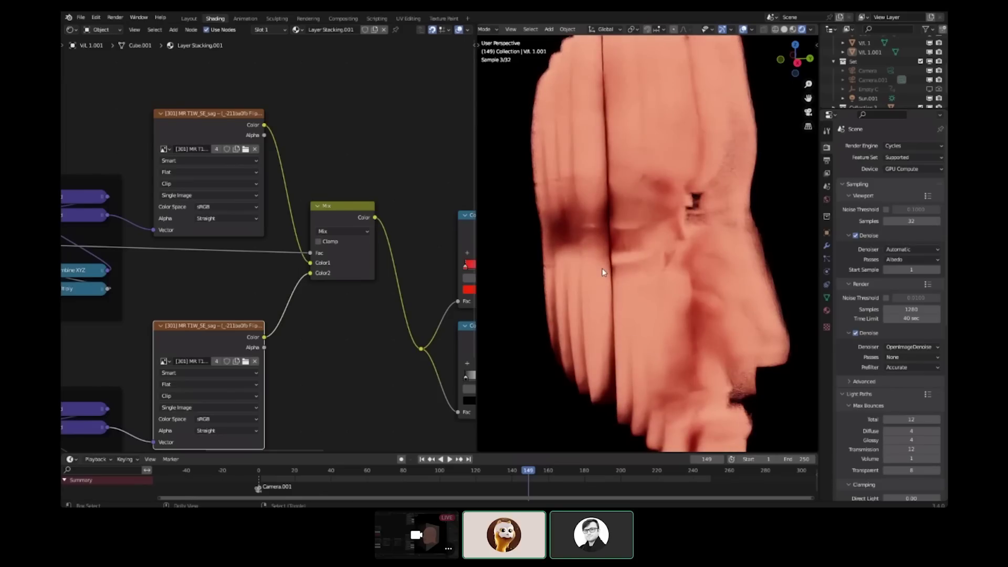
key(ctrl+shift+z)
key(ctrl+z)
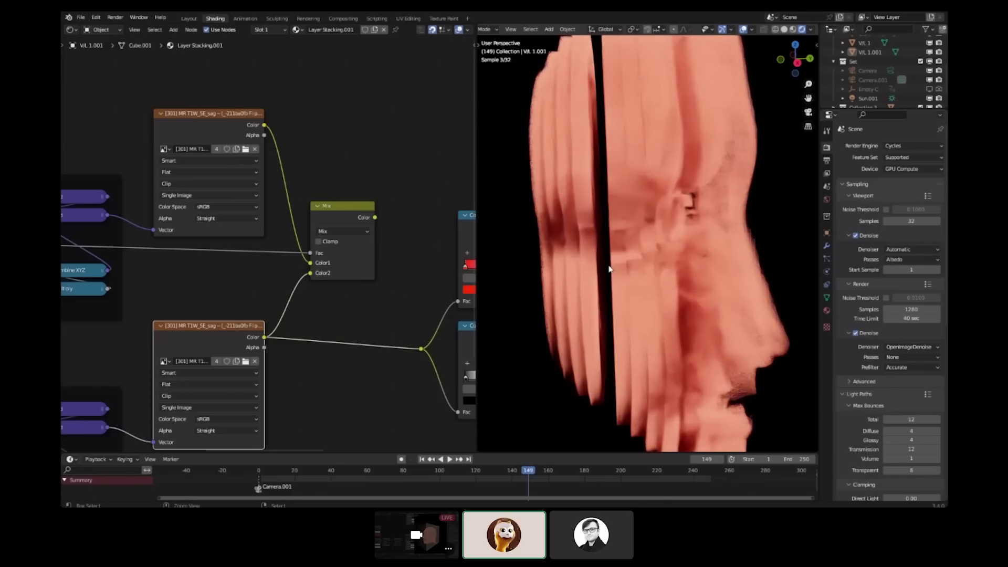
key(ctrl+shift+z)
key(ctrl+z)
key(ctrl+shift+z)
middle_drag(610, 266, 565, 277)
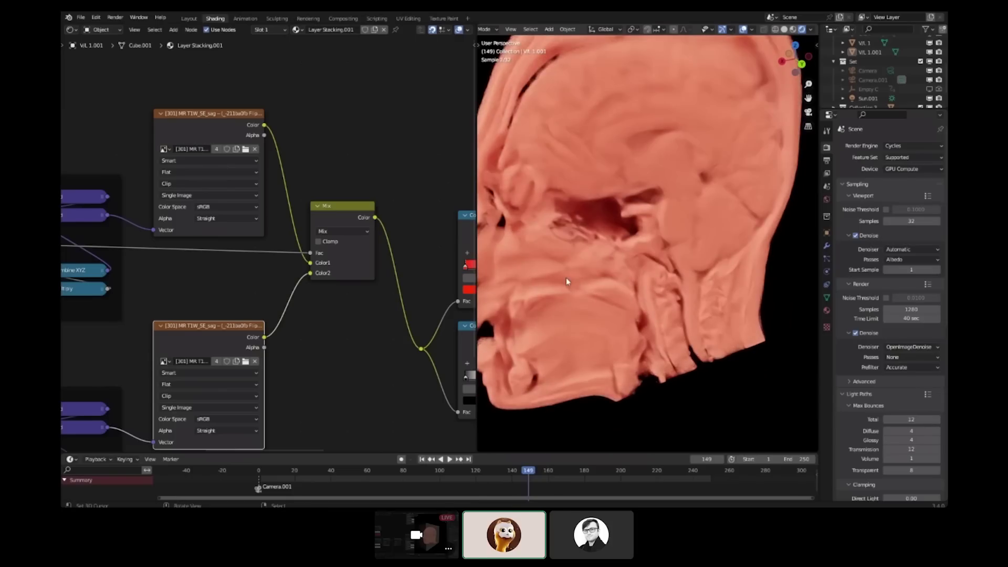
middle_drag(613, 302, 609, 248)
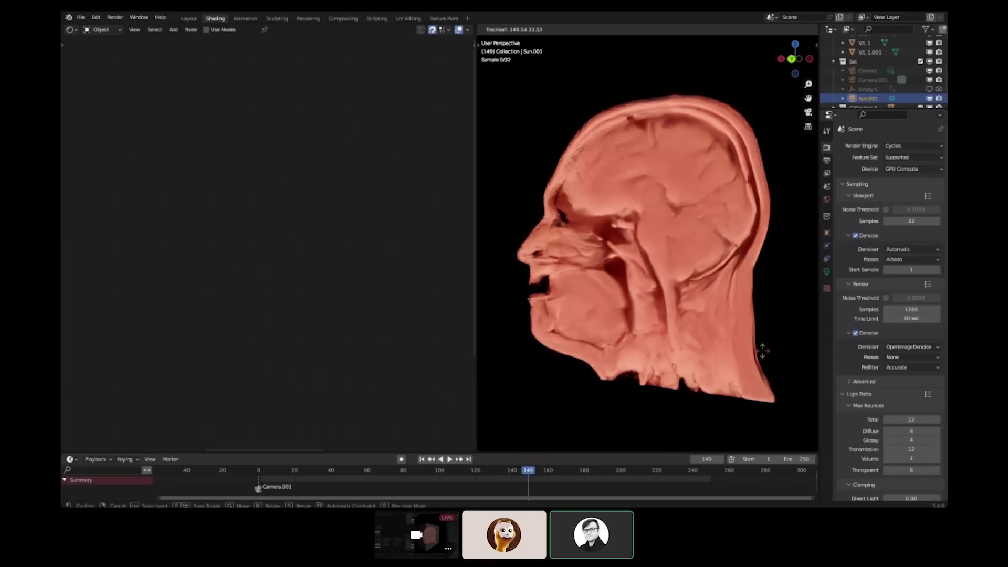
Step: Try a free trackball rotation of the Sun light to relight the head's cut face
right_click(765, 355)
middle_drag(582, 285, 597, 294)
scroll(609, 297, up, 1)
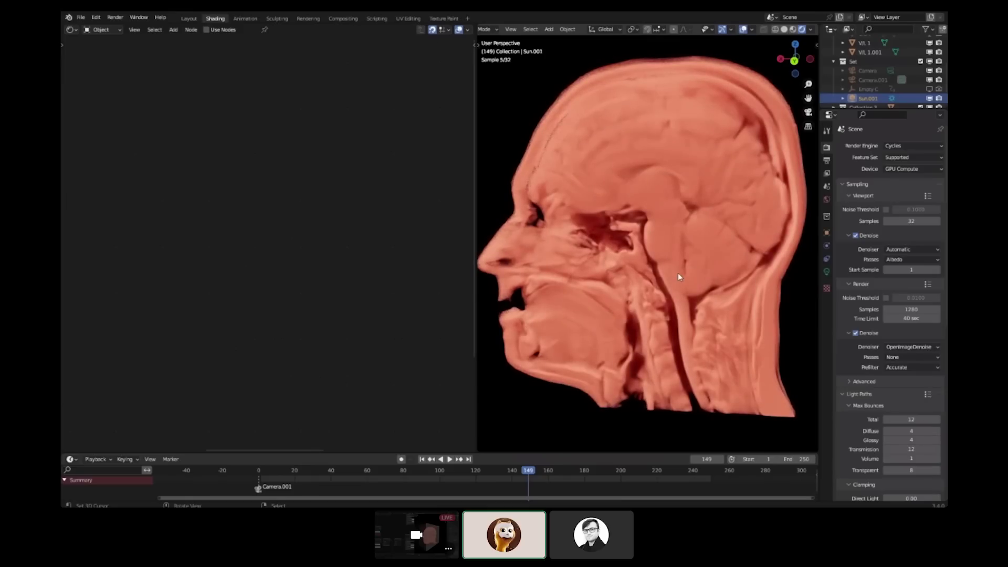
Step: Drive the sagittal head's Principled Volume color with the red-to-white ColorRamp, and set its white stop to position 1.000
right_click(678, 272)
middle_drag(420, 254, 204, 267)
scroll(266, 259, down, 3)
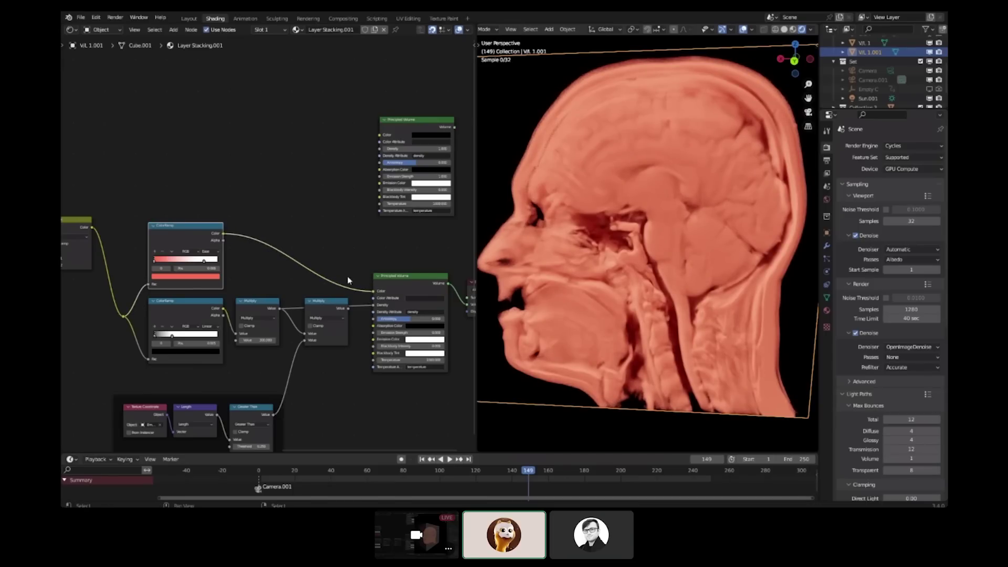
scroll(348, 280, up, 1)
mouse_move(622, 278)
middle_down()
mouse_move(667, 288)
mouse_move(696, 279)
mouse_move(590, 270)
mouse_move(635, 264)
middle_up()
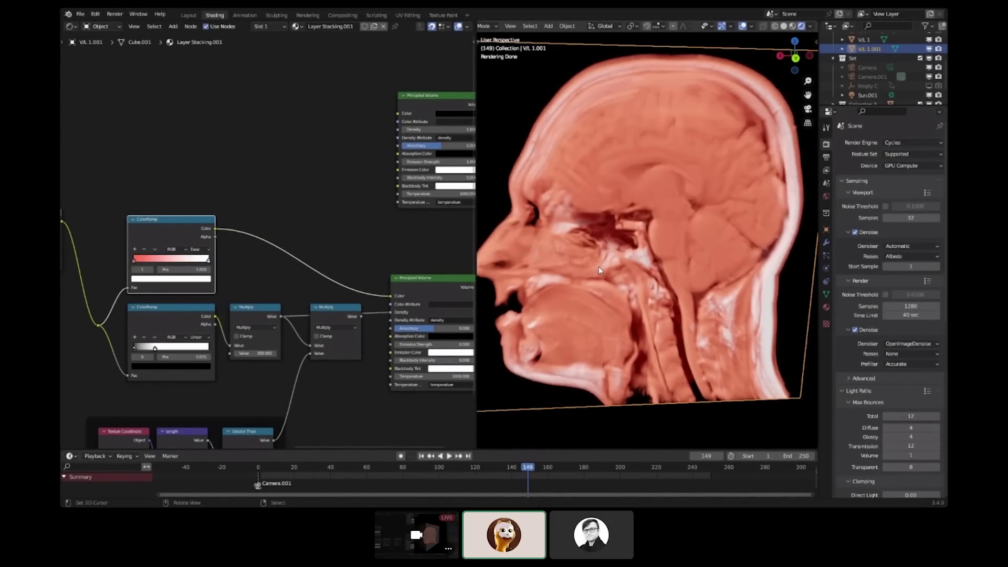
scroll(624, 279, up, 3)
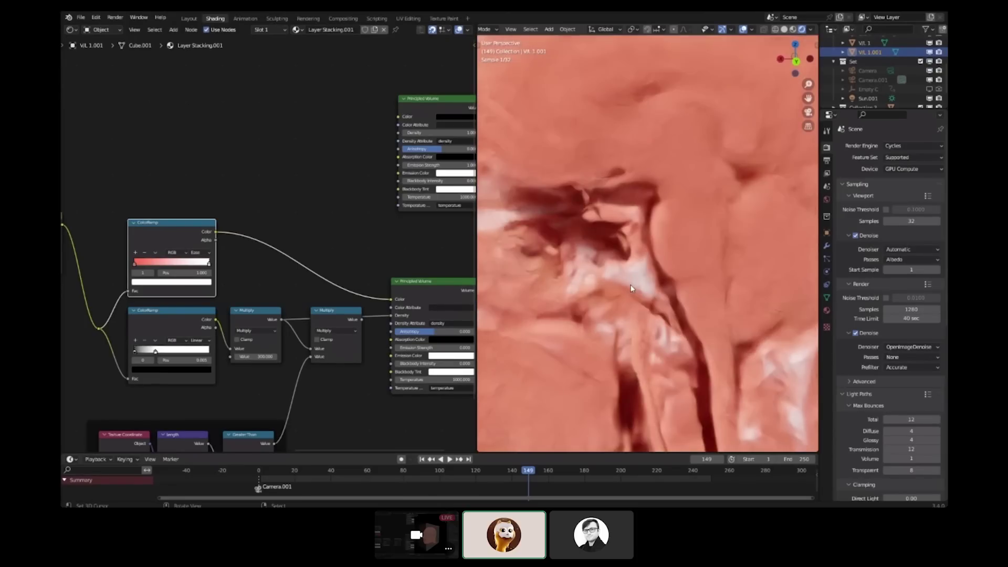
scroll(630, 282, down, 3)
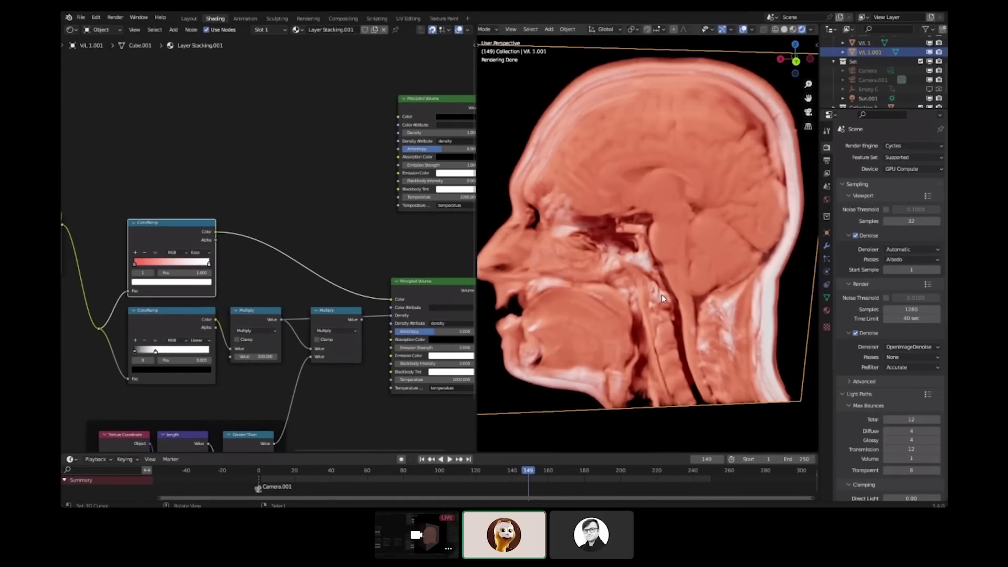
middle_drag(653, 298, 635, 304)
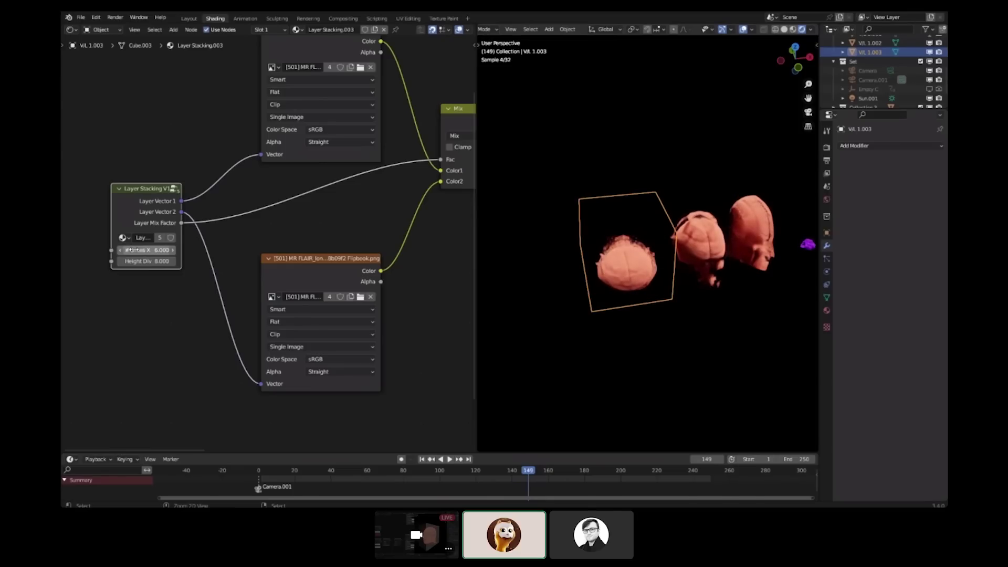
Step: Set the Layer Stacking group's Height Div to 6.100 for the MR FLAIR head volume
scroll(536, 254, up, 5)
mouse_move(147, 261)
mouse_down()
mouse_move(126, 261)
mouse_move(136, 261)
mouse_up()
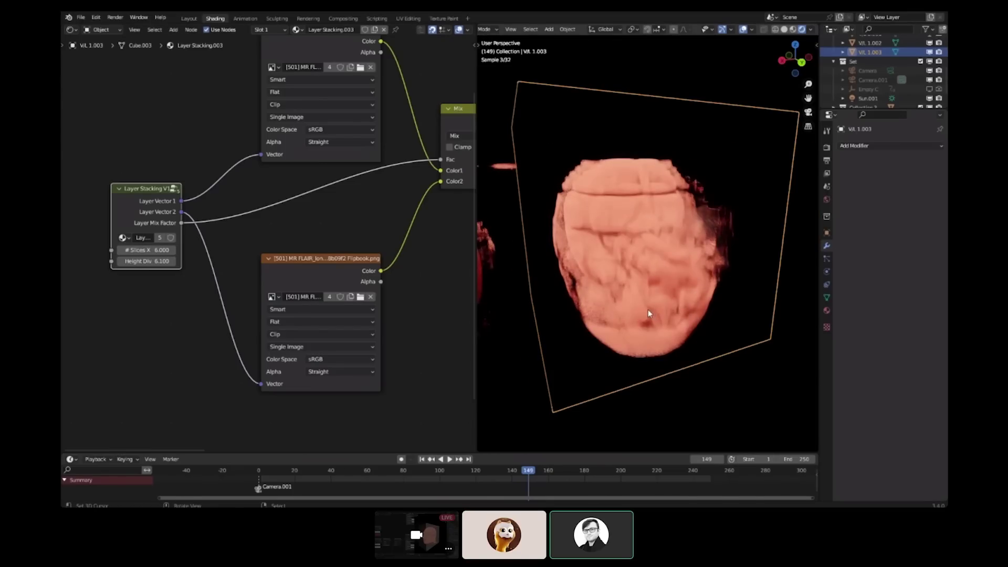
middle_drag(648, 313, 622, 333)
Step: Move the MR FLAIR head volume along the global Y axis
scroll(651, 298, down, 4)
key(g)
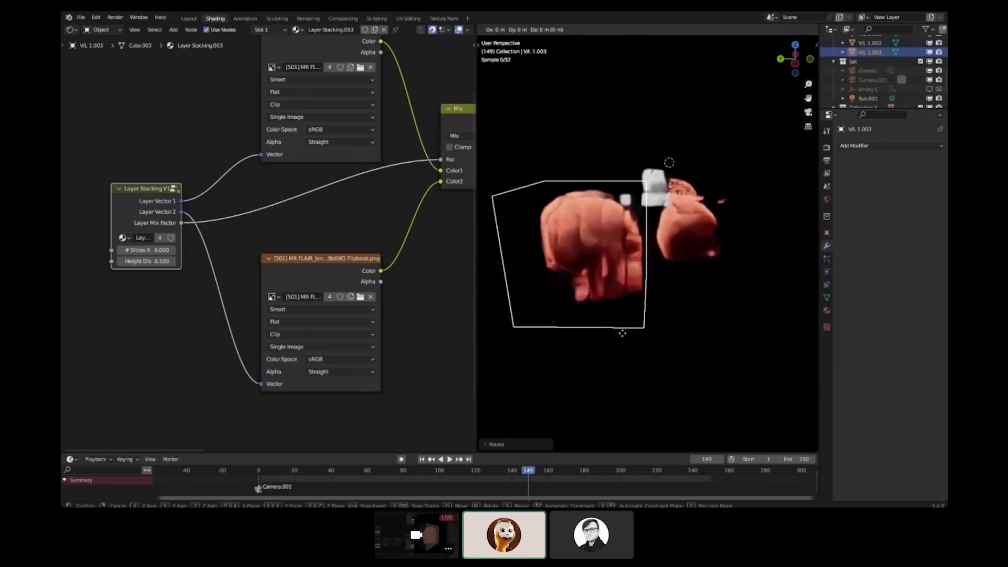
key(x)
key(y)
click(729, 324)
Step: Refine the MR FLAIR volume's Height Div to 6.160 in the Layer Stacking group
middle_drag(729, 324, 588, 255)
scroll(603, 279, up, 5)
scroll(595, 290, down, 5)
scroll(624, 273, up, 2)
drag(137, 261, 150, 261)
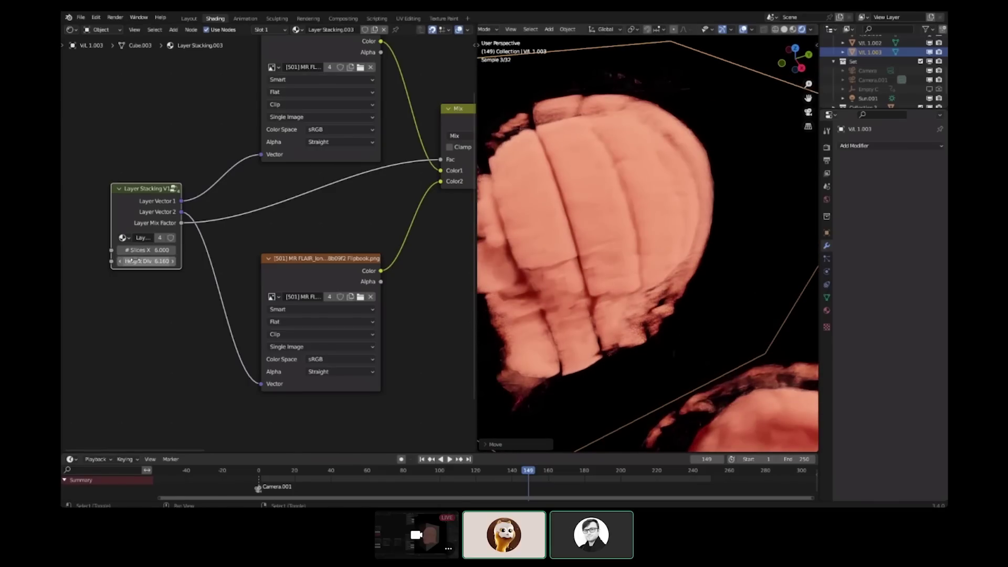
middle_drag(677, 210, 712, 187)
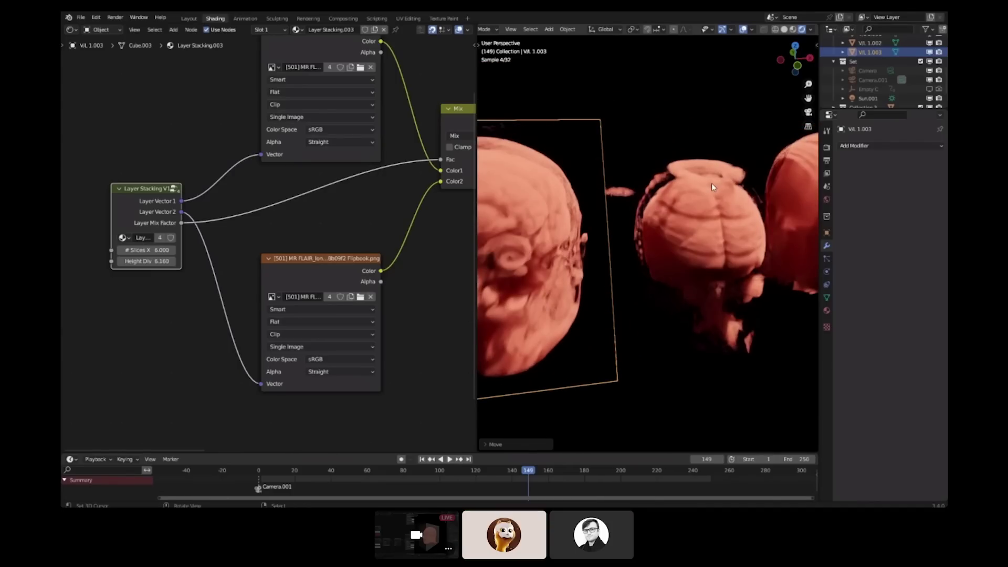
Step: Crop the MR FLAIR volume by moving its end face inward along Y to expose a coronal brain section, and leave Edit Mode
middle_drag(533, 261, 659, 292)
key(y)
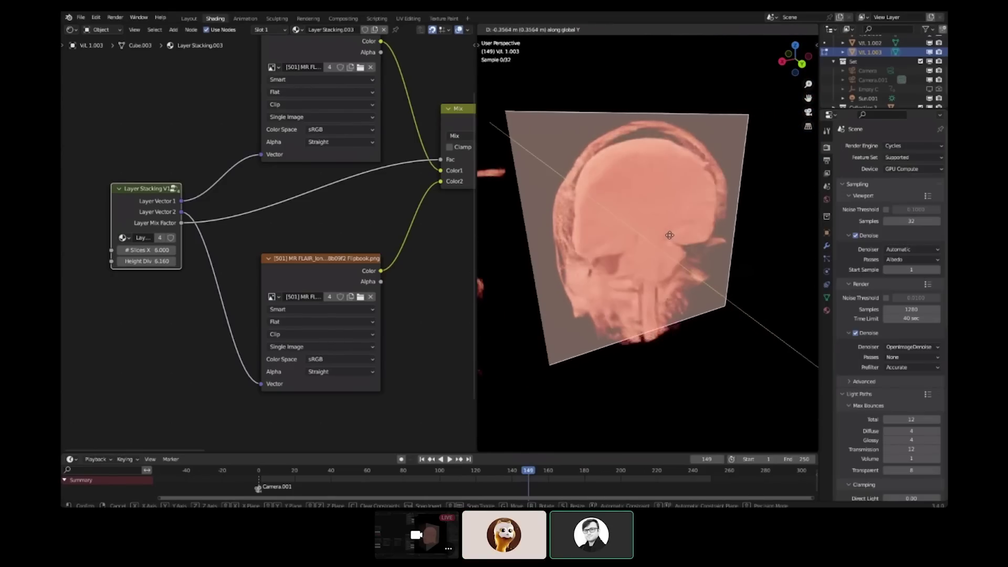
click(706, 274)
middle_drag(705, 275, 592, 283)
key(Tab)
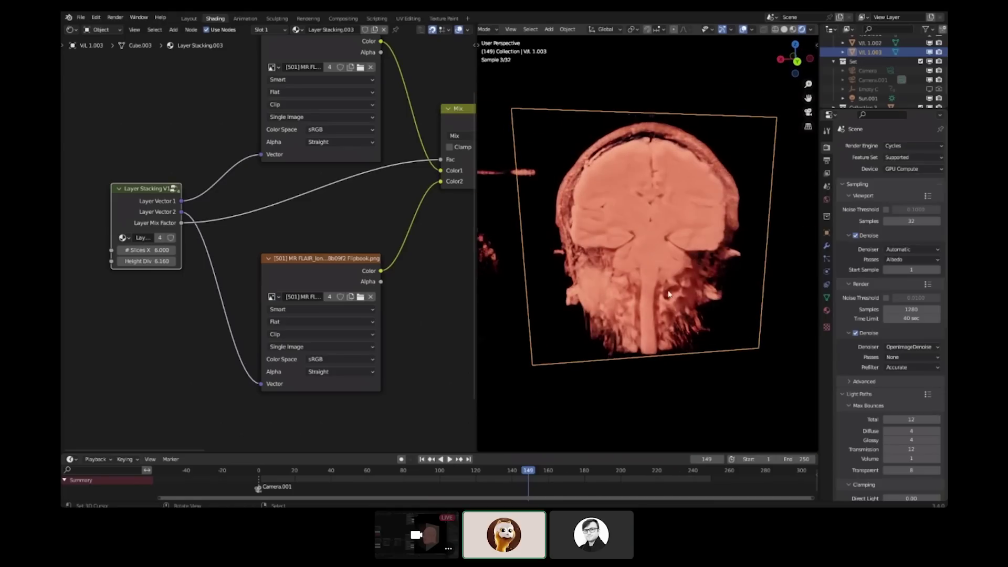
scroll(668, 294, up, 2)
middle_drag(670, 281, 724, 266)
key(Tab)
key(Tab)
scroll(708, 269, up, 3)
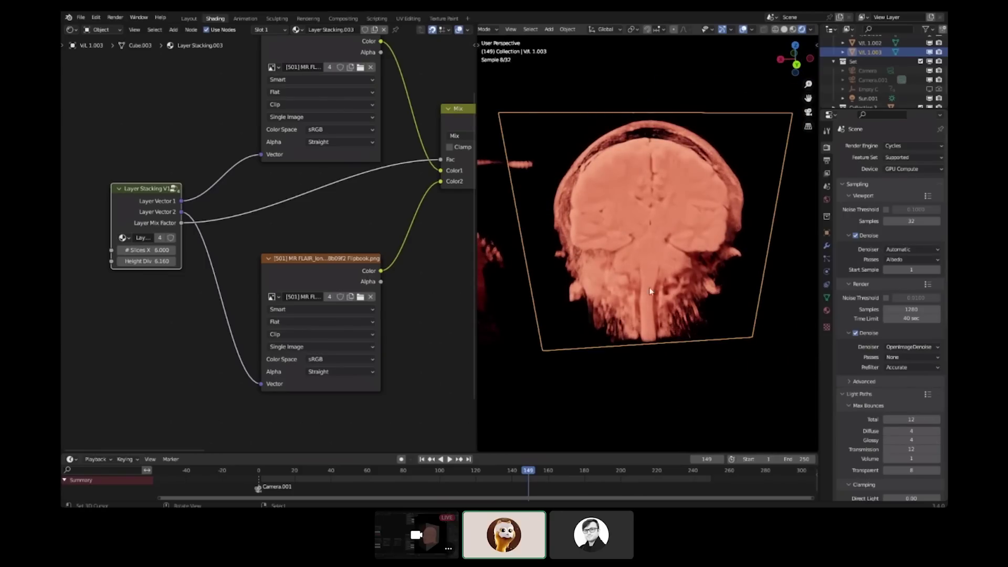
middle_drag(650, 291, 649, 316)
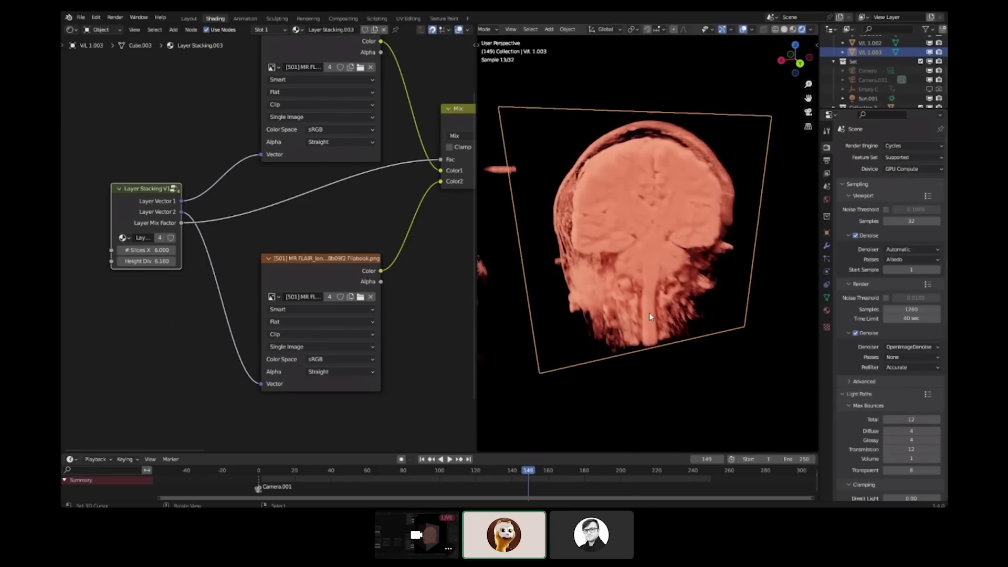
Step: Shift the MR FLAIR volume's cut face along the global Y axis to change the exposed section, and leave Edit Mode
key(Tab)
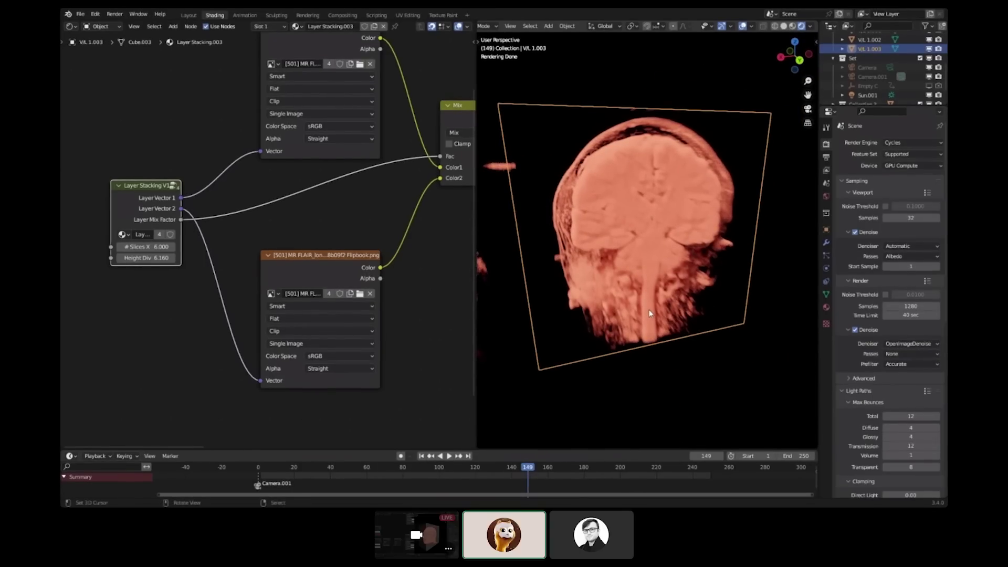
middle_drag(695, 233, 669, 312)
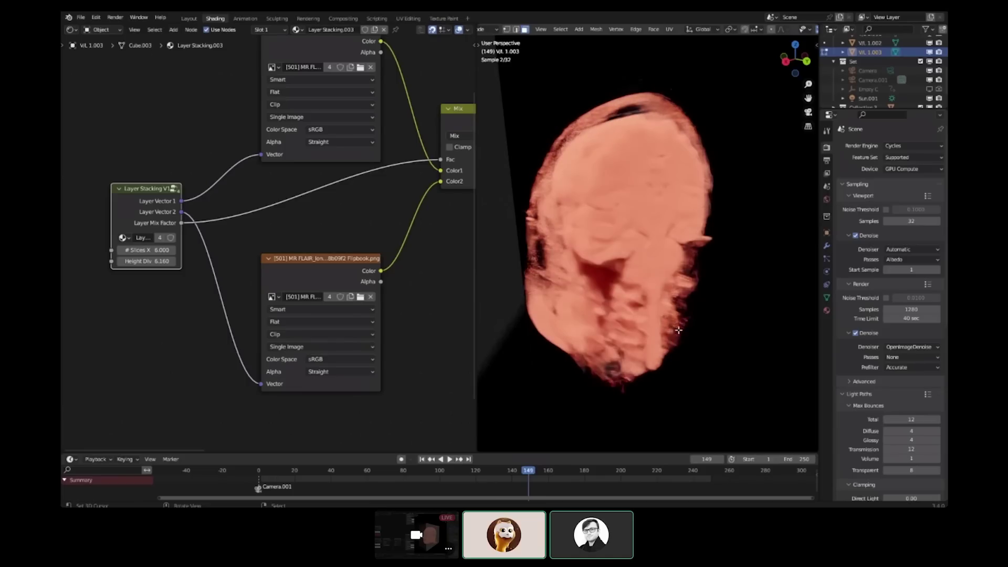
key(g)
key(y)
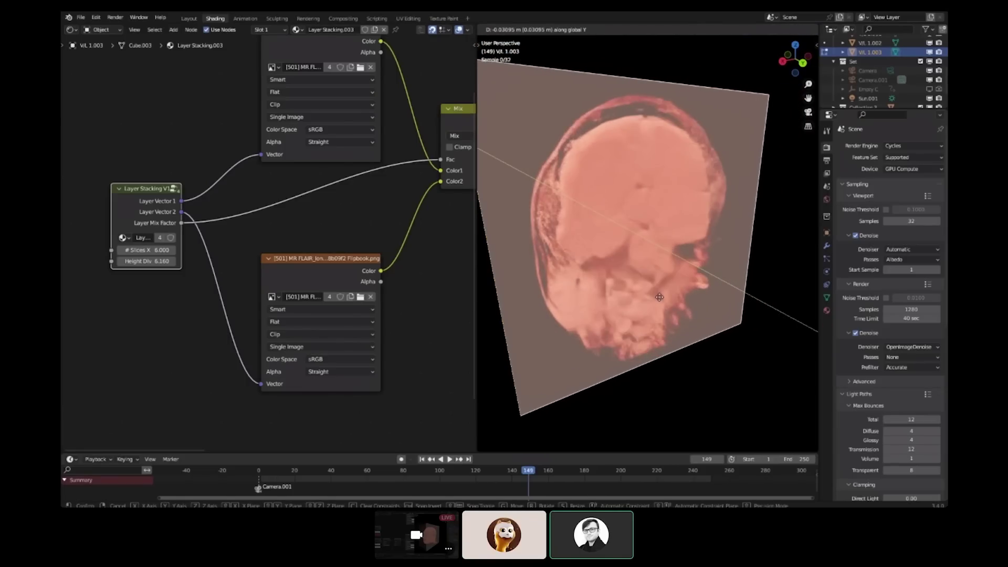
click(679, 315)
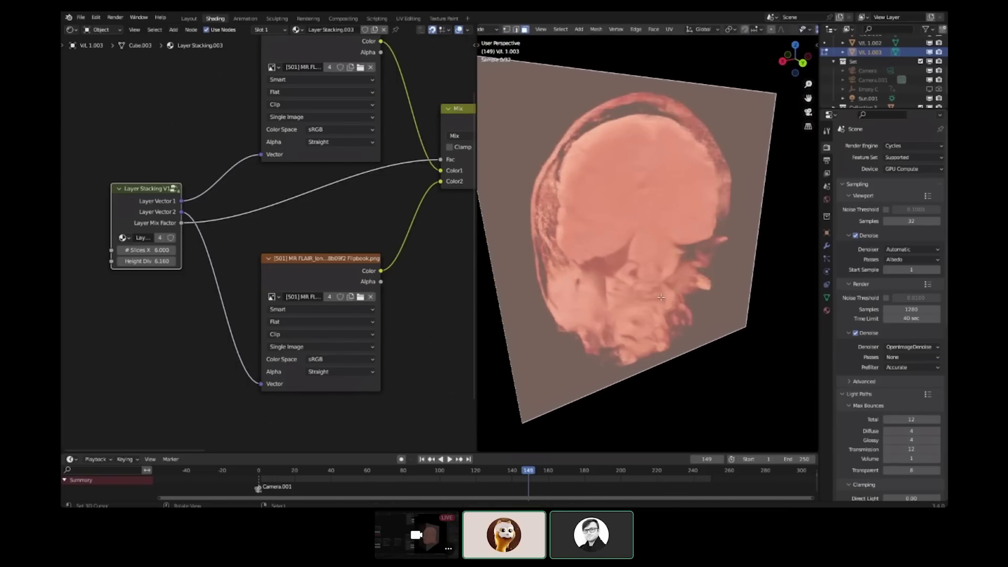
key(Tab)
Step: Select the MR DWI head volume and lower its upper face along the global Z axis in Edit Mode
scroll(679, 315, down, 4)
middle_drag(679, 315, 600, 310)
scroll(600, 310, up, 4)
click(684, 237)
key(Tab)
key(g)
key(z)
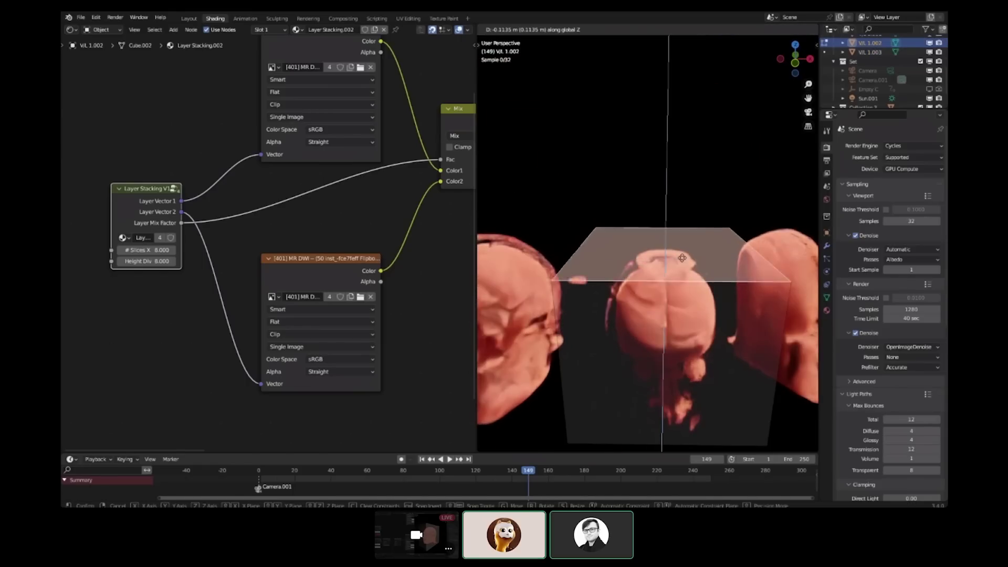
click(677, 303)
key(Tab)
Step: Readjust the MR DWI head volume's crop height along the global Z axis
scroll(677, 304, down, 2)
middle_drag(677, 304, 667, 336)
scroll(666, 297, up, 6)
mouse_move(664, 297)
middle_down()
mouse_move(675, 273)
mouse_move(671, 327)
mouse_move(656, 273)
mouse_move(664, 262)
mouse_move(681, 308)
mouse_move(661, 291)
middle_up()
key(g)
key(z)
click(665, 268)
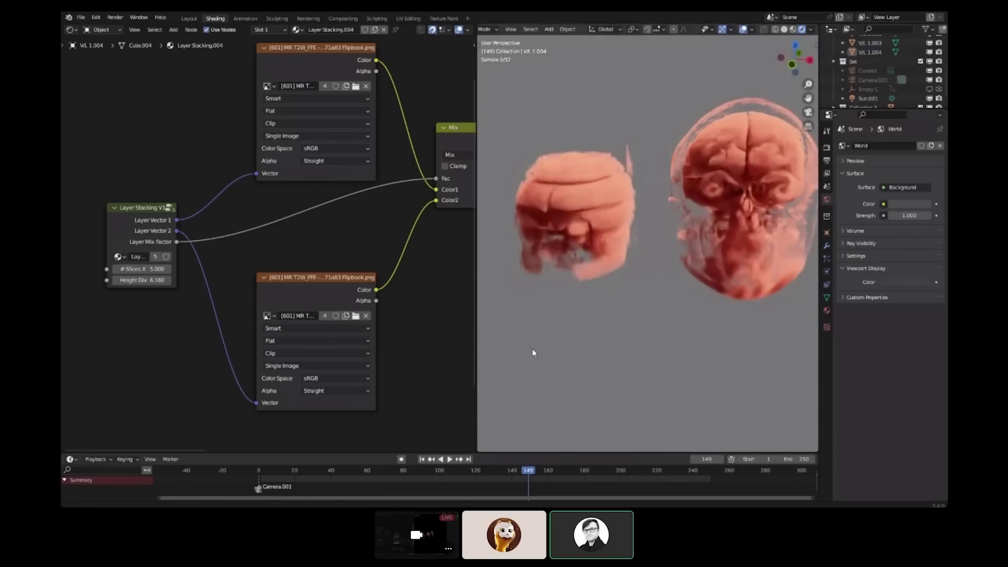
Step: Select the MR T2W_FFE head volume and move its upper face along the global Z axis in Edit Mode
middle_drag(532, 349, 571, 285)
scroll(587, 345, up, 2)
click(571, 285)
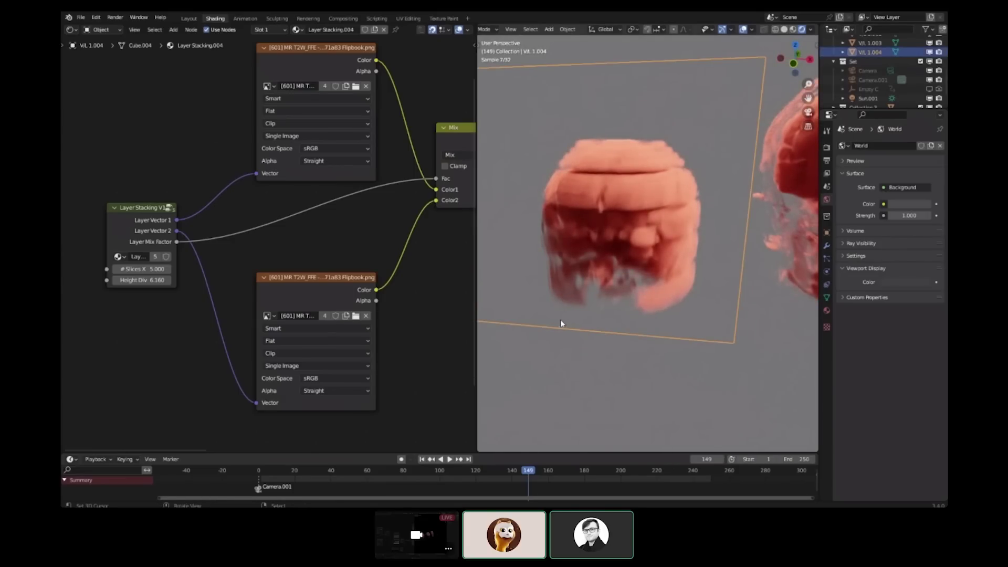
middle_drag(612, 316, 522, 309)
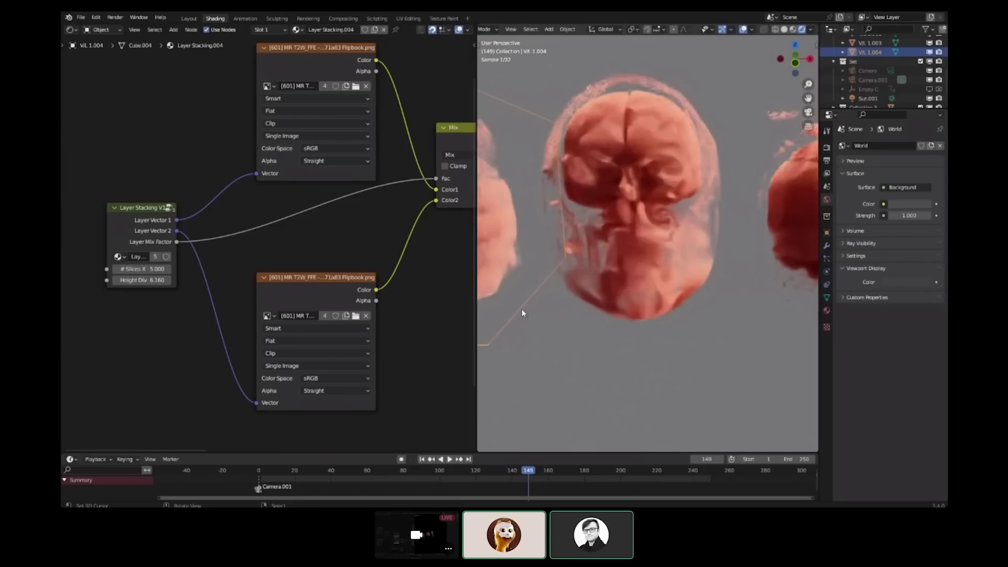
middle_drag(676, 300, 682, 303)
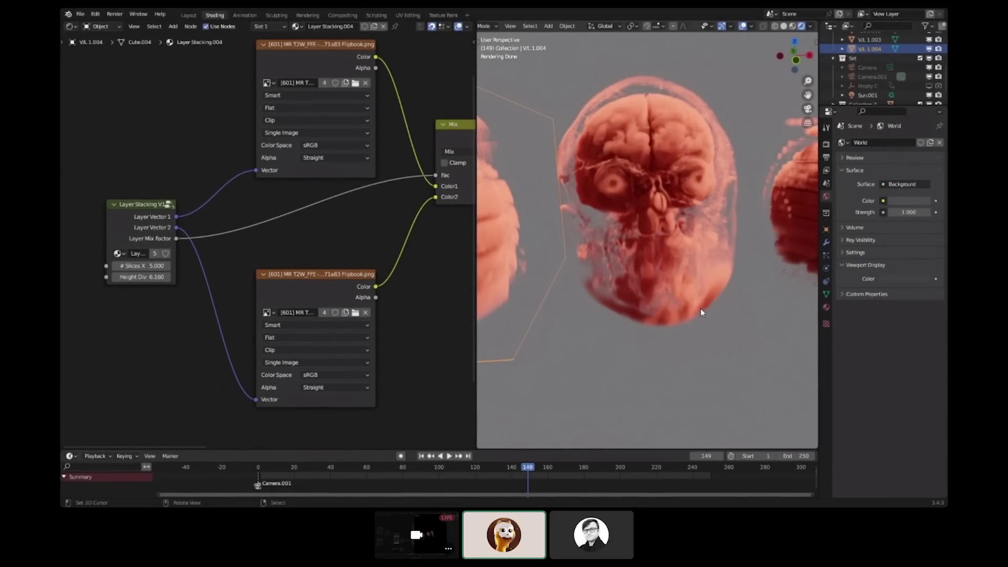
middle_drag(701, 310, 744, 301)
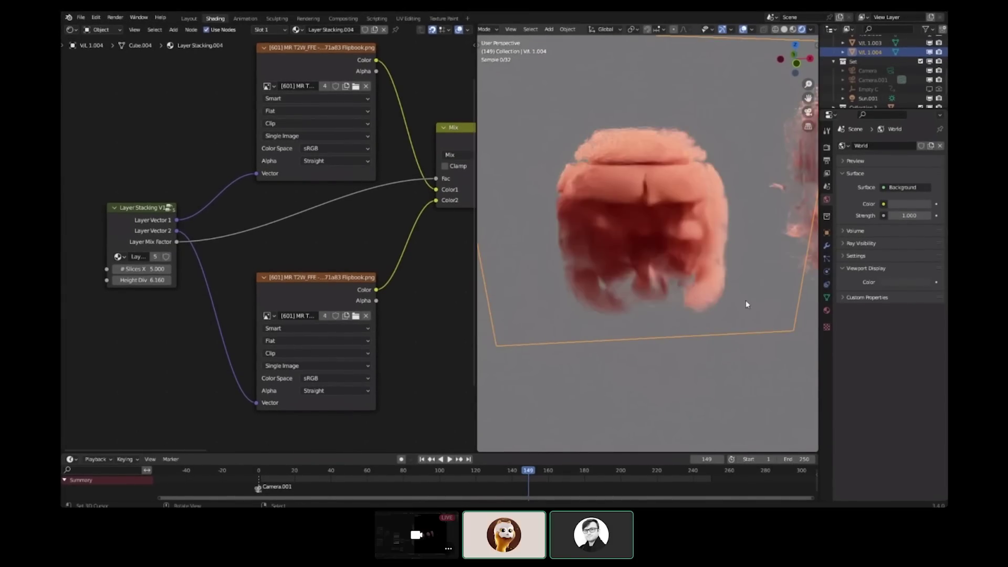
middle_drag(676, 315, 648, 227)
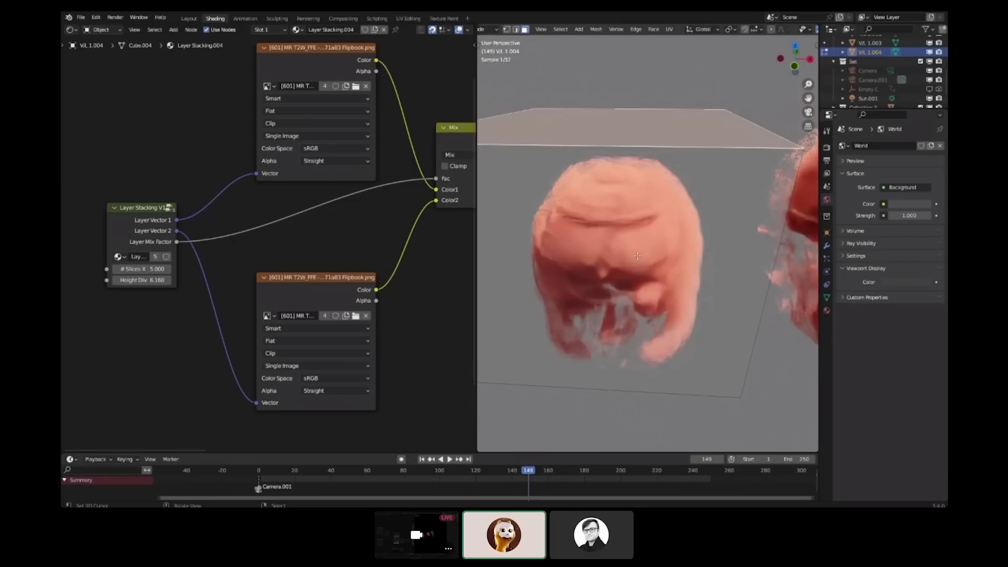
key(g)
key(z)
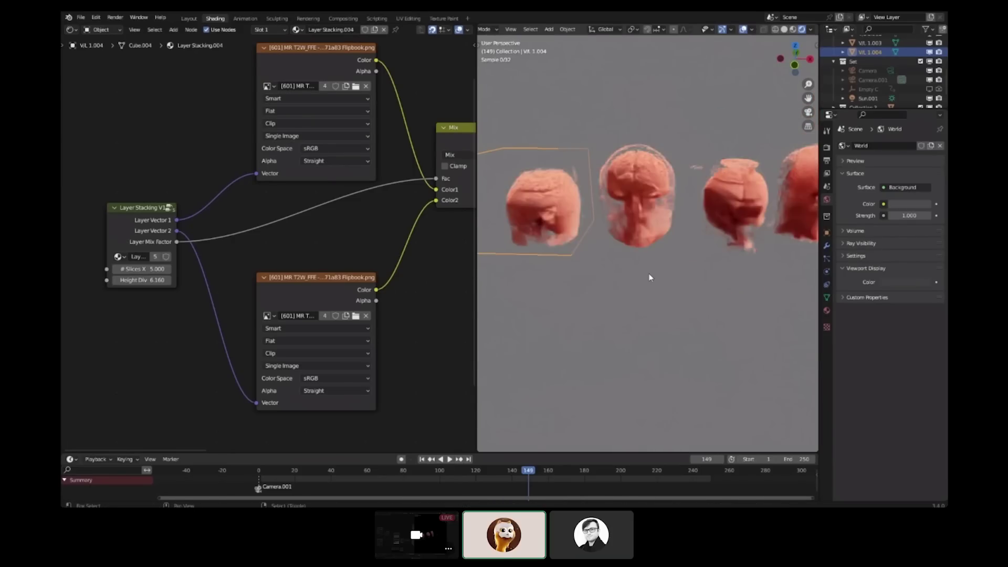
scroll(648, 273, down, 2)
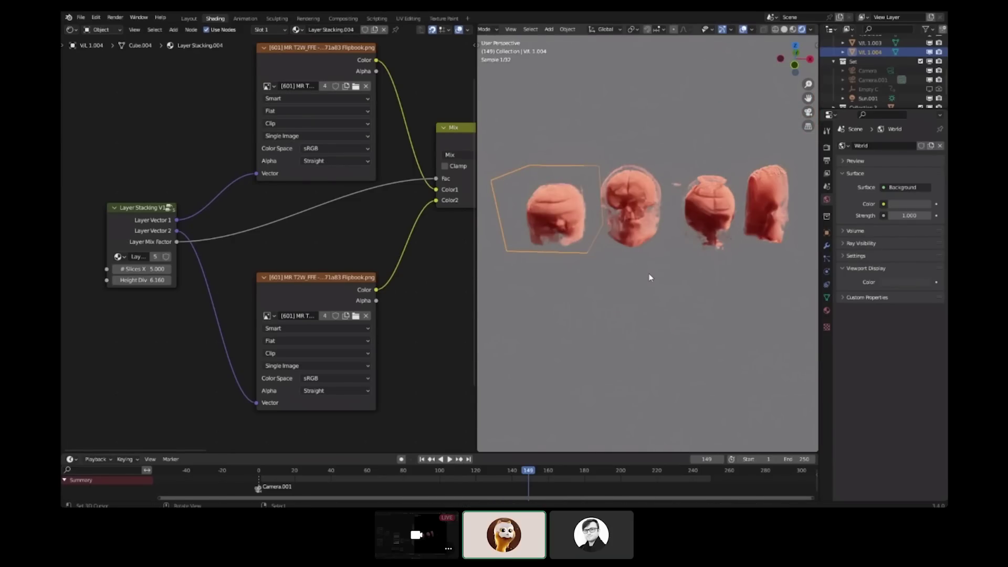
Step: Duplicate the MR T2W_FFE volume along the X axis and assign the [701] MR T2W_3D flipbook as its image texture
click(692, 279)
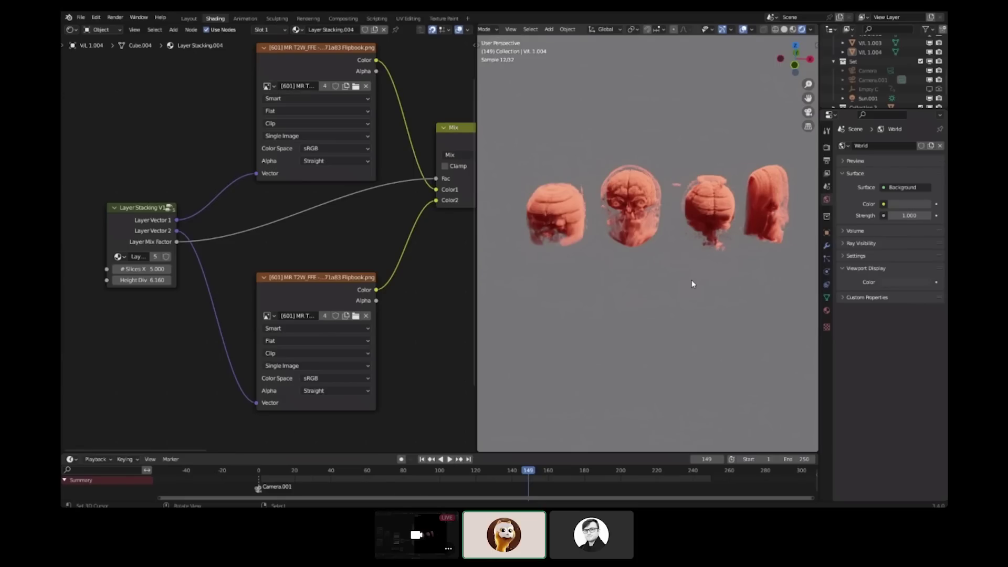
click(565, 235)
key(shift+d)
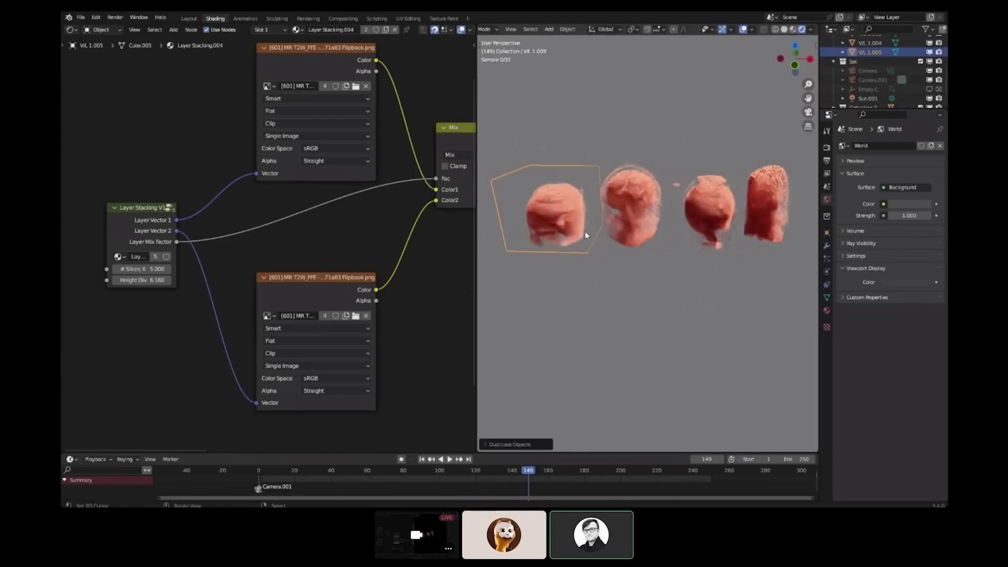
key(x)
click(565, 247)
click(267, 86)
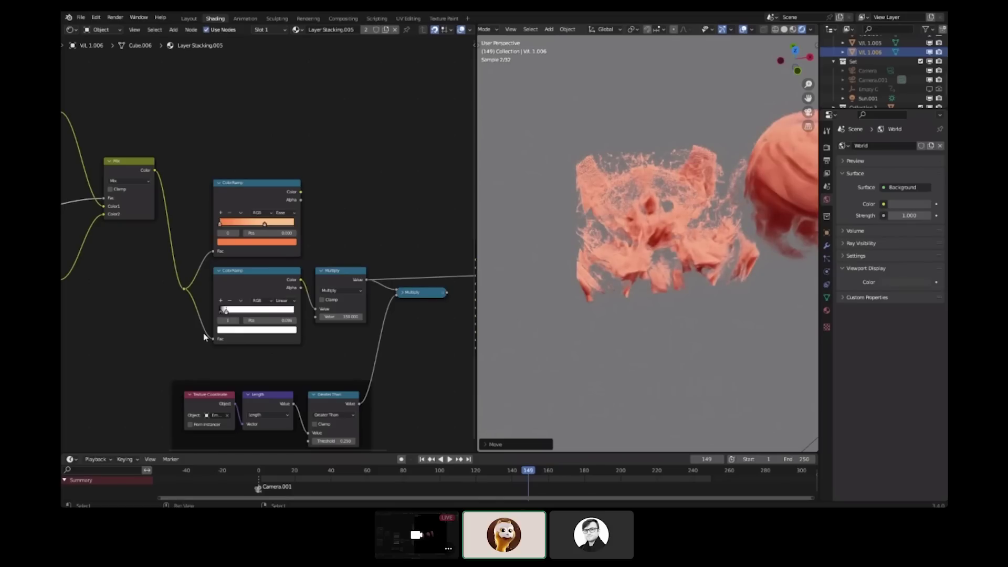
Step: Restore the density ColorRamp's white stop to position 1.000 in the MR T2W_3D material
key(ctrl+z)
middle_drag(248, 286, 162, 277)
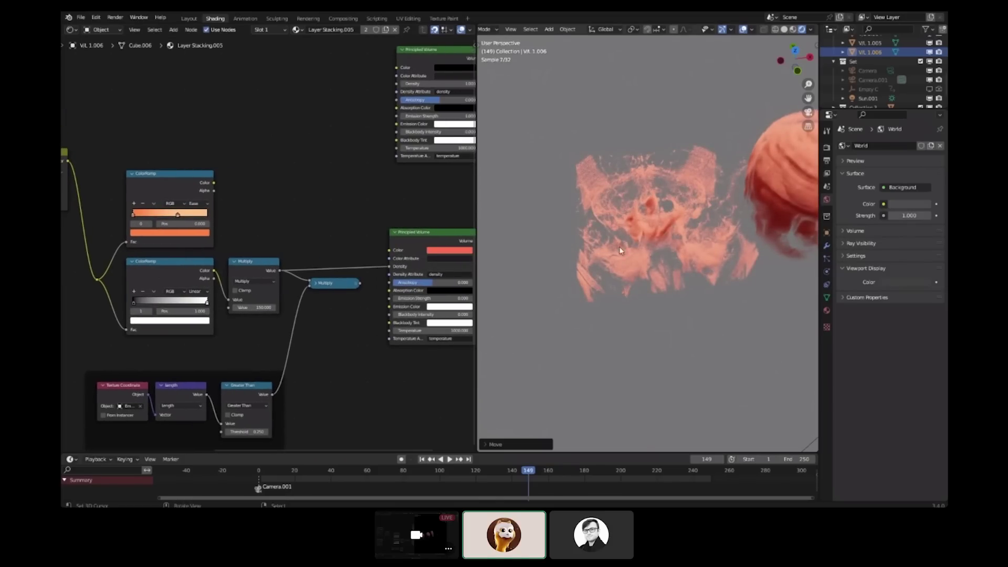
Step: Move the duplicated MR T2W_3D volume along the global X axis beside the original and make its material a single-user copy
scroll(647, 238, down, 4)
key(g)
key(x)
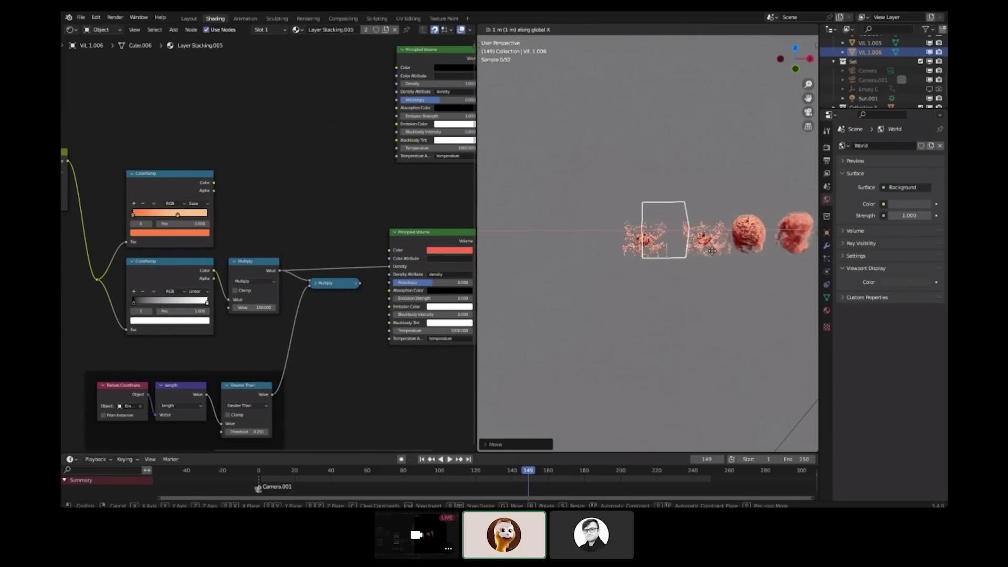
click(712, 251)
click(385, 30)
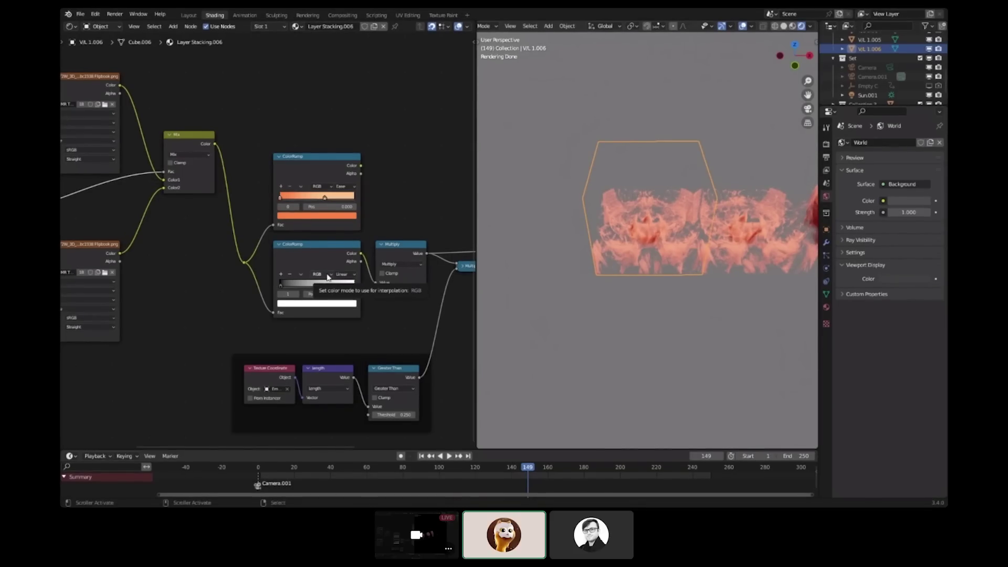
Step: Replace the image in both Image Texture nodes of the duplicate with the [702] MR VT2W_3D flipbook
middle_drag(246, 187, 362, 247)
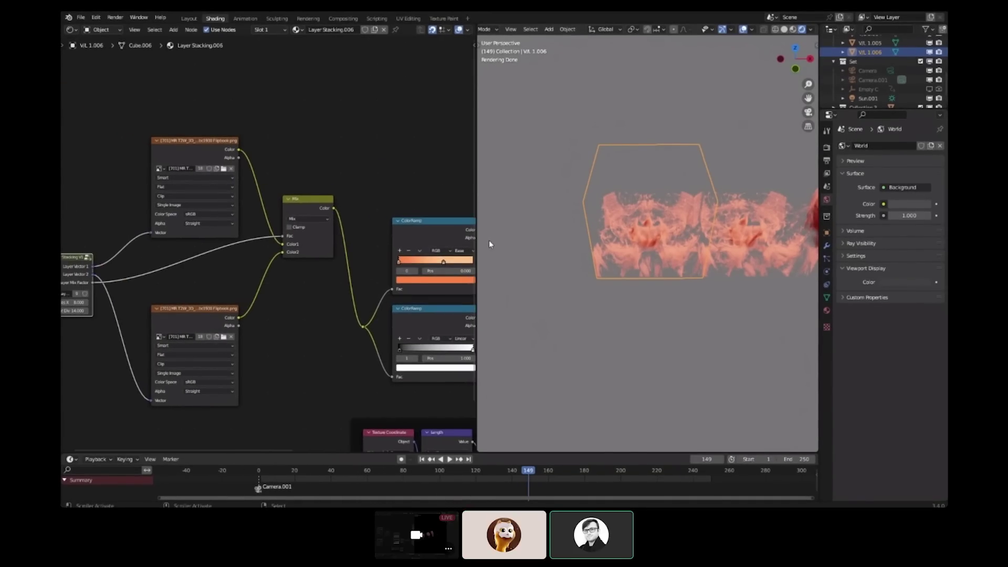
scroll(201, 286, up, 2)
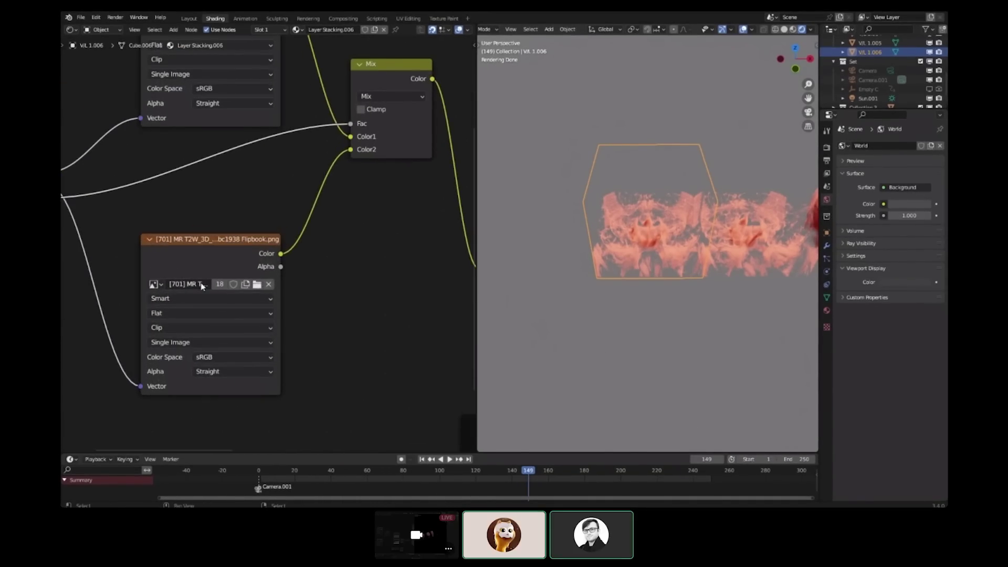
click(153, 284)
click(221, 367)
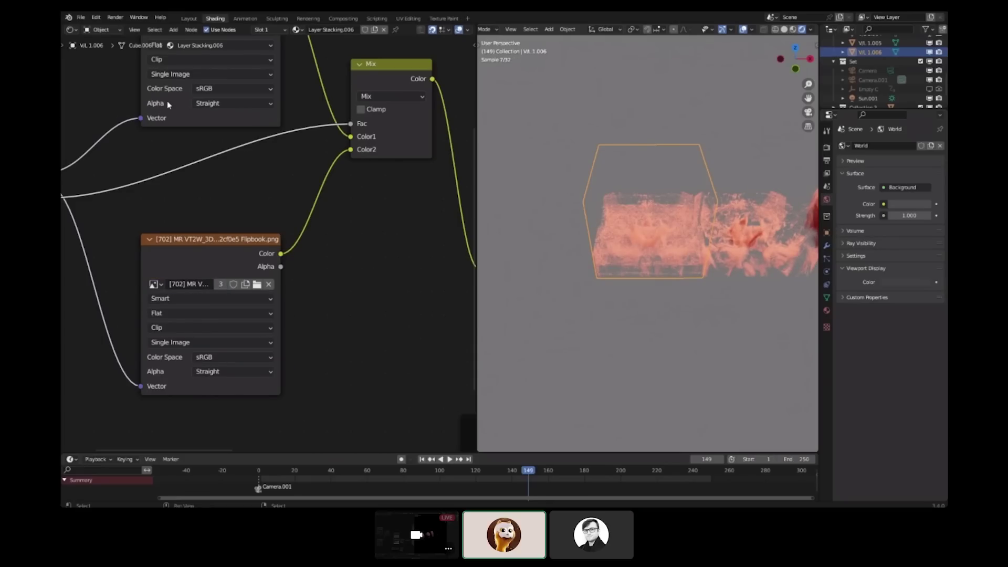
middle_drag(167, 83, 219, 200)
click(207, 133)
click(270, 222)
Step: Set the Layer Stacking group's # Slices X to 5.000 and Height Div to 10.000 for the MR VT2W_3D volume
scroll(682, 237, up, 2)
middle_drag(131, 326, 299, 294)
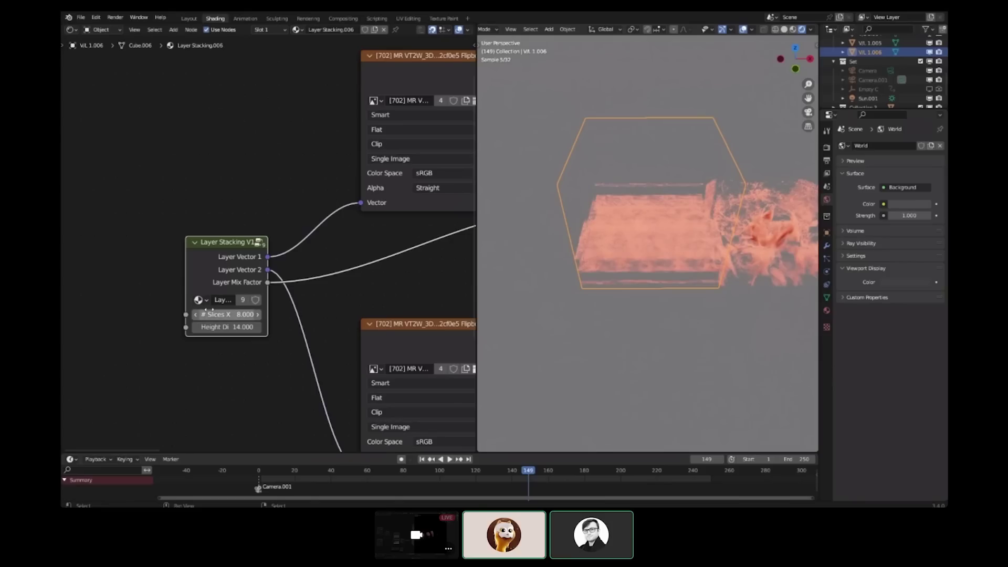
drag(219, 315, 203, 315)
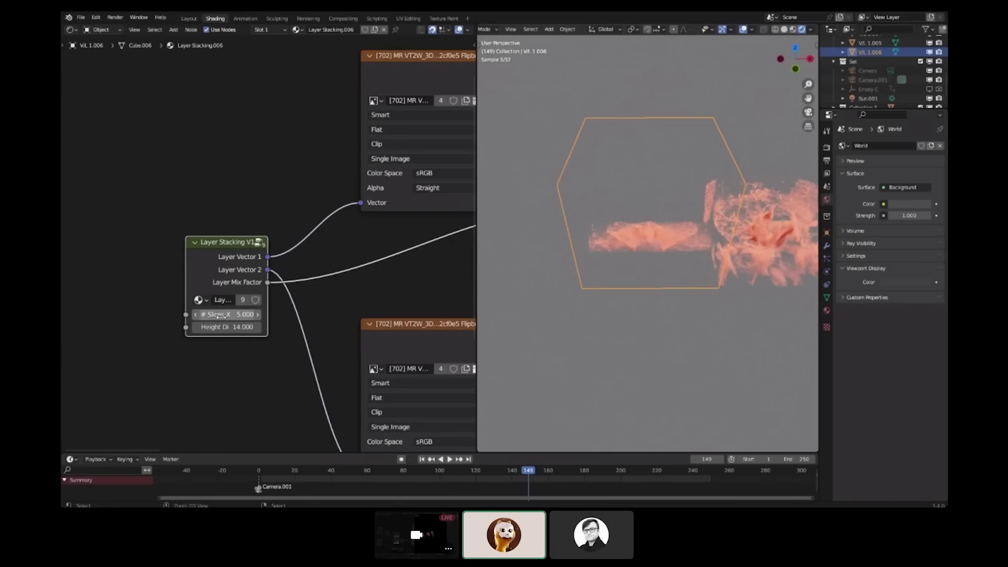
scroll(621, 313, up, 2)
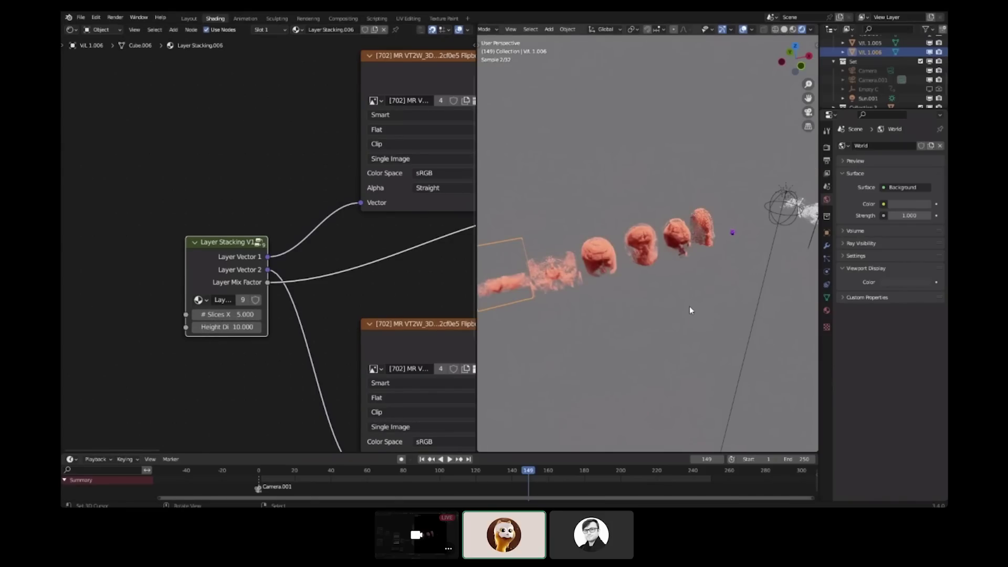
Step: Show the row of scan volumes in front orthographic view and save the Blender file
scroll(688, 306, up, 3)
mouse_move(688, 306)
middle_down()
mouse_move(651, 286)
mouse_move(700, 299)
middle_up()
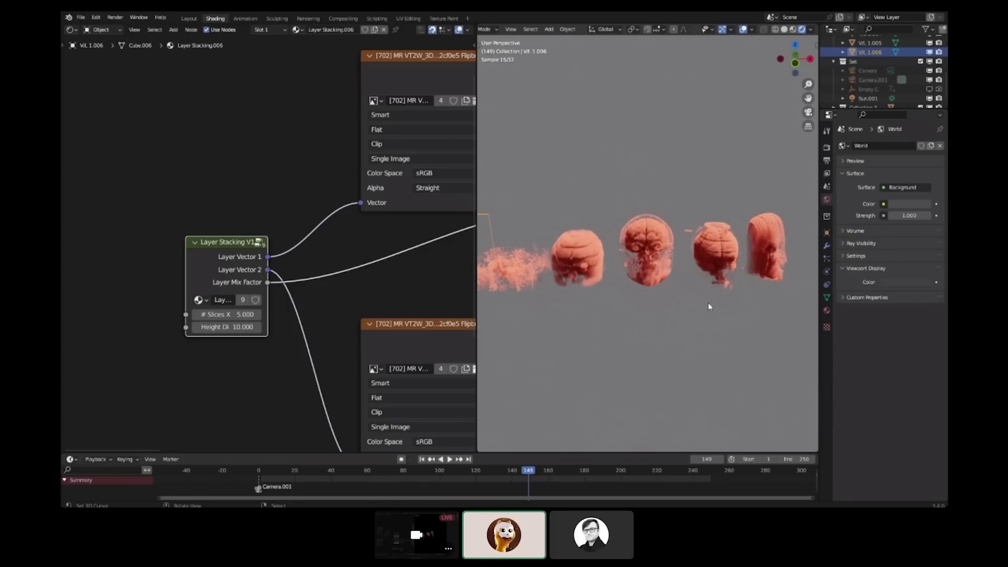
key(KP_1)
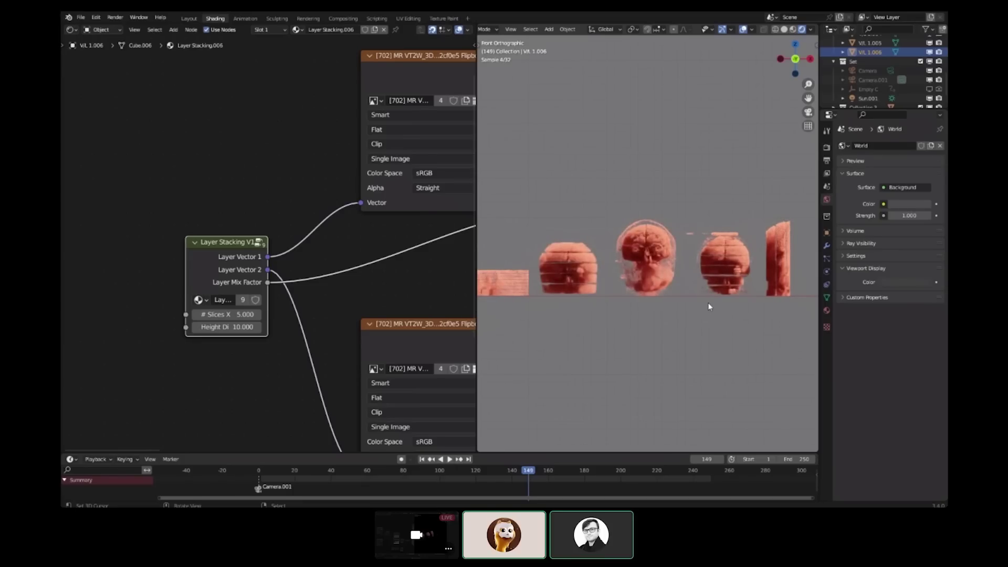
key(ctrl+s)
scroll(548, 265, up, 1)
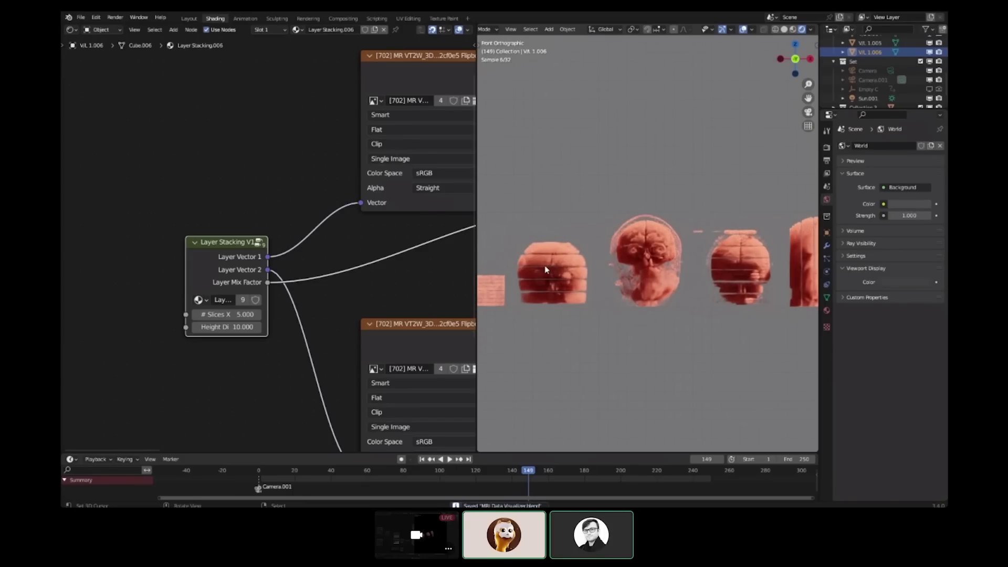
Step: Maximize the 3D viewport and examine the row of rendered head volumes up close
key(ctrl+space)
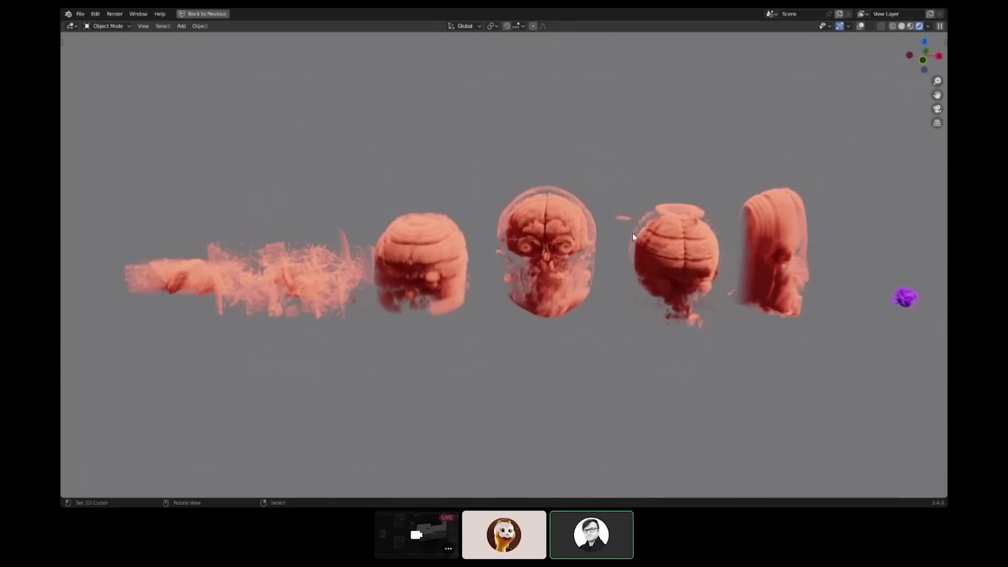
scroll(633, 238, up, 5)
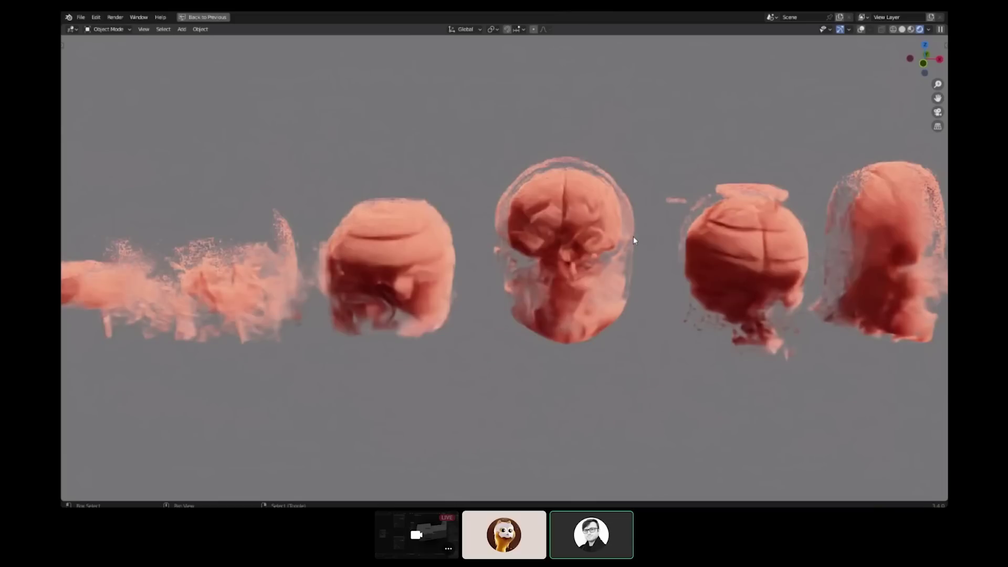
shift+middle_drag(635, 236, 608, 196)
scroll(546, 291, down, 2)
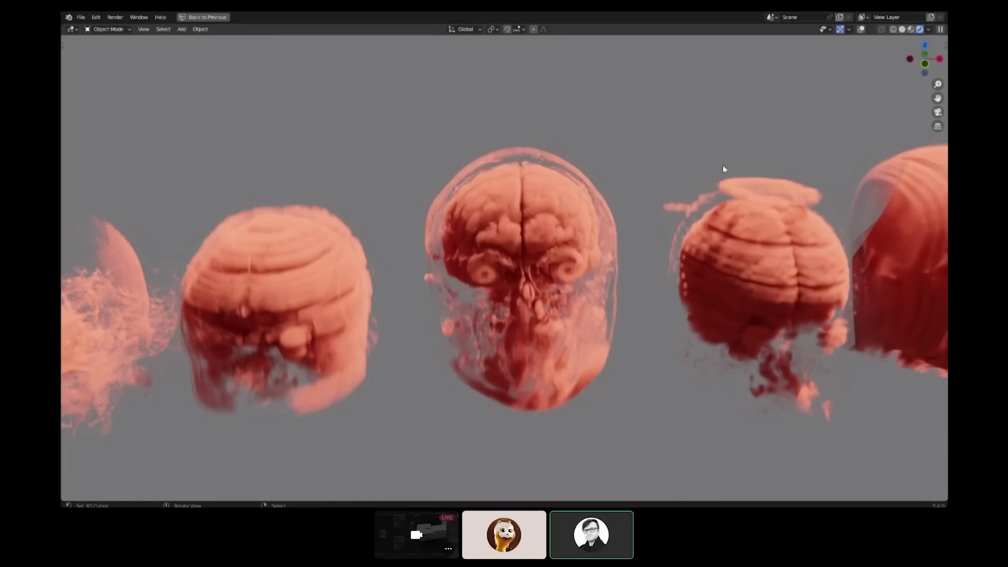
middle_drag(527, 205, 438, 217)
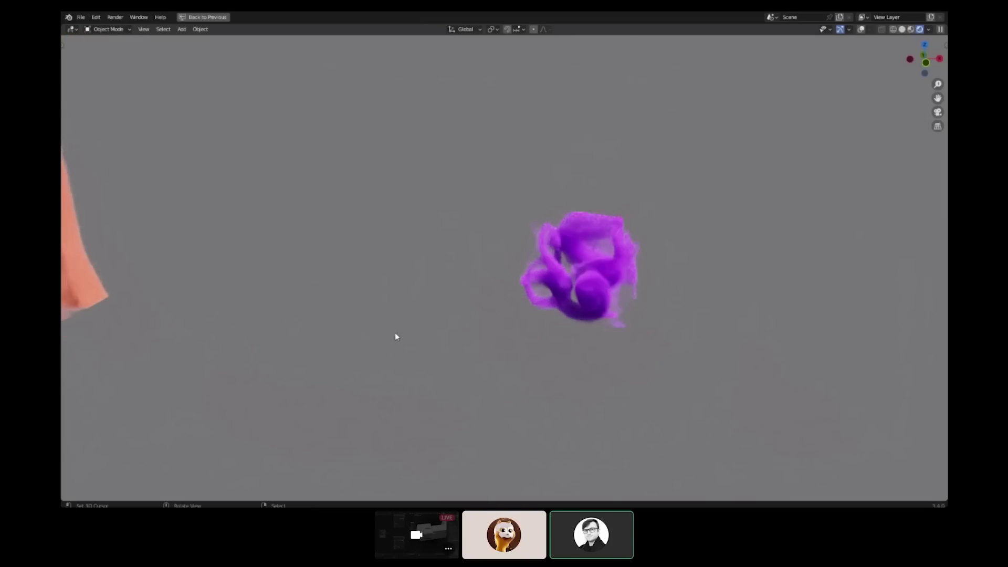
Step: Examine the inner-ear labyrinth volume from several angles, briefly switching the viewport shading mode
mouse_move(395, 333)
middle_down()
mouse_move(518, 332)
mouse_move(491, 364)
middle_up()
key(z)
click(541, 321)
middle_drag(704, 310, 566, 273)
key(z)
click(620, 297)
scroll(551, 258, up, 2)
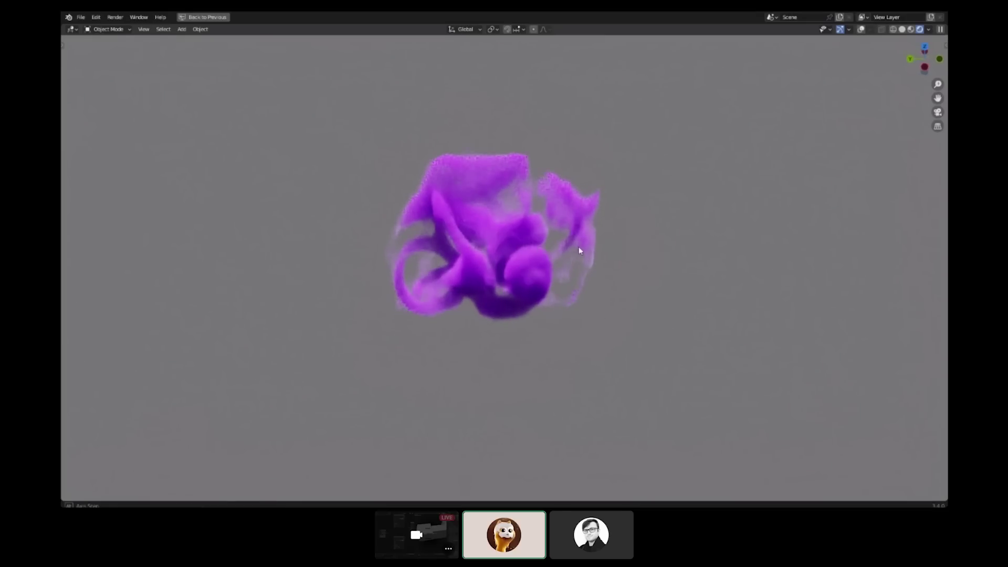
middle_drag(603, 233, 583, 260)
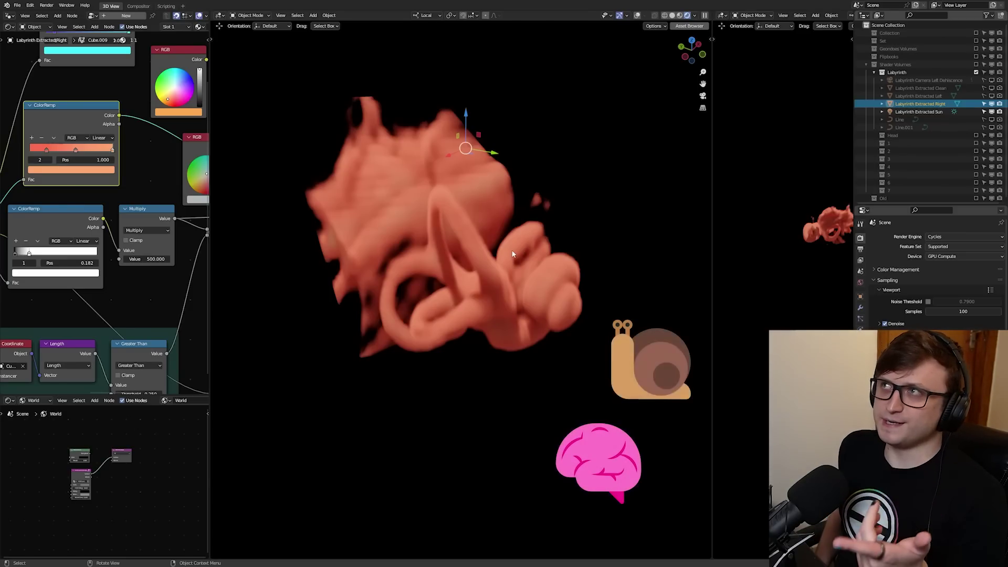
middle_drag(513, 254, 556, 348)
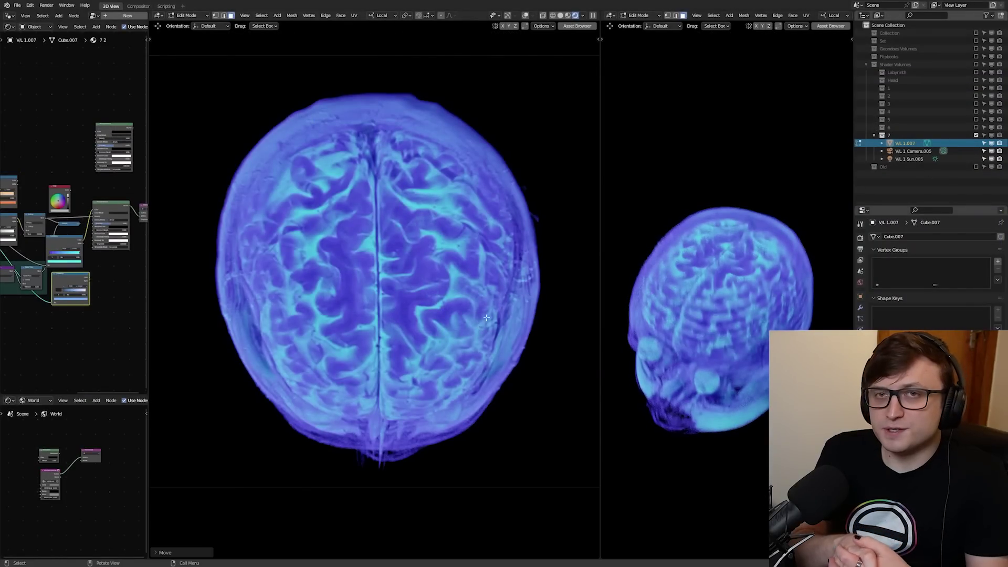
Step: Slice the blue head volume by moving its upper face down along the local Z axis
key(g)
key(z)
key(z)
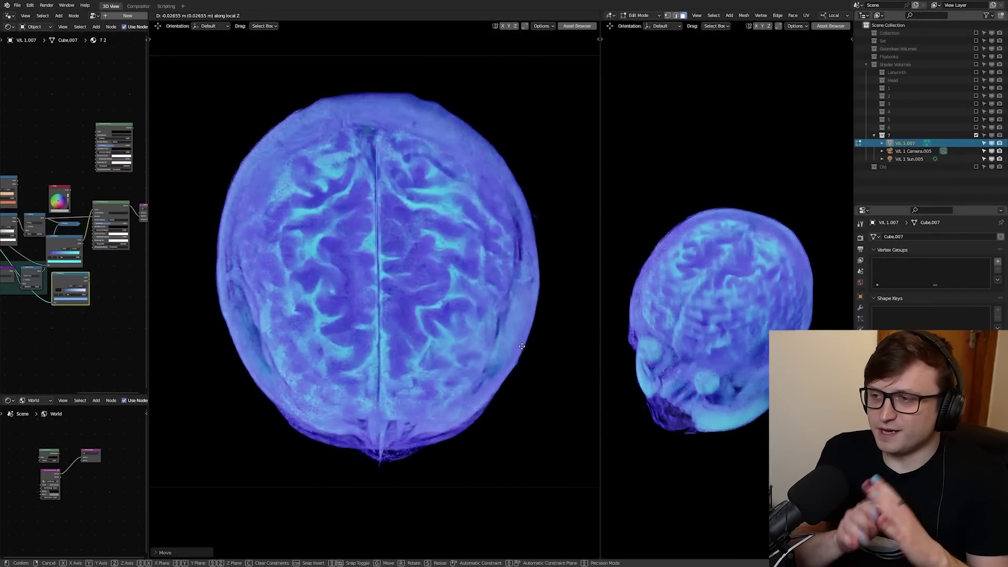
click(524, 245)
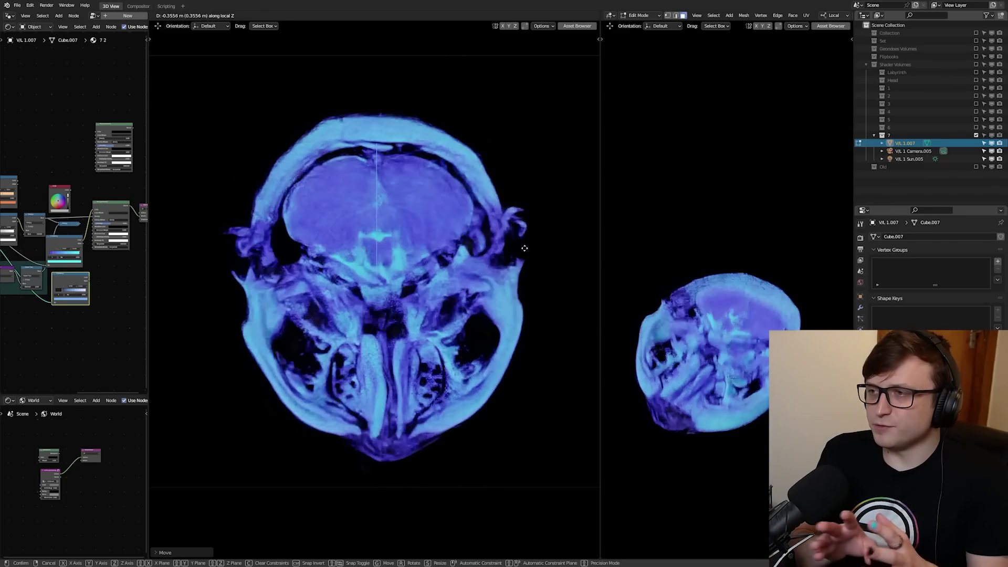
Step: Toggle viewport denoising off and back on in the Cycles render settings to compare the volume's appearance
click(860, 238)
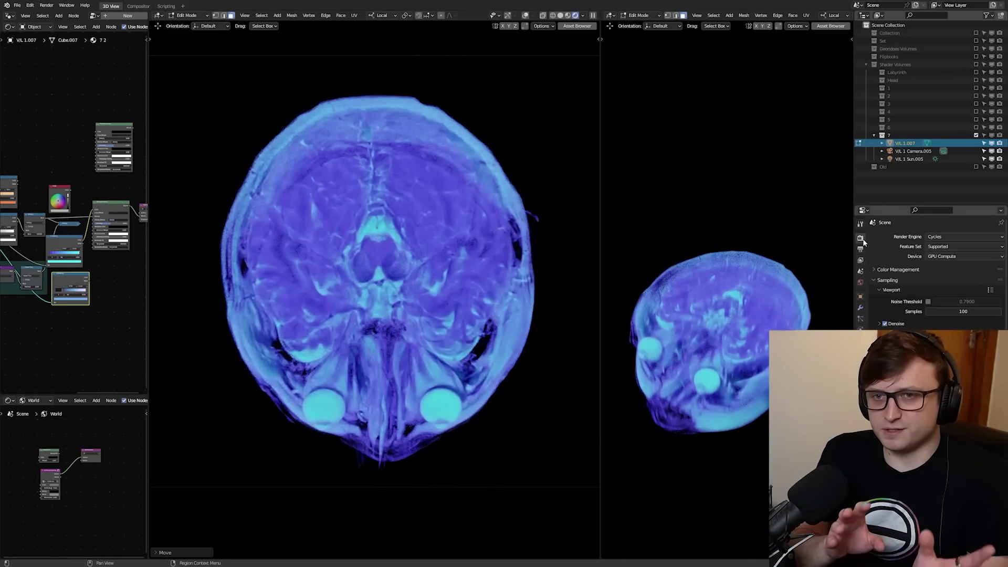
click(885, 324)
click(885, 323)
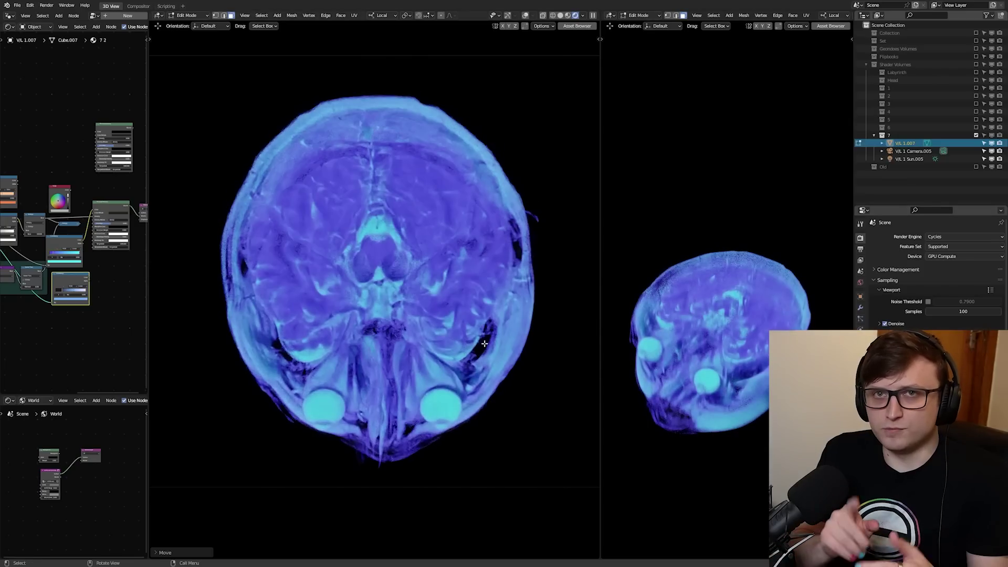
Step: Continue slicing the blue head volume by moving its upper face further along the local Z axis
key(g)
key(z)
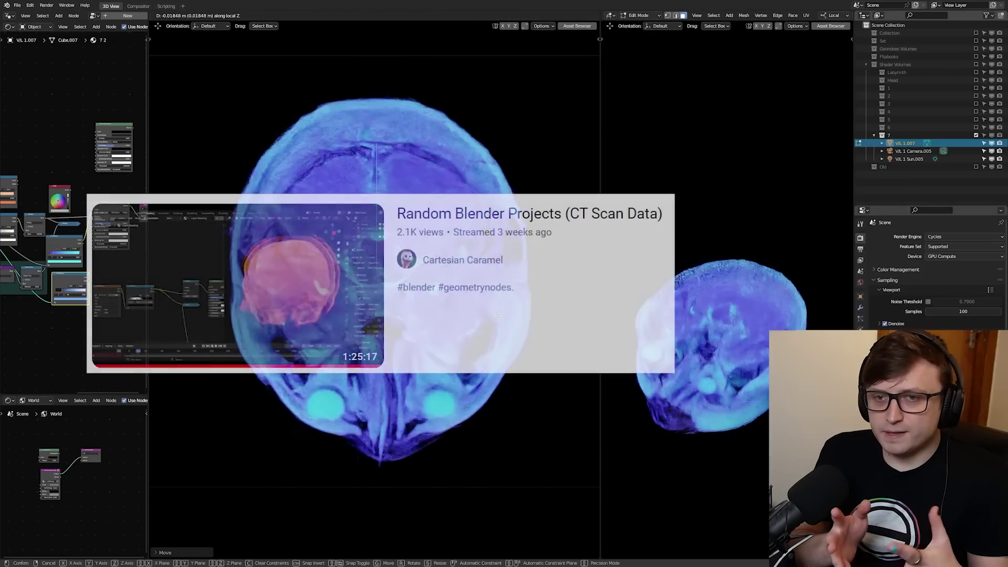